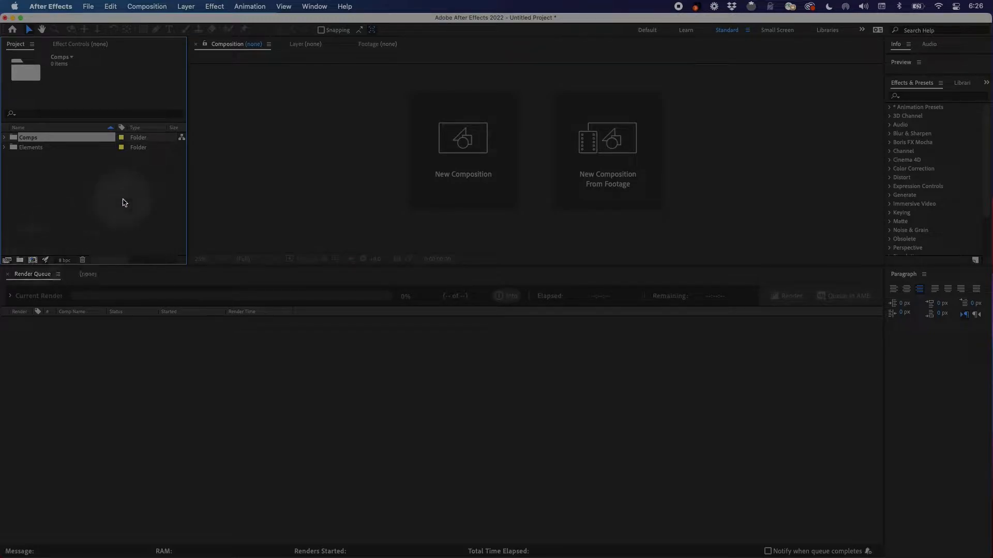
# Start a new composition with the HDTV 1080 24 preset and a duration of 0:00:03:00.
pyautogui.click(471, 157)
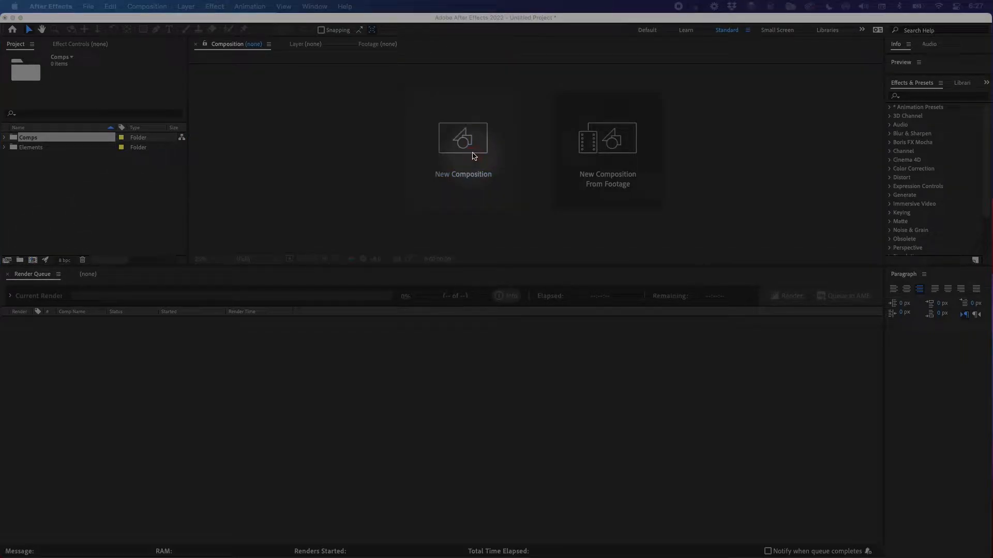
pyautogui.moveTo(873, 276); pyautogui.dragTo(562, 127)
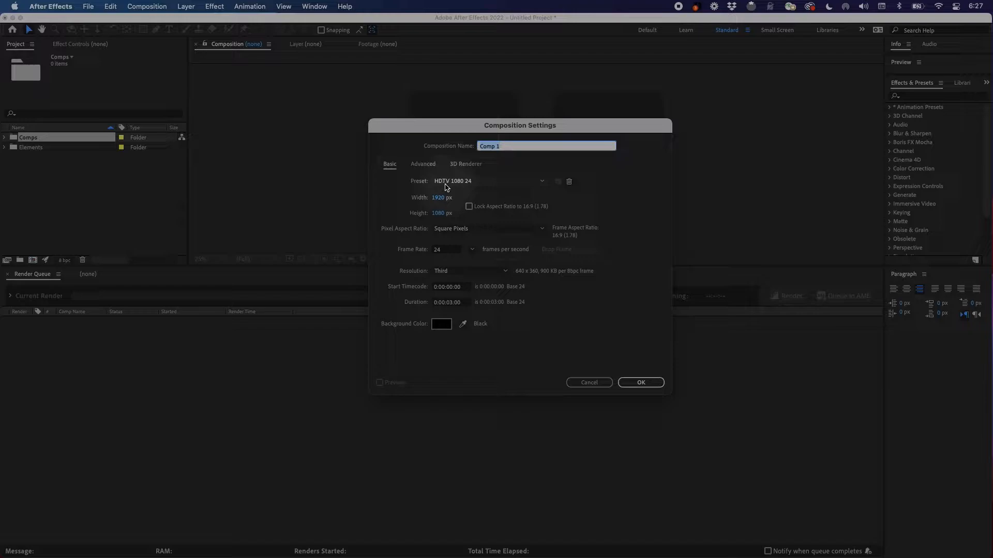
pyautogui.click(497, 182)
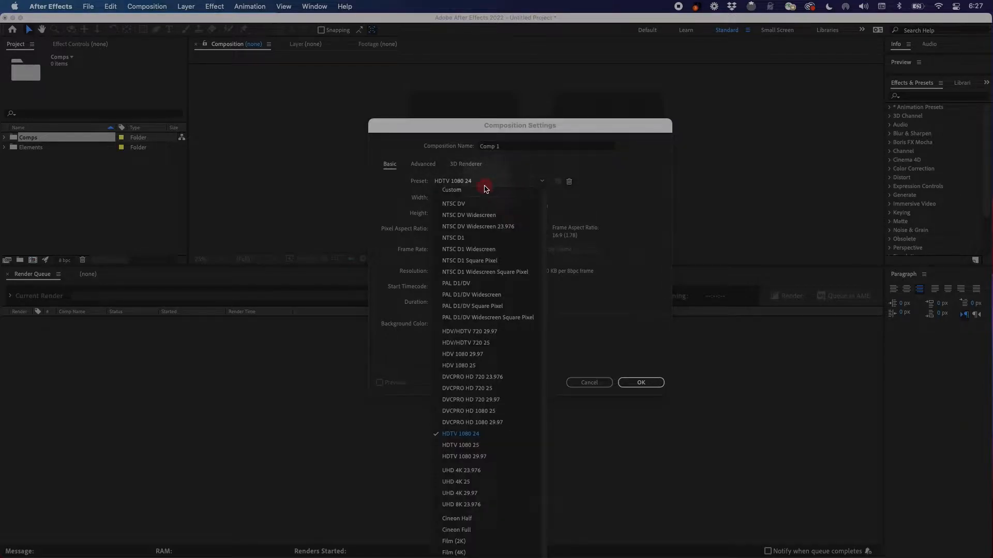
pyautogui.click(623, 292)
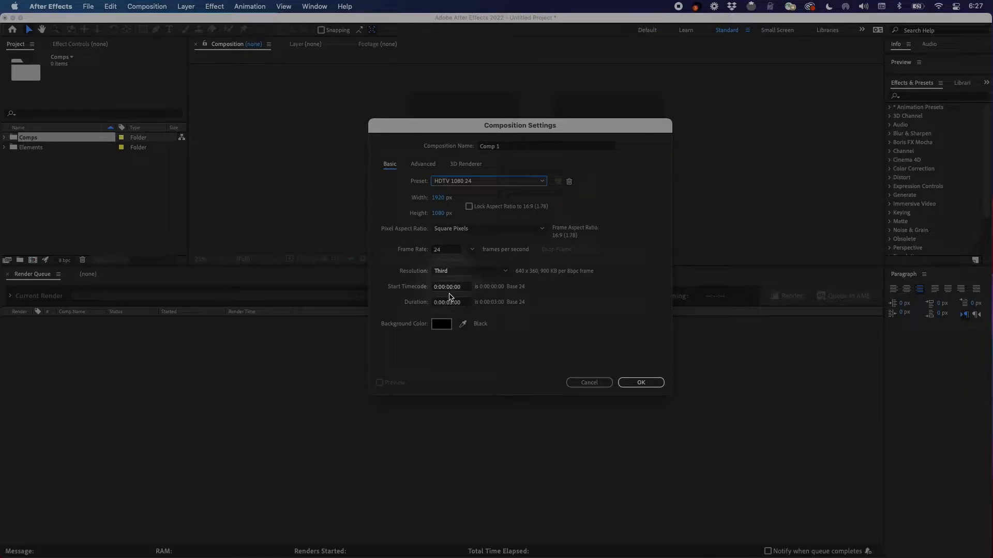
pyautogui.click(463, 304)
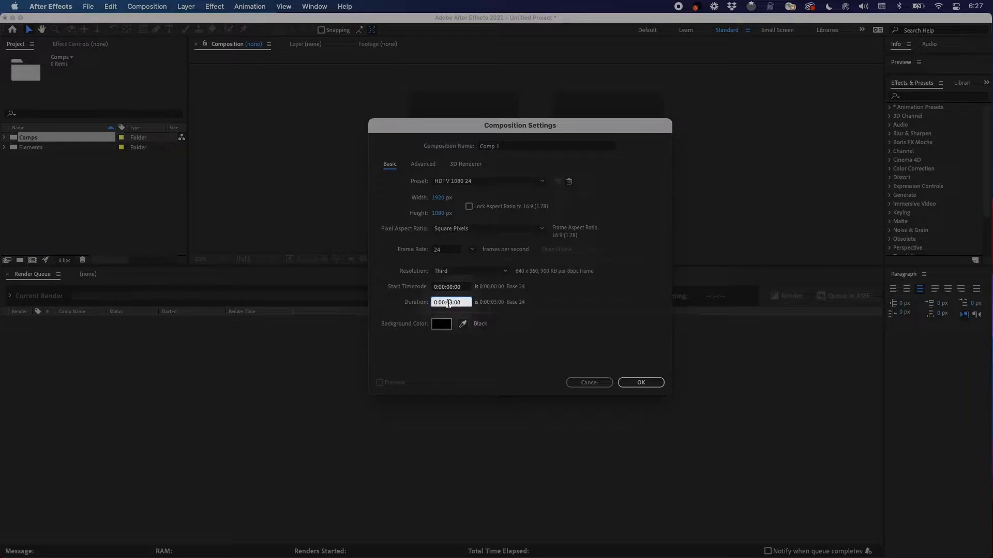
pyautogui.click(640, 383)
# Name the composition MAIN Ball Scene and create it.
pyautogui.moveTo(506, 149); pyautogui.dragTo(458, 138)
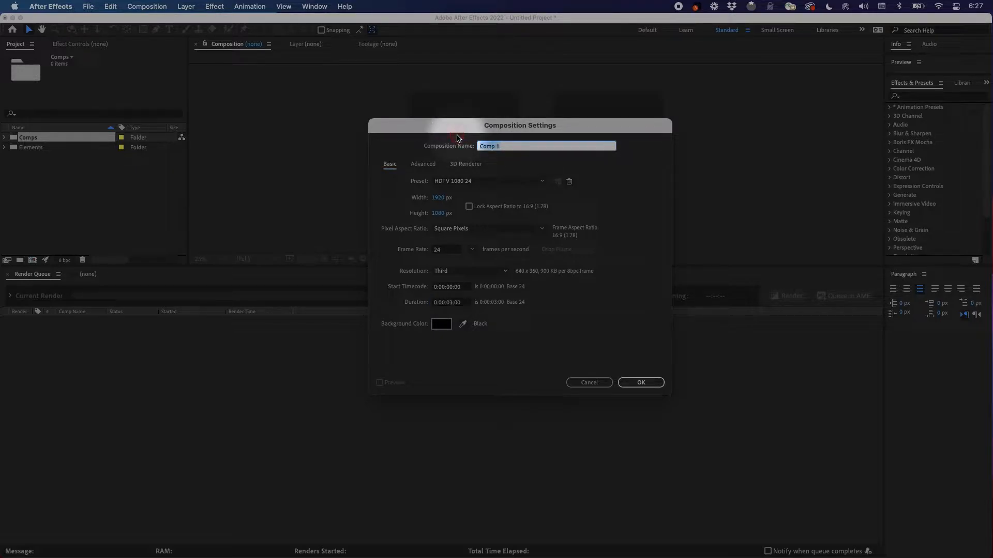
pyautogui.write('M')
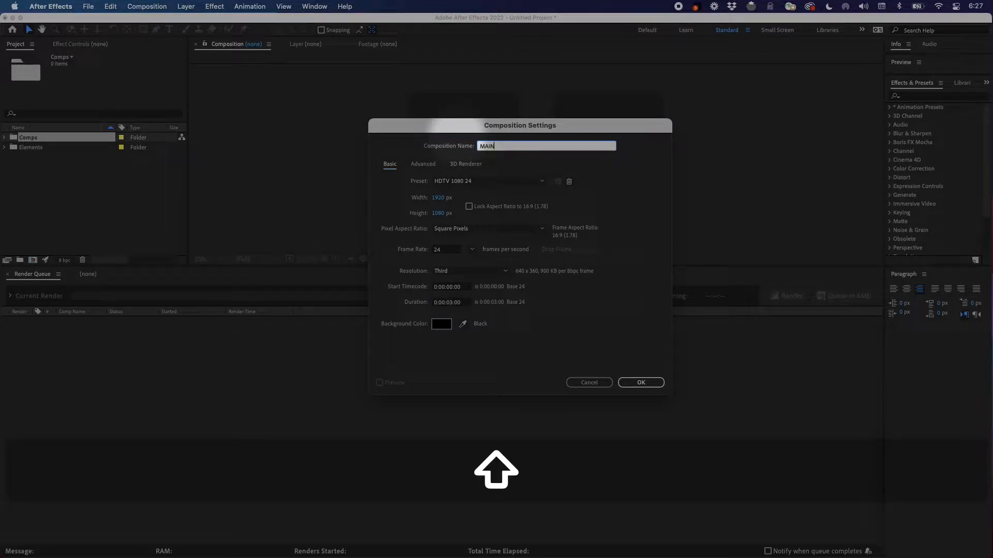
pyautogui.write('AIN')
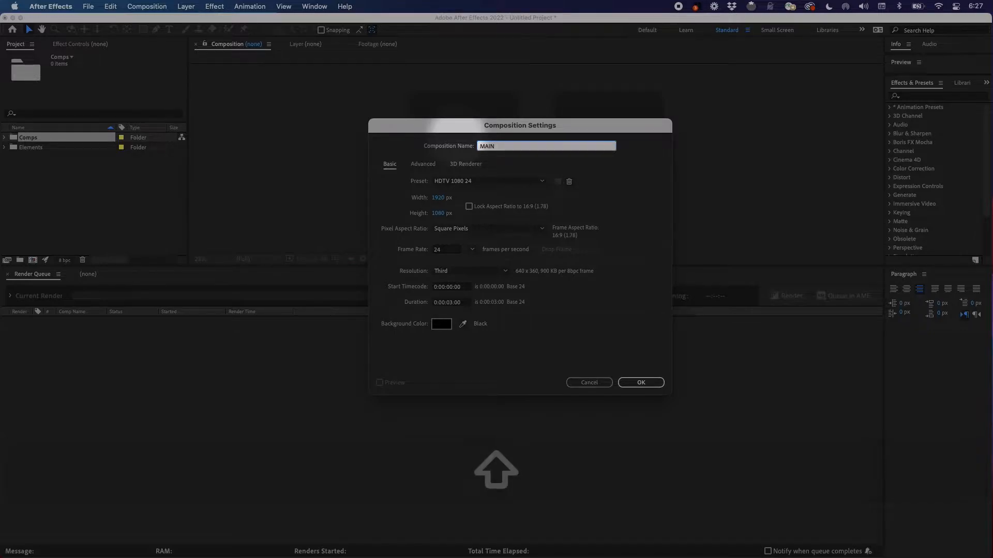
pyautogui.write(' Ball')
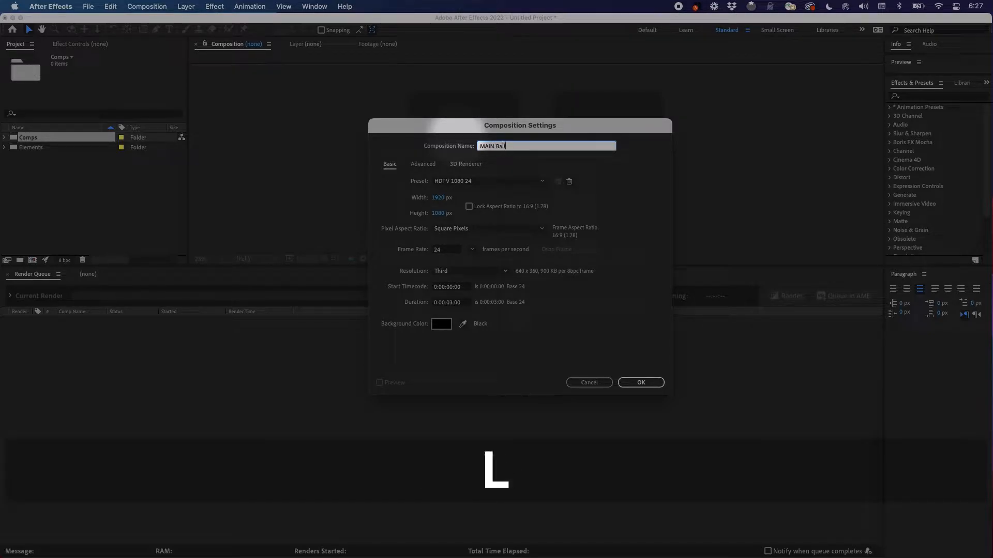
pyautogui.write(' Scene')
pyautogui.click(641, 382)
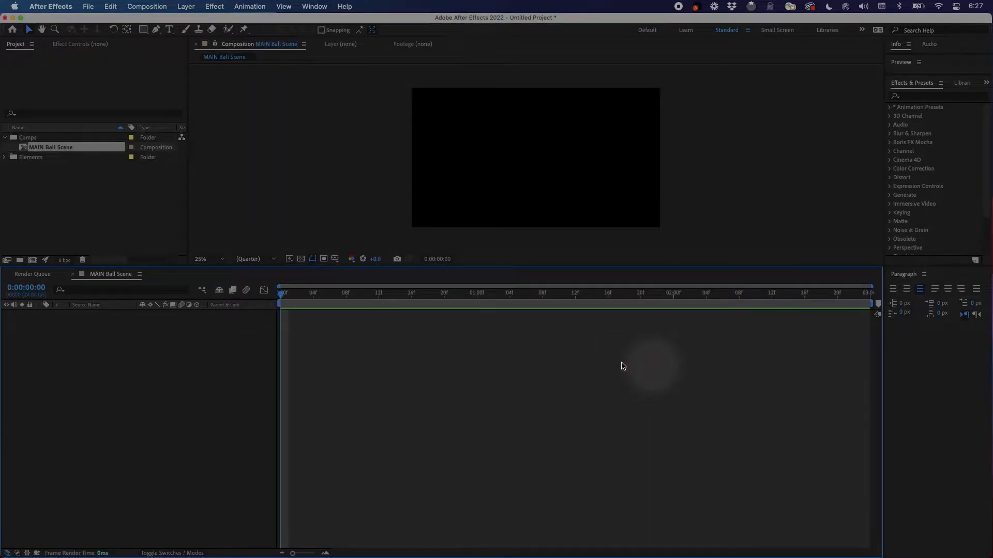
# Move the MAIN Ball Scene composition out of the Comps folder to the project's root level and collapse the folder.
pyautogui.click(39, 175)
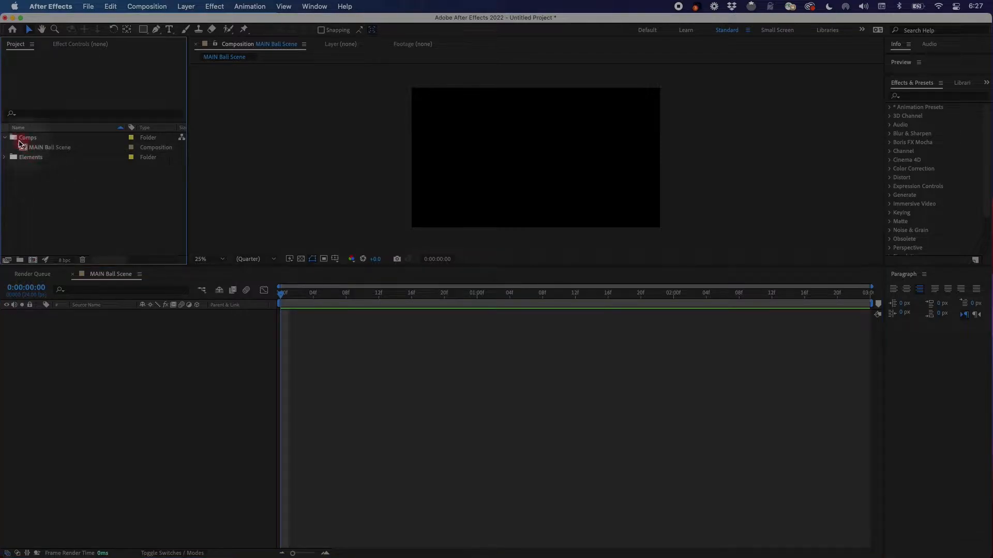
pyautogui.moveTo(23, 151); pyautogui.dragTo(16, 173)
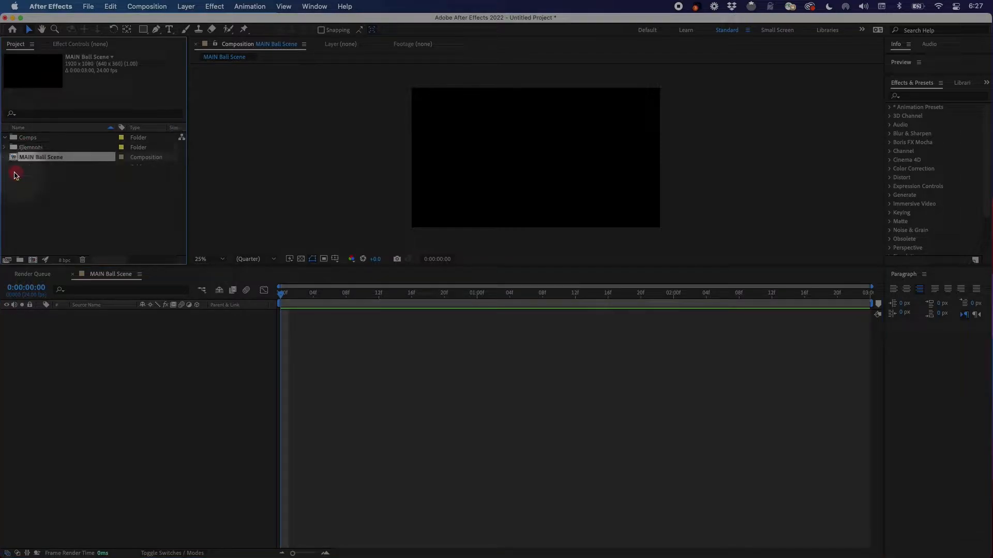
pyautogui.click(5, 139)
pyautogui.click(37, 196)
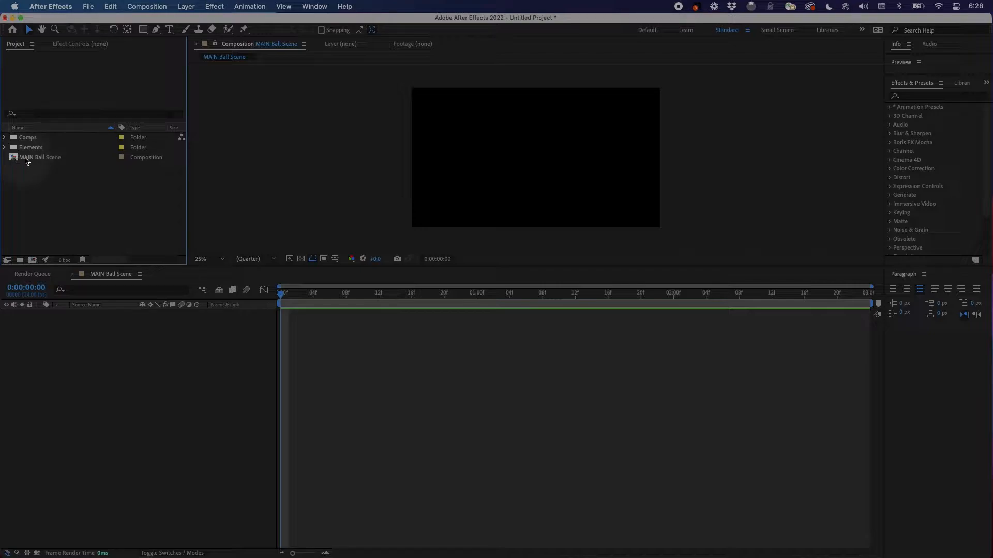
pyautogui.click(23, 158)
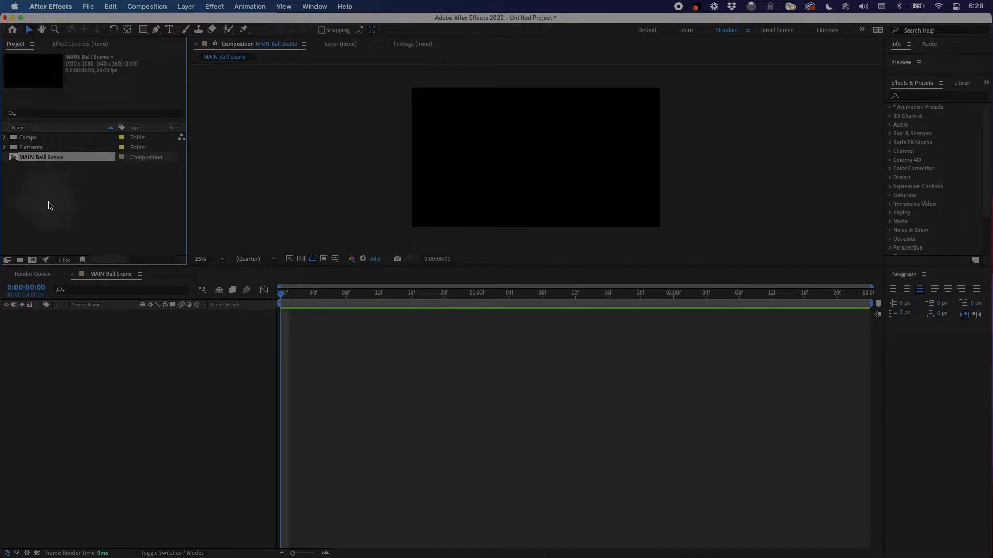
pyautogui.click(49, 204)
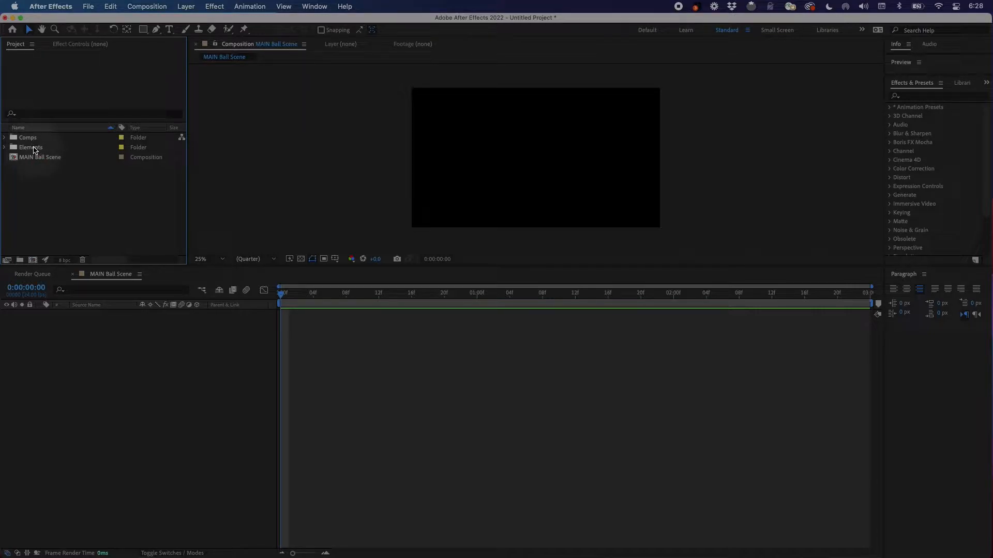
pyautogui.click(37, 148)
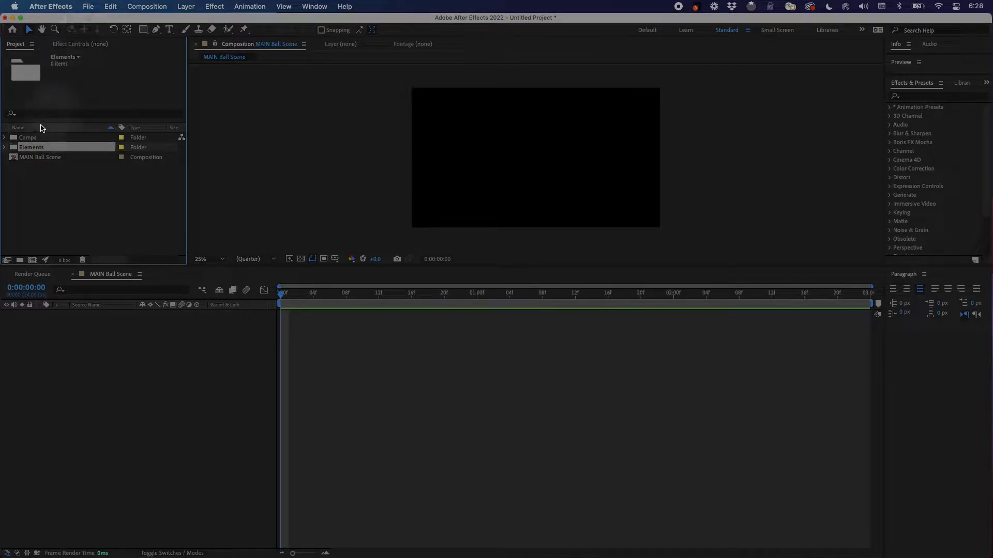
pyautogui.click(89, 6)
pyautogui.moveTo(116, 158)
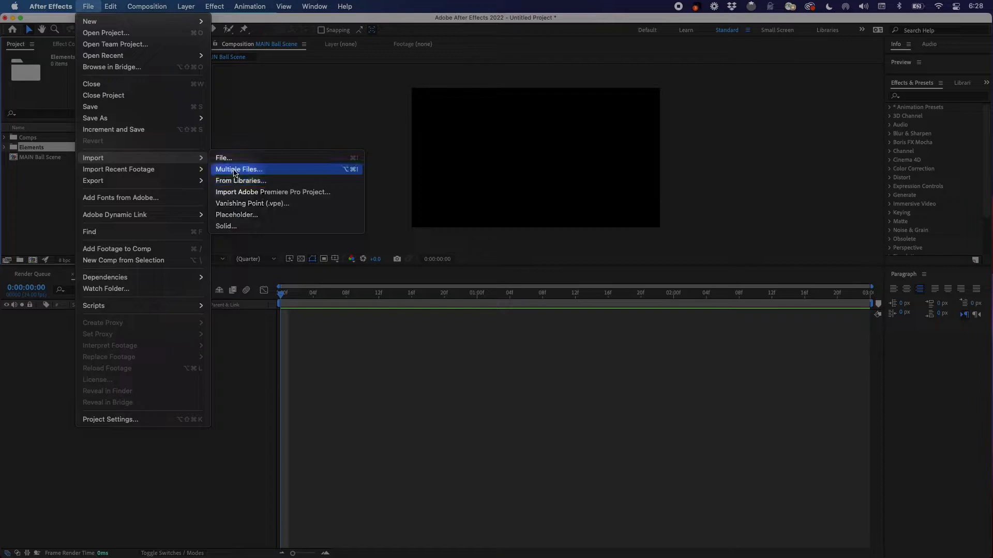
pyautogui.click(86, 9)
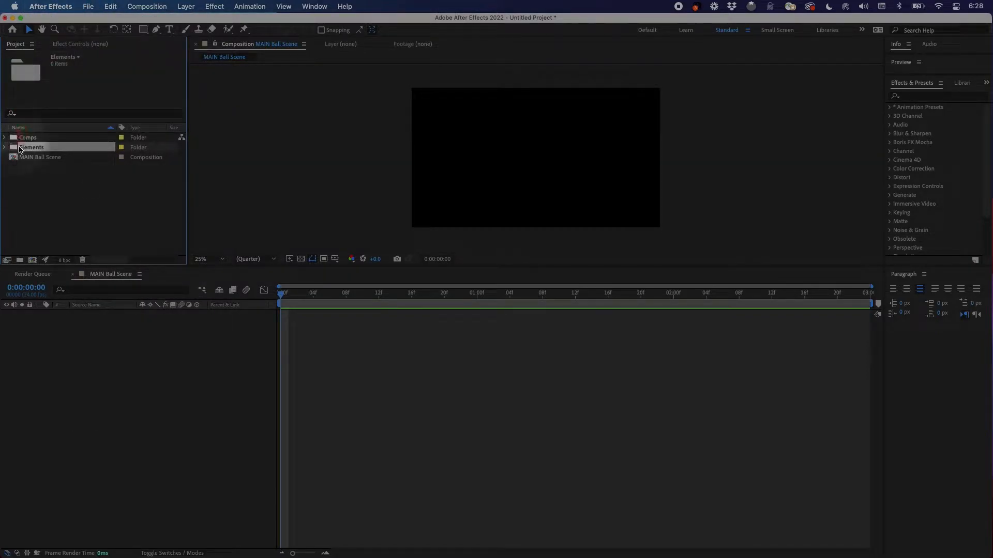
pyautogui.click(35, 186)
# Start importing a file into the Elements folder and browse the Jubilee drive to the Photoshop Timeline project folder.
pyautogui.click(32, 149)
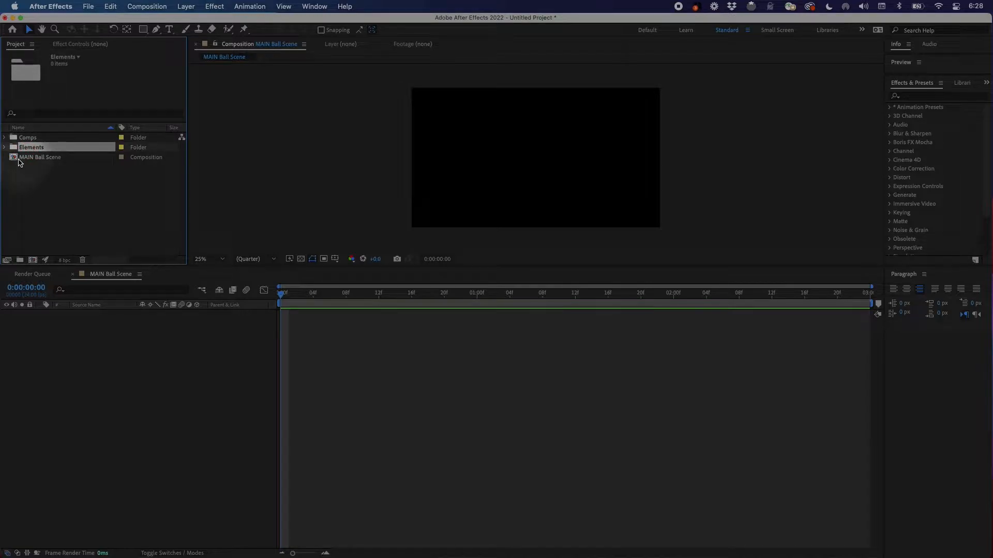
pyautogui.press('super')
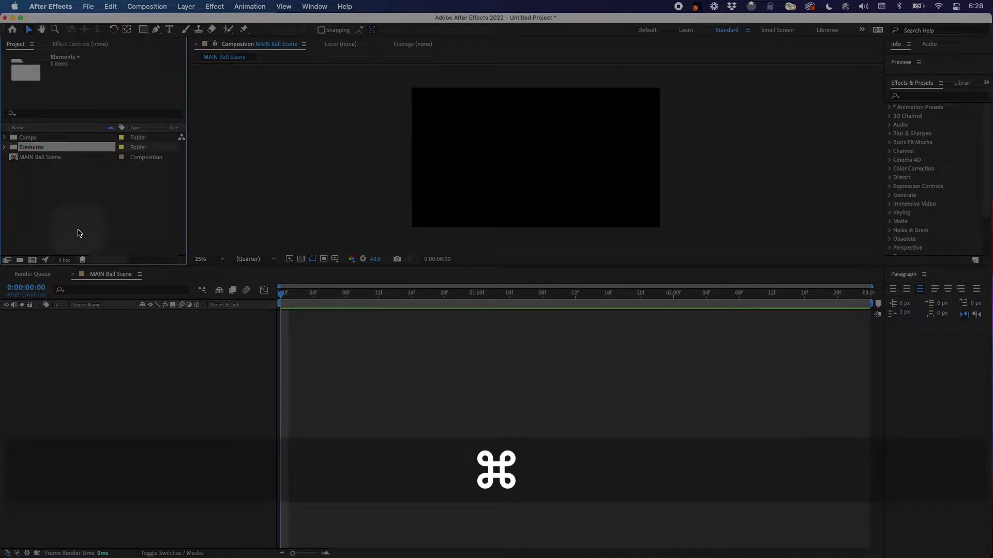
pyautogui.press('super+i')
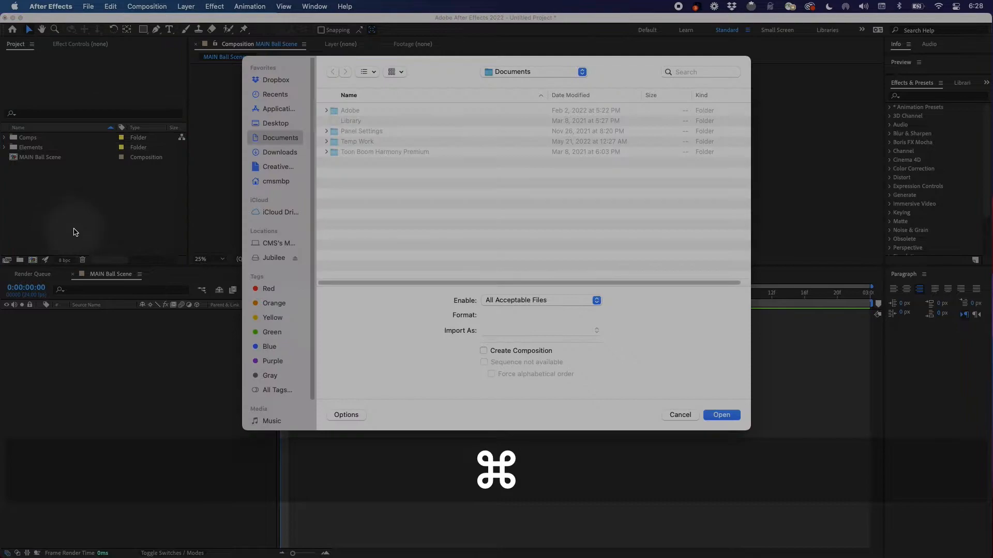
pyautogui.click(273, 258)
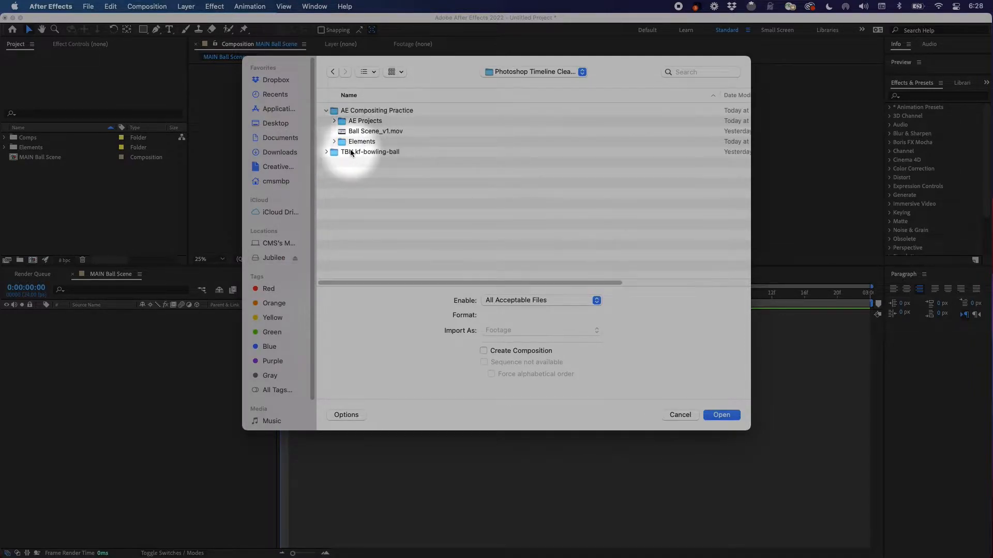
# Examine the files and subfolders inside the TBH kf-bowling-ball folder, then collapse it.
pyautogui.click(339, 151)
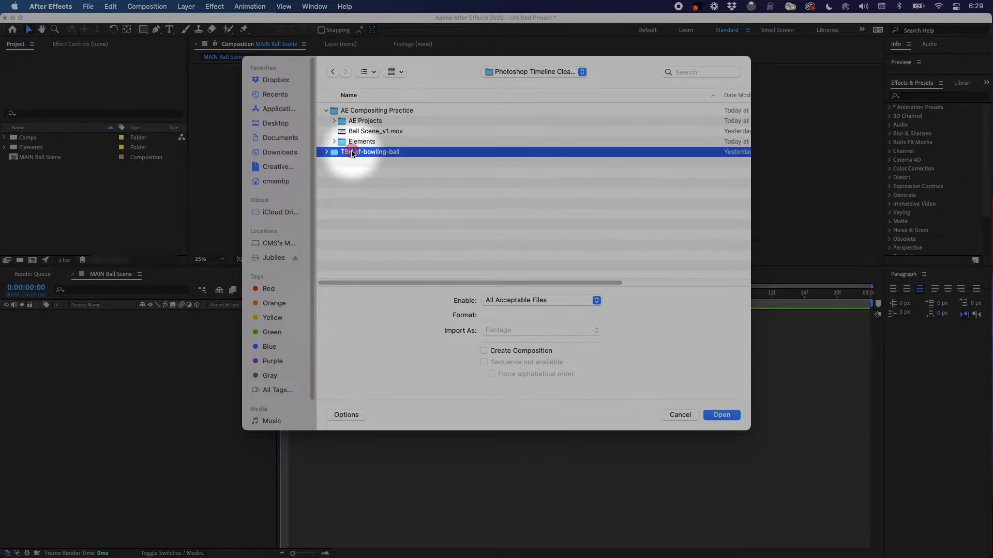
pyautogui.click(327, 152)
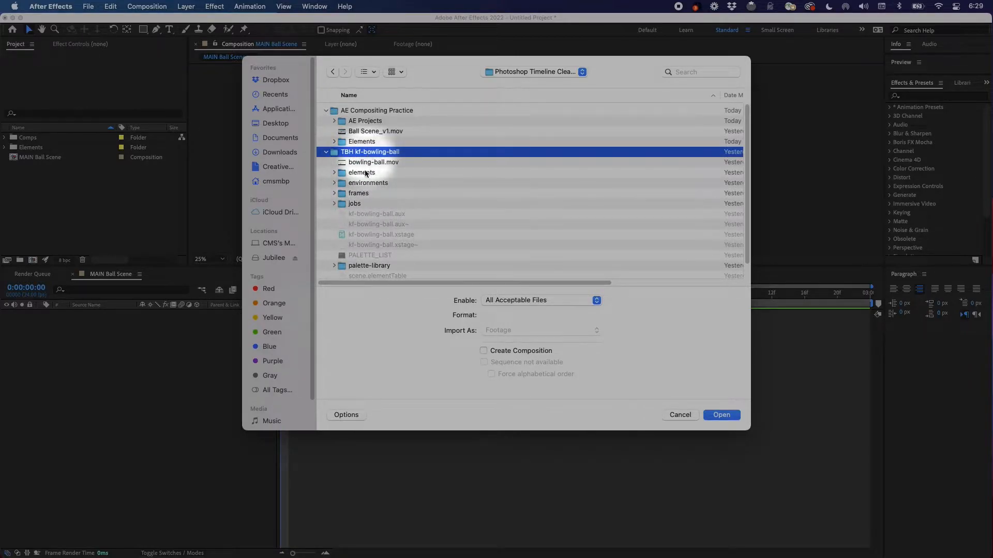
pyautogui.click(327, 152)
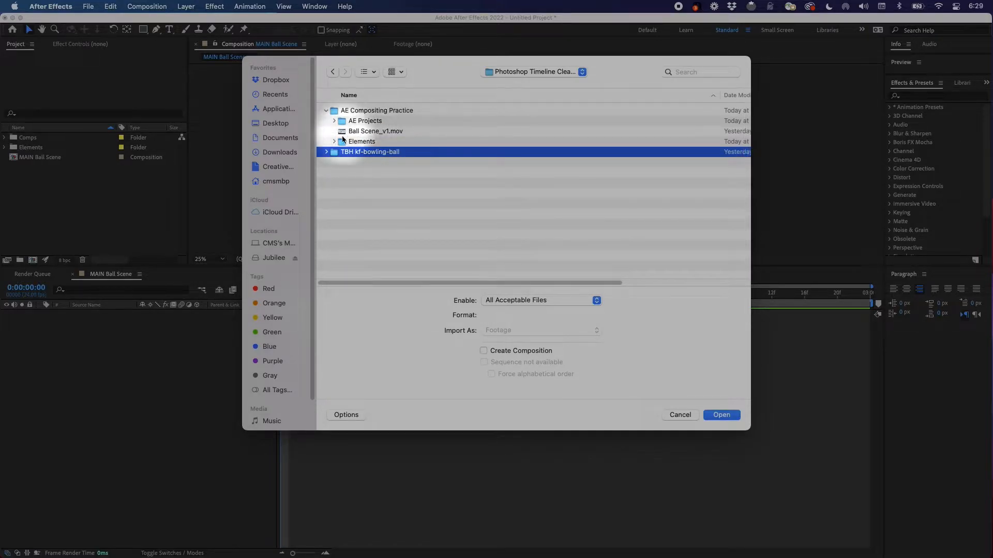
# Examine how AE Compositing Practice is organised, including its Elements and AE Projects subfolders and Ball Scene_v1.mov, and collapse it.
pyautogui.click(334, 142)
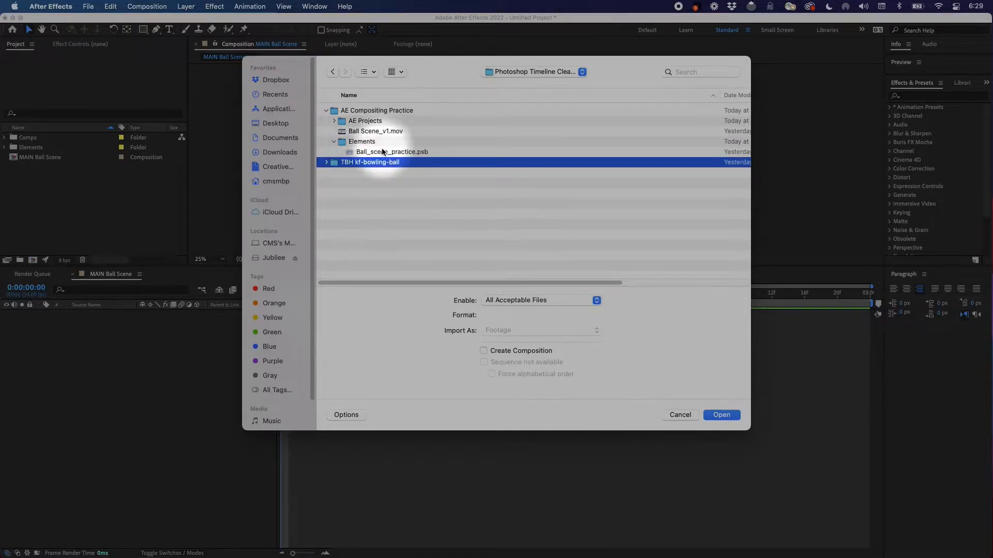
pyautogui.click(383, 152)
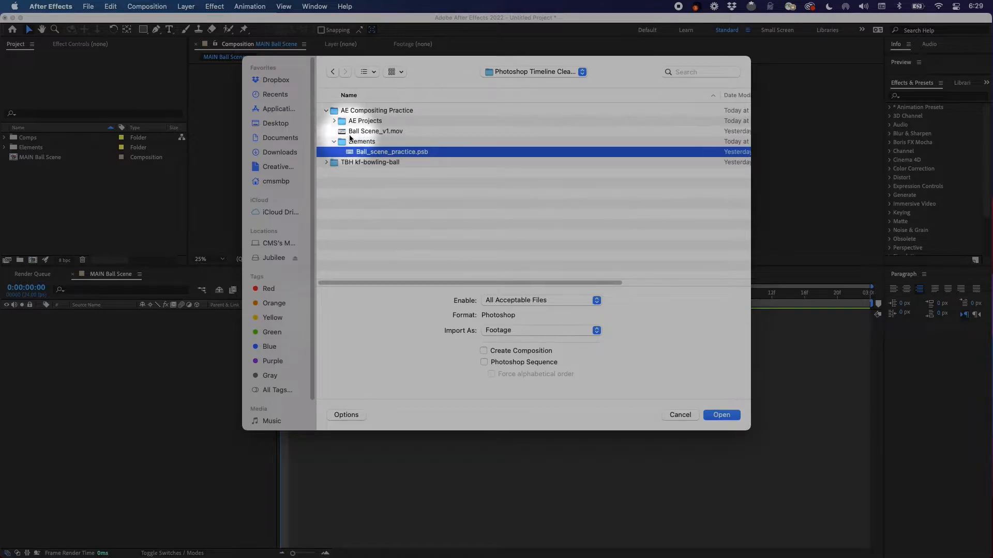
pyautogui.click(334, 142)
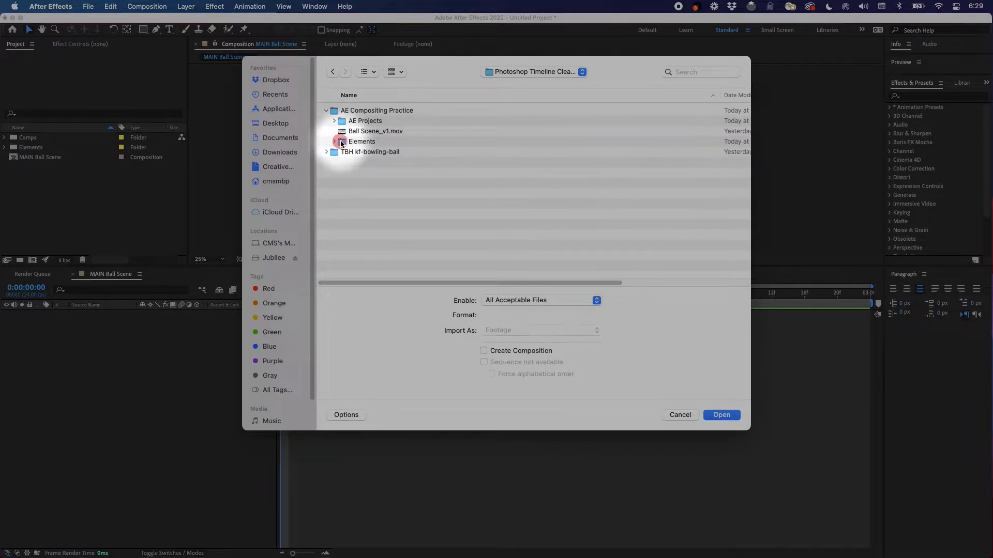
pyautogui.click(357, 111)
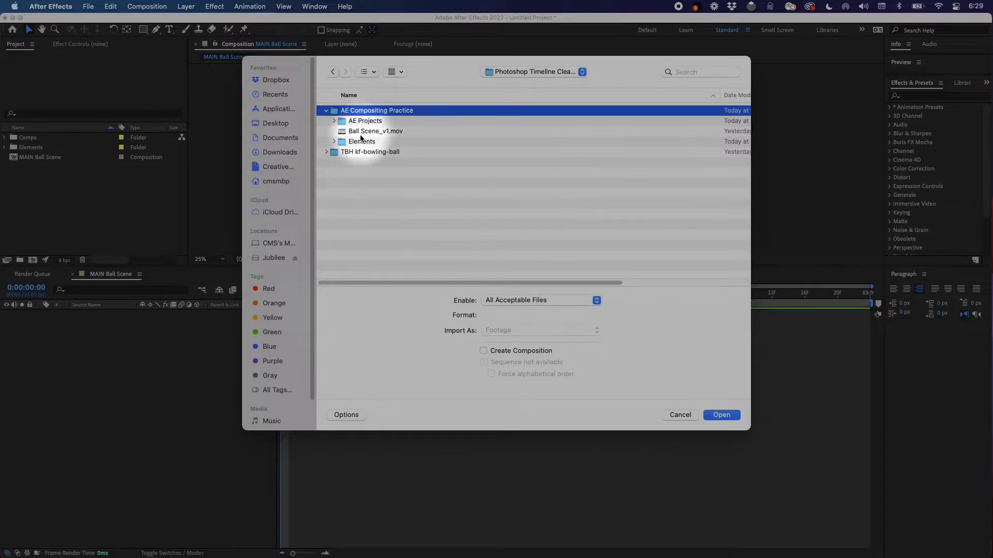
pyautogui.click(365, 121)
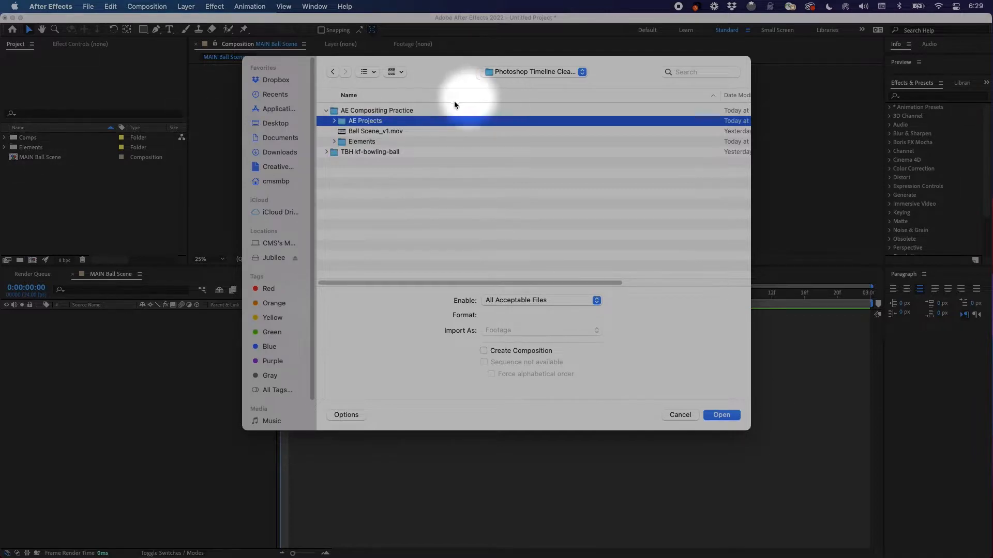
pyautogui.click(333, 121)
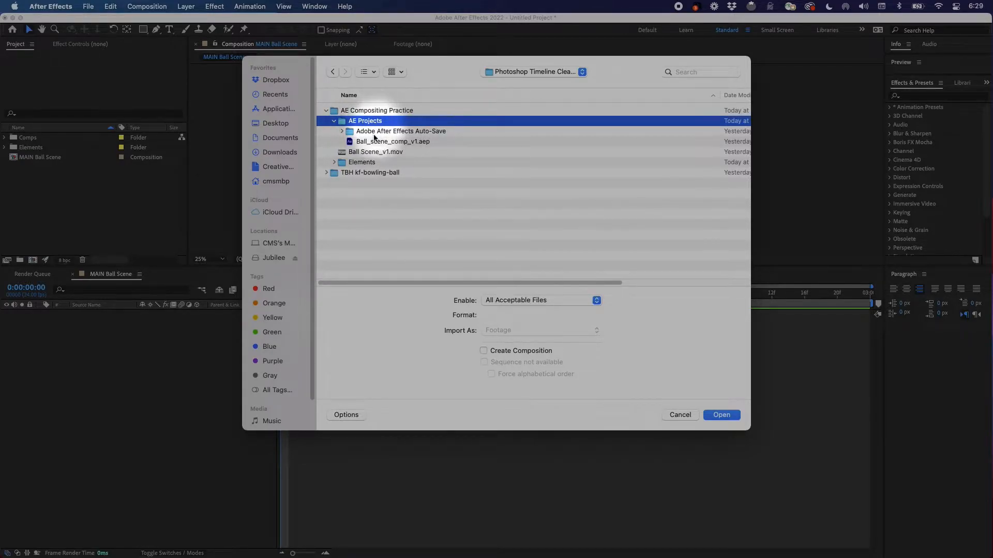
pyautogui.click(335, 123)
pyautogui.click(335, 143)
pyautogui.click(335, 143)
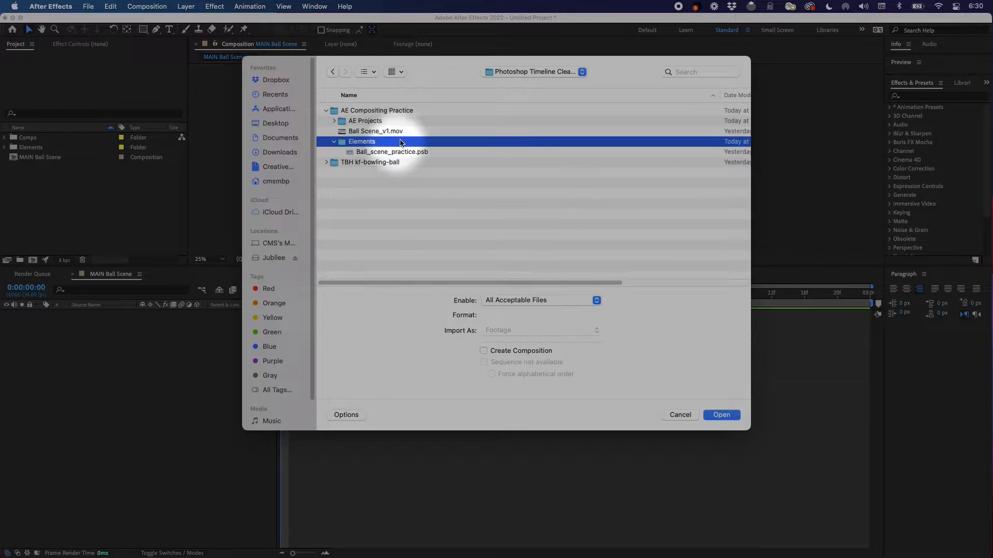
pyautogui.click(334, 141)
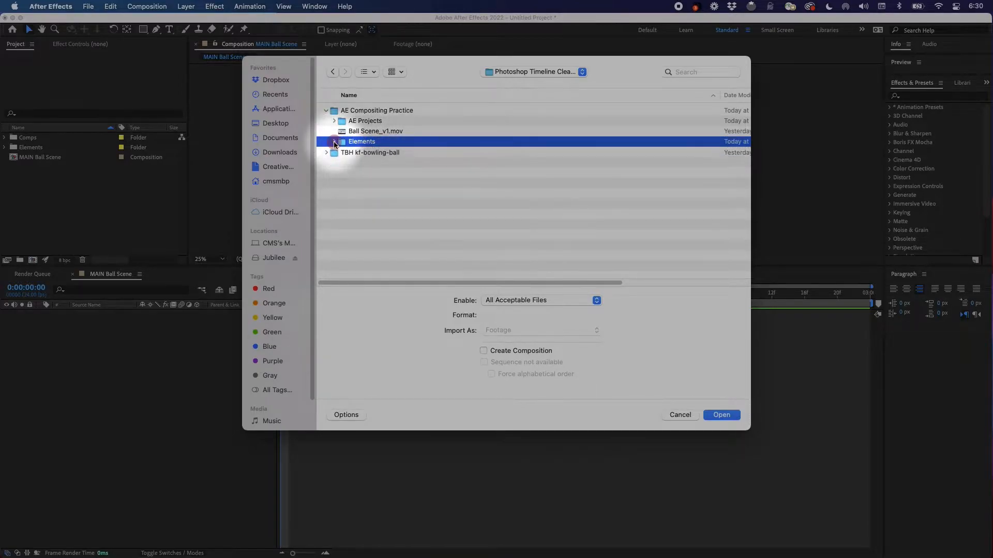
pyautogui.click(369, 132)
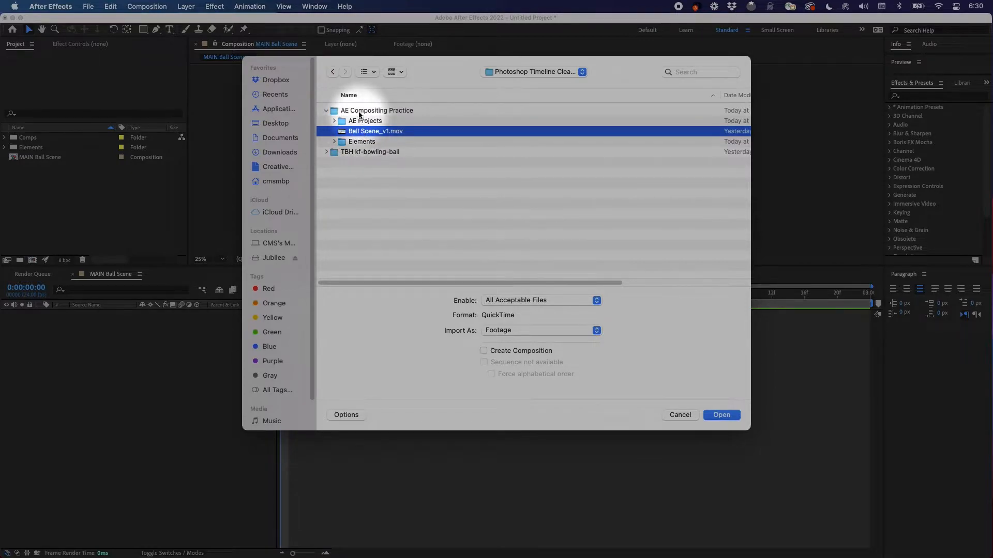
pyautogui.click(325, 112)
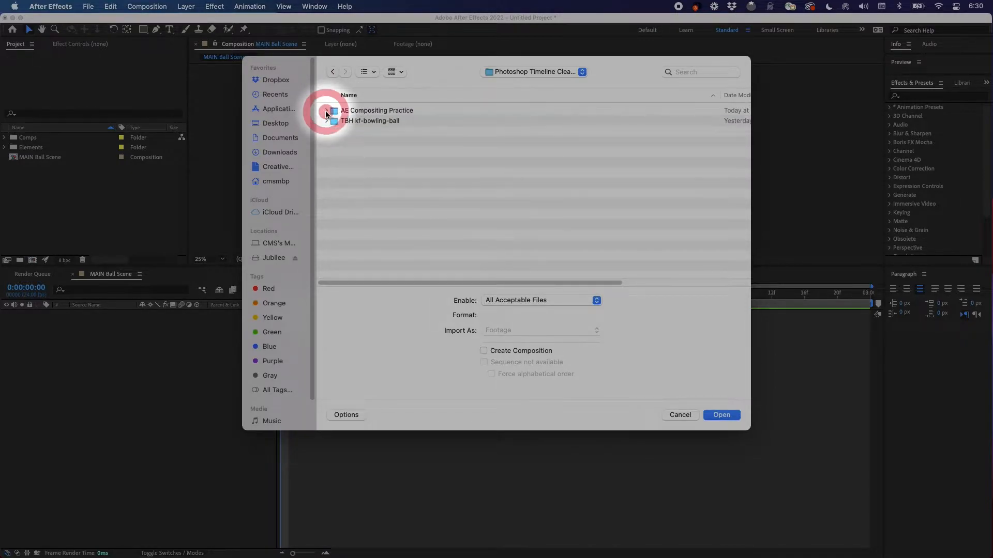
# Import Ball_scene_practice.psb from AE Compositing Practice's Elements folder as Composition - Retain Layer Sizes, with layer styles merged into footage.
pyautogui.click(326, 111)
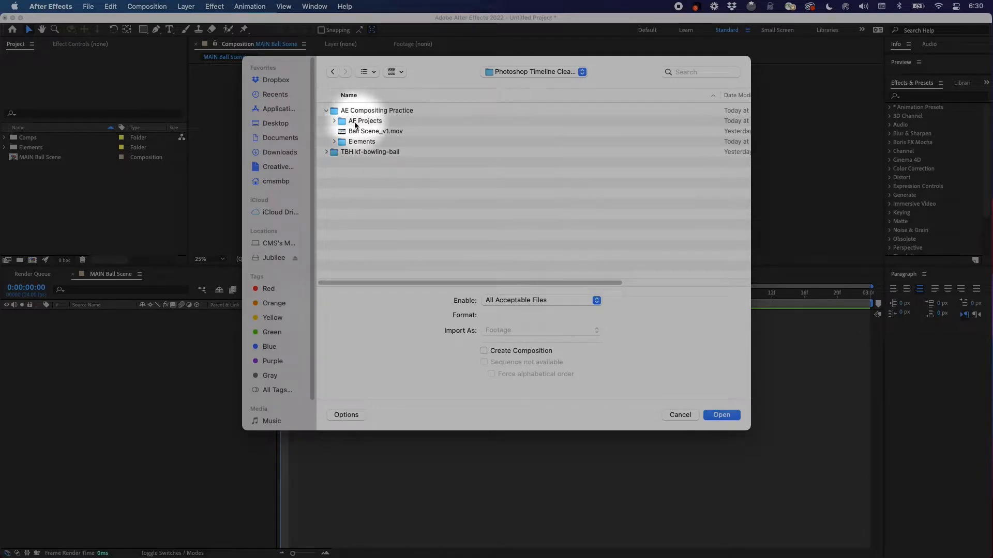
pyautogui.click(334, 142)
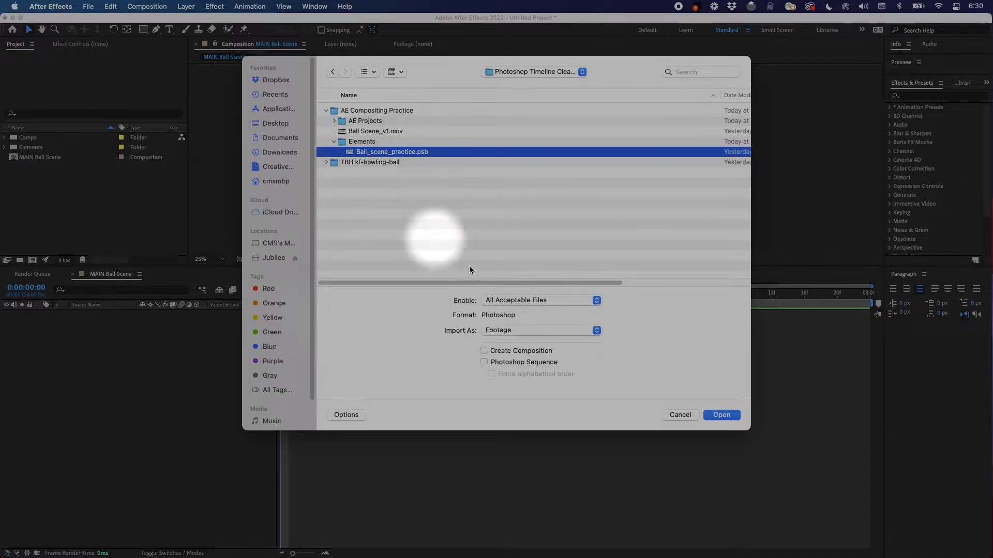
pyautogui.click(508, 332)
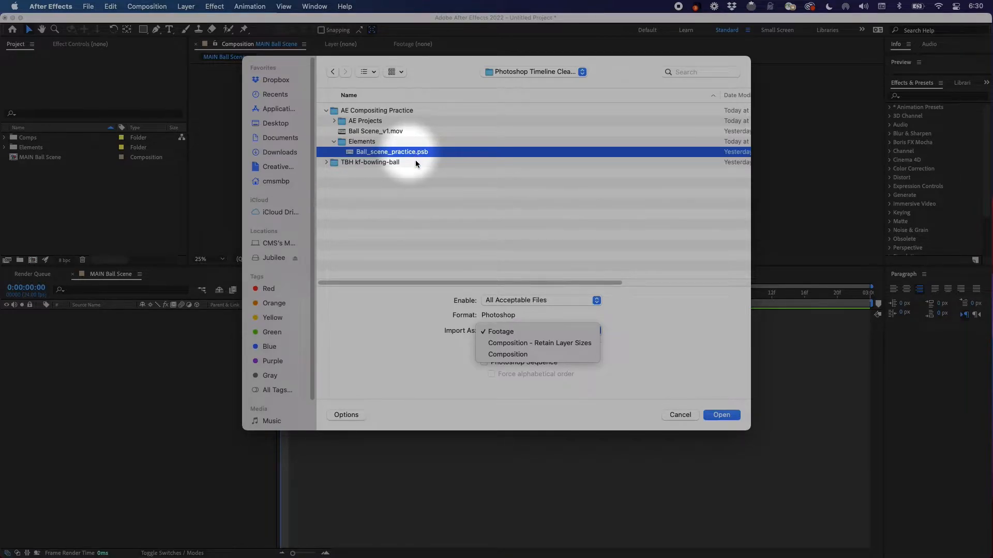
pyautogui.click(509, 343)
pyautogui.click(346, 414)
pyautogui.click(348, 416)
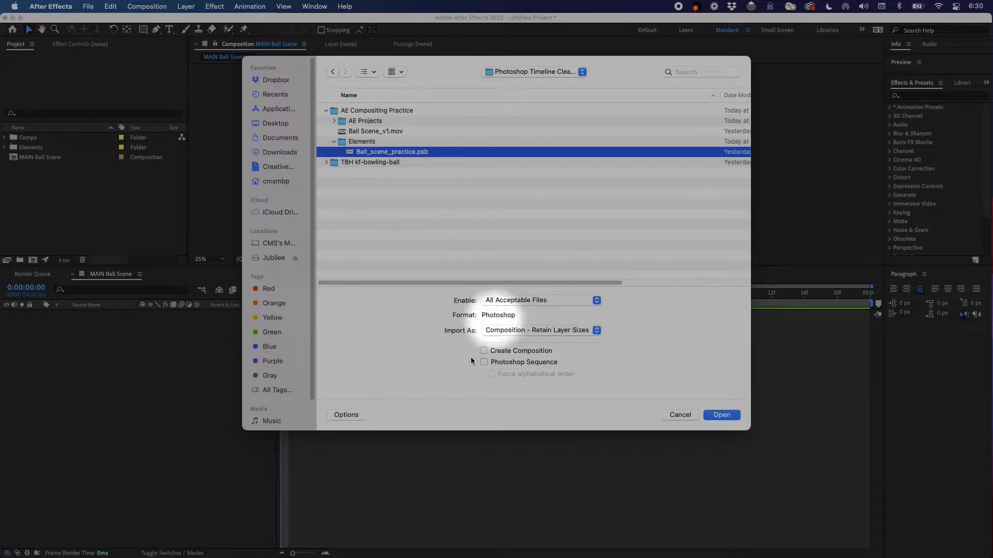
pyautogui.click(344, 414)
pyautogui.click(344, 414)
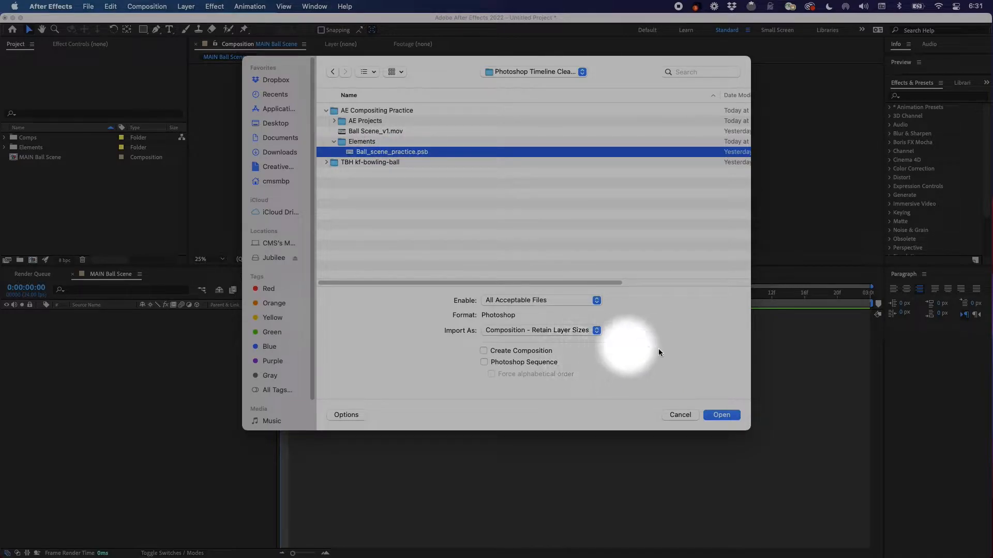
pyautogui.click(716, 415)
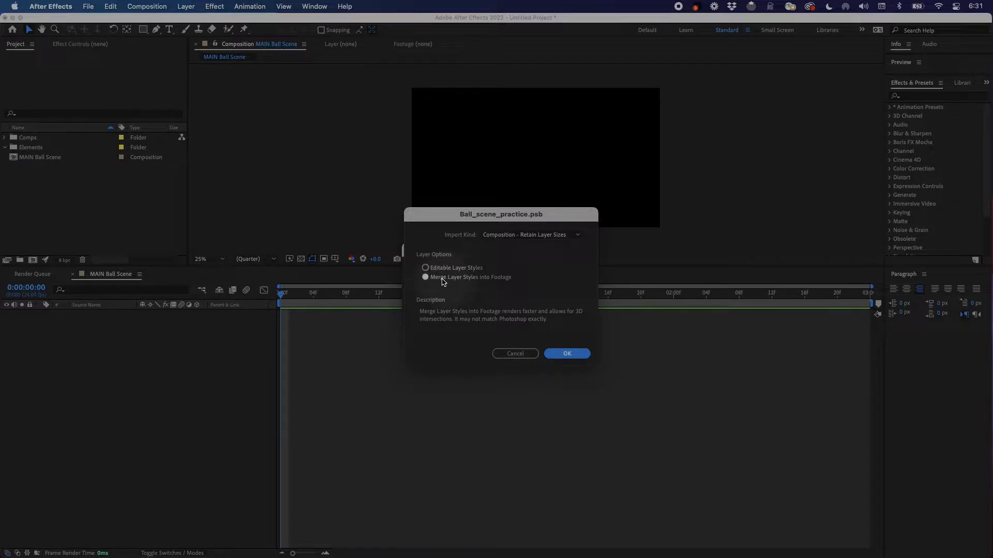
pyautogui.click(562, 355)
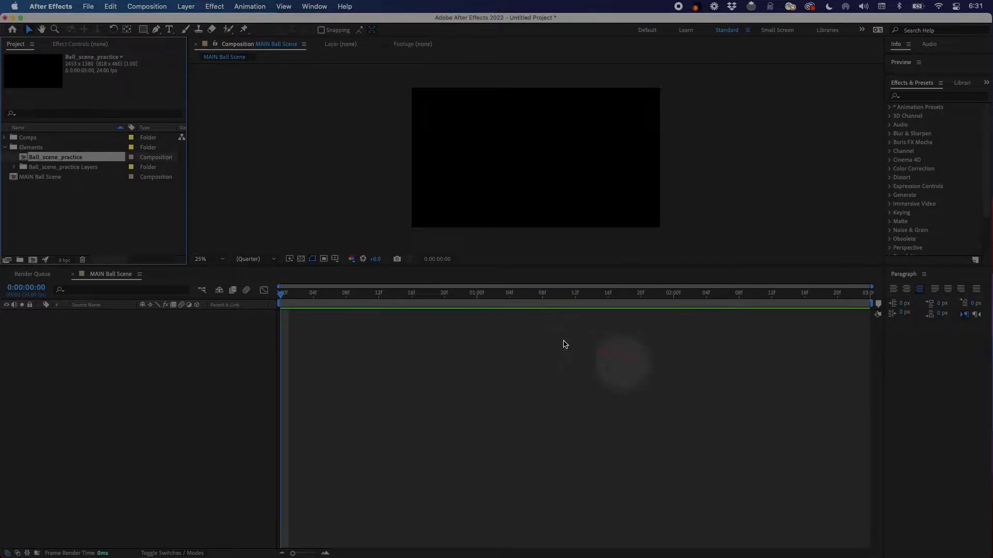
# Expand the imported Ball_scene_practice Layers folder and open the Ball_scene_practice composition in the timeline.
pyautogui.click(38, 202)
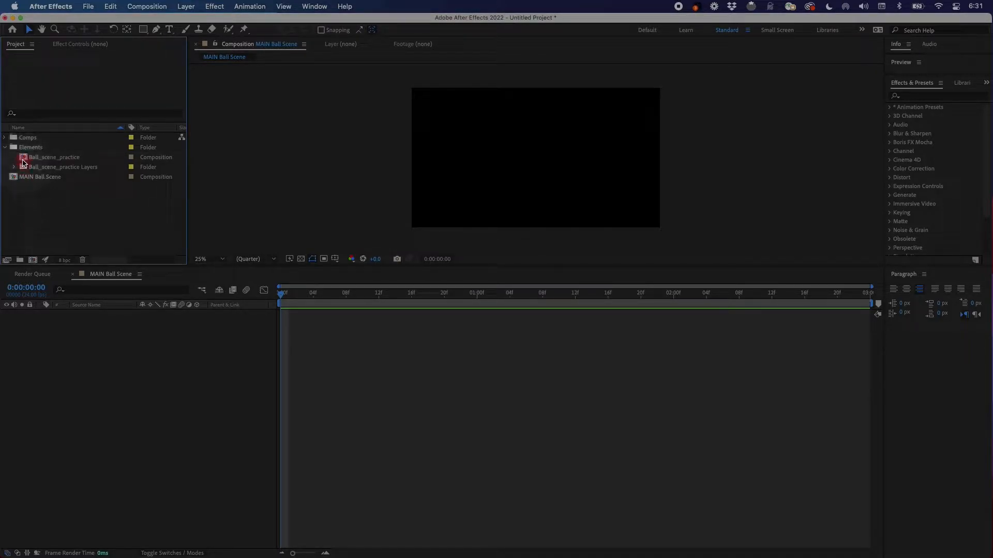
pyautogui.click(37, 161)
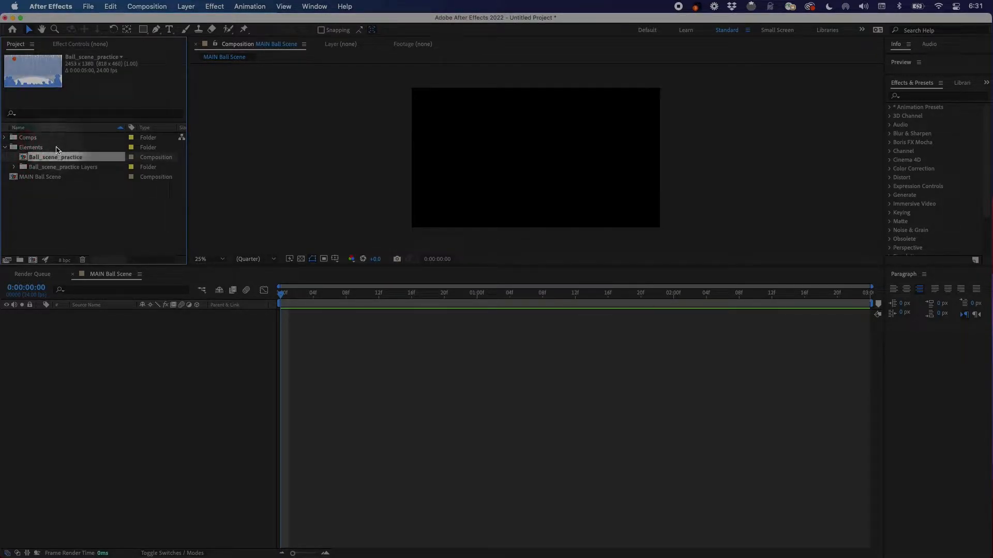
pyautogui.click(23, 148)
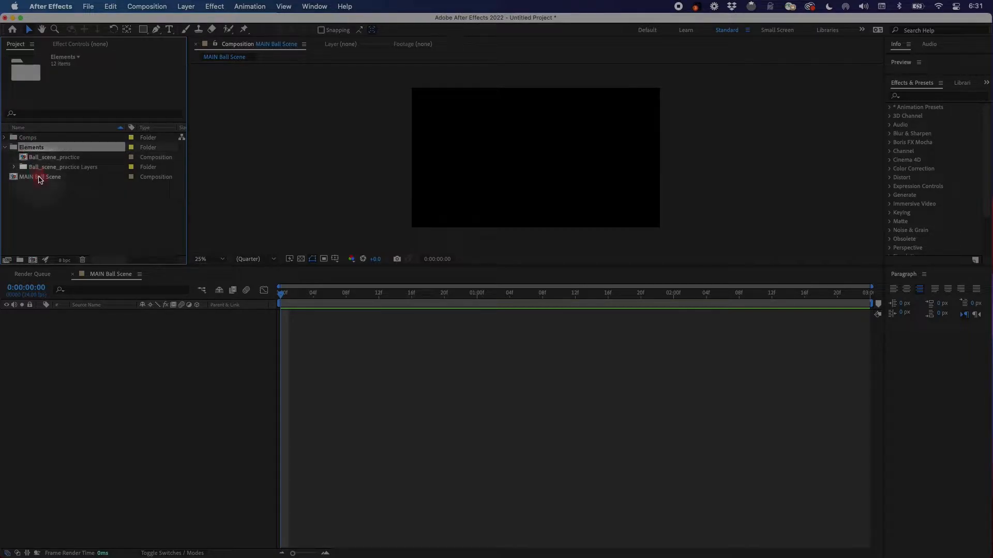
pyautogui.click(44, 160)
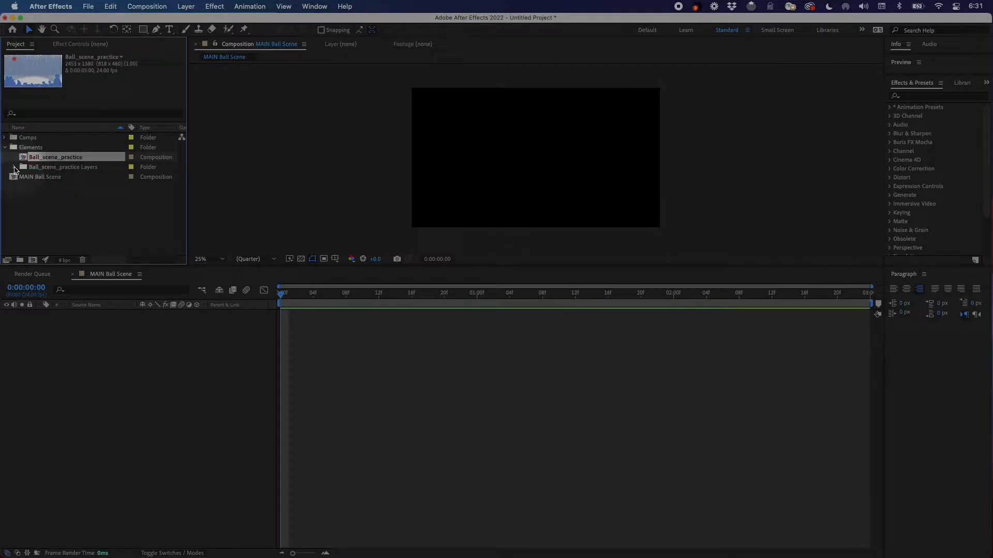
pyautogui.click(14, 168)
pyautogui.scroll(1, 32, 156)
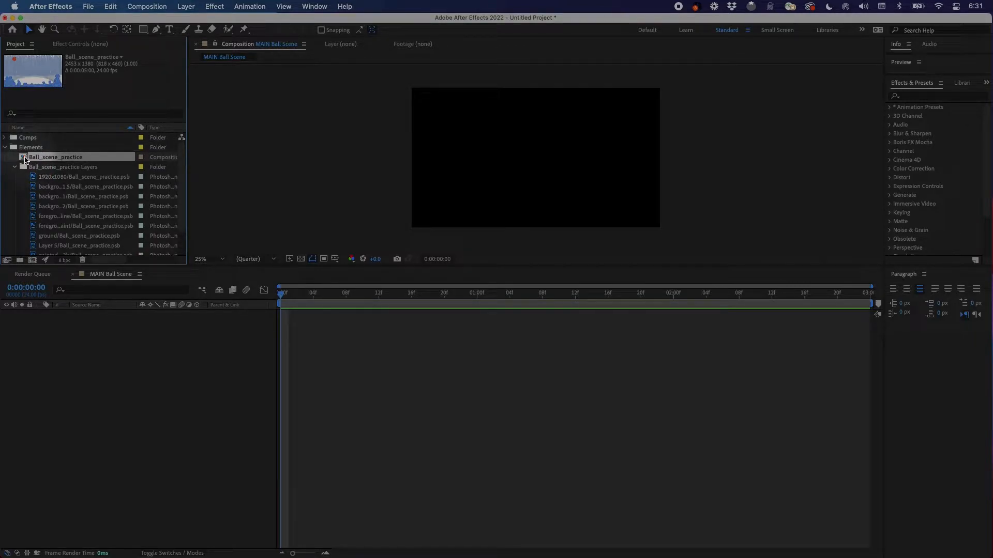
pyautogui.doubleClick(24, 159)
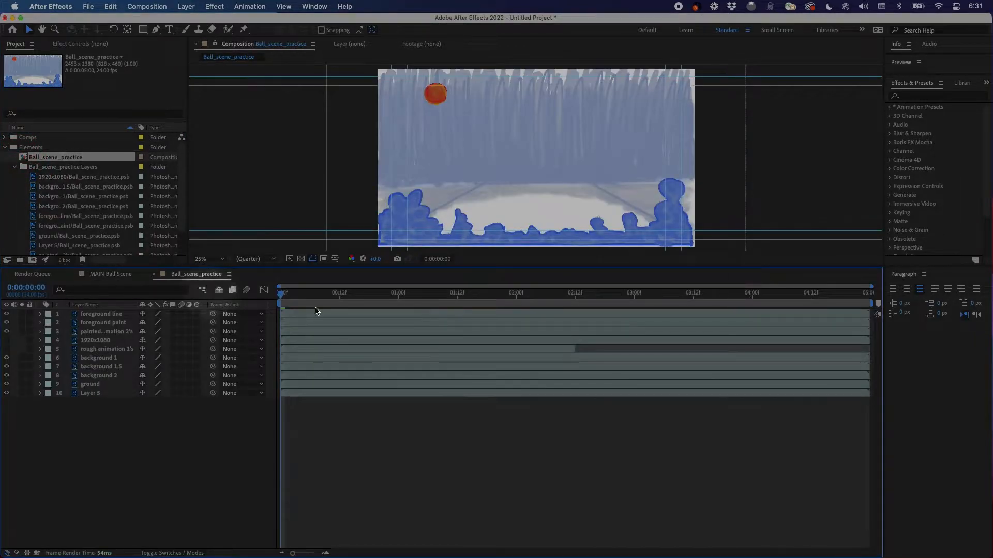
pyautogui.moveTo(287, 294); pyautogui.dragTo(271, 314)
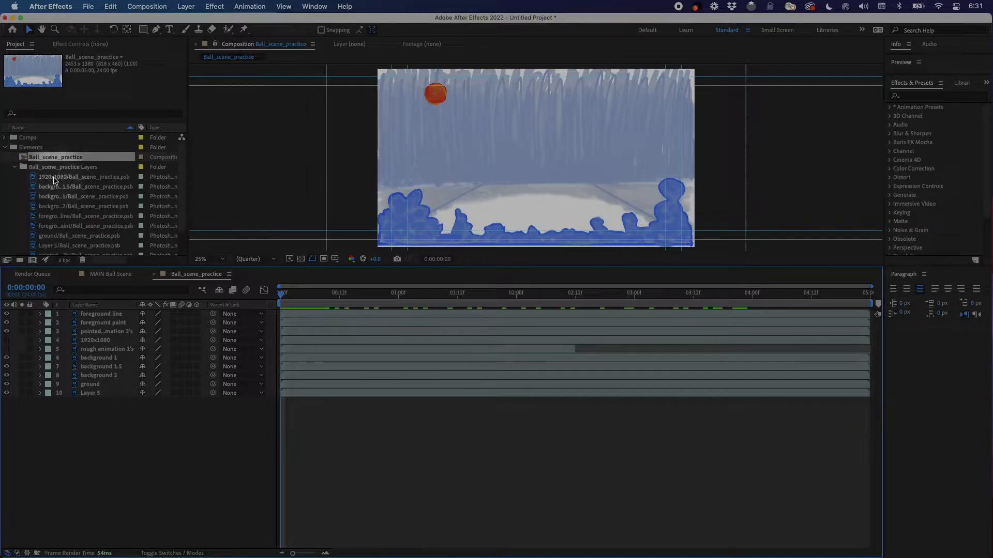
# Preview the individual 1920x1080, background, foreground and ground footage files in the Ball_scene_practice Layers folder, then collapse the folder.
pyautogui.click(34, 167)
pyautogui.scroll(-3, 45, 193)
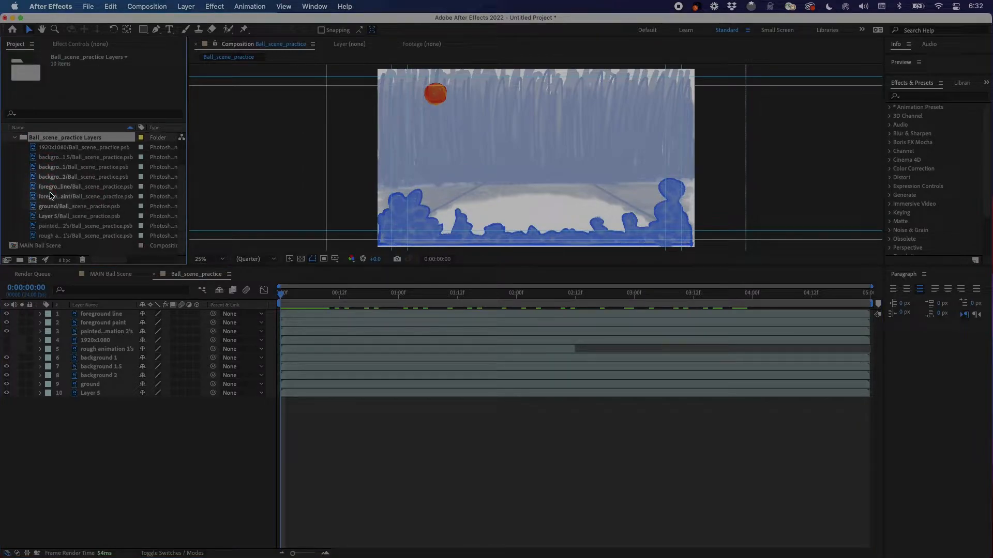
pyautogui.doubleClick(62, 148)
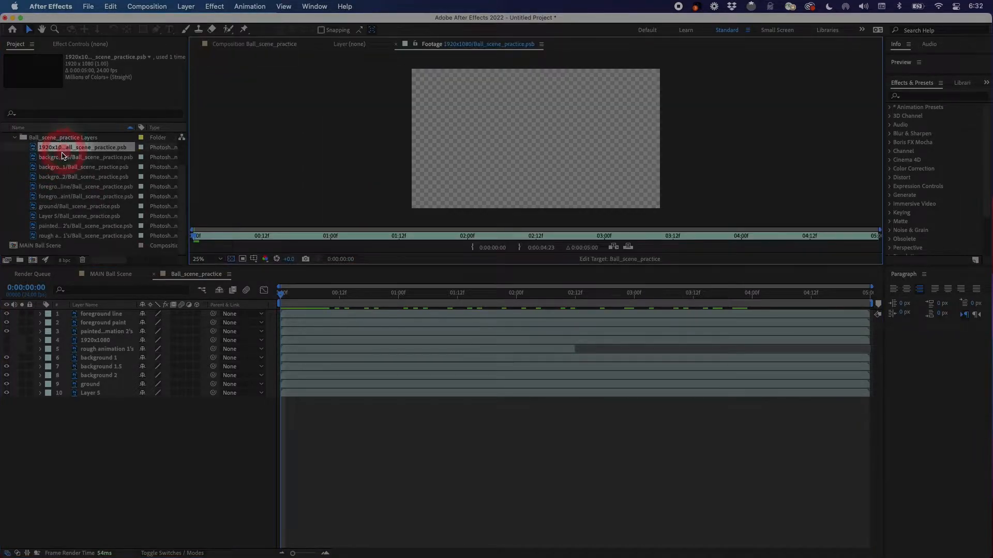
pyautogui.doubleClick(64, 159)
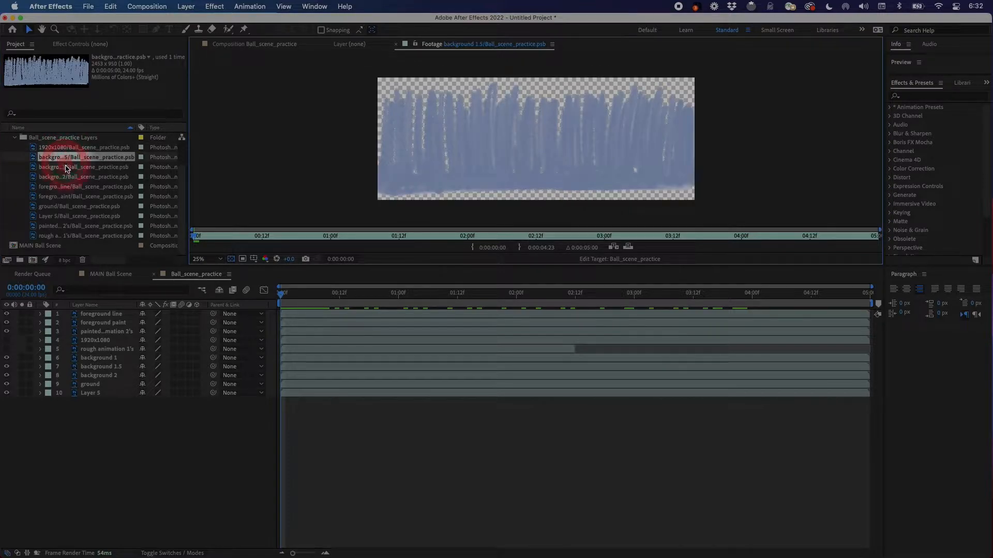
pyautogui.doubleClick(66, 167)
pyautogui.doubleClick(64, 177)
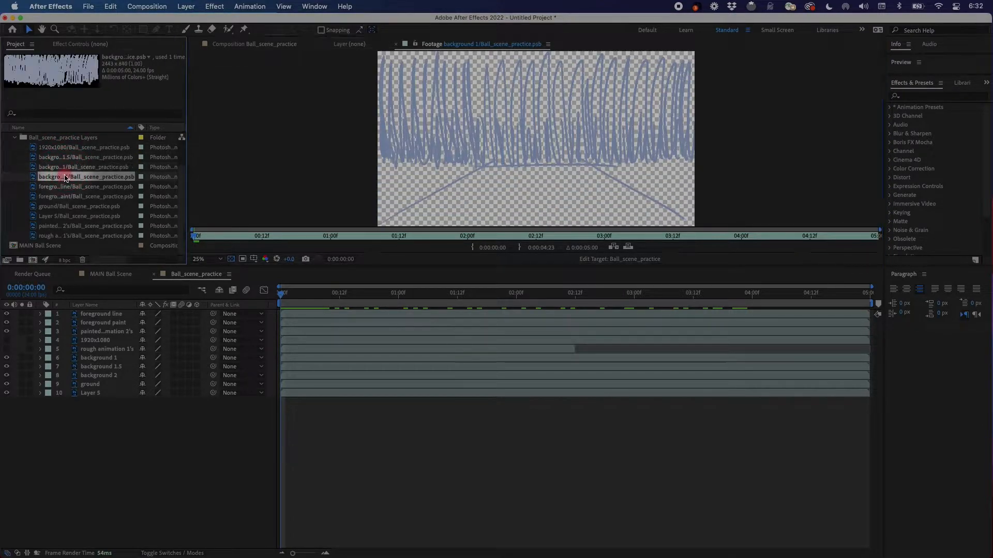
pyautogui.doubleClick(61, 188)
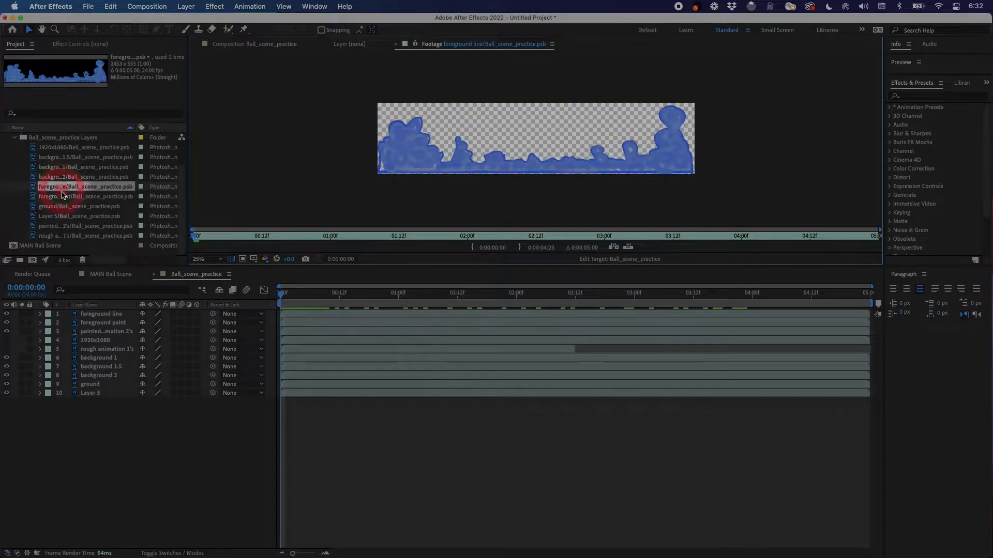
pyautogui.doubleClick(66, 197)
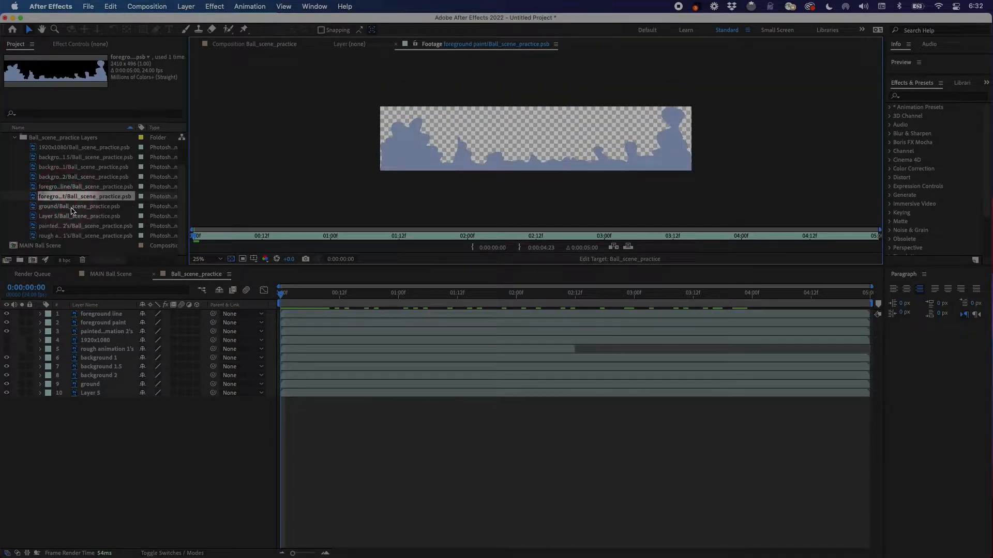
pyautogui.doubleClick(71, 208)
pyautogui.scroll(3, 72, 210)
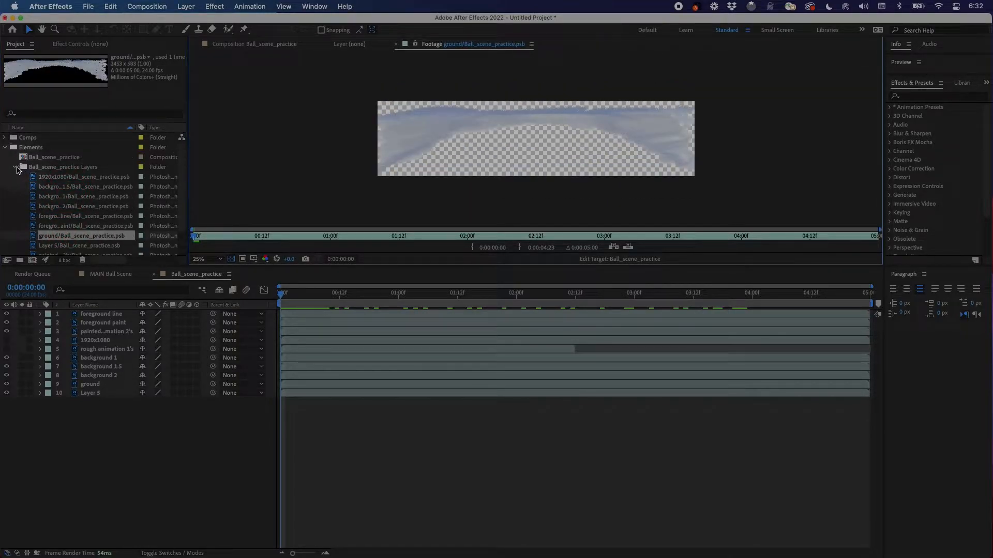
pyautogui.click(15, 167)
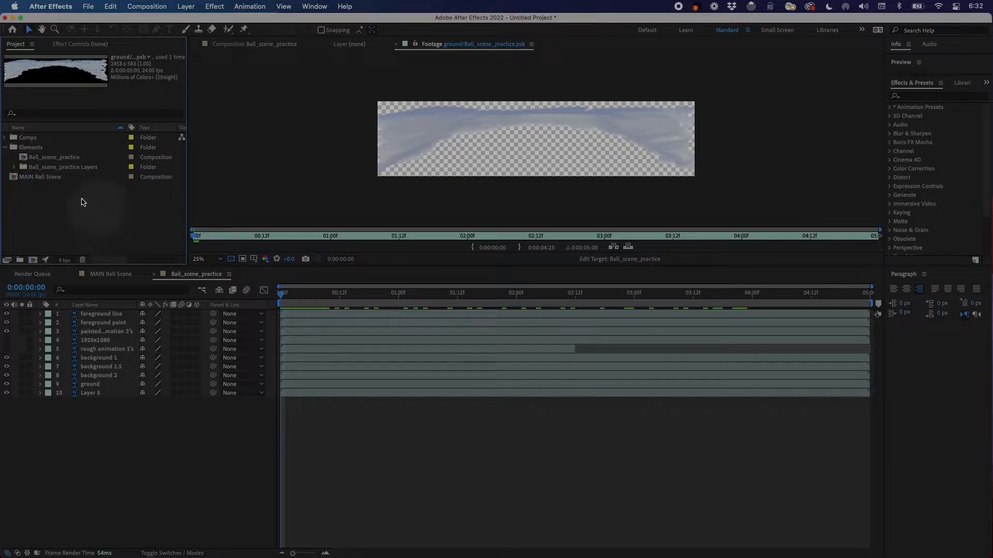
# Return to the Ball_scene_practice composition view and check the frame size in its composition settings without changing anything.
pyautogui.click(55, 159)
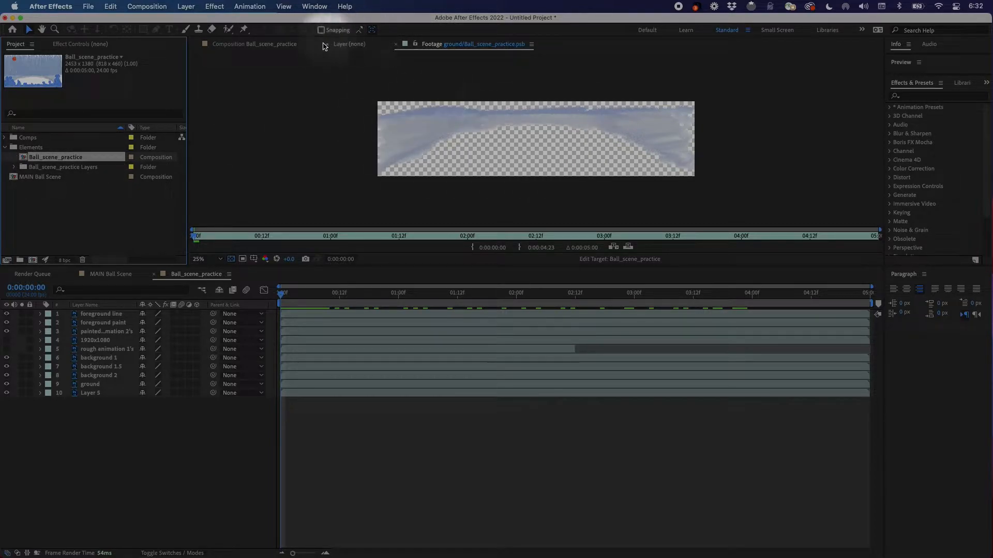
pyautogui.click(257, 45)
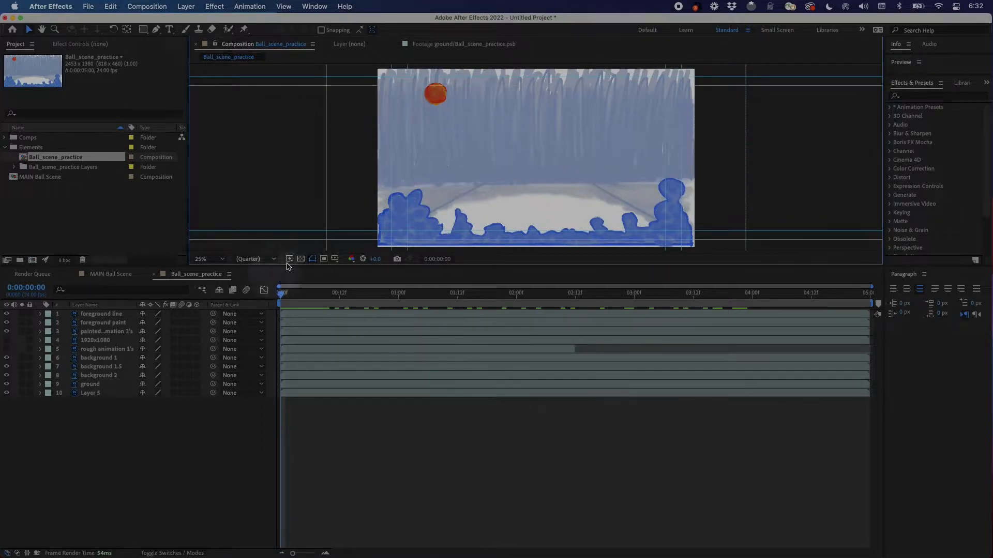
pyautogui.click(167, 274)
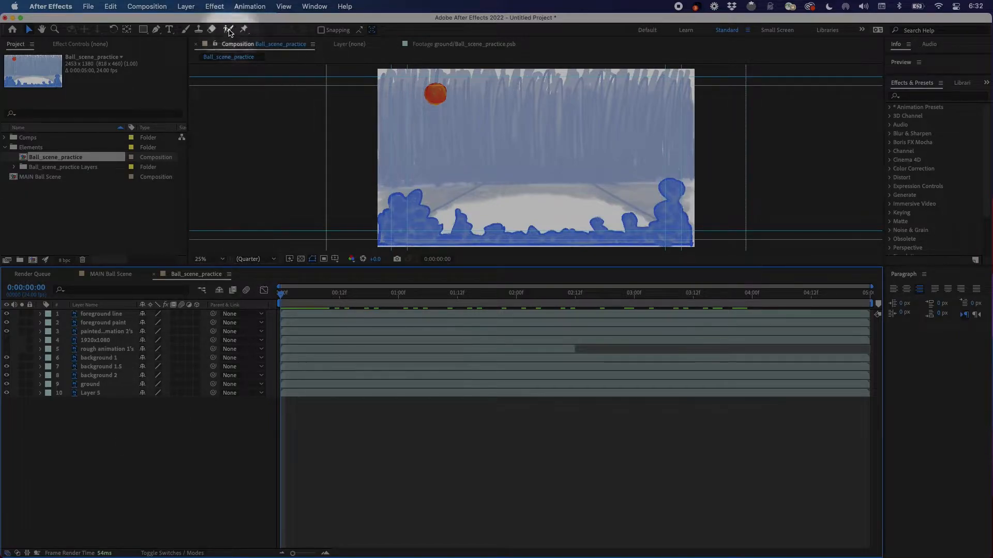
pyautogui.click(157, 6)
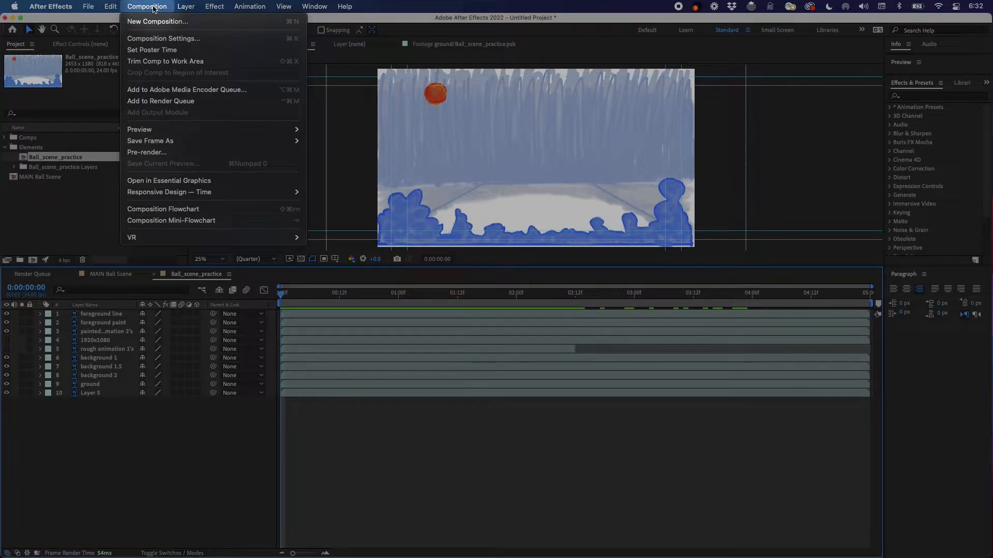
pyautogui.click(172, 38)
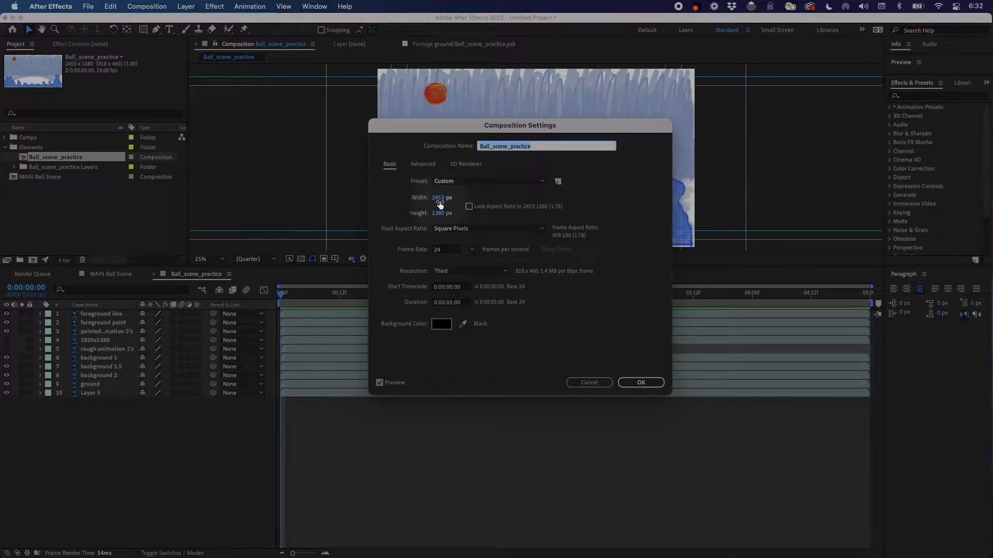
pyautogui.click(588, 382)
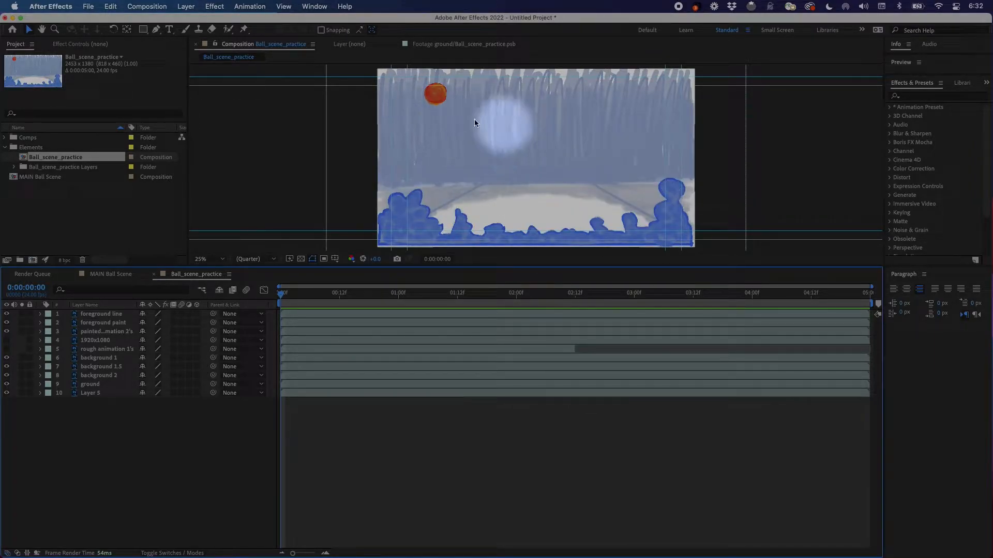
# Add the Ball_scene_practice composition as a layer in the MAIN Ball Scene timeline.
pyautogui.click(114, 278)
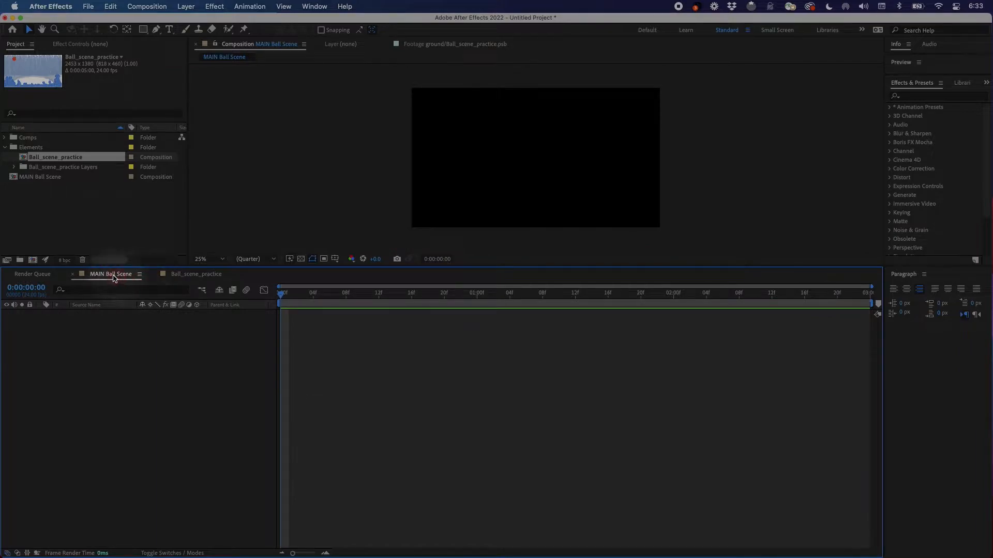
pyautogui.moveTo(45, 159); pyautogui.dragTo(72, 336)
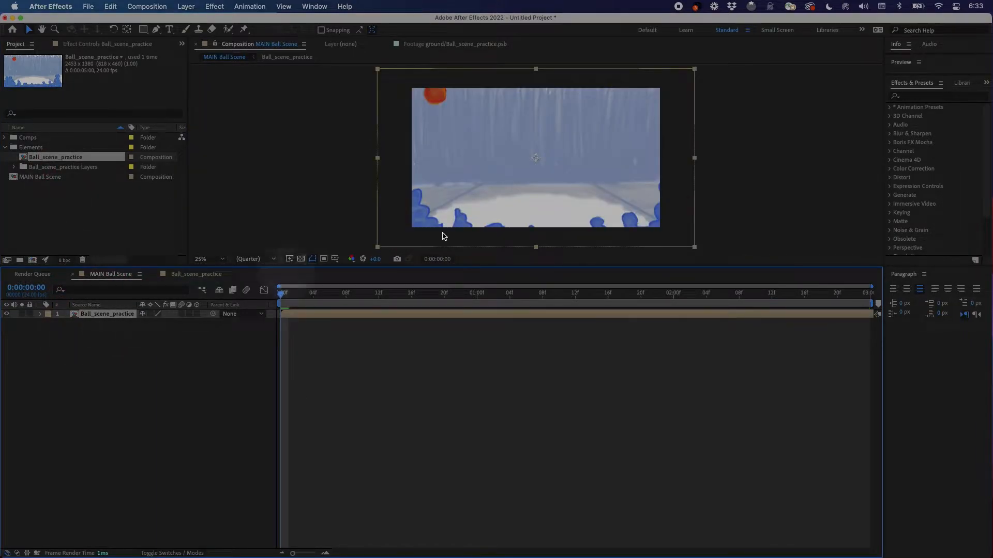
pyautogui.click(202, 374)
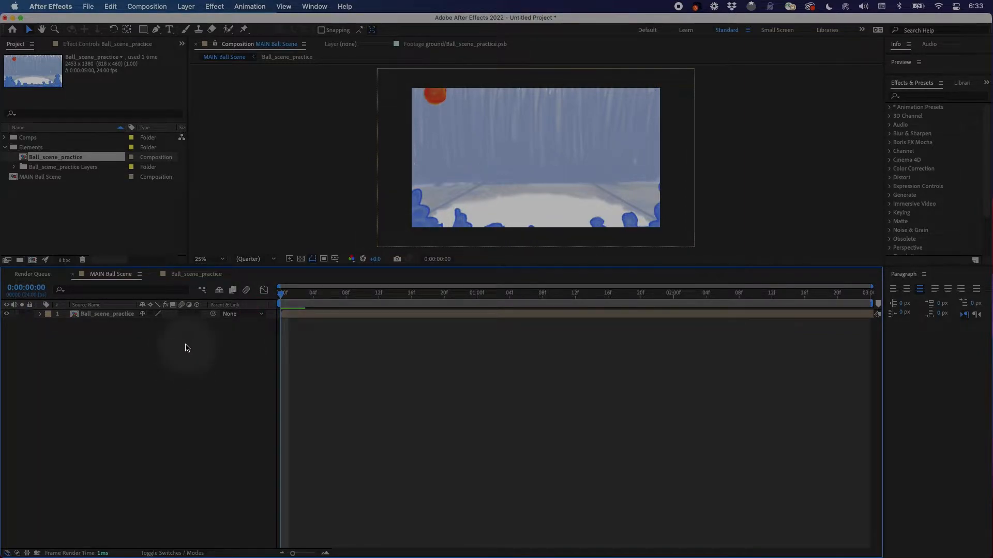
# Check the preset, frame size and duration in the MAIN Ball Scene composition settings, then close them.
pyautogui.press('super')
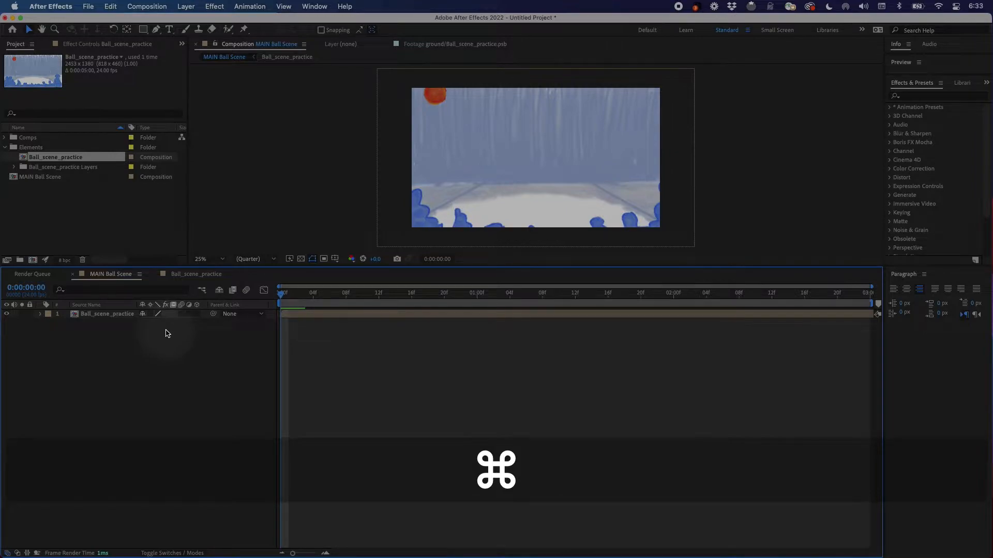
pyautogui.press('super+k')
pyautogui.moveTo(487, 130); pyautogui.dragTo(467, 185)
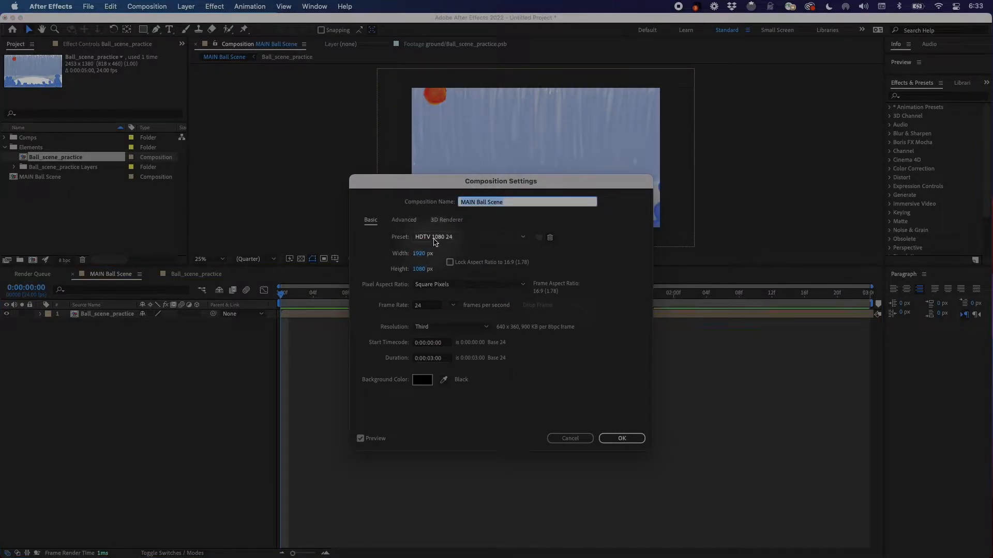
pyautogui.click(622, 438)
# Move the Ball_scene_practice layer in MAIN Ball Scene horizontally to about position 892, 540 and expand its transform properties.
pyautogui.click(93, 315)
pyautogui.moveTo(511, 163); pyautogui.dragTo(492, 178)
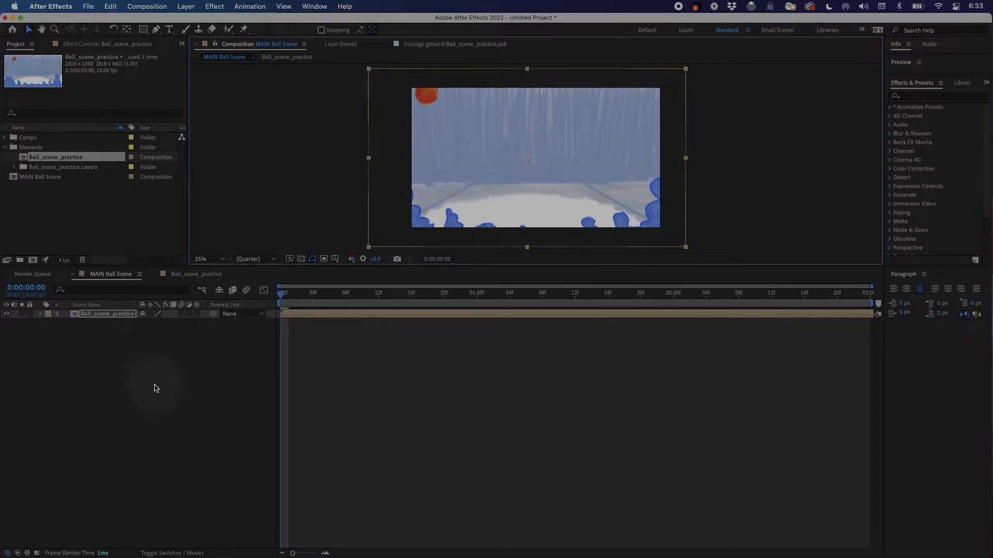
pyautogui.moveTo(80, 315)
pyautogui.mouseDown()
pyautogui.moveTo(109, 315)
pyautogui.moveTo(84, 317)
pyautogui.mouseUp()
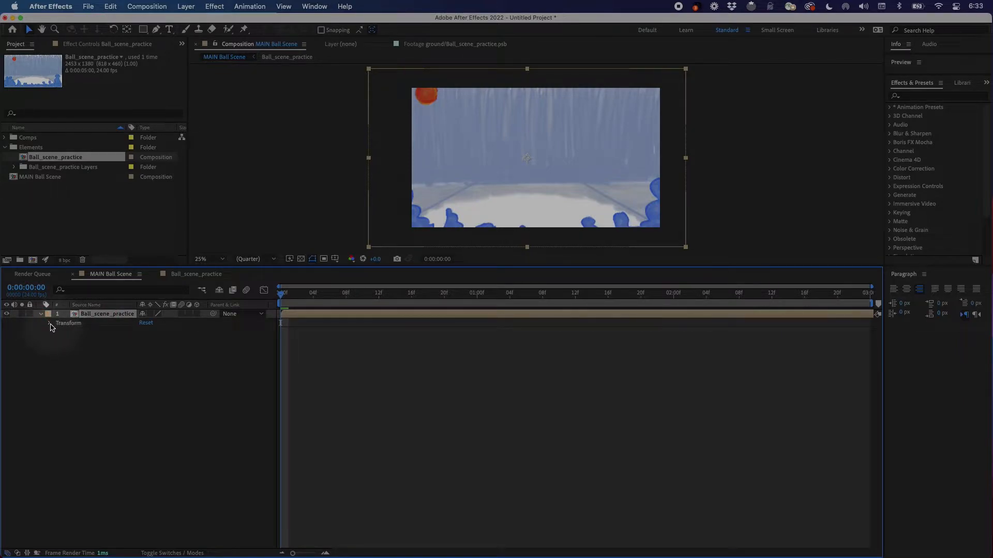
pyautogui.click(49, 324)
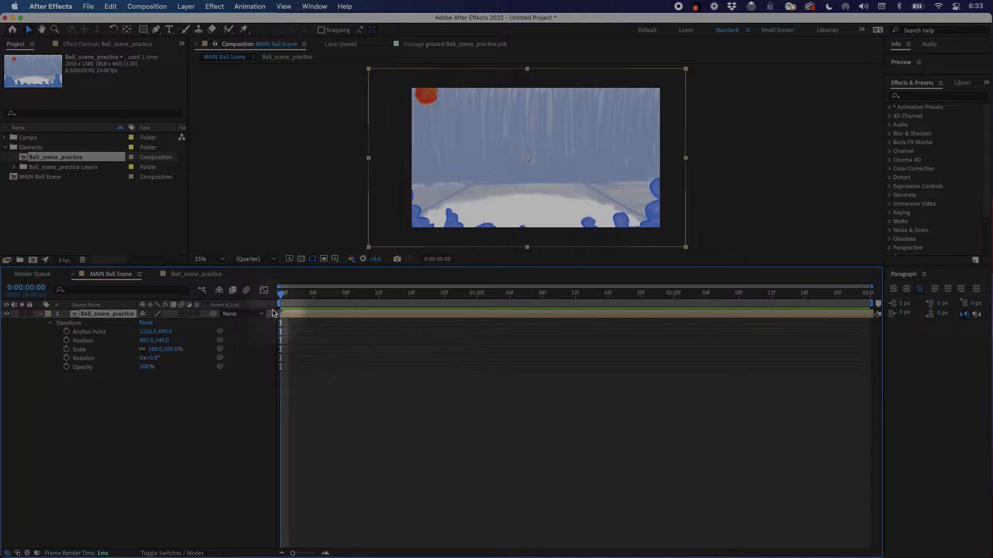
pyautogui.moveTo(292, 300); pyautogui.dragTo(268, 303)
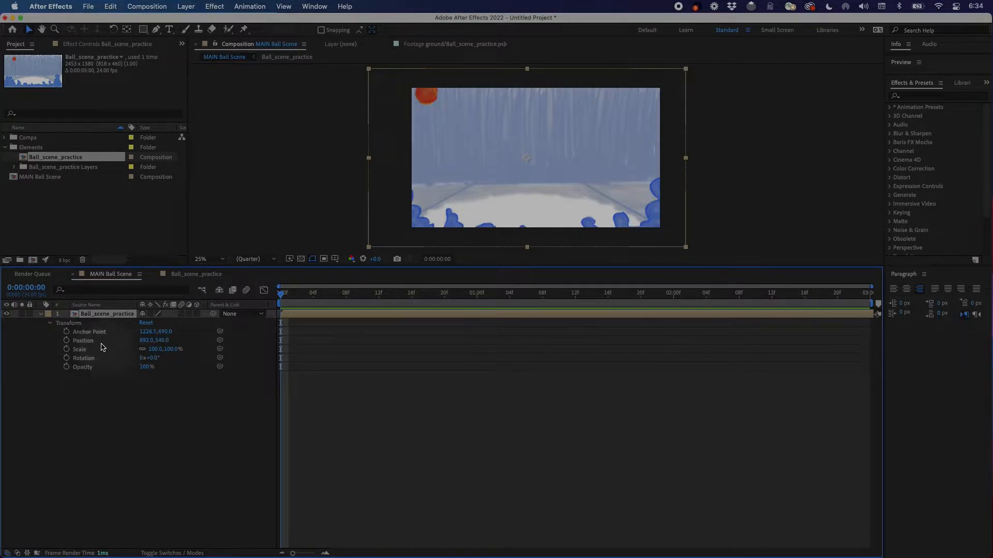
# Animate the Ball_scene_practice layer's rotation from a starting keyframe at 0 seconds to 180° at 1 second.
pyautogui.click(67, 359)
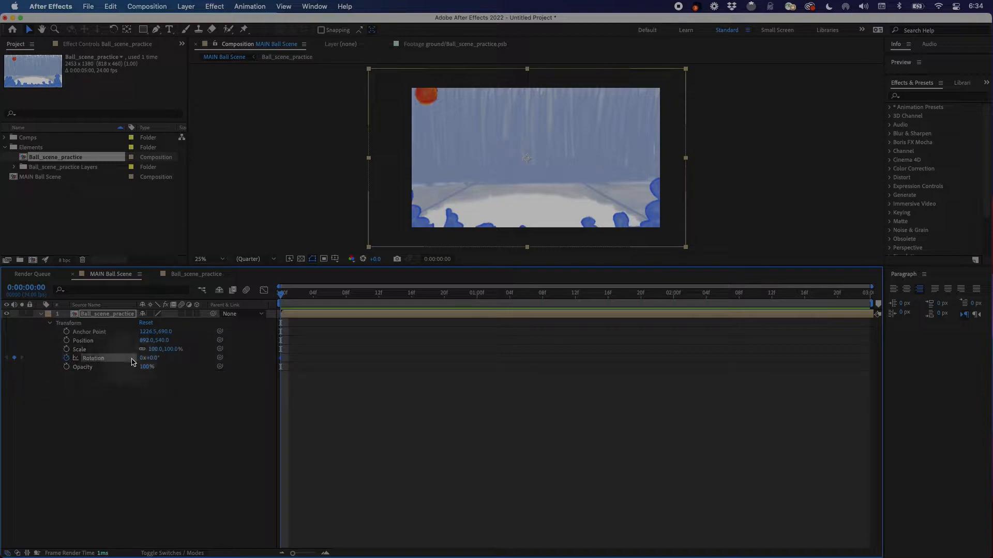
pyautogui.moveTo(288, 298); pyautogui.dragTo(476, 306)
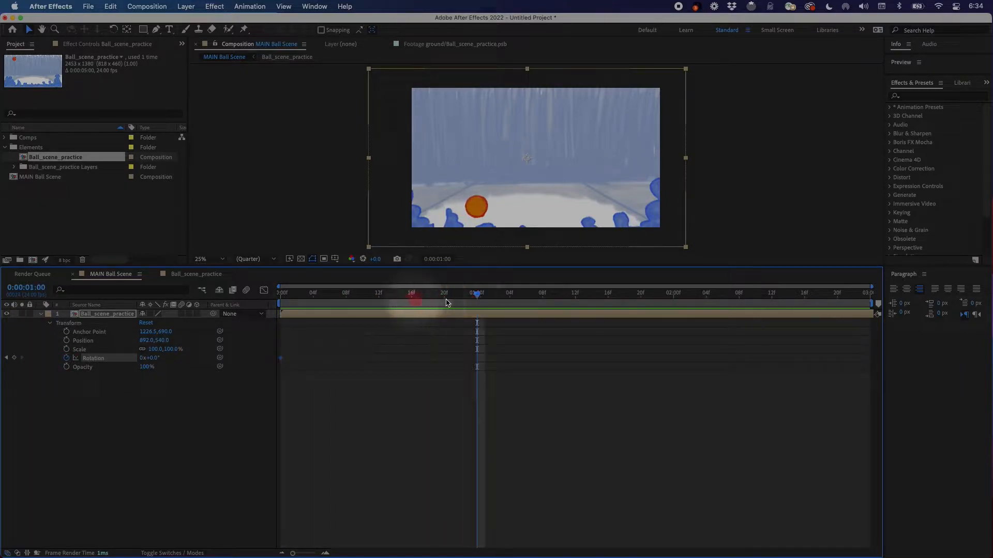
pyautogui.moveTo(151, 359); pyautogui.dragTo(247, 360)
pyautogui.press('shift')
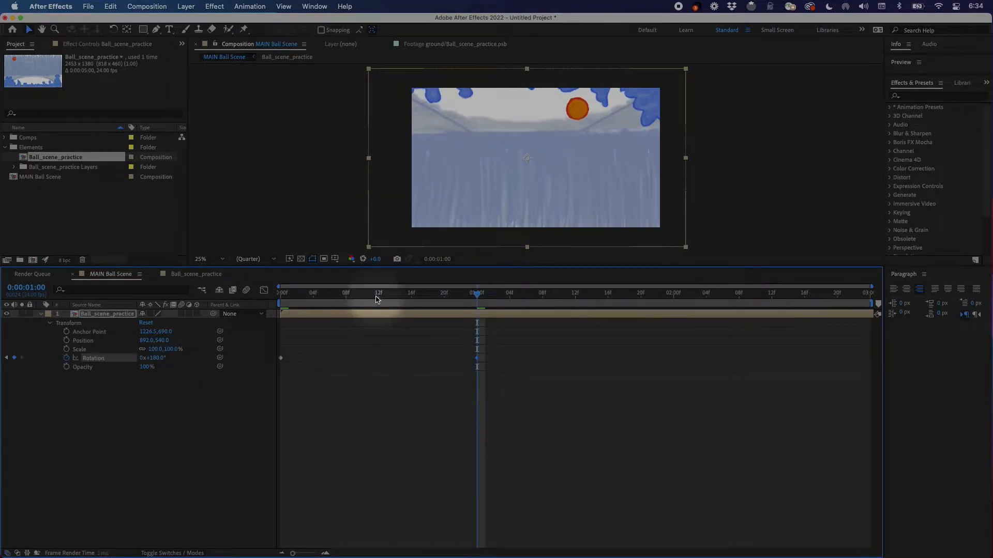
# Play back the rotation animation from the start, then return to the first frame.
pyautogui.moveTo(377, 299); pyautogui.dragTo(269, 303)
pyautogui.press('space')
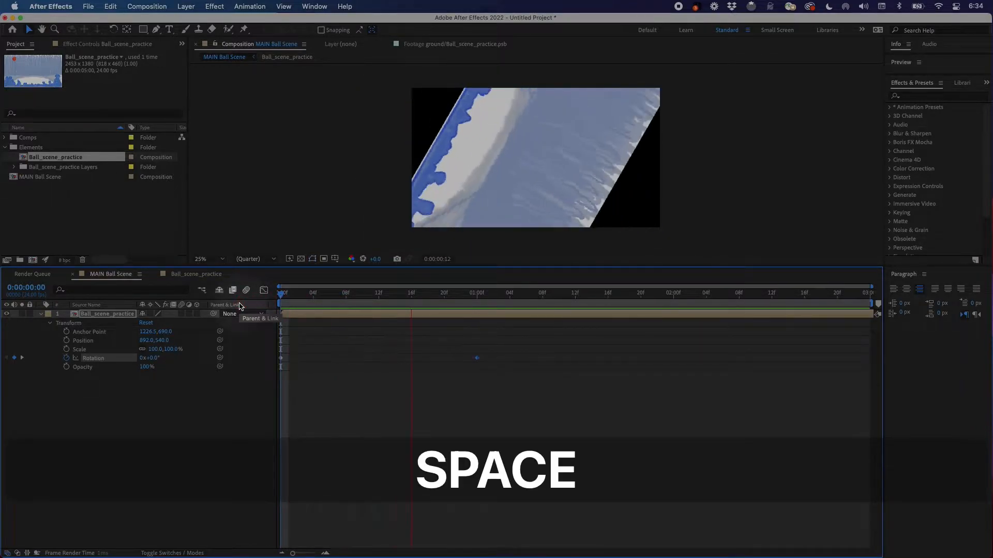
pyautogui.click(327, 300)
pyautogui.moveTo(313, 302); pyautogui.dragTo(166, 356)
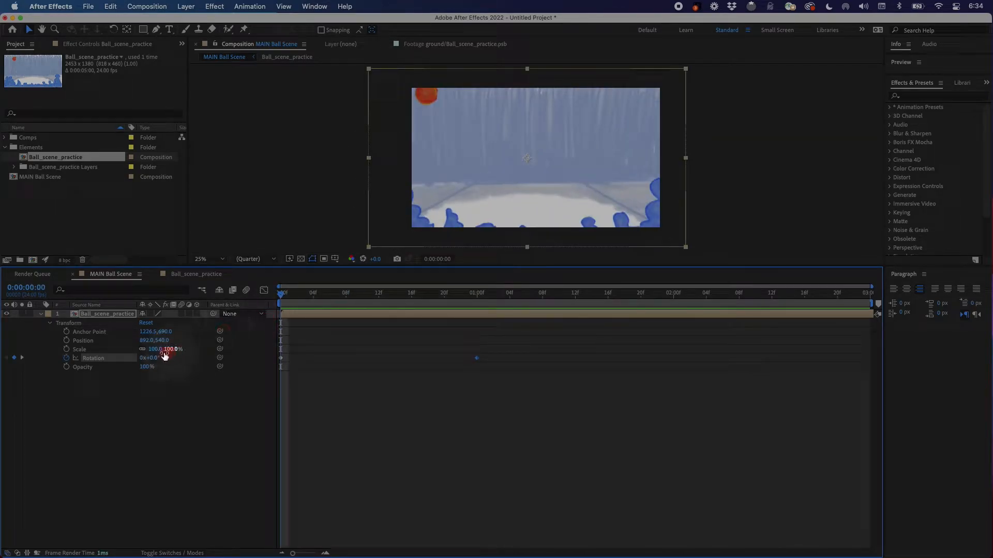
# Turn on the transparency grid to inspect the rotated layer around frame 13, then return to the first frame.
pyautogui.moveTo(289, 302); pyautogui.dragTo(427, 305)
pyautogui.moveTo(361, 308)
pyautogui.mouseDown()
pyautogui.moveTo(239, 305)
pyautogui.moveTo(384, 320)
pyautogui.mouseUp()
pyautogui.click(301, 259)
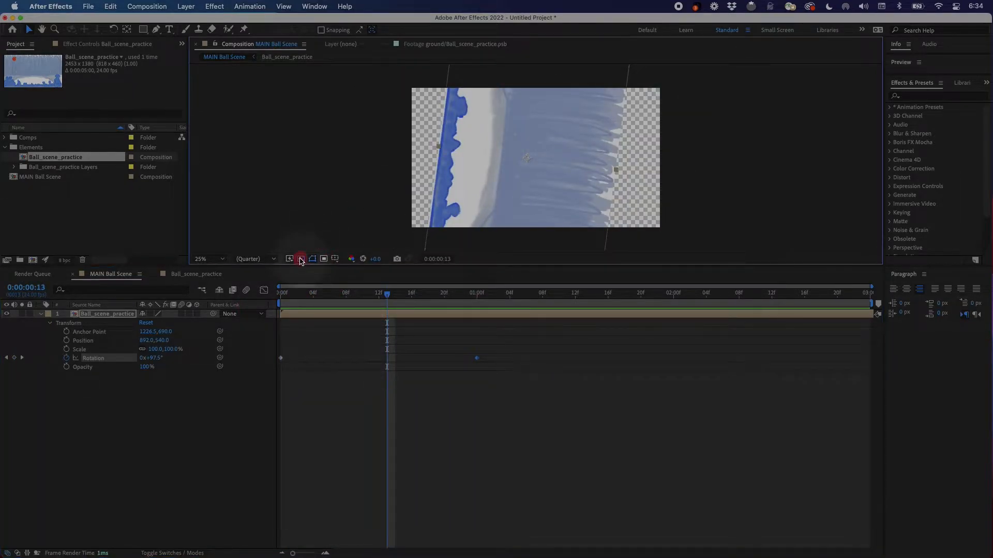
pyautogui.moveTo(385, 294); pyautogui.dragTo(228, 311)
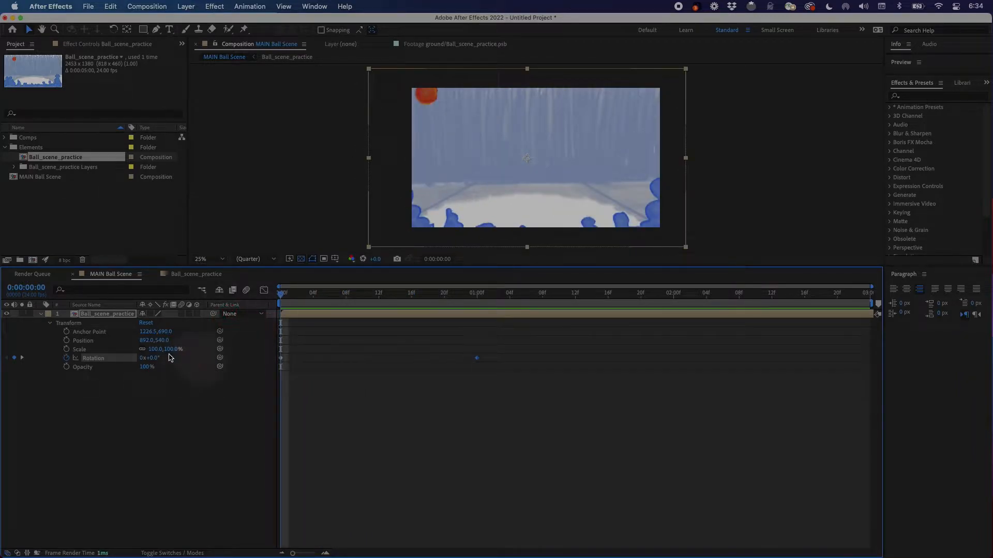
# Remove the rotation keyframes from the Ball_scene_practice layer and collapse its properties.
pyautogui.click(66, 358)
pyautogui.click(124, 429)
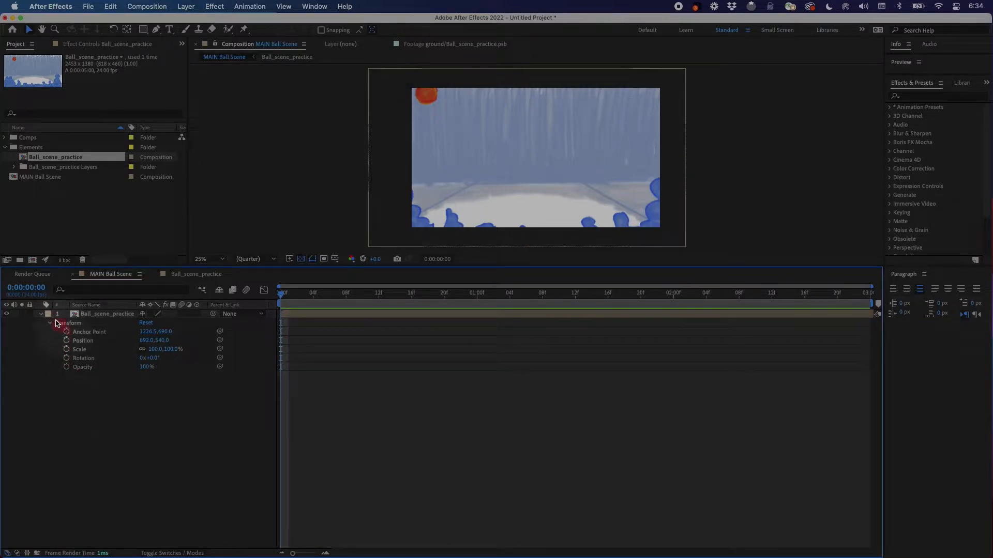
pyautogui.click(42, 315)
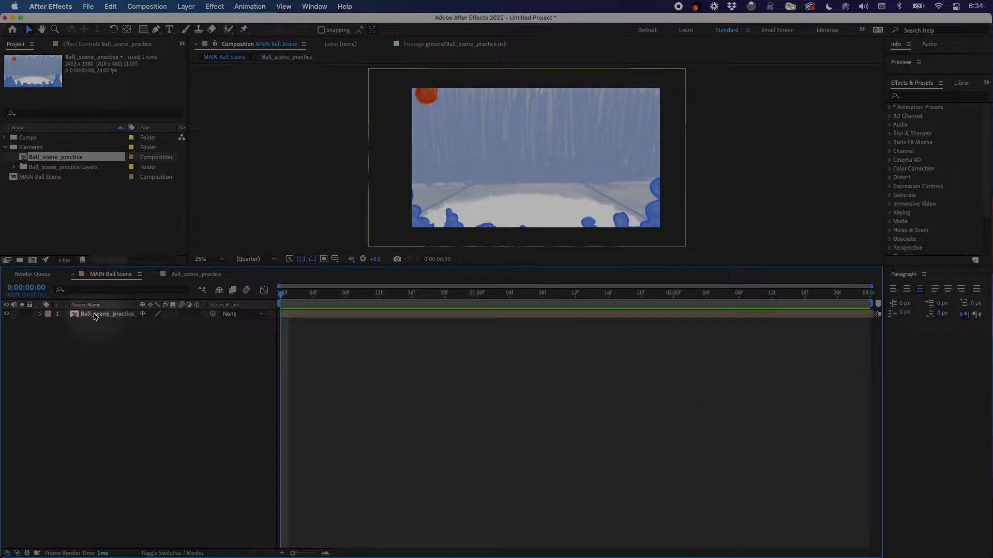
# Open the nested Ball_scene_practice composition and make its 1920x1080 layer visible.
pyautogui.doubleClick(95, 314)
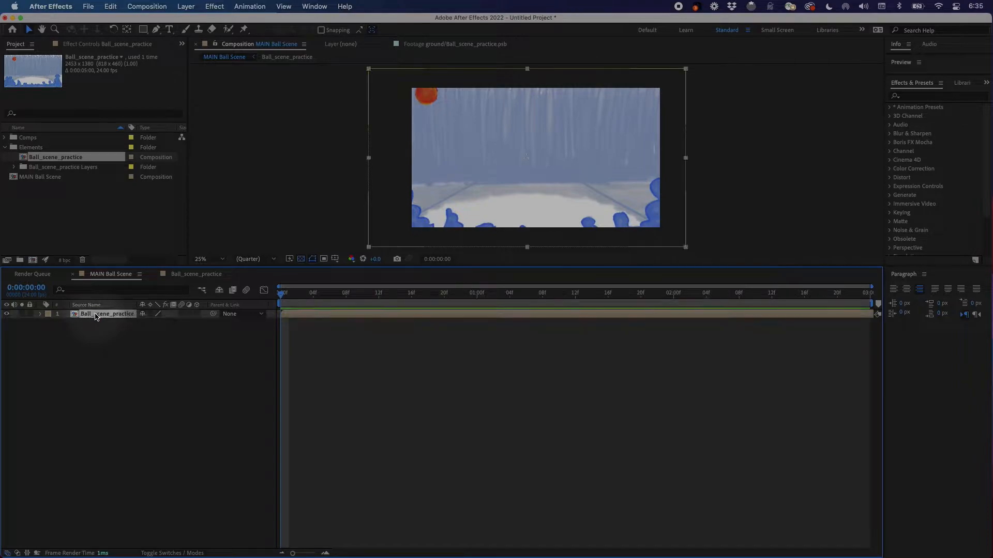
pyautogui.moveTo(295, 297); pyautogui.dragTo(98, 345)
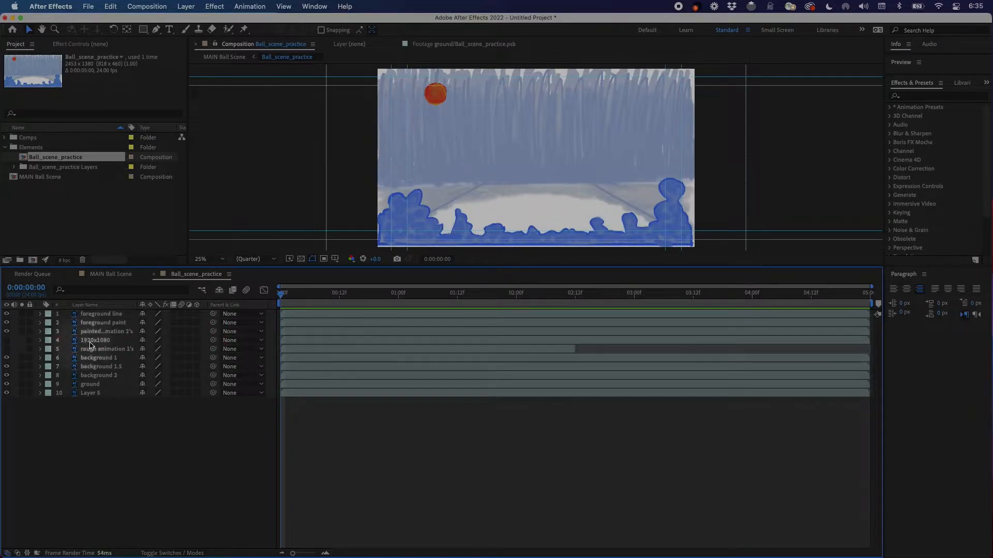
pyautogui.click(90, 340)
pyautogui.click(6, 341)
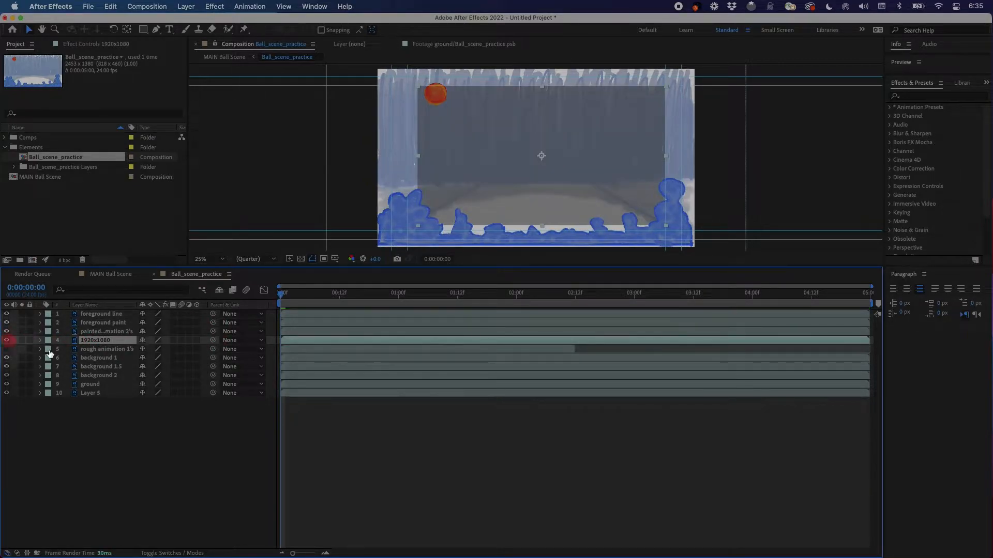
# Nudge the nested Ball_scene_practice layer in MAIN Ball Scene, using the grey 1920x1080 rectangle as a guide to the frame.
pyautogui.click(103, 275)
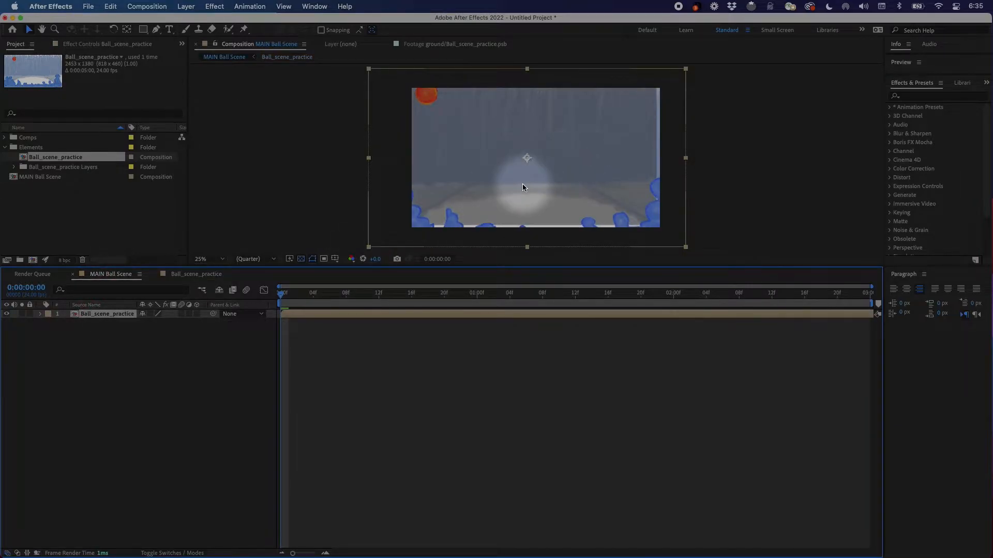
pyautogui.click(533, 187)
pyautogui.moveTo(534, 188); pyautogui.dragTo(526, 187)
# Hide the 1920x1080 layer in Ball_scene_practice, then briefly show the rough animation 1's layer and hide it again.
pyautogui.click(194, 274)
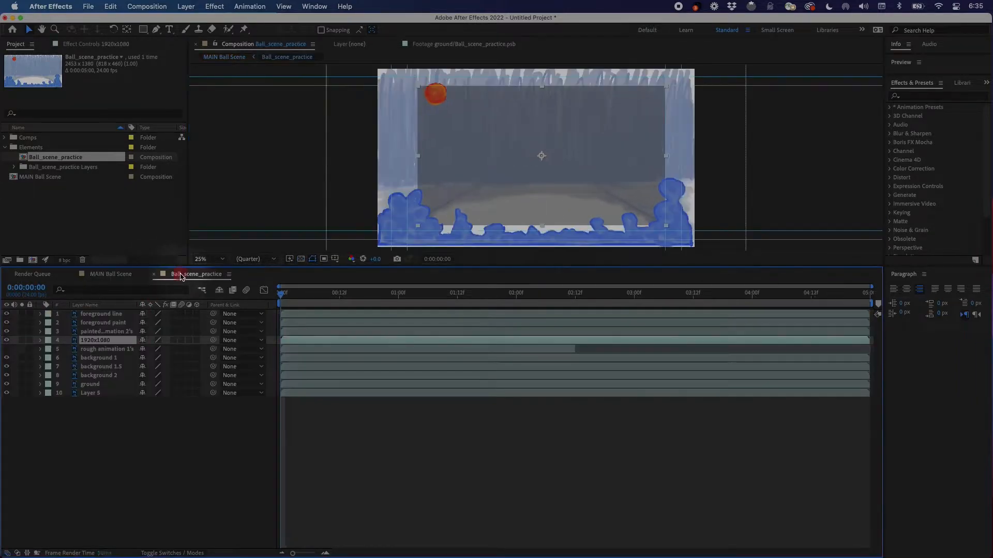
pyautogui.click(6, 340)
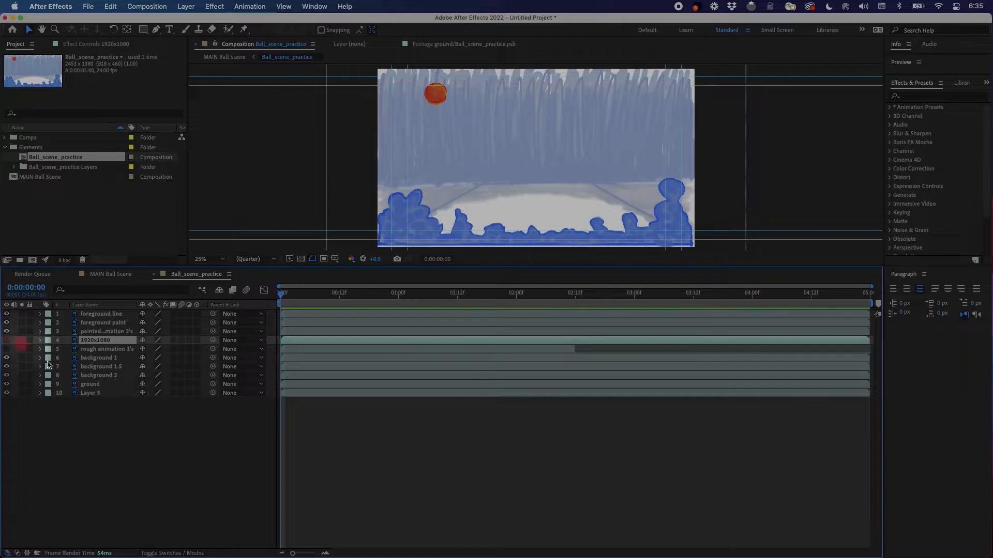
pyautogui.click(103, 442)
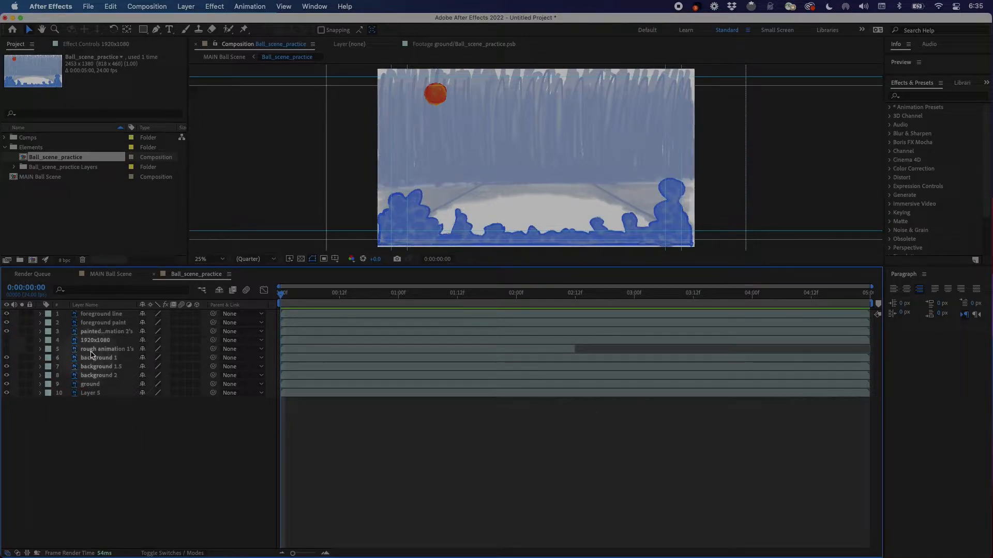
pyautogui.click(24, 349)
pyautogui.click(7, 350)
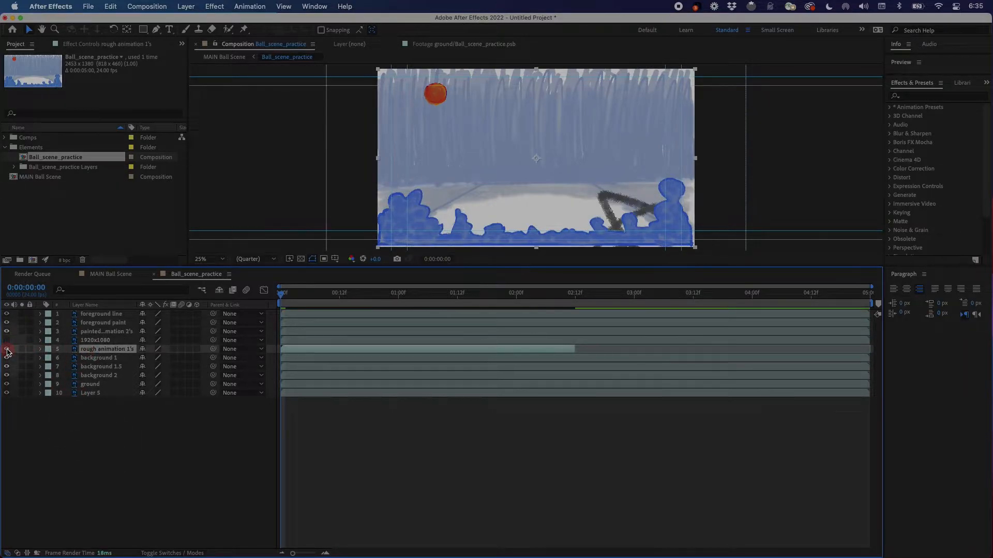
pyautogui.click(6, 350)
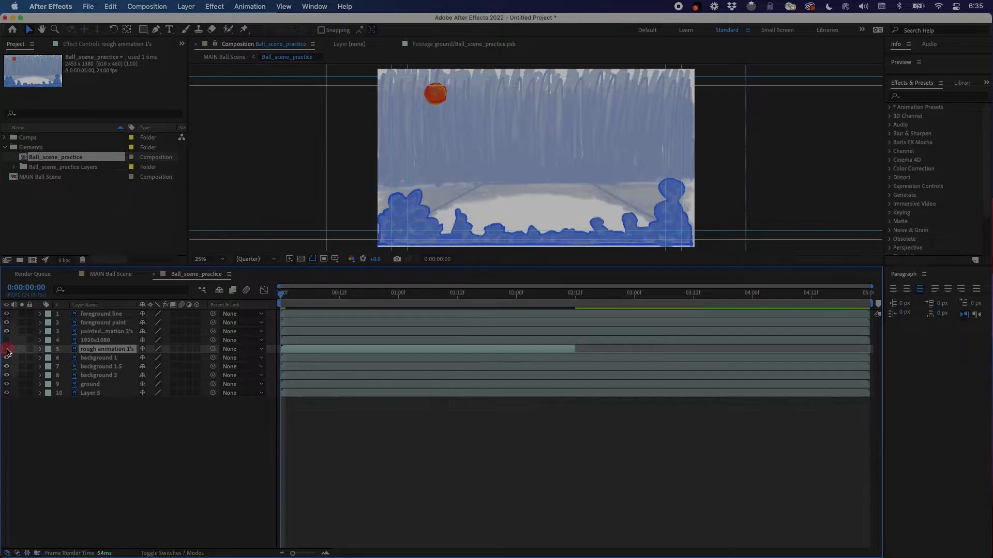
# Move the 1920x1080 and rough animation 1's layers together to the bottom of the layer stack.
pyautogui.keyDown('shift'); pyautogui.click(95, 340); pyautogui.keyUp('shift')
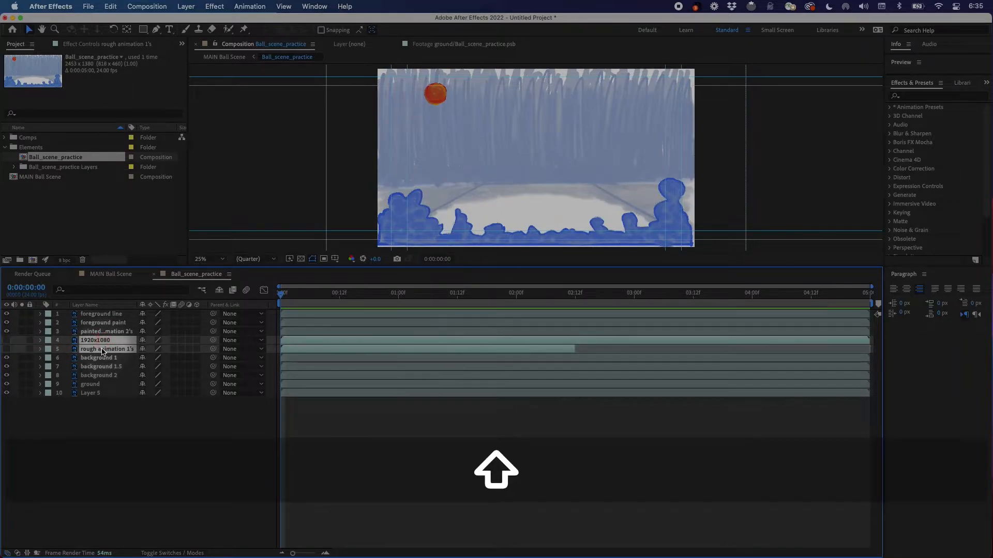
pyautogui.moveTo(102, 352); pyautogui.dragTo(100, 399)
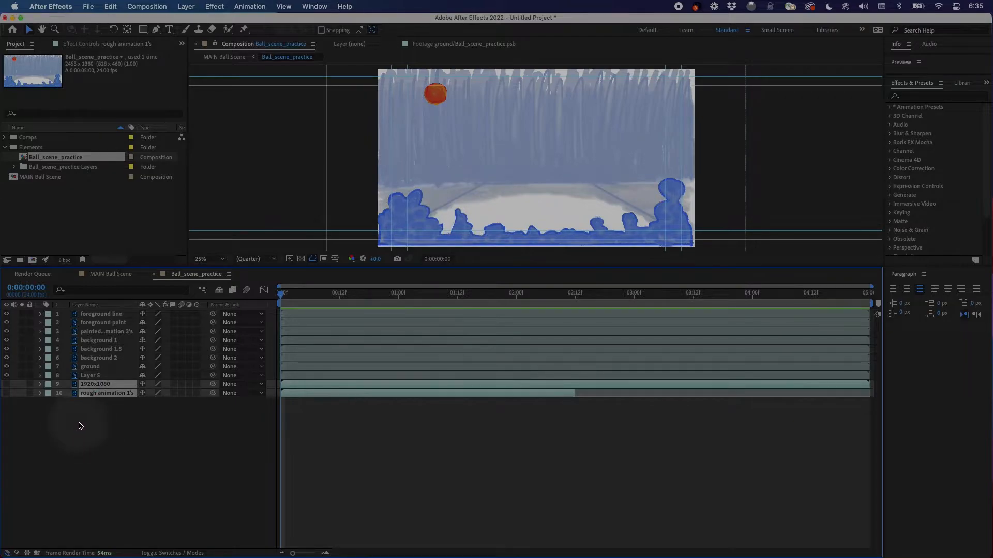
pyautogui.click(102, 432)
# Solo Layer 5 to check its content, then turn its solo off.
pyautogui.click(98, 376)
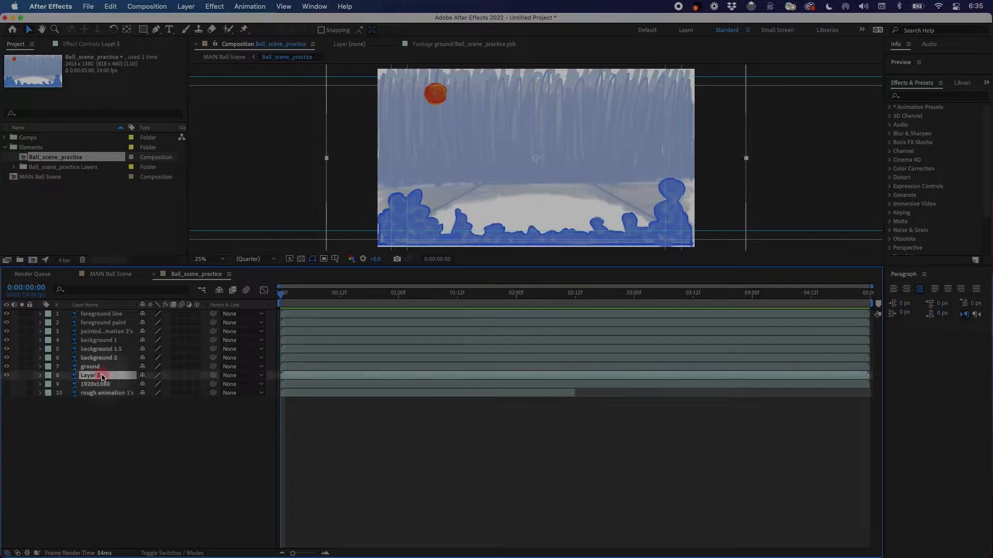
pyautogui.click(22, 376)
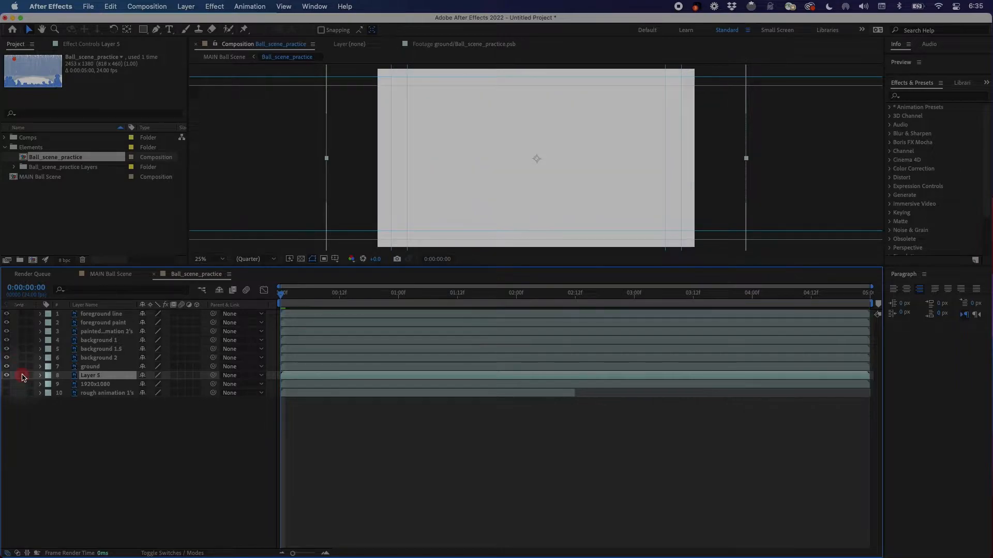
pyautogui.click(22, 375)
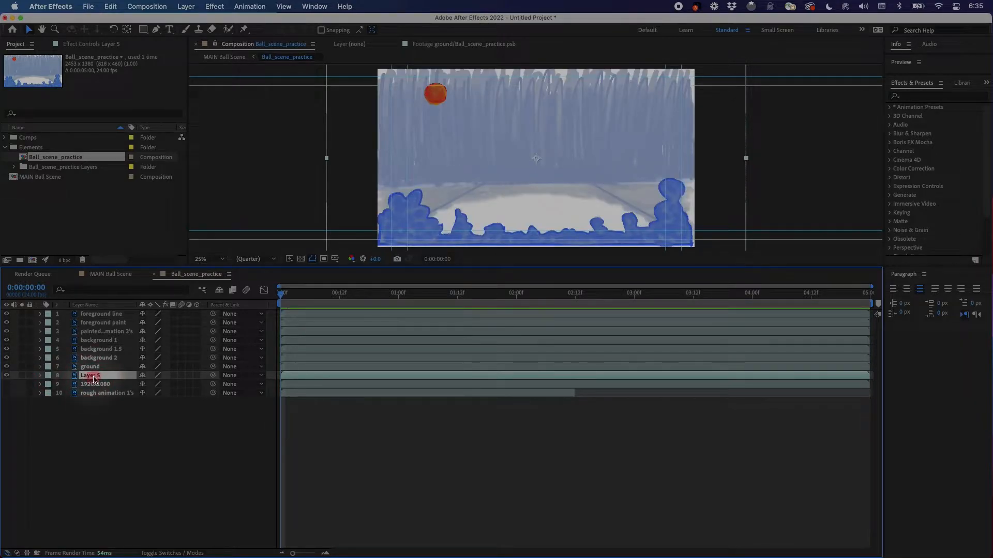
# Rename Layer 5 to "white bg".
pyautogui.doubleClick(94, 379)
pyautogui.click(94, 379)
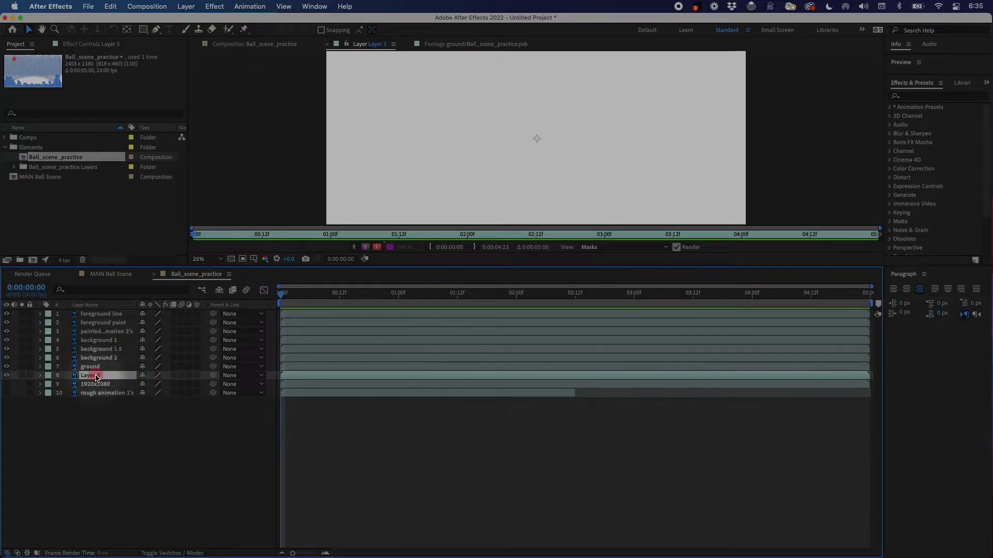
pyautogui.press('Return')
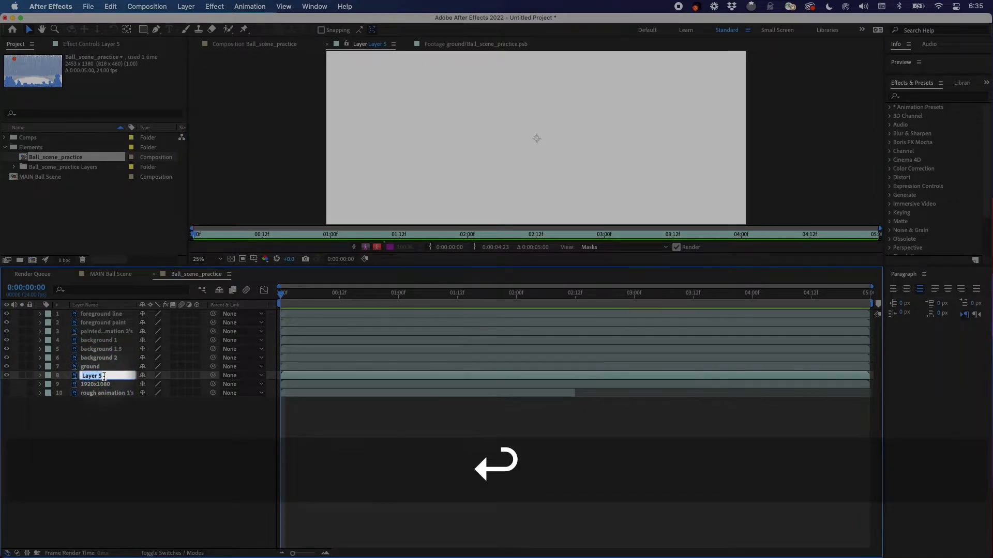
pyautogui.write('w')
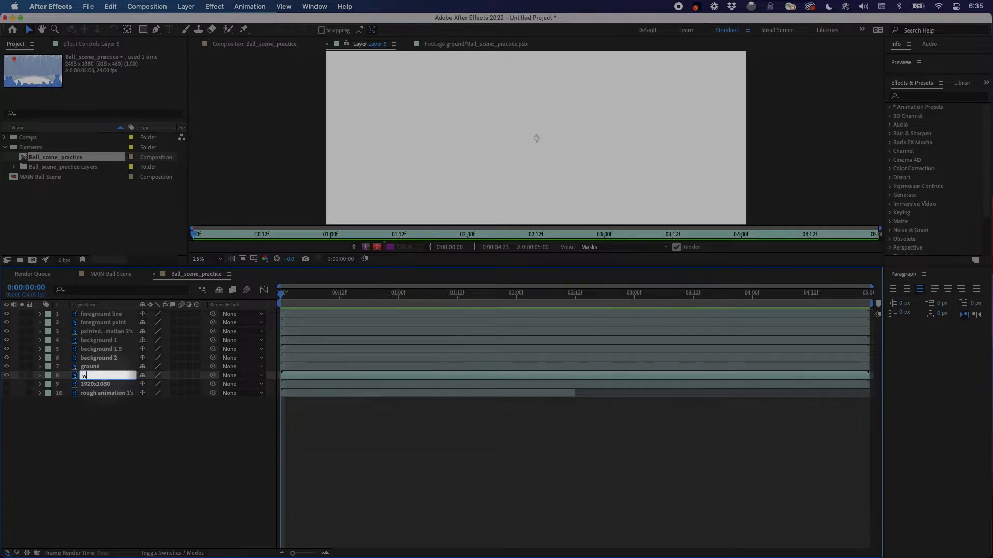
pyautogui.write('hite bg')
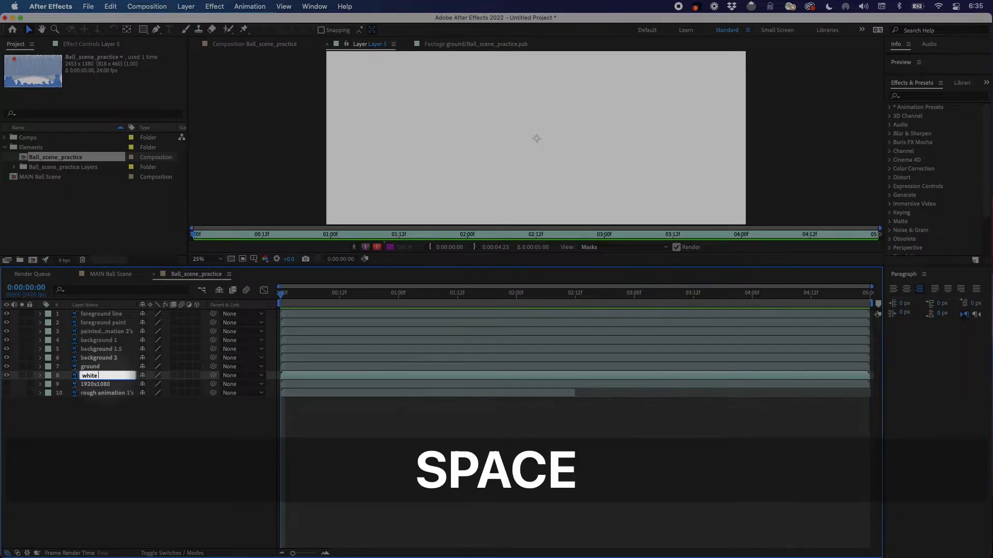
pyautogui.press('Return')
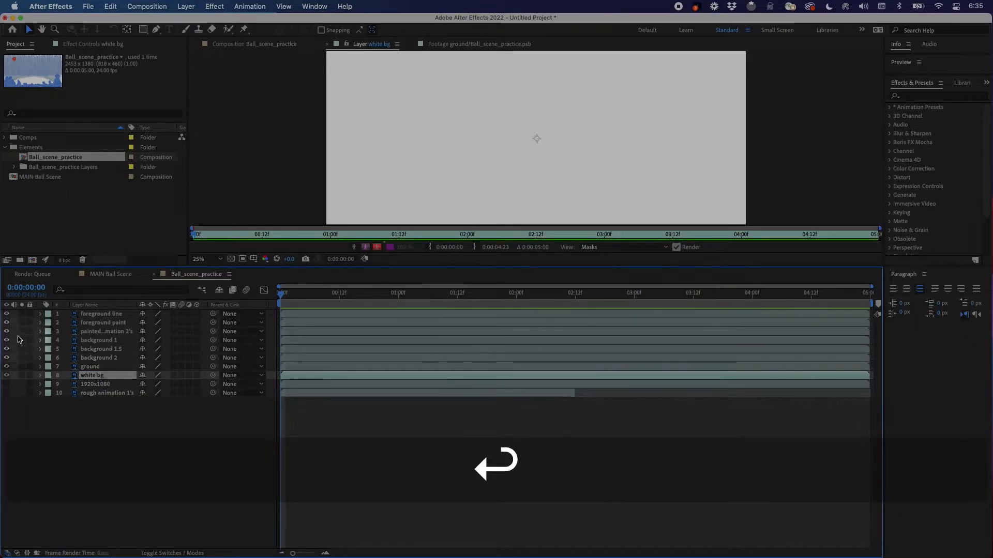
pyautogui.click(140, 425)
# Reveal the white bg layer's source footage in the project and widen the Name column to read its full file name.
pyautogui.click(100, 376)
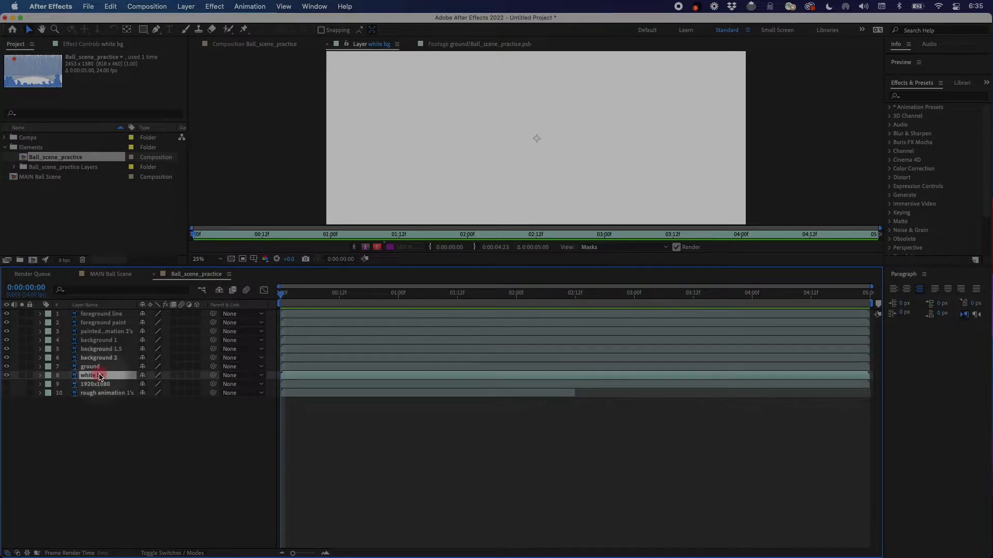
pyautogui.rightClick(99, 377)
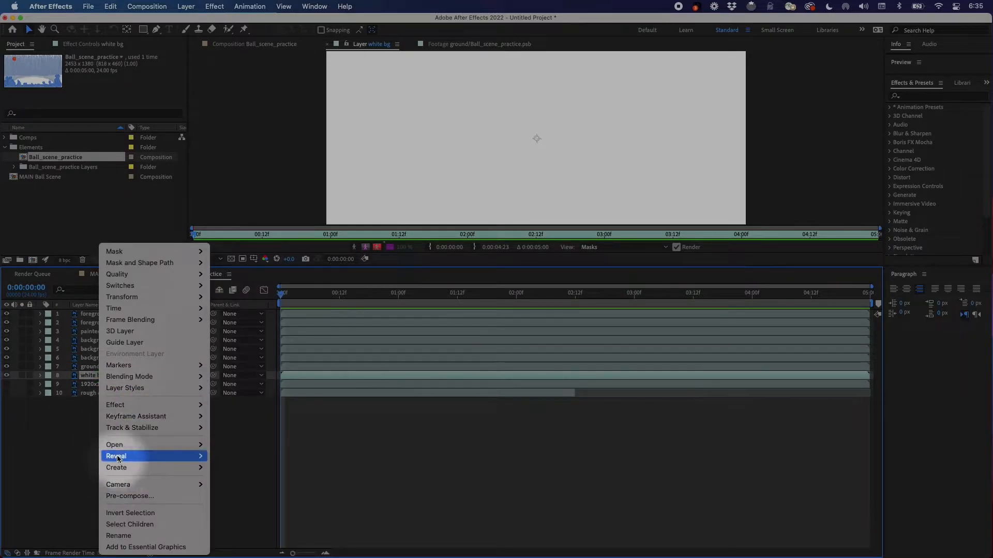
pyautogui.moveTo(144, 457)
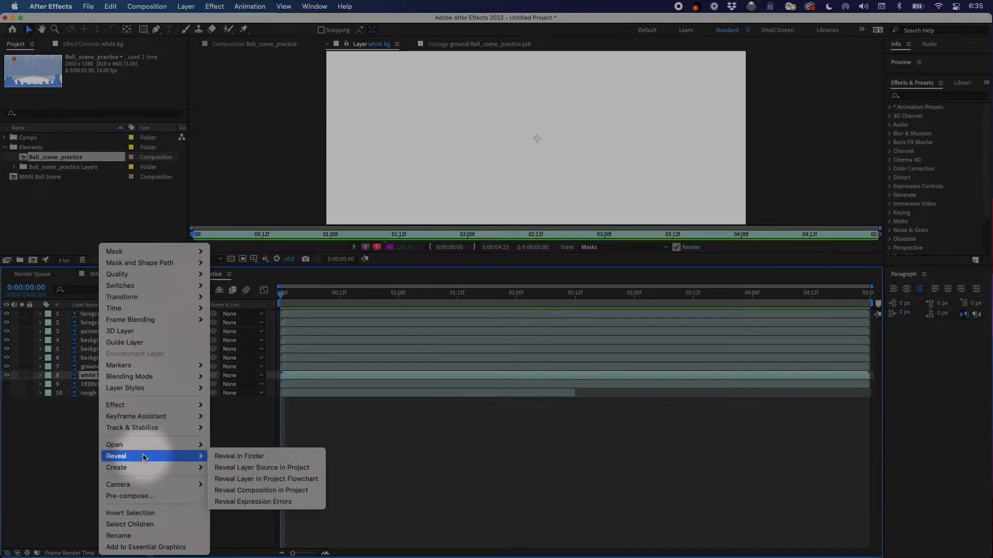
pyautogui.click(252, 468)
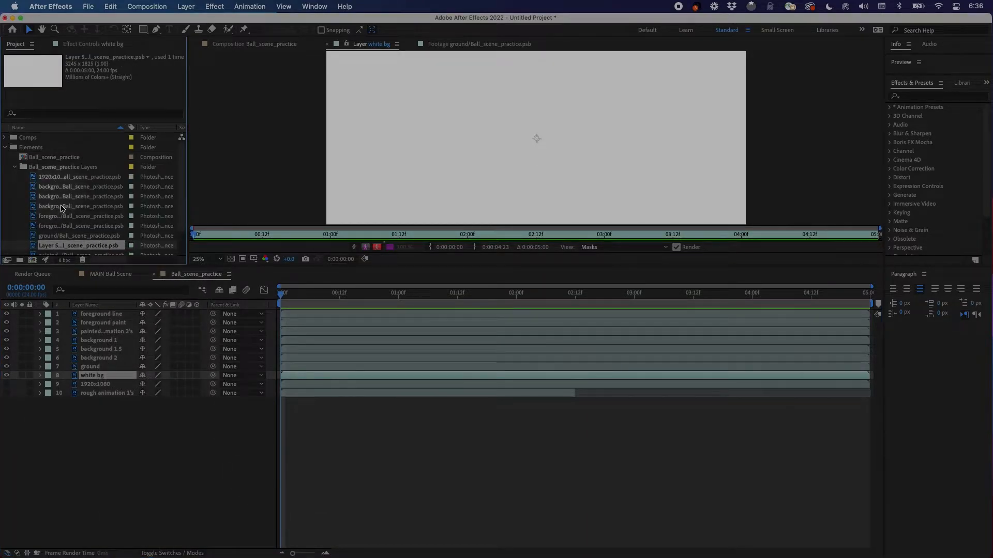
pyautogui.moveTo(125, 127); pyautogui.dragTo(160, 127)
pyautogui.scroll(-3, 57, 236)
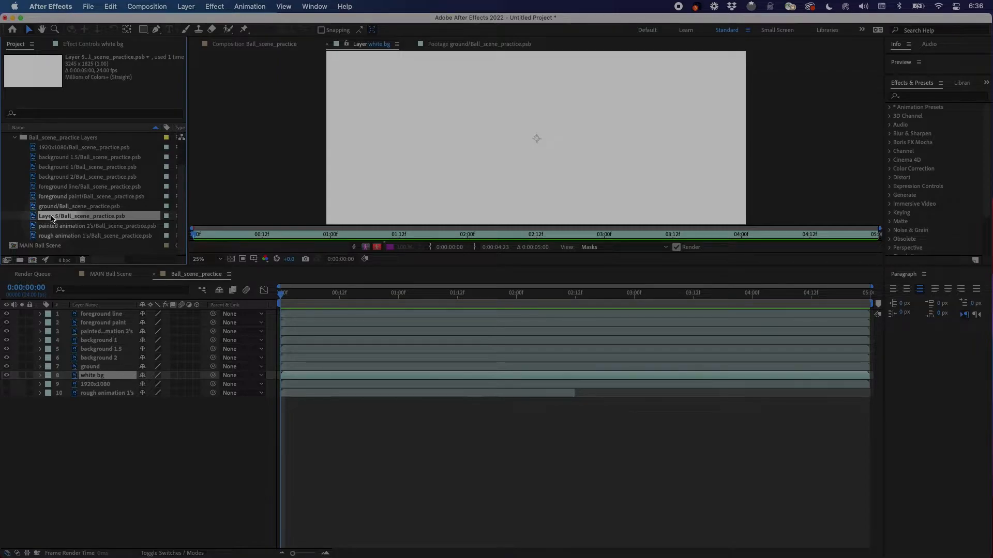
pyautogui.moveTo(55, 218); pyautogui.dragTo(94, 378)
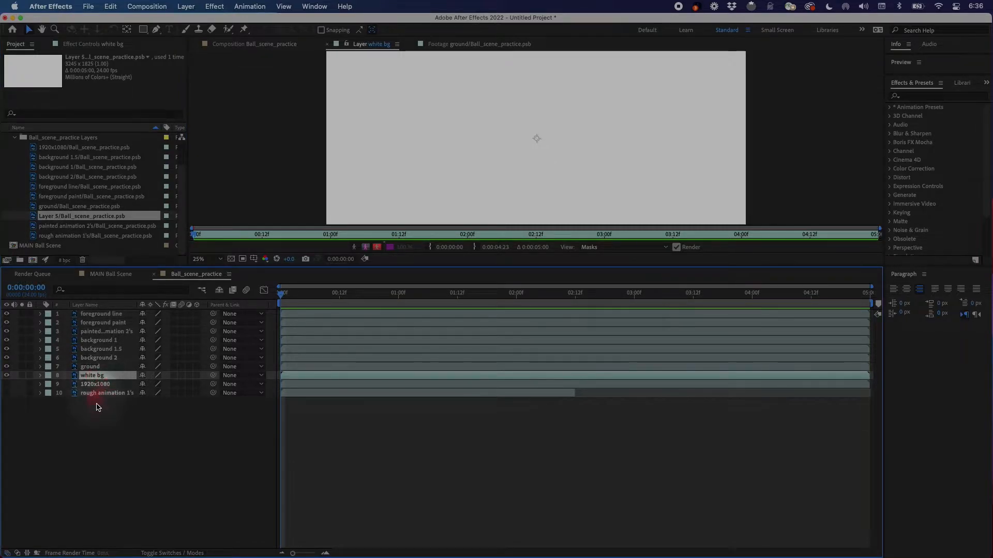
pyautogui.click(97, 368)
pyautogui.click(99, 376)
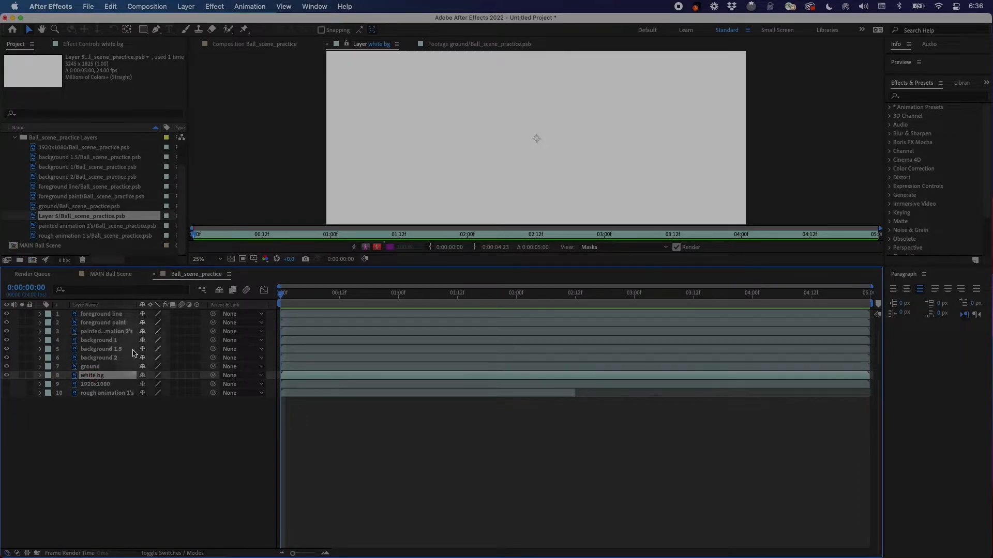
# Return the viewer to the Ball_scene_practice composition, enlarge the viewer area and deselect all layers.
pyautogui.click(478, 44)
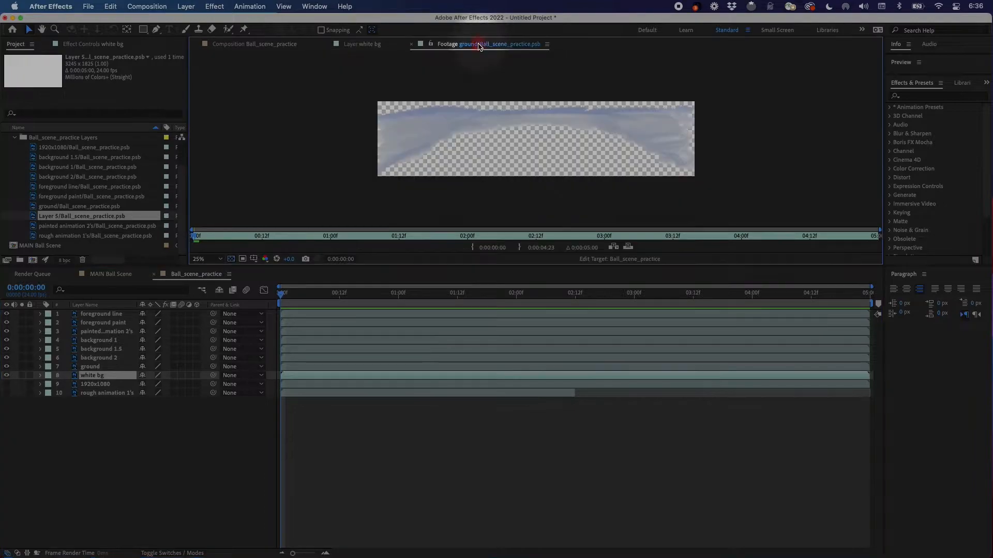
pyautogui.click(262, 46)
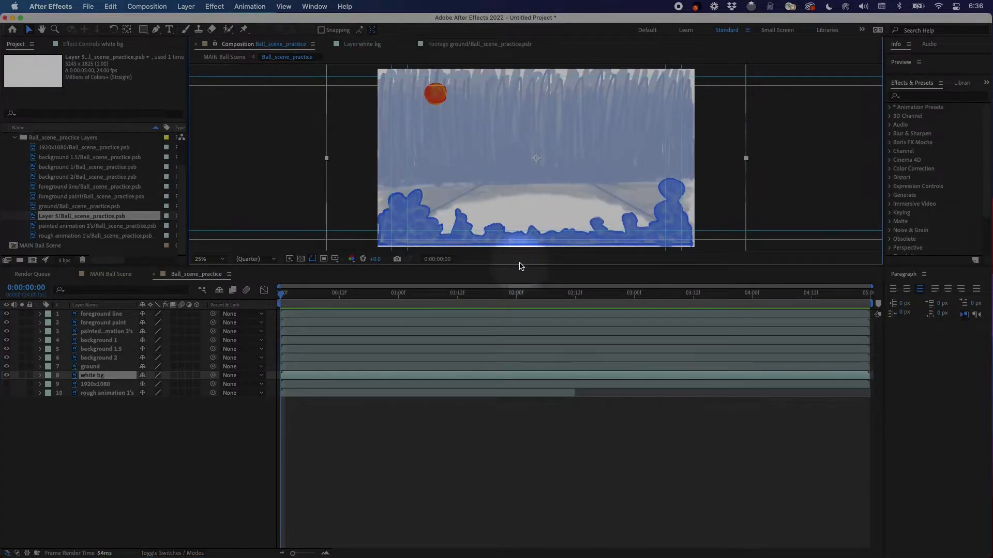
pyautogui.moveTo(521, 268); pyautogui.dragTo(523, 303)
pyautogui.click(414, 486)
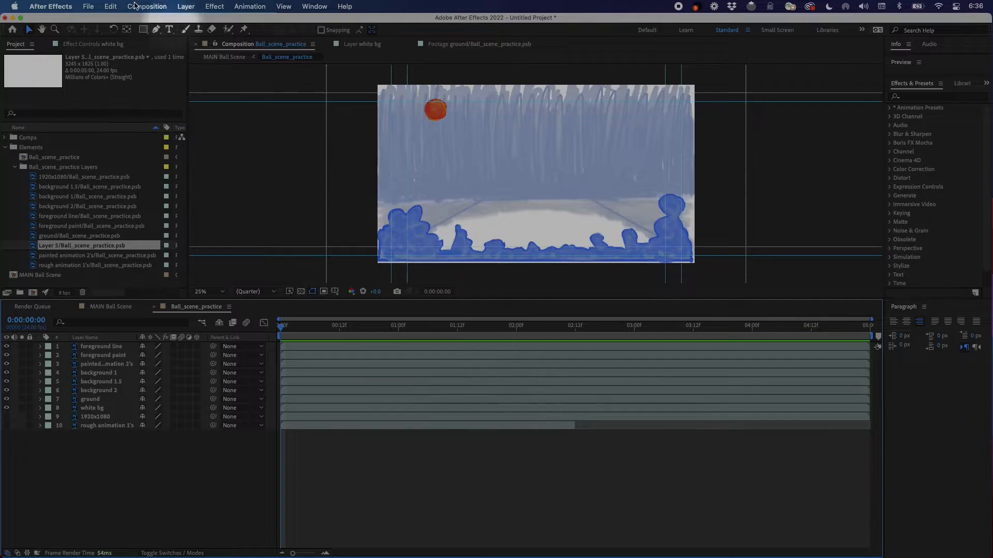
# Add a new camera layer to the Ball_scene_practice composition.
pyautogui.click(181, 8)
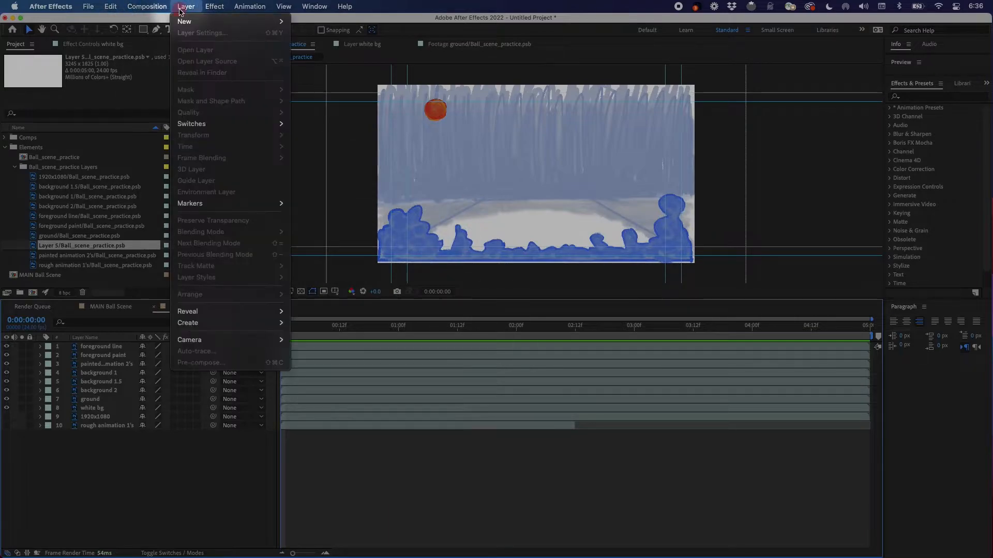
pyautogui.moveTo(207, 22)
pyautogui.click(335, 55)
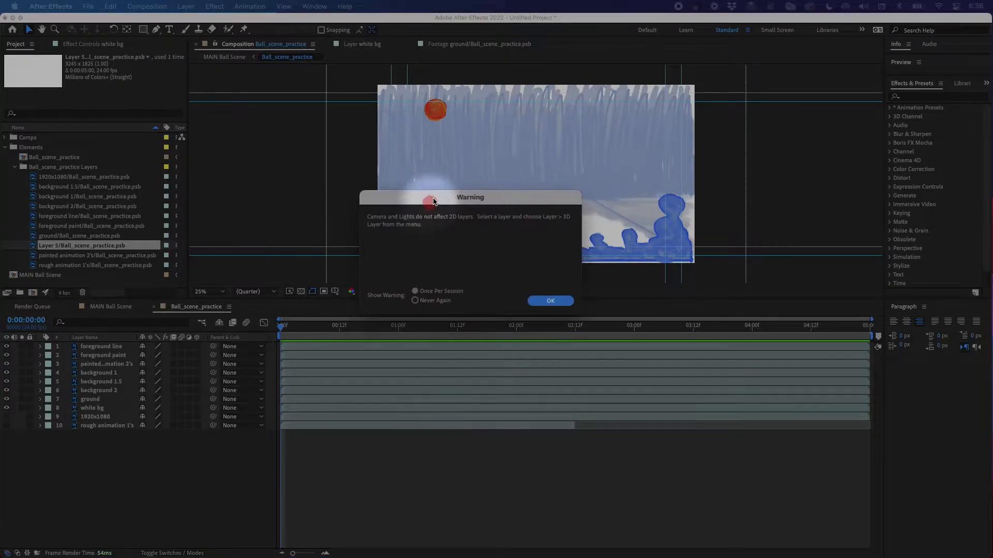
pyautogui.moveTo(434, 201); pyautogui.dragTo(426, 220)
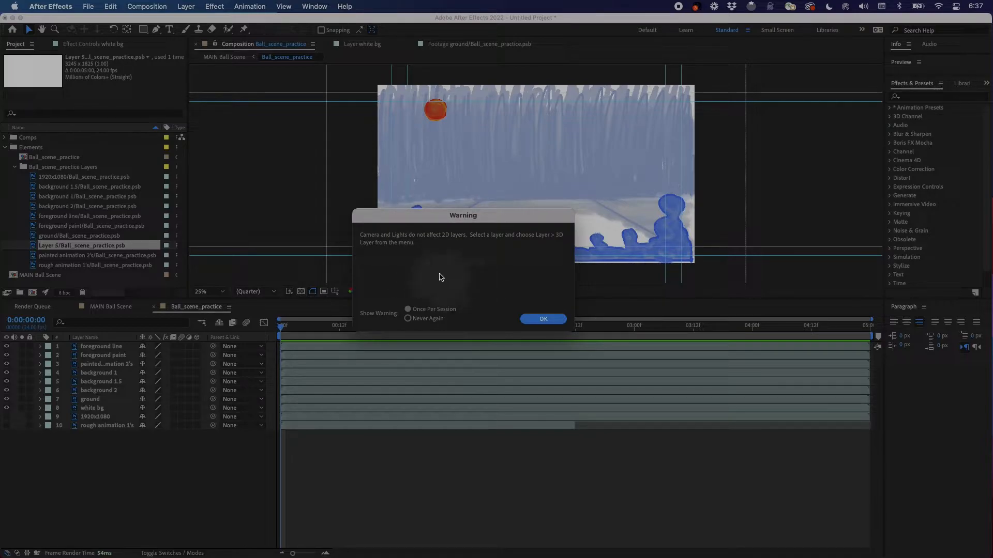
pyautogui.click(540, 320)
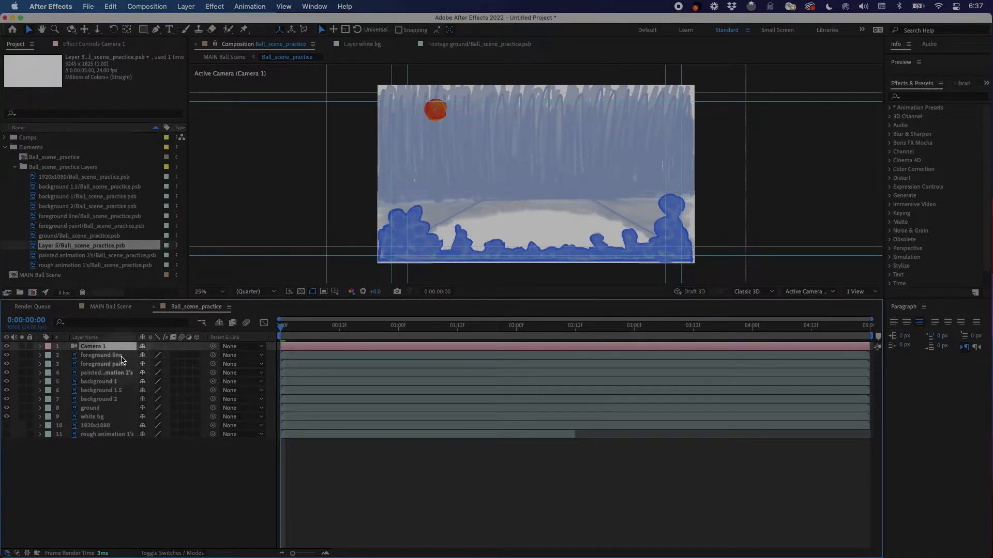
# Solo the foreground line layer to check its content, then turn its solo off.
pyautogui.click(119, 356)
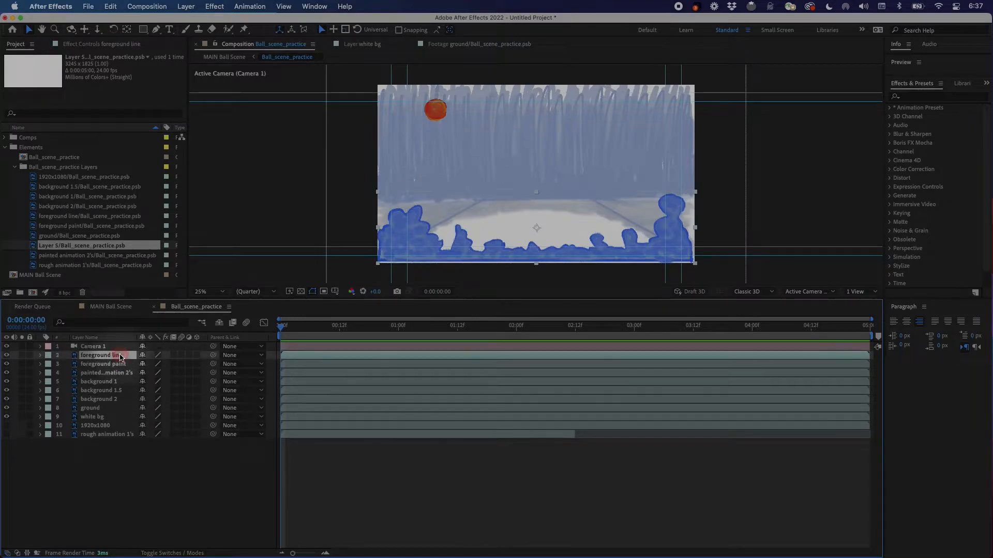
pyautogui.click(122, 364)
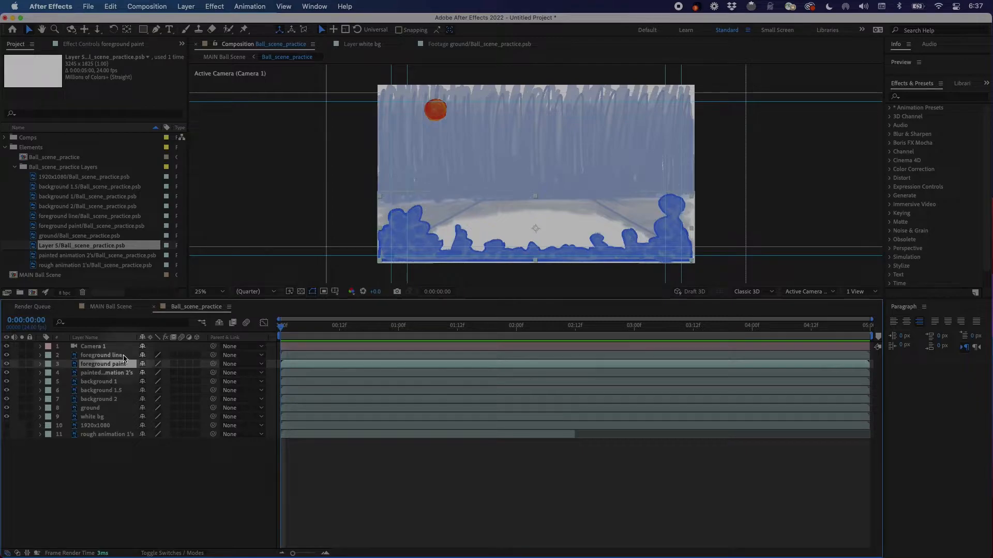
pyautogui.click(124, 357)
pyautogui.press('shift')
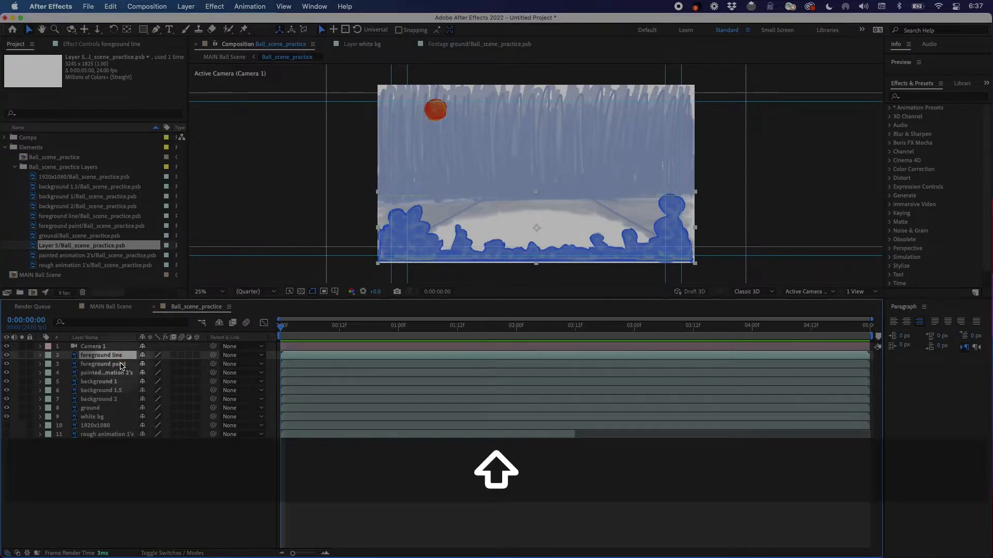
pyautogui.click(22, 356)
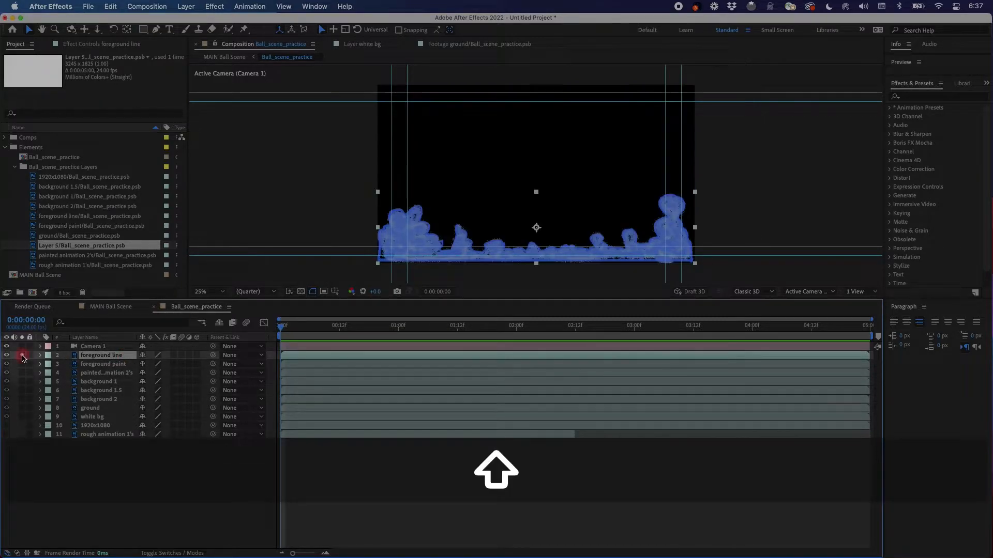
pyautogui.click(22, 356)
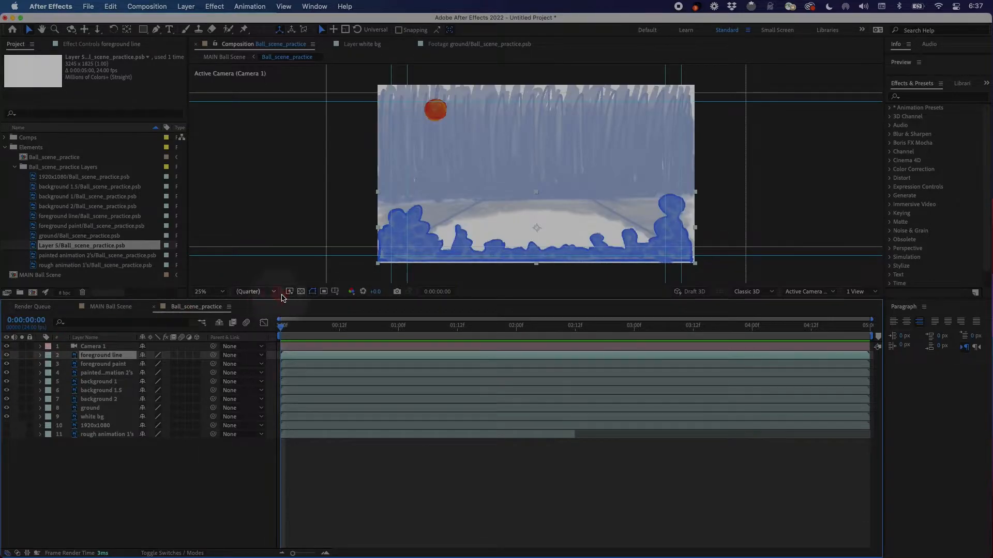
# Turn on the transparency grid and briefly solo the foreground line and foreground paint layers one after the other.
pyautogui.click(300, 292)
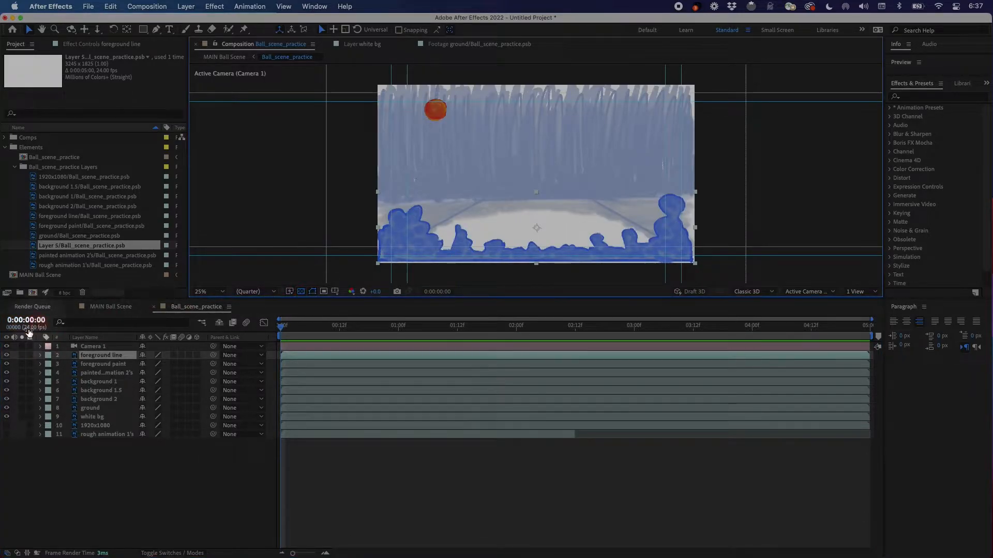
pyautogui.click(22, 356)
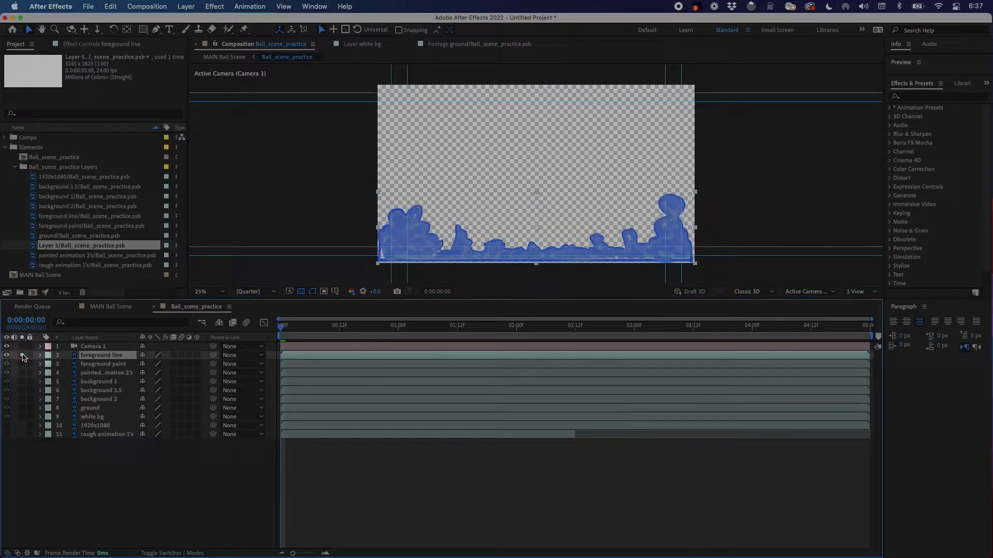
pyautogui.click(22, 356)
pyautogui.click(22, 356)
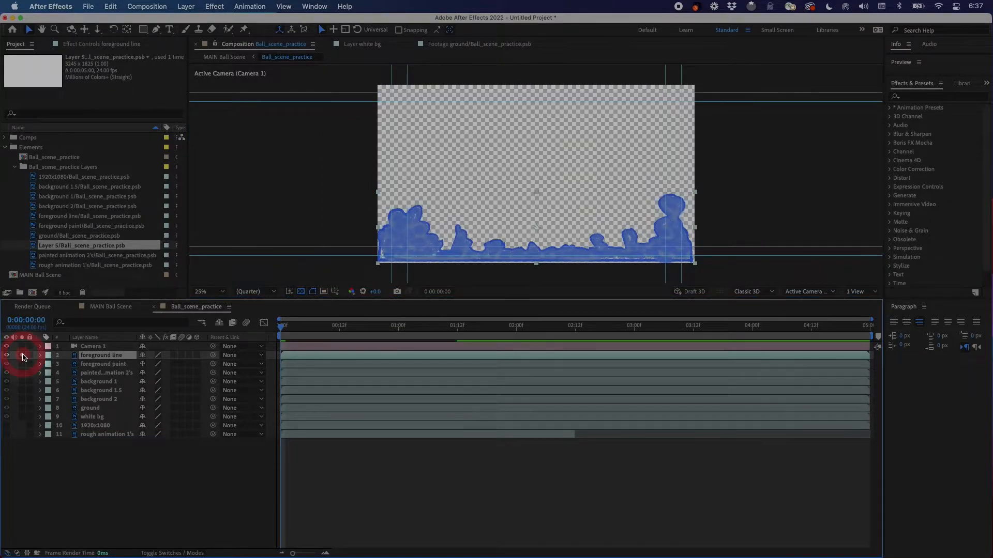
pyautogui.click(22, 356)
pyautogui.click(23, 364)
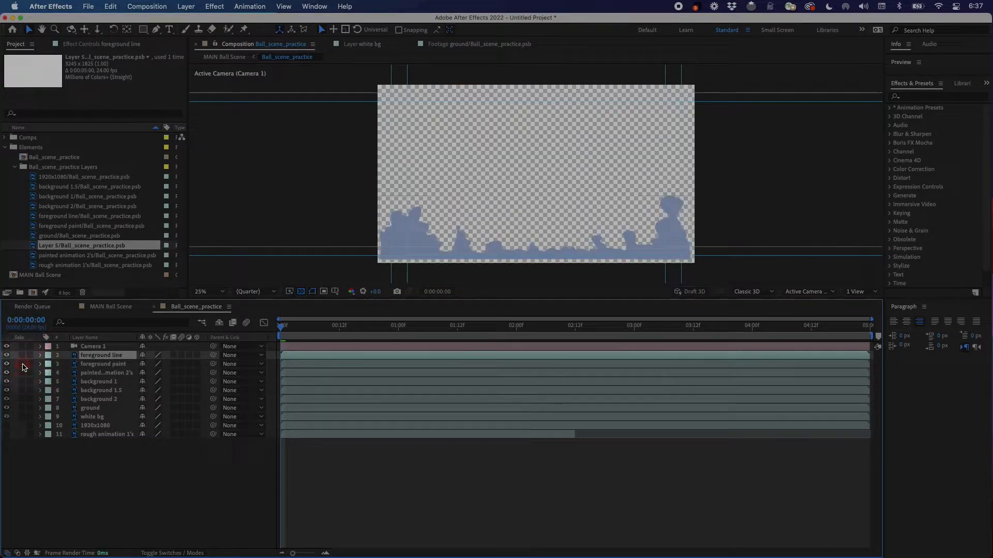
pyautogui.click(23, 364)
# Make the foreground line and foreground paint layers 3D together.
pyautogui.keyDown('shift'); pyautogui.click(113, 364); pyautogui.keyUp('shift')
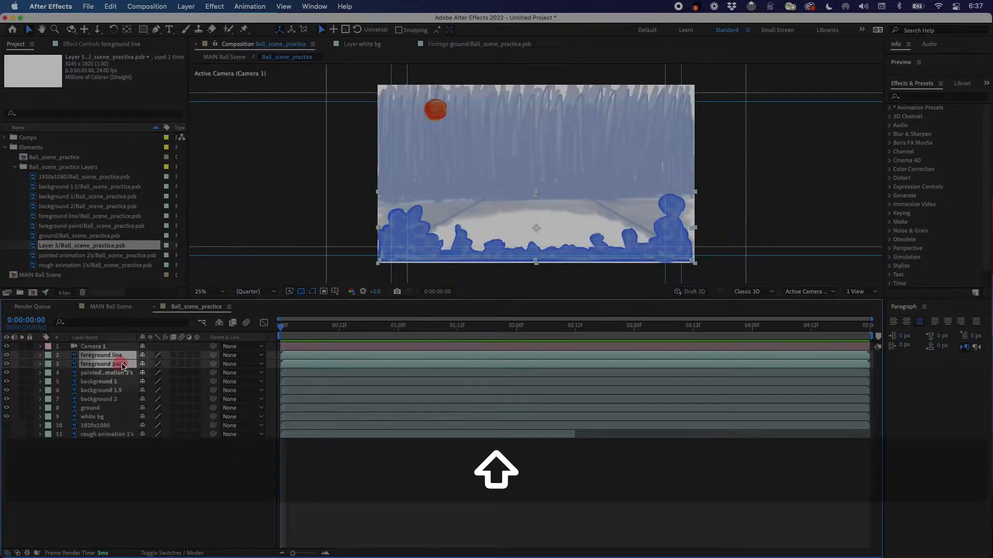
pyautogui.click(197, 356)
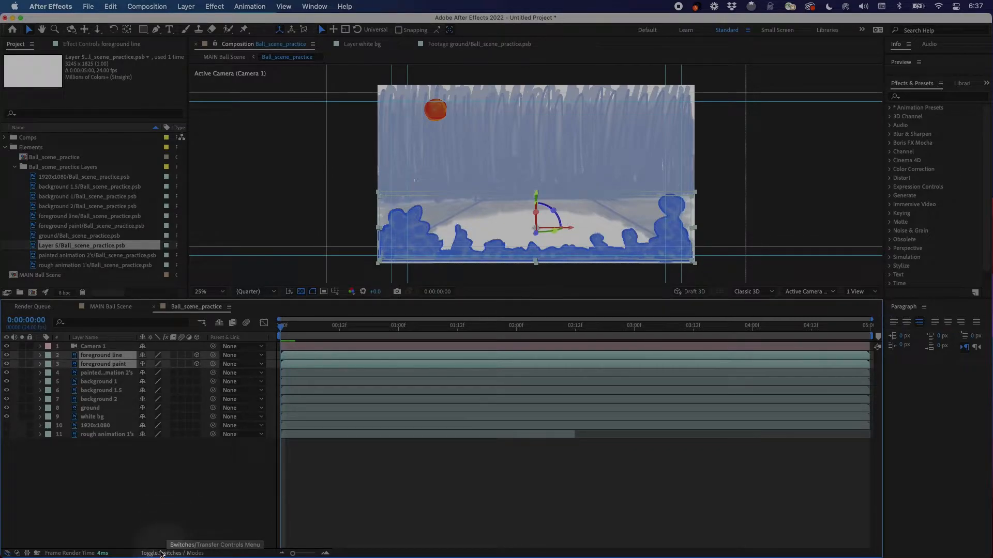
# Show the blending mode column and set the foreground line layer's mode to Multiply.
pyautogui.click(171, 553)
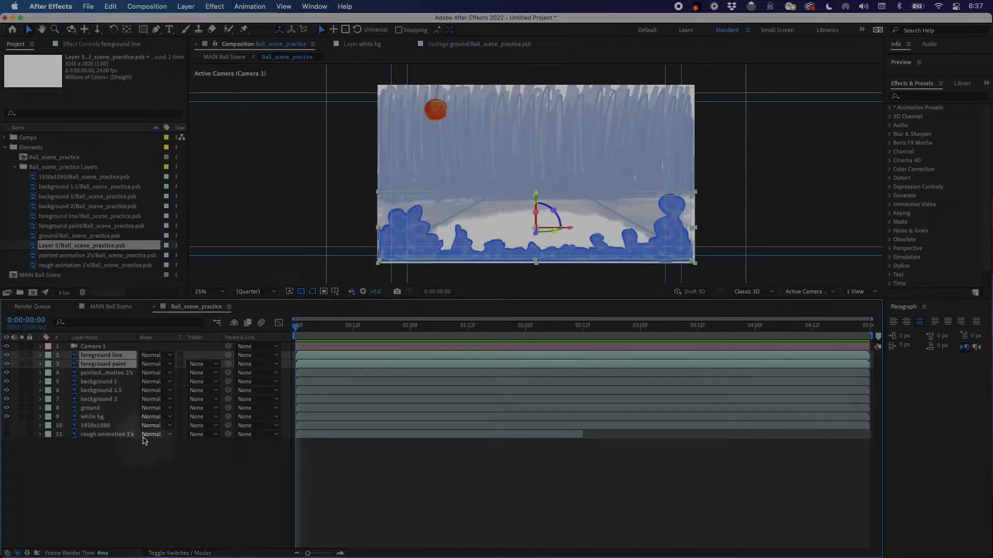
pyautogui.click(160, 483)
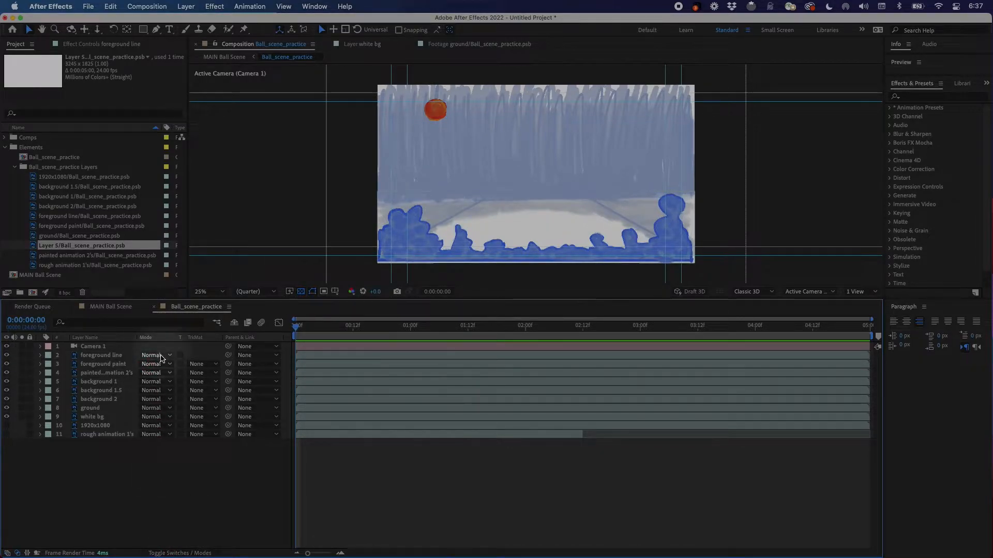
pyautogui.click(162, 355)
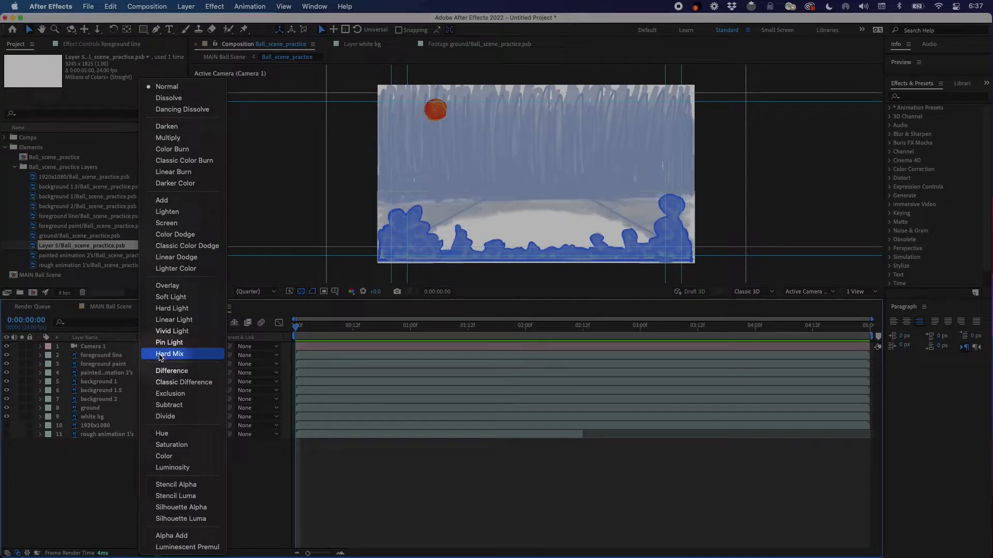
pyautogui.click(196, 142)
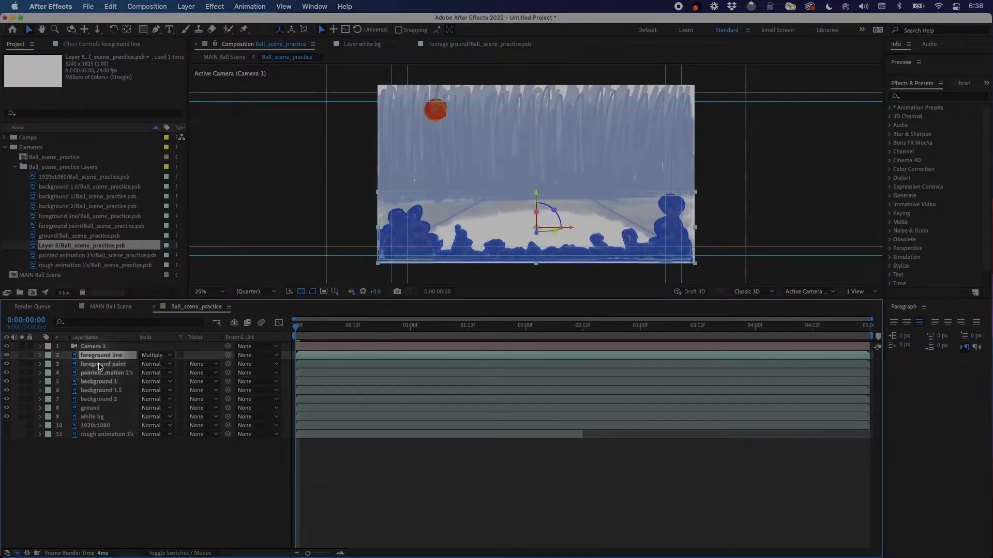
# Make the painted animation 2's layer 3D and briefly solo it to check its content.
pyautogui.click(104, 373)
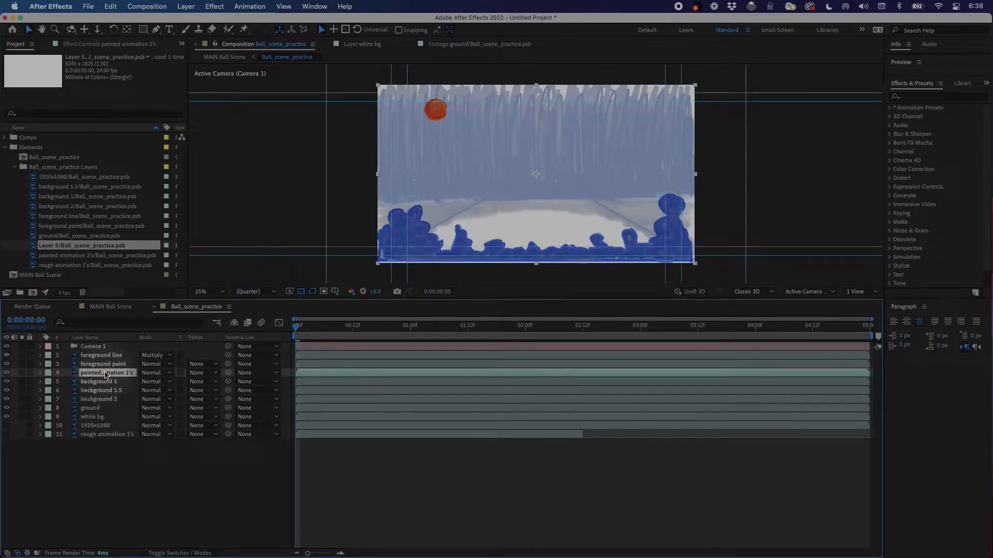
pyautogui.click(170, 554)
pyautogui.click(197, 372)
pyautogui.click(22, 372)
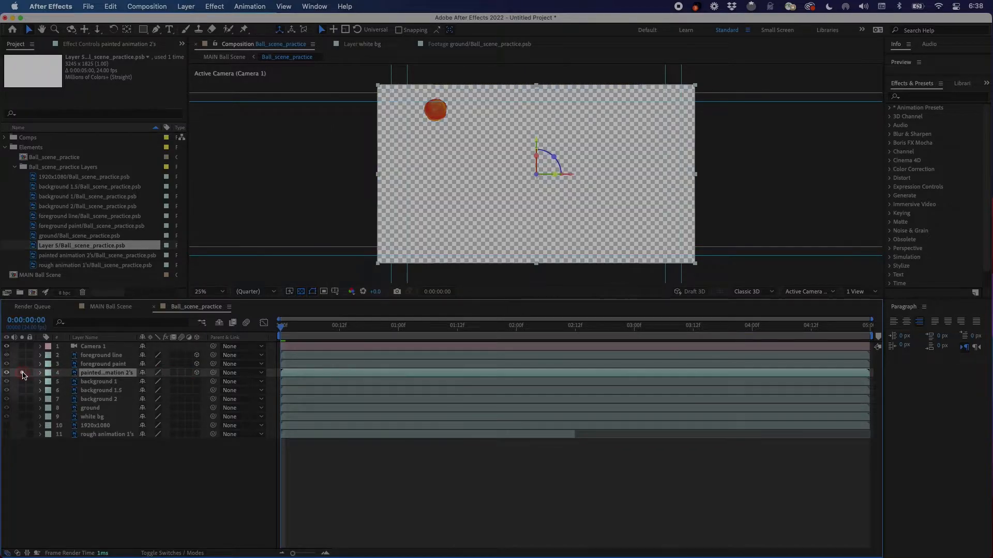
pyautogui.click(22, 372)
# Make the background 1, background 1.5 and background 2 layers 3D together.
pyautogui.click(99, 383)
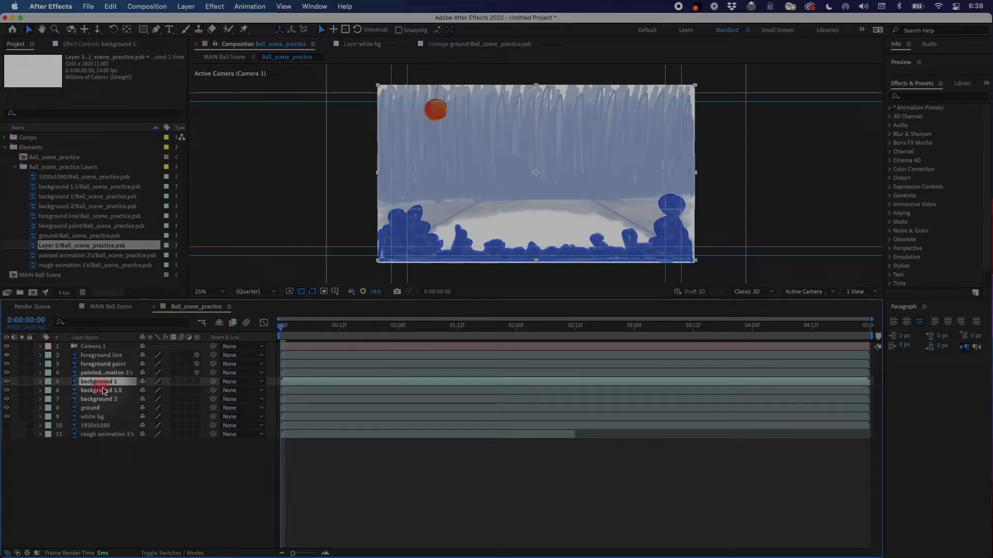
pyautogui.click(103, 391)
pyautogui.click(105, 400)
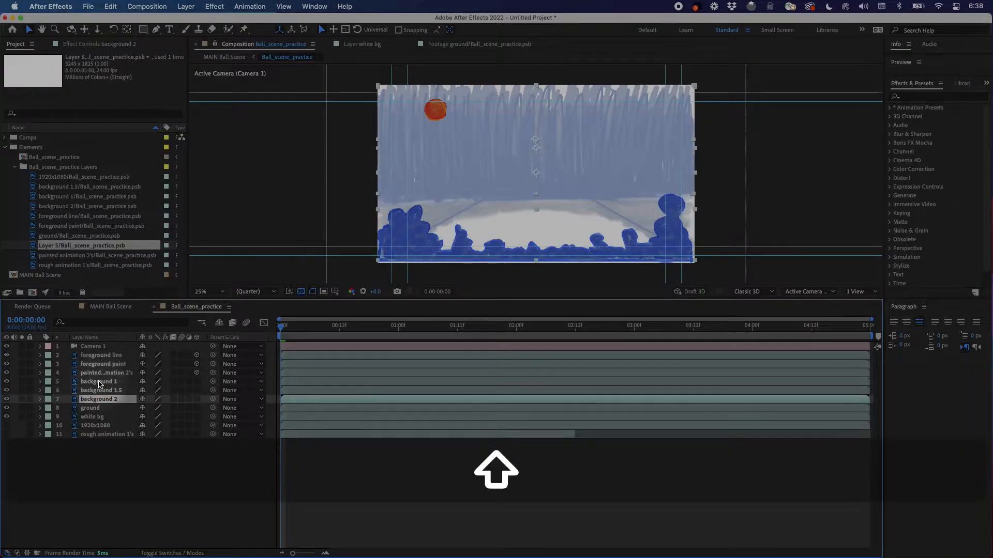
pyautogui.keyDown('shift'); pyautogui.click(98, 382); pyautogui.keyUp('shift')
pyautogui.click(197, 382)
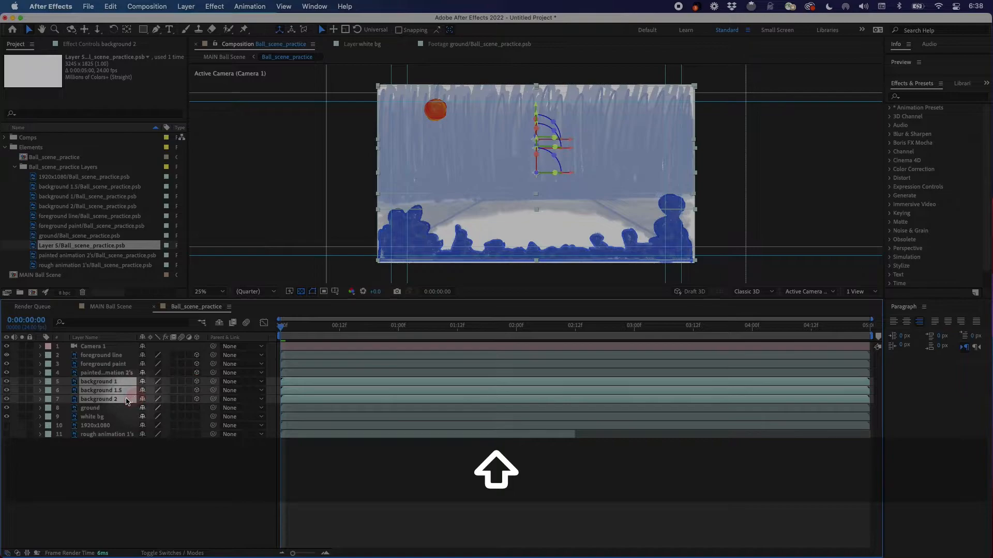
pyautogui.click(118, 408)
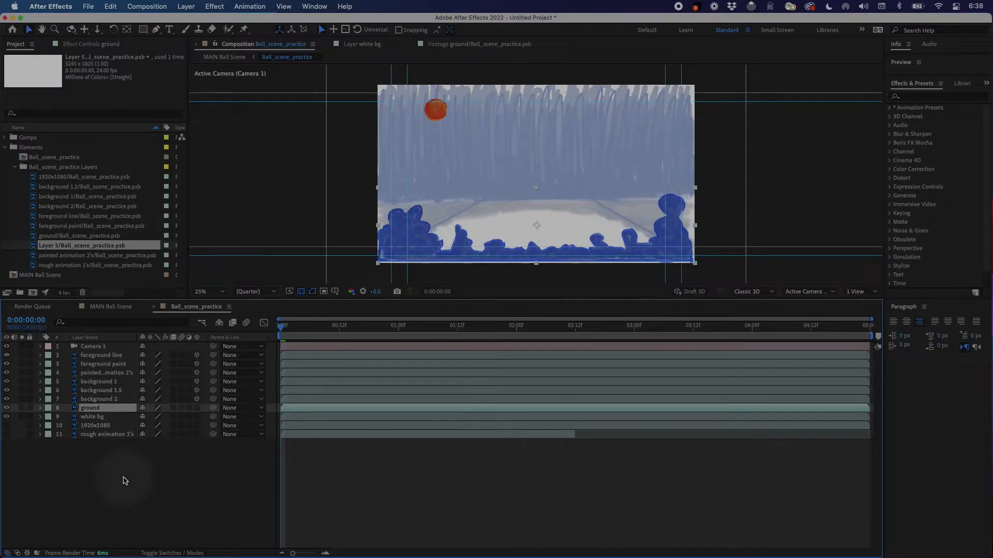
pyautogui.click(125, 481)
pyautogui.click(114, 408)
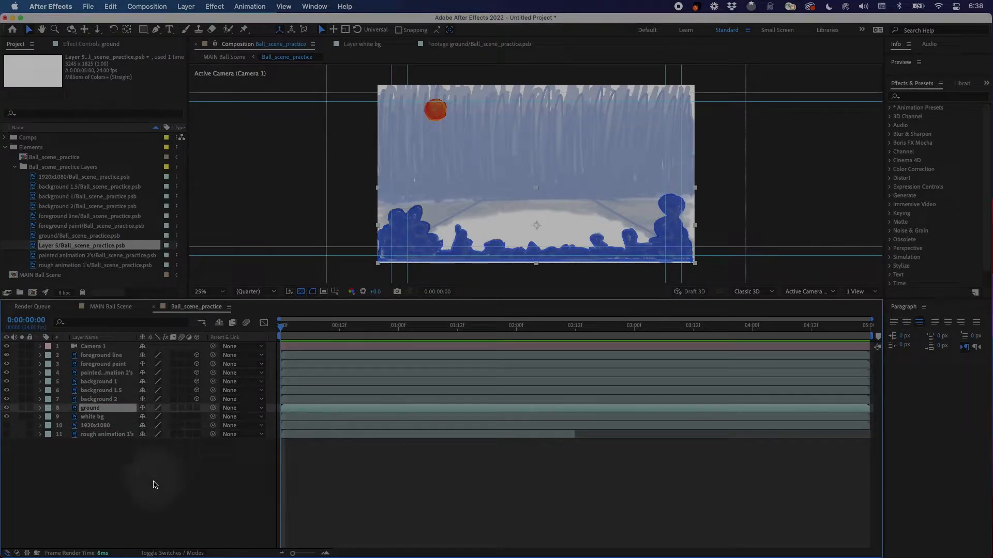
pyautogui.click(153, 483)
# Enlarge the composition viewer by shrinking the timeline area, and hide the guides.
pyautogui.moveTo(494, 299); pyautogui.dragTo(506, 349)
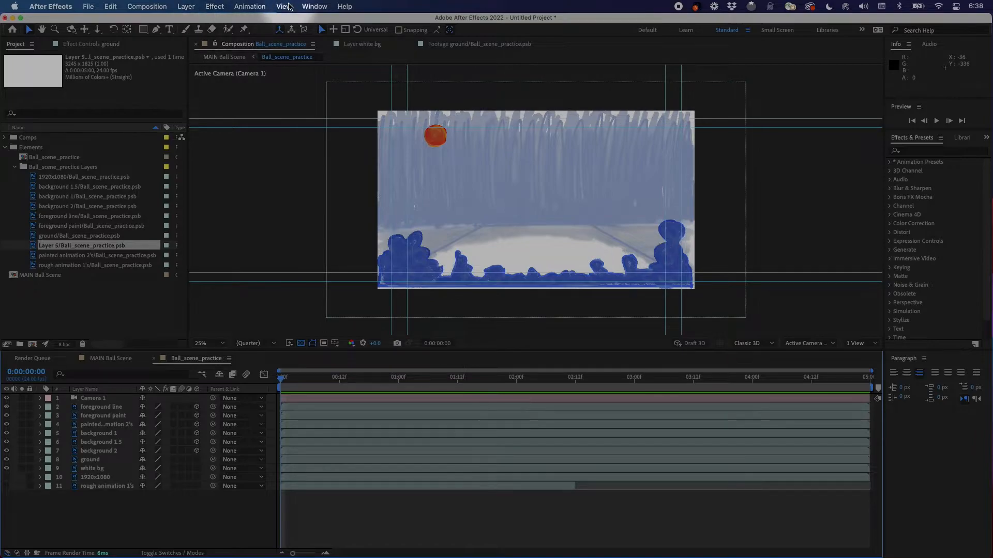
pyautogui.click(285, 7)
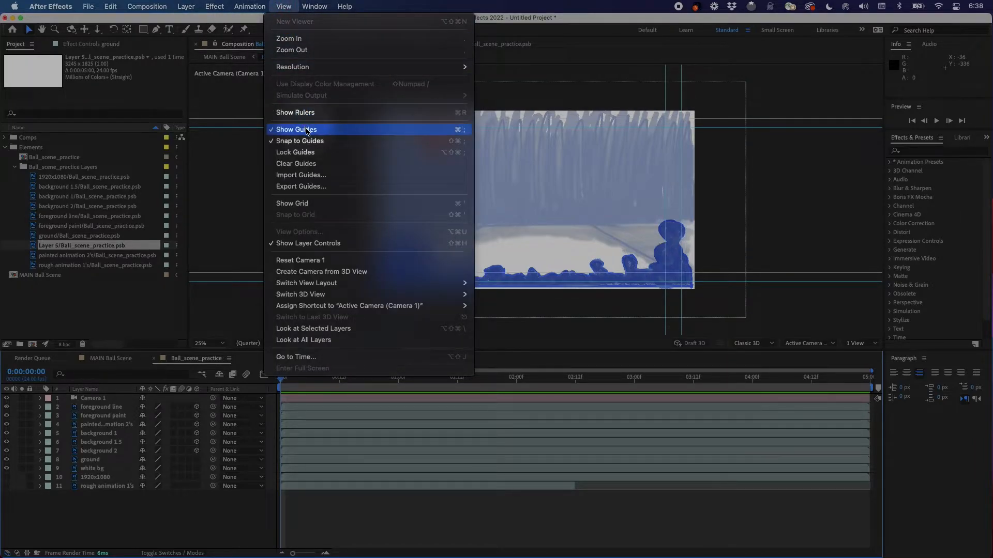
pyautogui.click(306, 130)
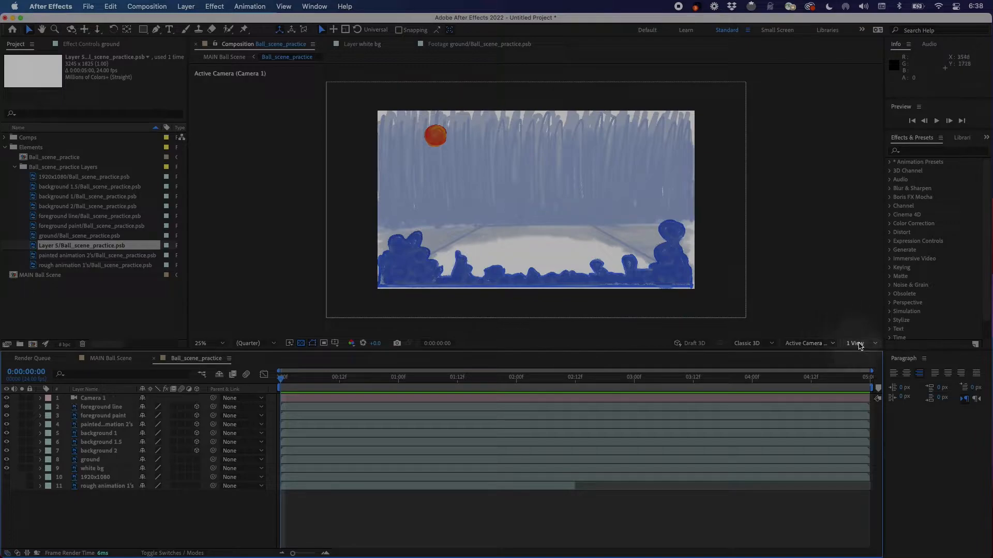
# Set the composition viewer to the 2 Views layout and hide the guides in the active camera view.
pyautogui.click(858, 344)
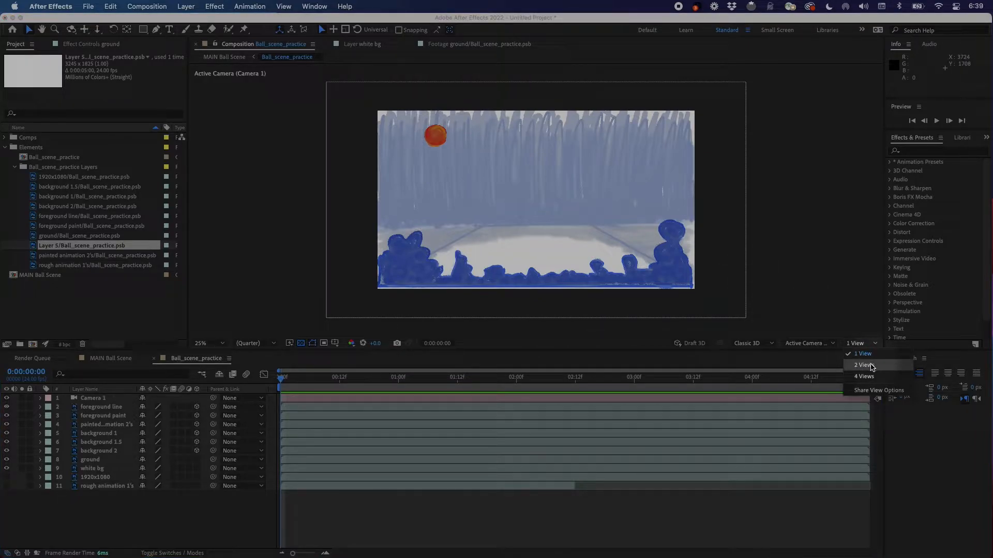
pyautogui.click(874, 366)
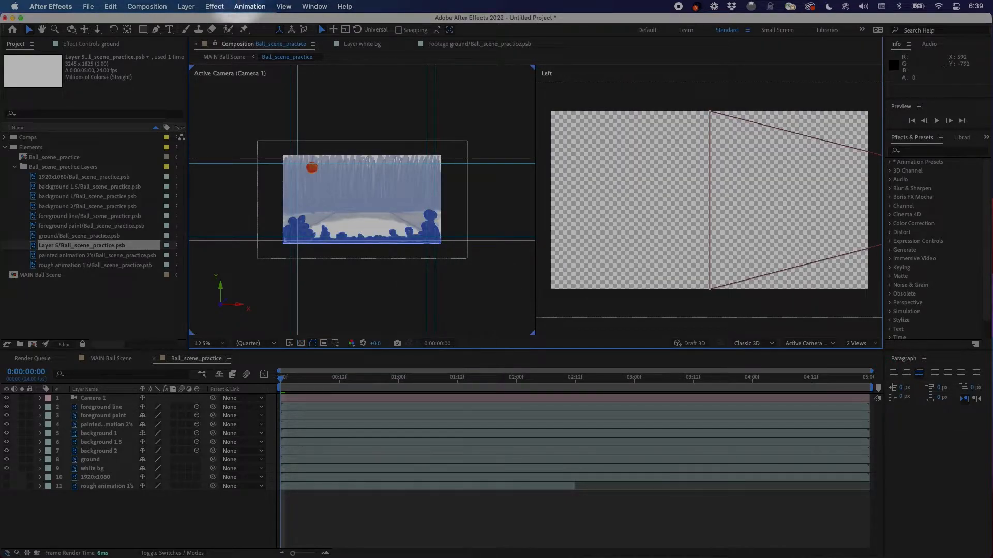
pyautogui.click(283, 7)
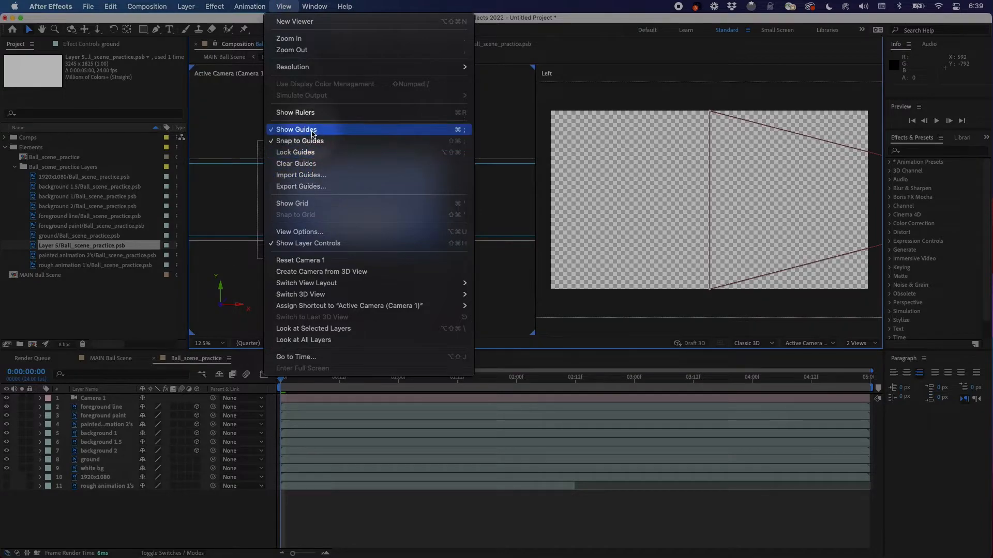
pyautogui.click(312, 130)
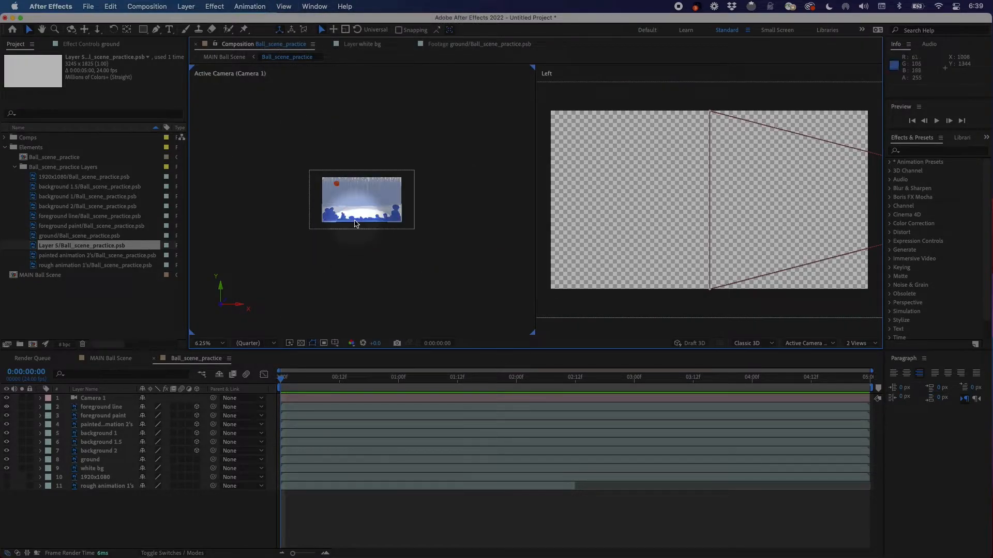
# Examine the scene in the active camera view and the camera's full field of view in the Left view.
pyautogui.scroll(1, 355, 221)
pyautogui.scroll(-1, 354, 221)
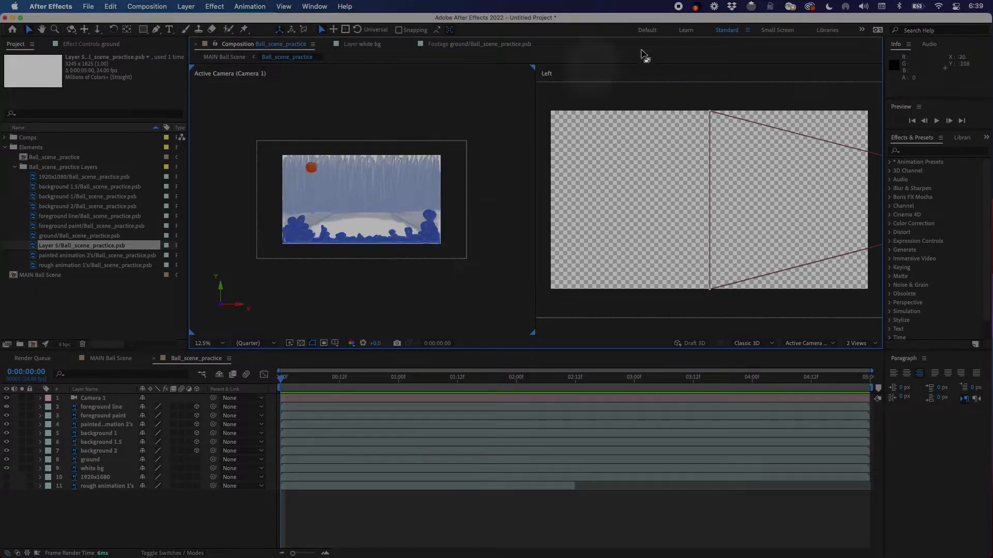
pyautogui.scroll(1, 616, 180)
pyautogui.scroll(-1, 617, 180)
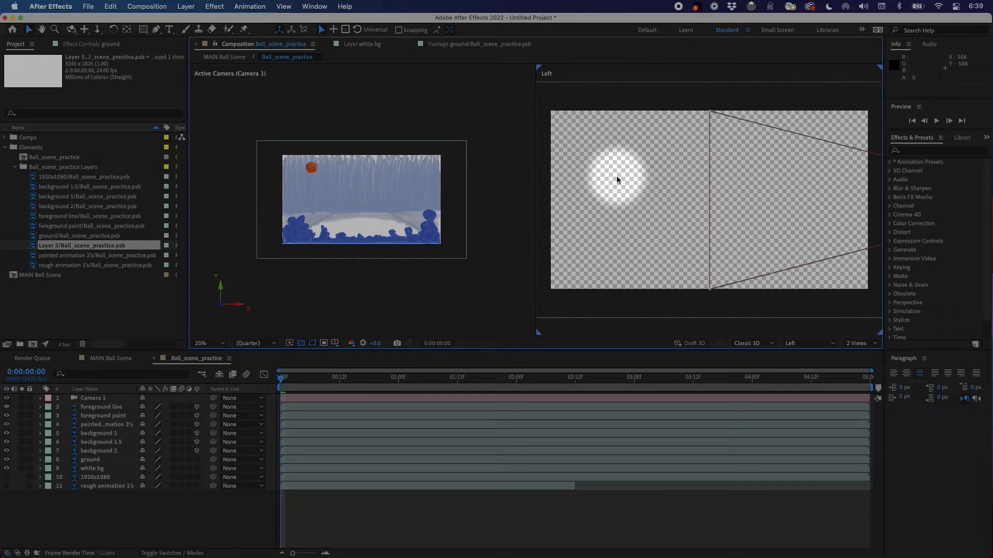
pyautogui.scroll(-3, 618, 181)
pyautogui.scroll(1, 618, 181)
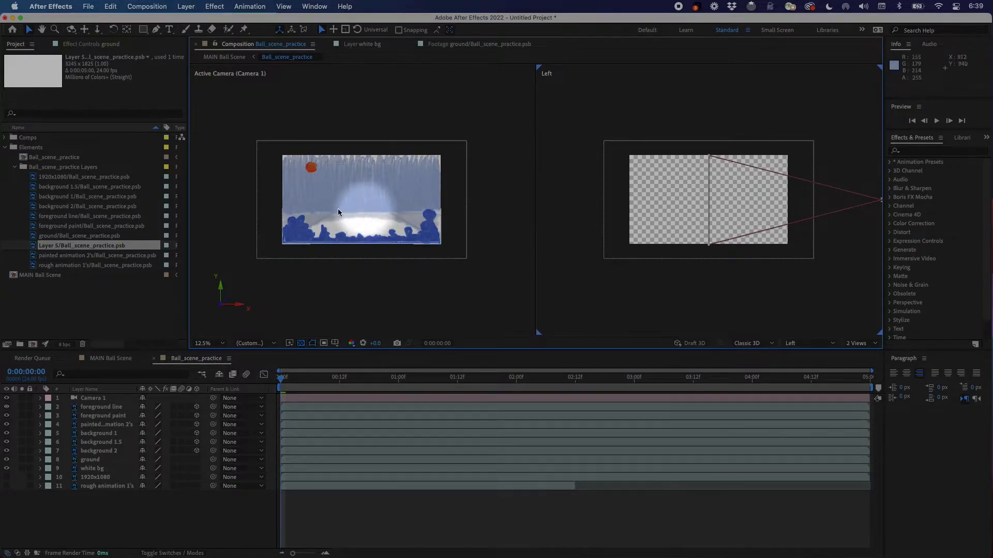
pyautogui.scroll(1, 261, 87)
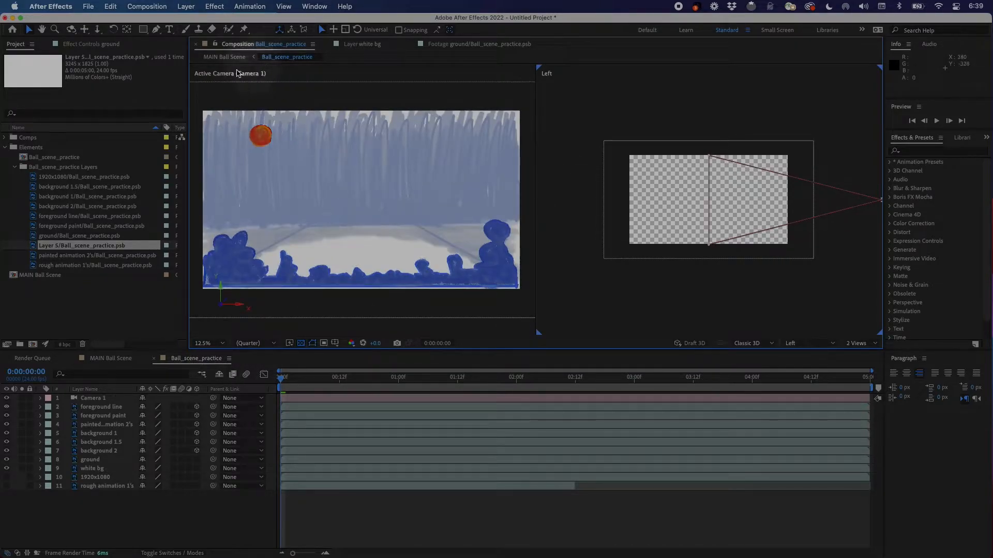
pyautogui.scroll(2, 368, 189)
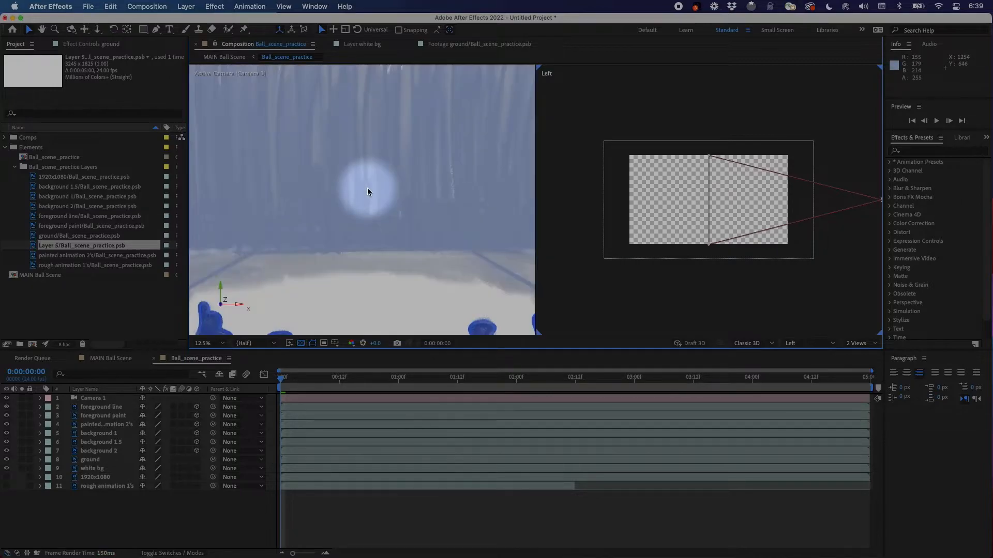
pyautogui.scroll(-3, 367, 190)
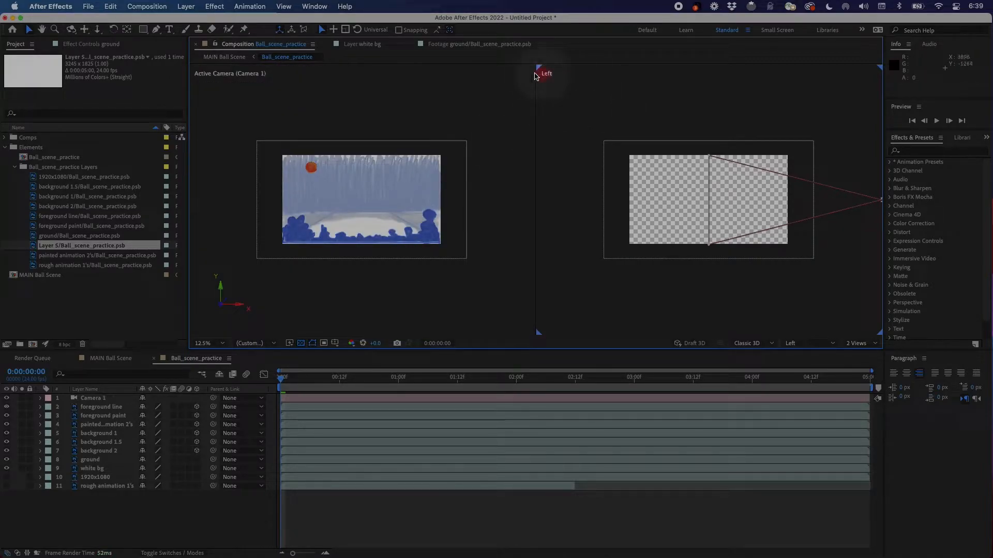
pyautogui.scroll(1, 731, 284)
pyautogui.scroll(-2, 736, 284)
# Look at the camera from the Top view, return that view to Left, and frame the whole camera cone.
pyautogui.click(801, 345)
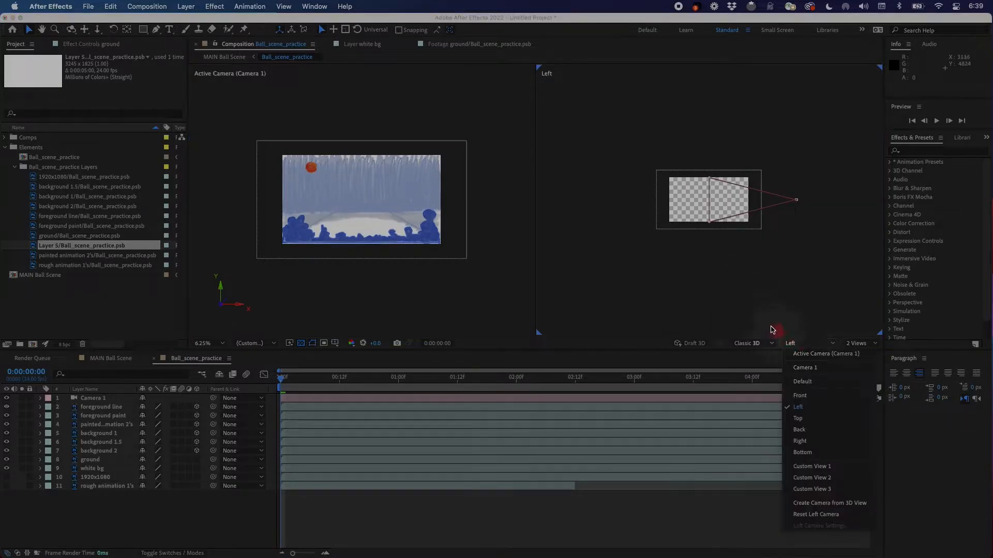
pyautogui.click(823, 422)
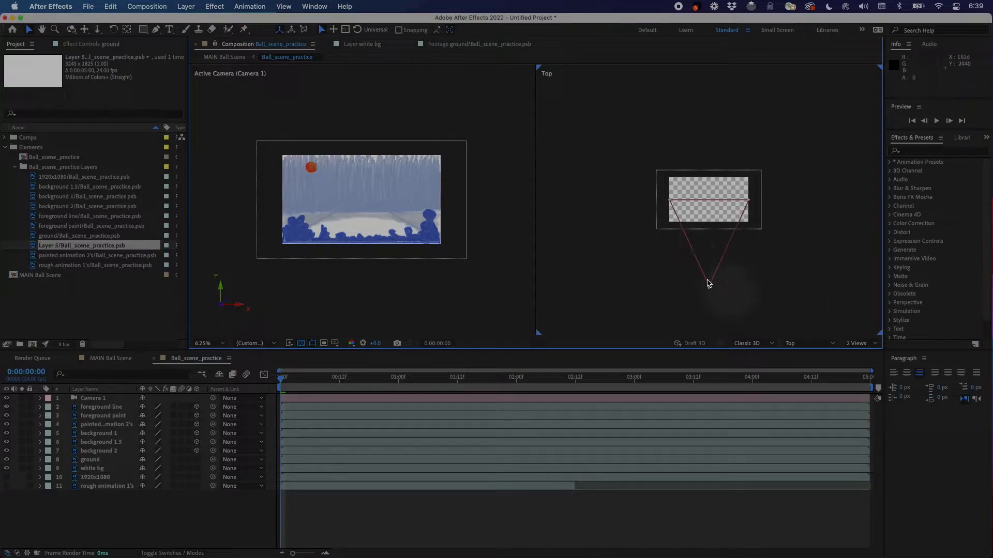
pyautogui.click(802, 346)
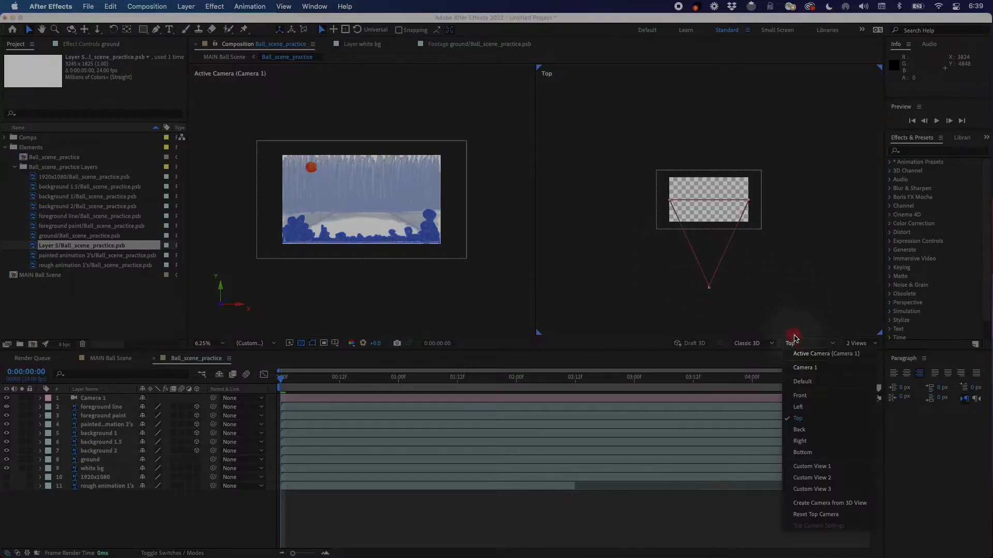
pyautogui.click(811, 408)
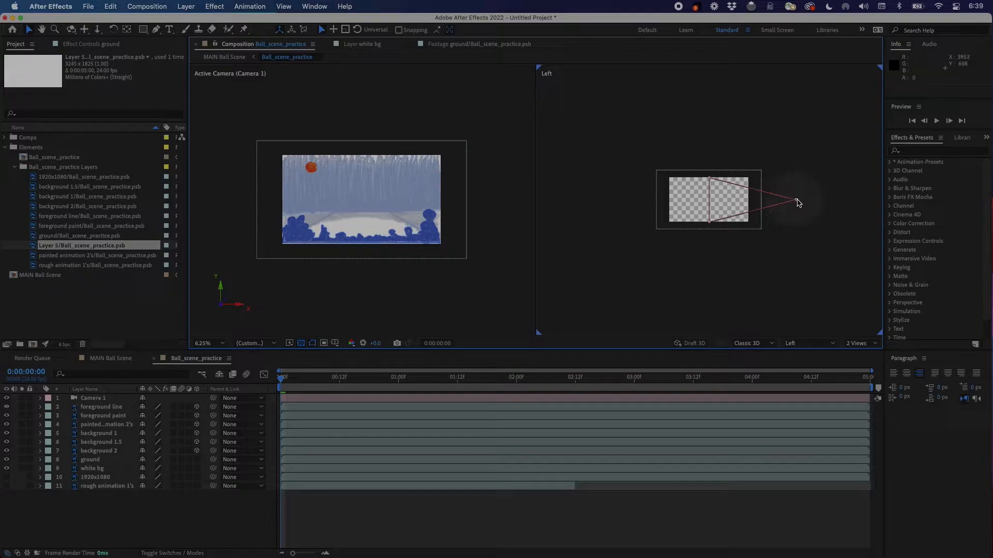
pyautogui.scroll(1, 797, 202)
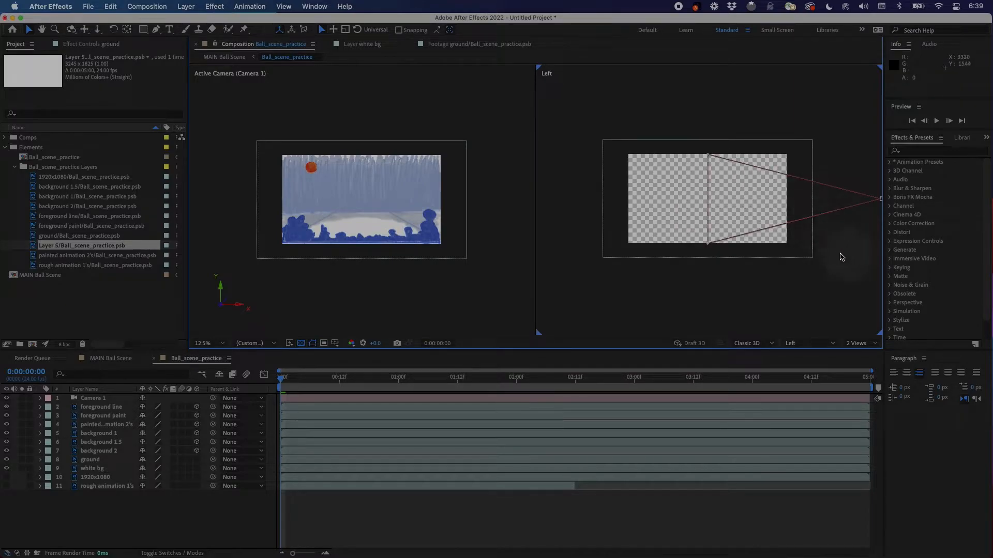
pyautogui.press('space')
pyautogui.moveTo(820, 265); pyautogui.dragTo(780, 276)
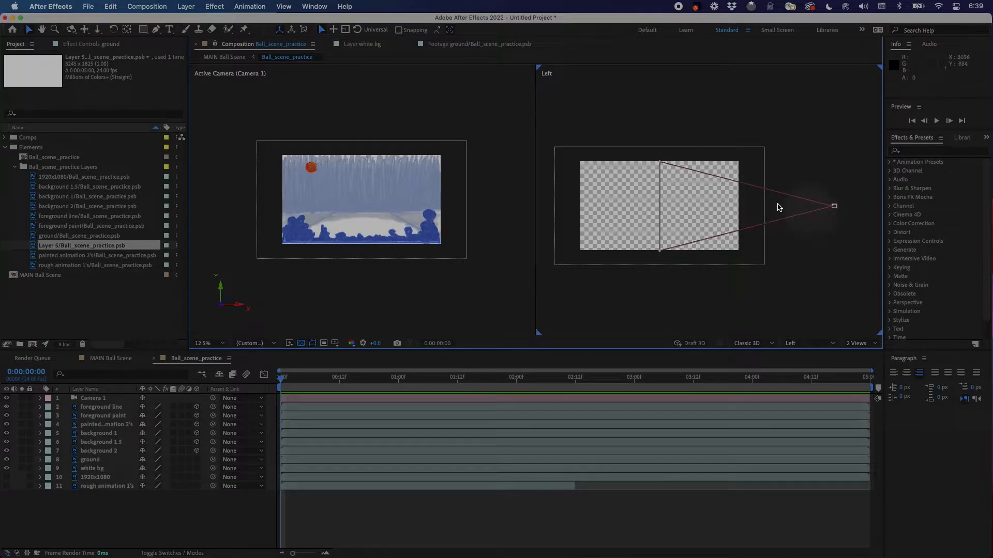
pyautogui.press('space')
pyautogui.moveTo(704, 200); pyautogui.dragTo(726, 194)
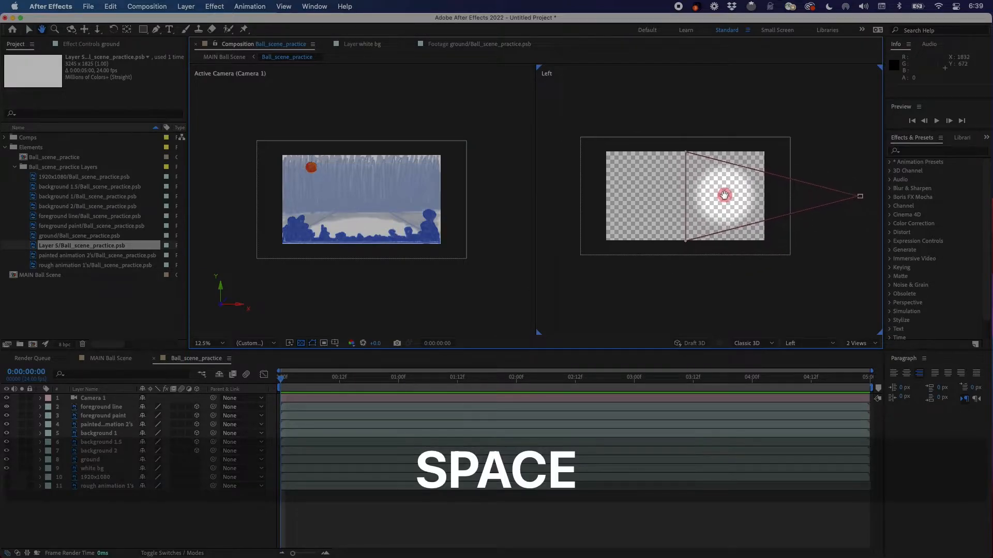
# Compare the layers' depth positions in an enlarged Left view by selecting them one after another, from foreground line to ground and back.
pyautogui.click(90, 410)
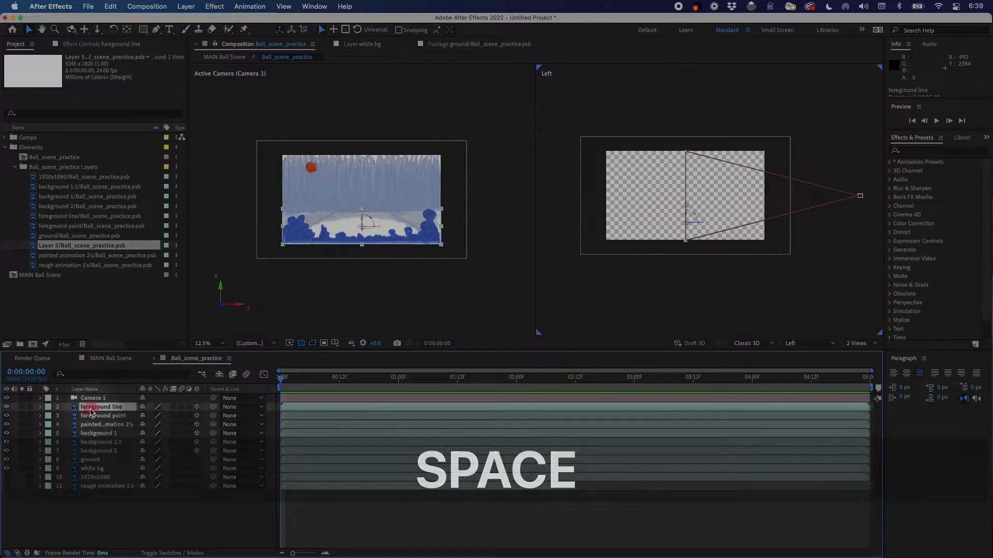
pyautogui.scroll(-1, 687, 276)
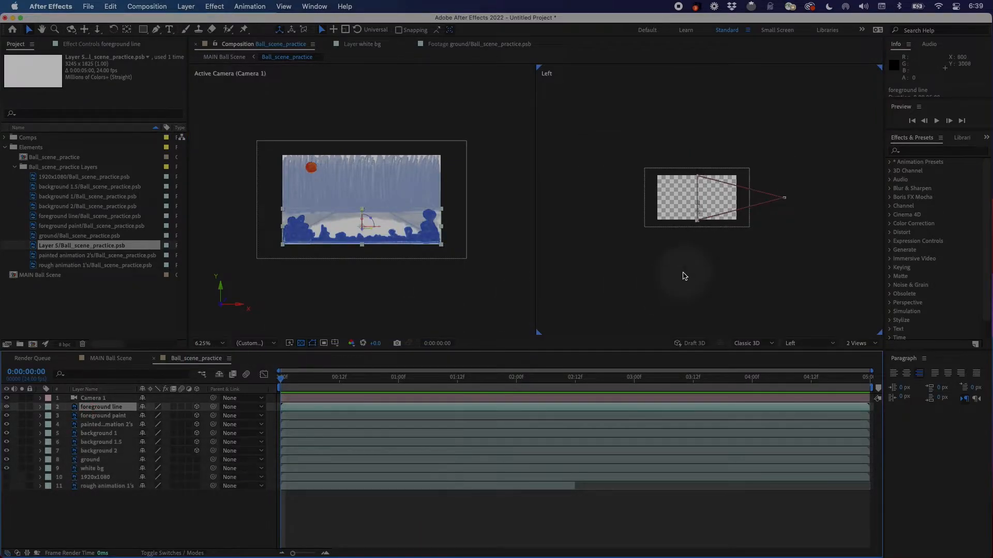
pyautogui.scroll(3, 682, 277)
pyautogui.press('space')
pyautogui.moveTo(640, 268); pyautogui.dragTo(708, 233)
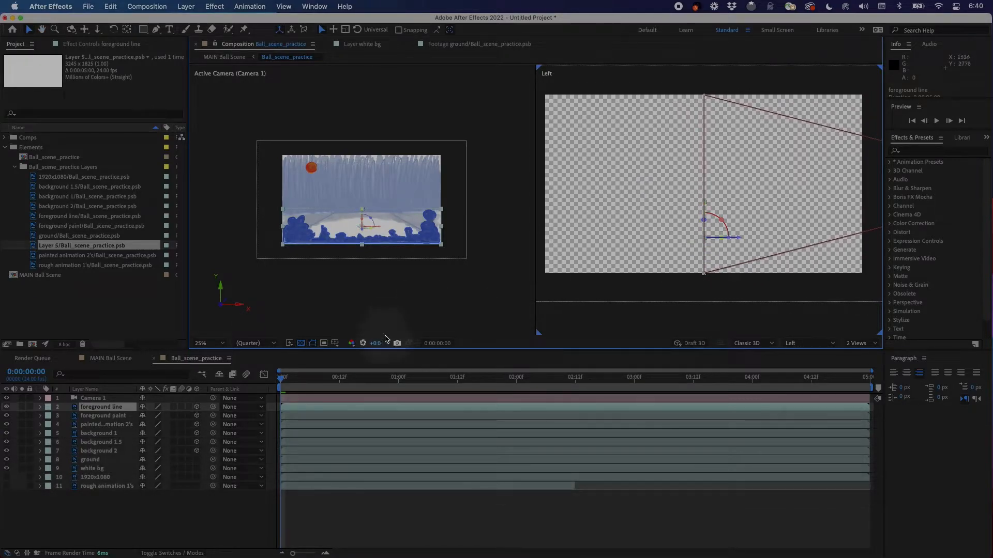
pyautogui.click(295, 408)
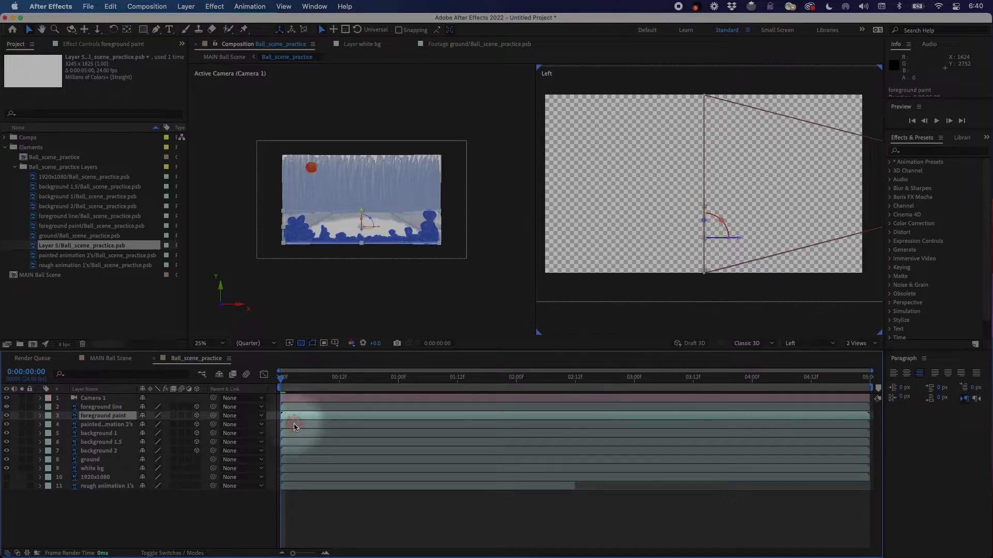
pyautogui.click(297, 429)
pyautogui.click(298, 434)
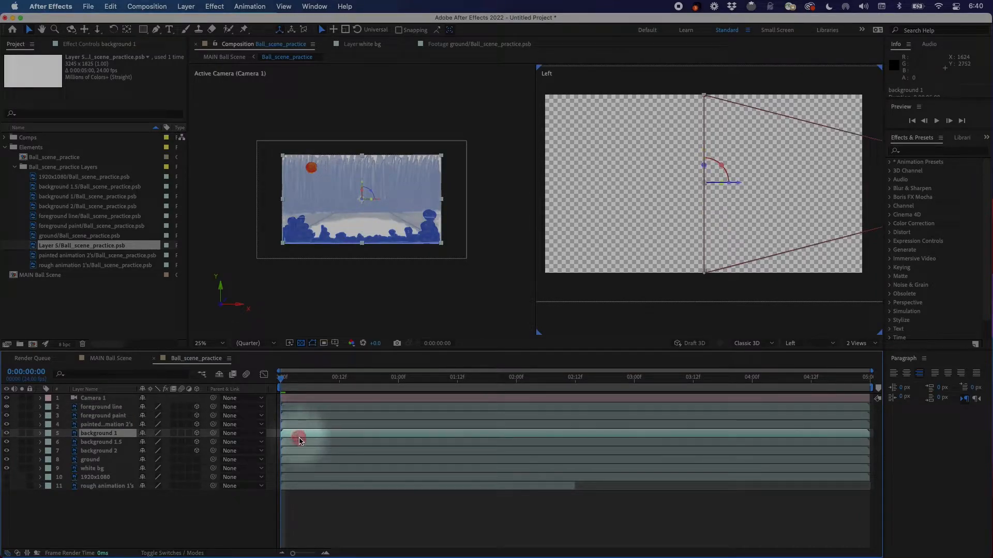
pyautogui.click(299, 443)
pyautogui.click(298, 451)
pyautogui.click(294, 460)
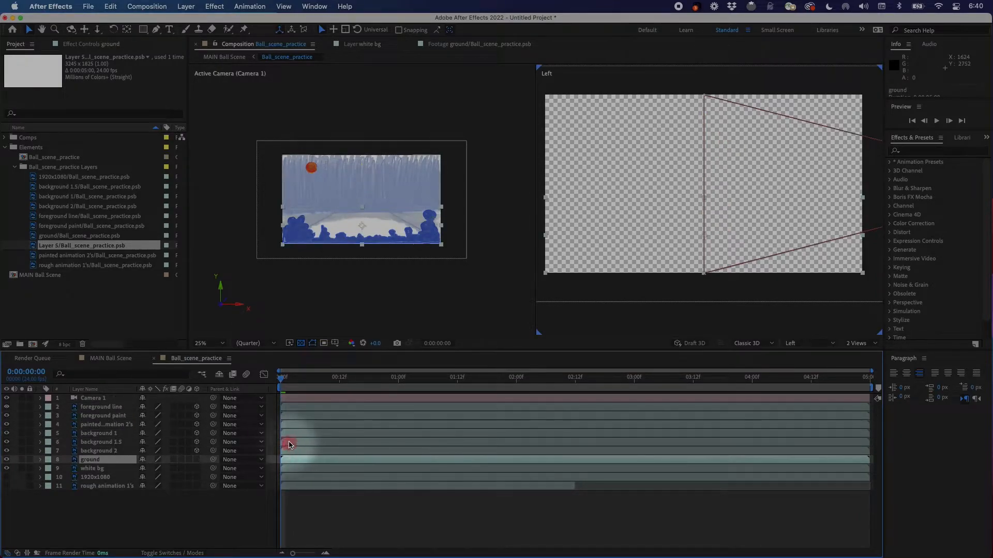
pyautogui.click(300, 451)
pyautogui.click(304, 443)
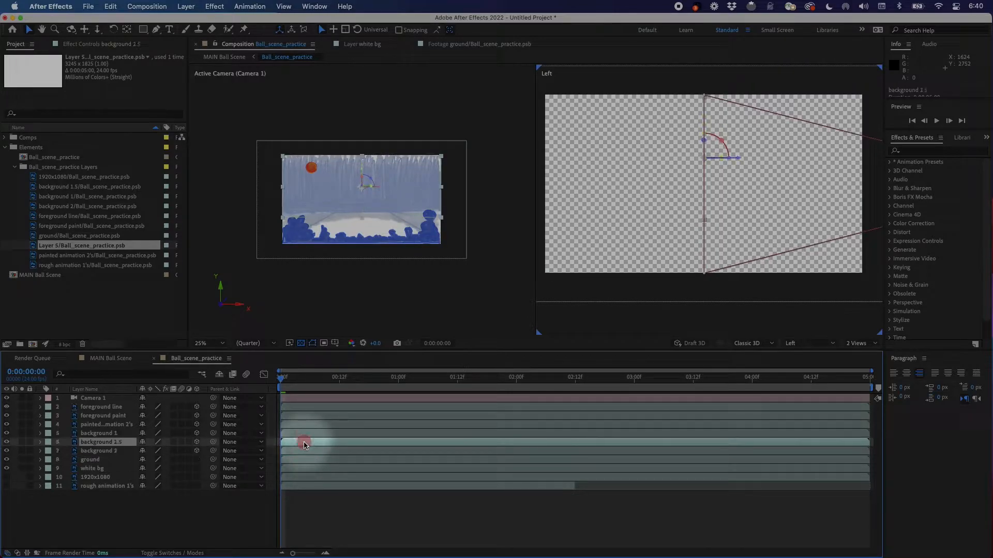
pyautogui.click(306, 433)
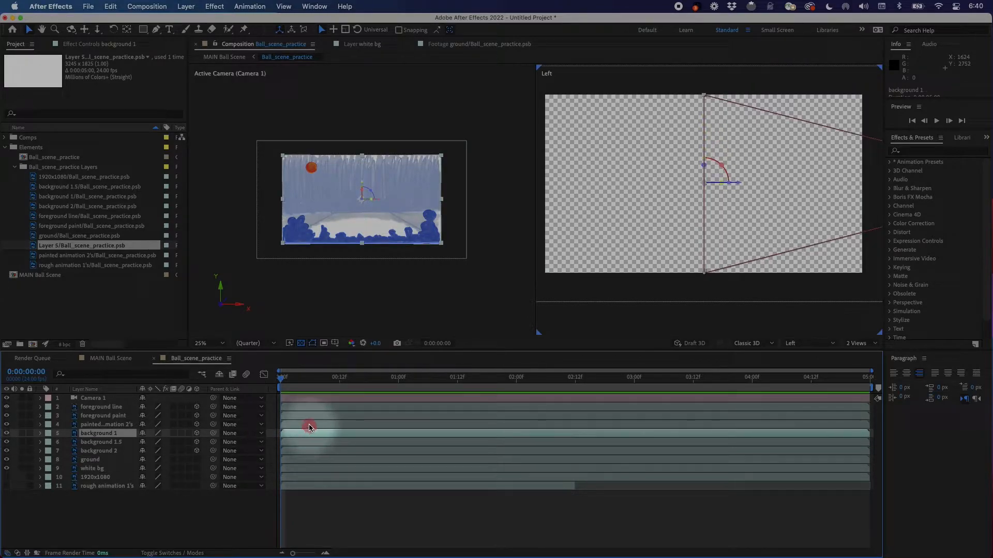
pyautogui.click(309, 425)
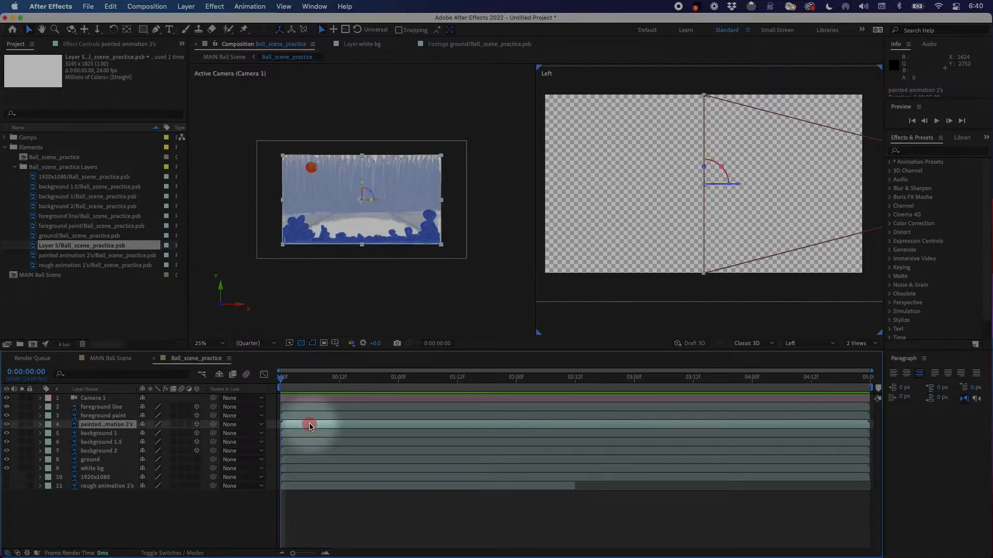
# Try moving the foreground line layer along its Z axis toward the camera in the Left view, and undo the moves.
pyautogui.click(117, 407)
pyautogui.moveTo(852, 233); pyautogui.dragTo(754, 248)
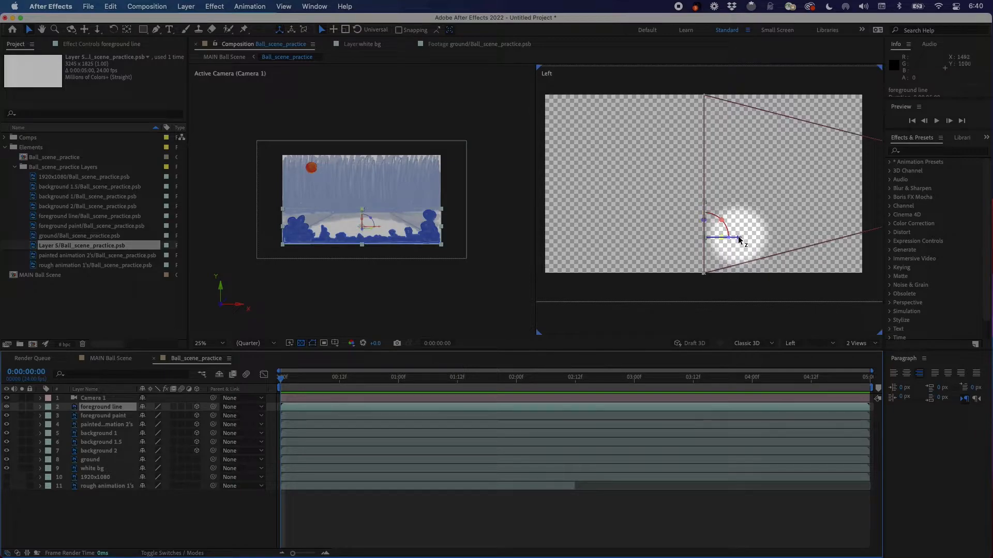
pyautogui.moveTo(738, 240); pyautogui.dragTo(765, 239)
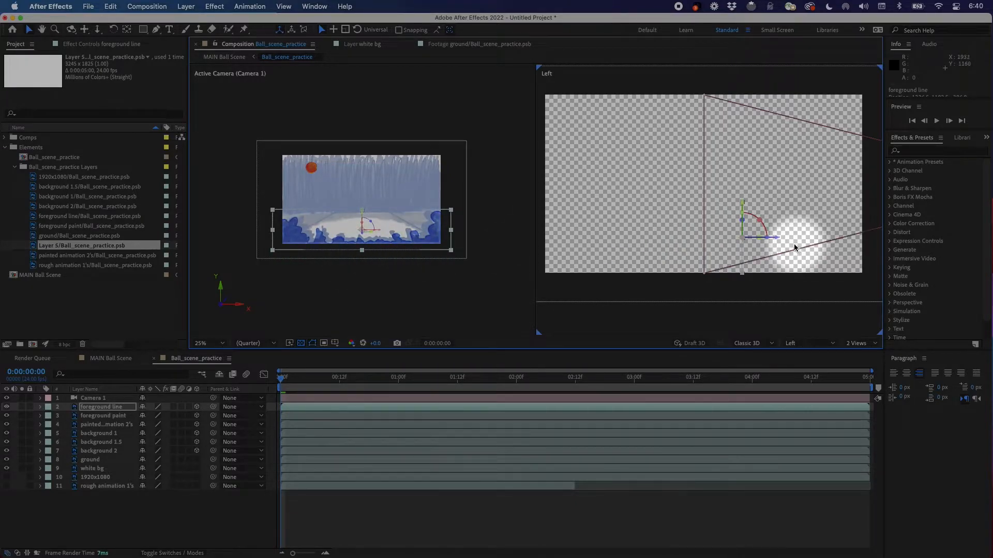
pyautogui.moveTo(778, 240)
pyautogui.mouseDown()
pyautogui.moveTo(818, 239)
pyautogui.moveTo(728, 240)
pyautogui.moveTo(789, 240)
pyautogui.moveTo(734, 241)
pyautogui.moveTo(781, 245)
pyautogui.mouseUp()
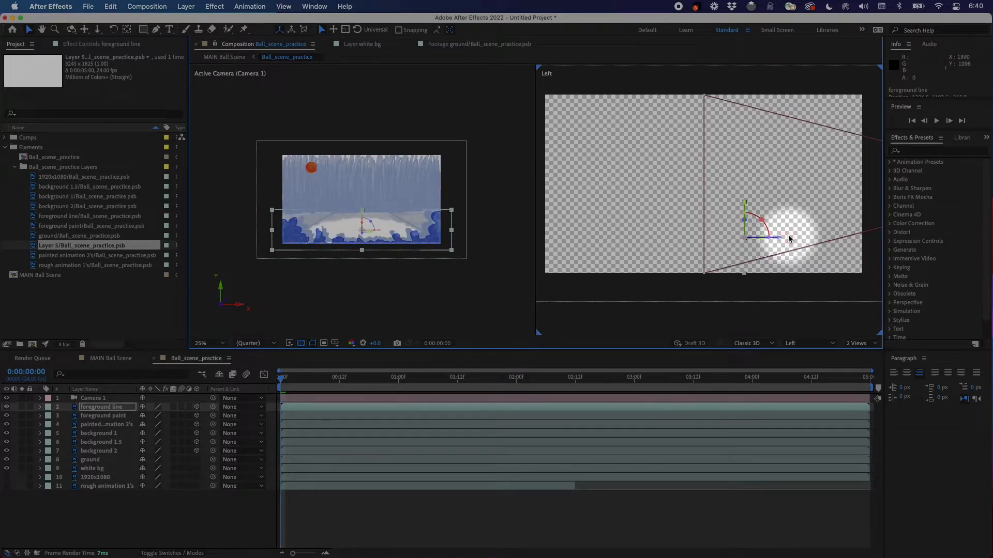
pyautogui.press('super+z')
pyautogui.press('super+z')
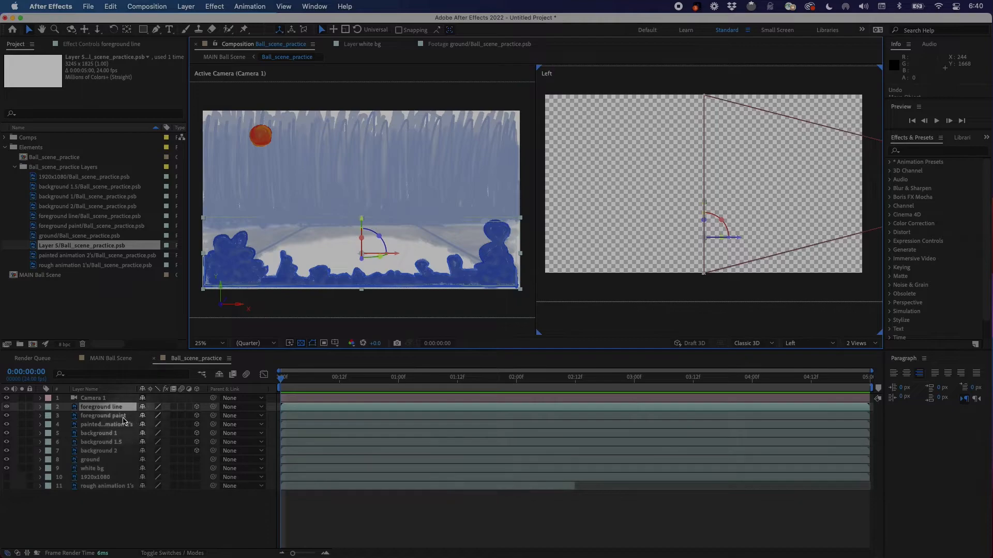
# Isolate foreground paint and foreground line in turn to compare them, and parent foreground paint to foreground line.
pyautogui.click(121, 417)
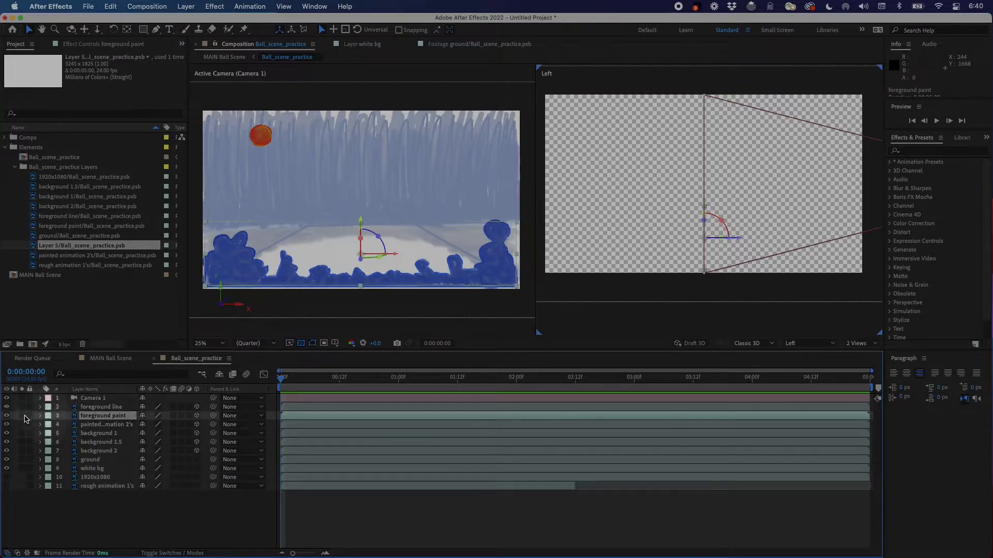
pyautogui.click(22, 416)
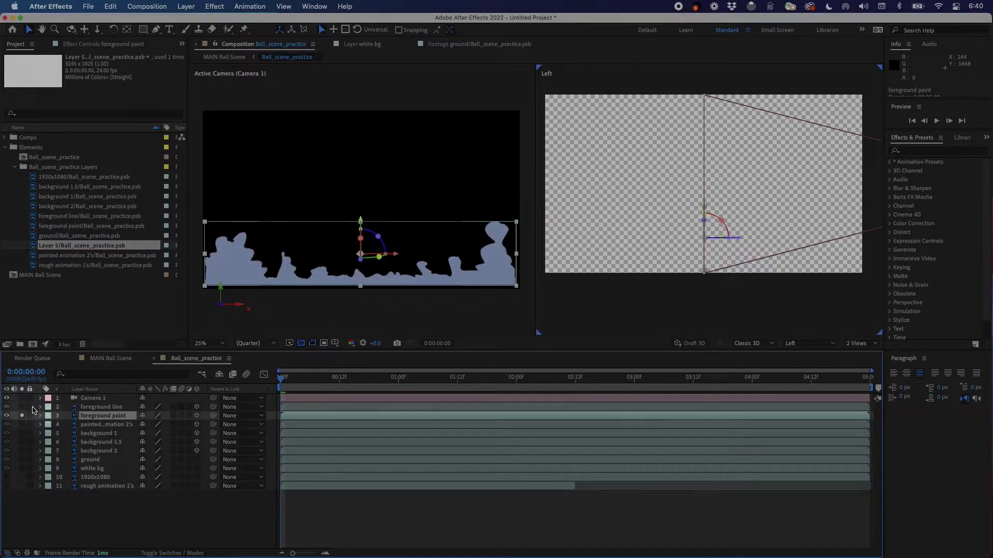
pyautogui.click(22, 415)
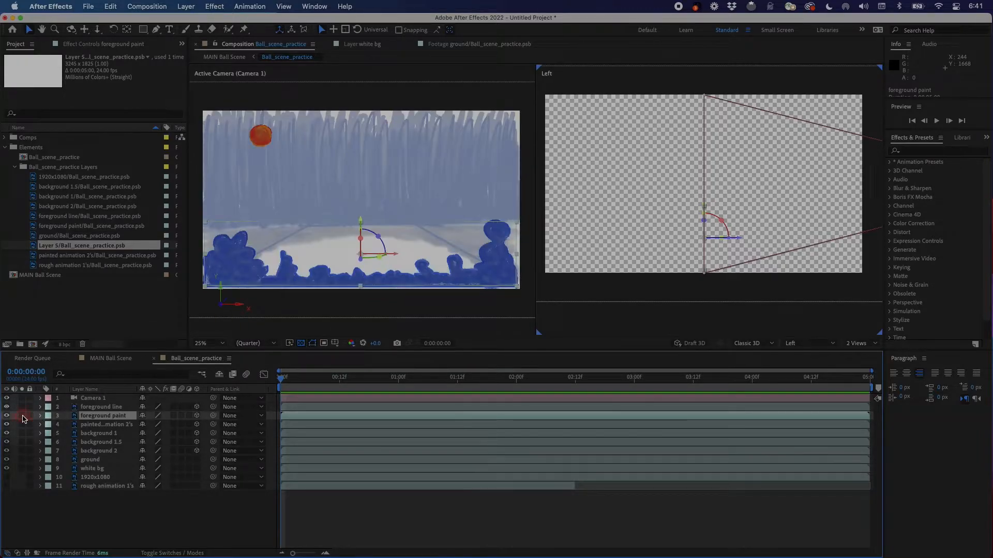
pyautogui.click(22, 407)
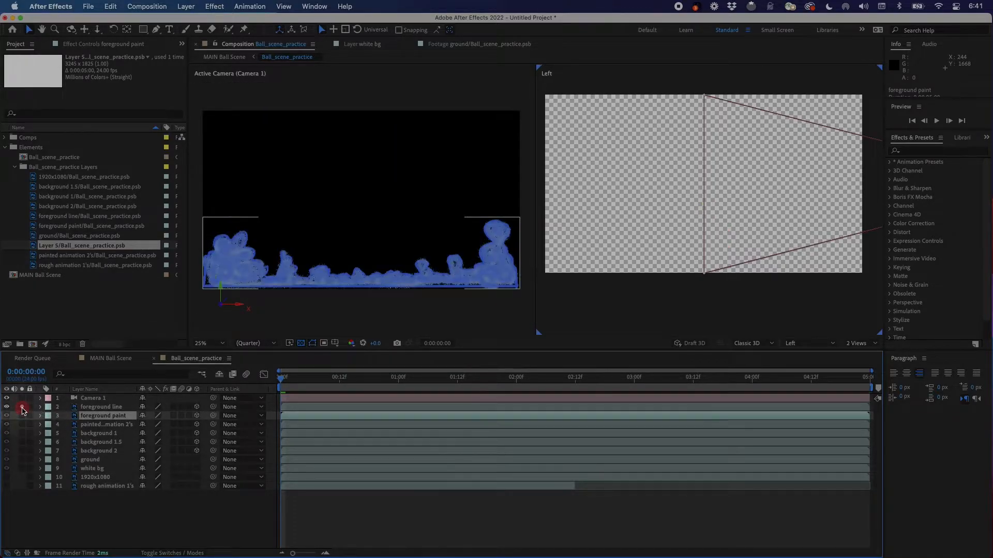
pyautogui.click(23, 410)
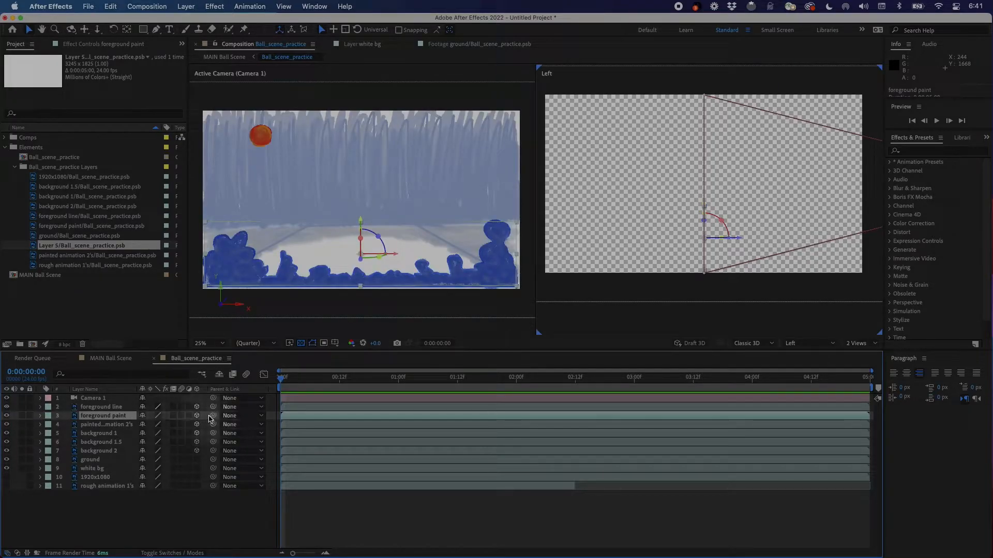
pyautogui.moveTo(214, 417); pyautogui.dragTo(103, 412)
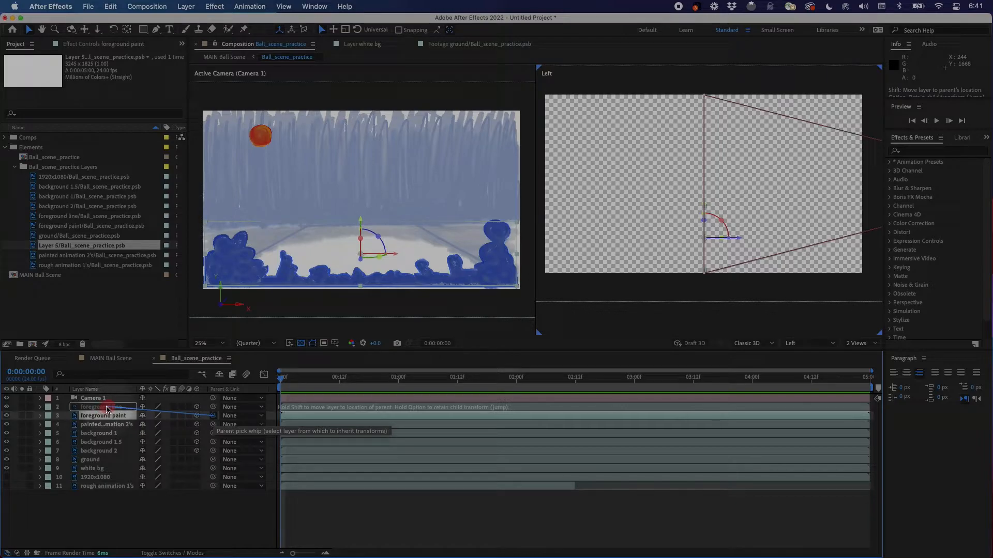
pyautogui.moveTo(107, 410); pyautogui.dragTo(107, 409)
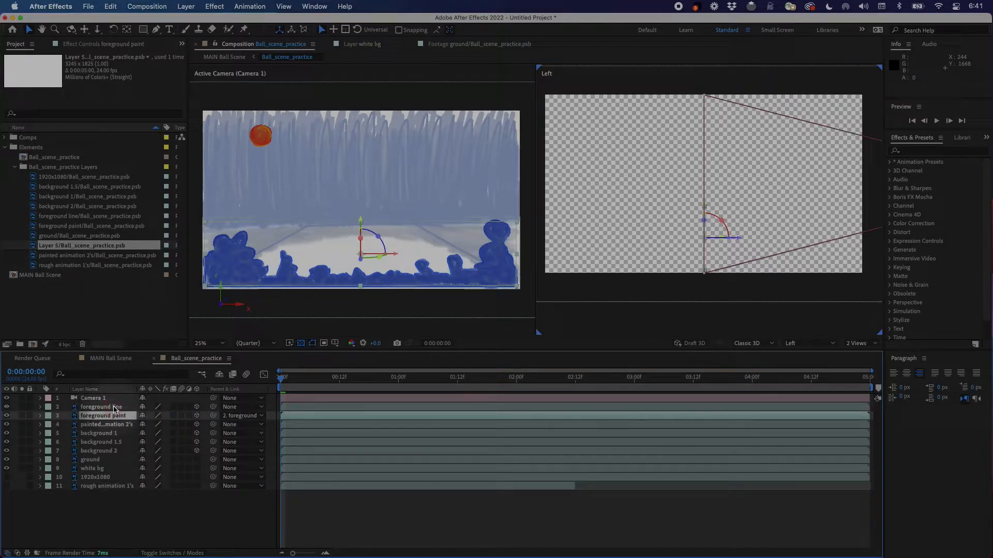
# Test the parent link by moving foreground line away from the camera along Z and rotating it, and undo the rotation.
pyautogui.click(115, 409)
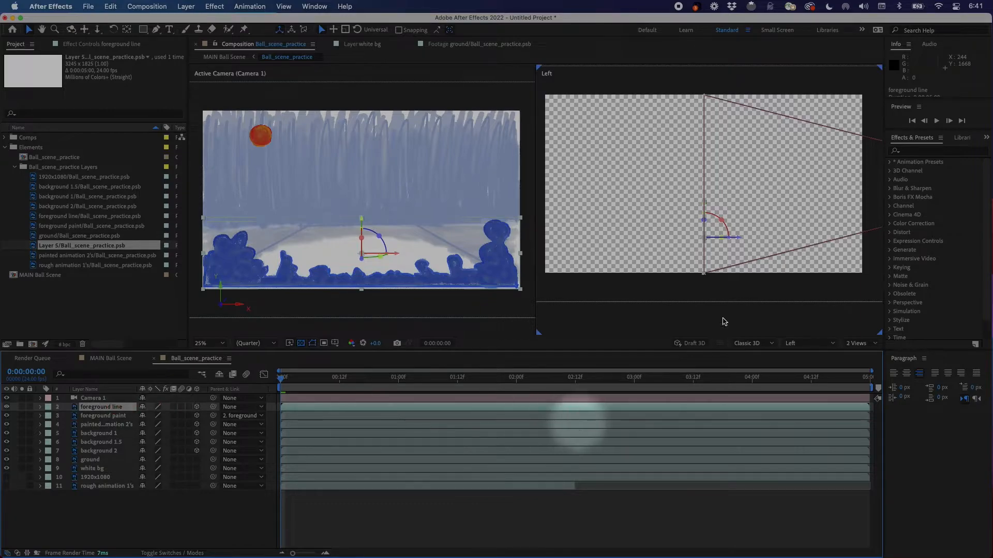
pyautogui.moveTo(736, 234)
pyautogui.mouseDown()
pyautogui.moveTo(781, 236)
pyautogui.moveTo(725, 237)
pyautogui.mouseUp()
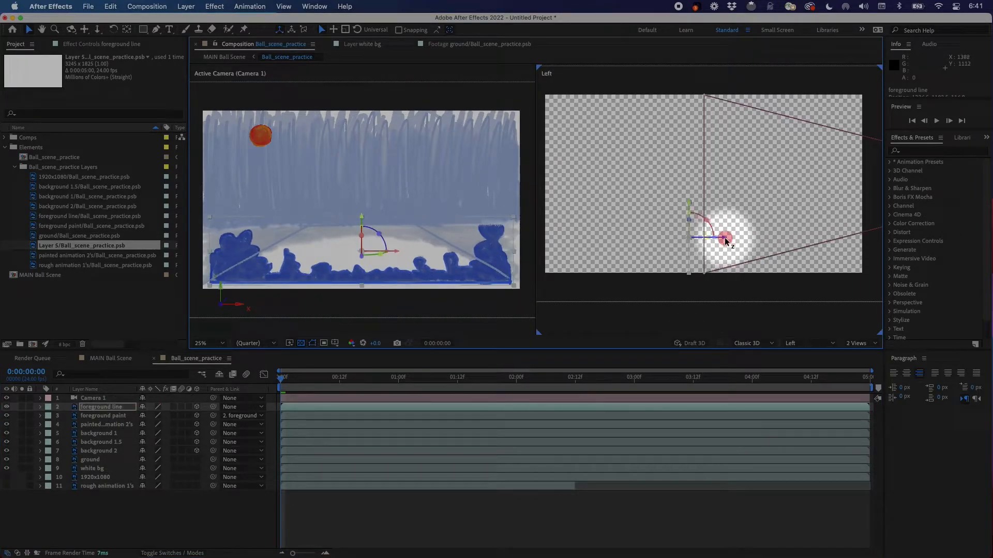
pyautogui.press('KP_Add')
pyautogui.press('KP_Add')
pyautogui.press('KP_Add')
pyautogui.press('KP_Add')
pyautogui.press('KP_Add')
pyautogui.press('KP_Add')
pyautogui.press('KP_Add')
pyautogui.press('KP_Add')
pyautogui.press('KP_Add')
pyautogui.press('KP_Add')
pyautogui.press('KP_Add')
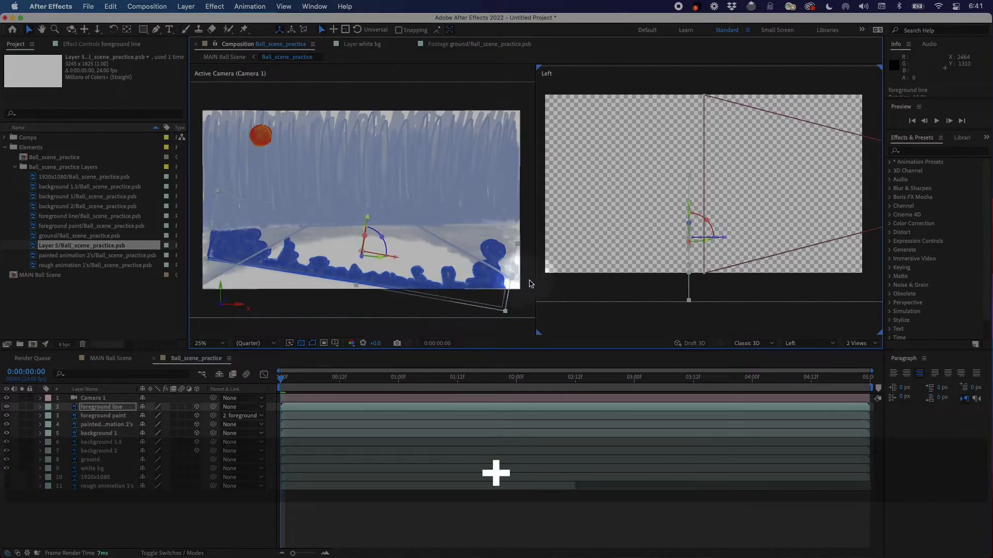
pyautogui.press('KP_Subtract')
pyautogui.press('KP_Subtract')
pyautogui.press('KP_Subtract')
pyautogui.press('KP_Subtract')
pyautogui.press('KP_Subtract')
pyautogui.press('KP_Subtract')
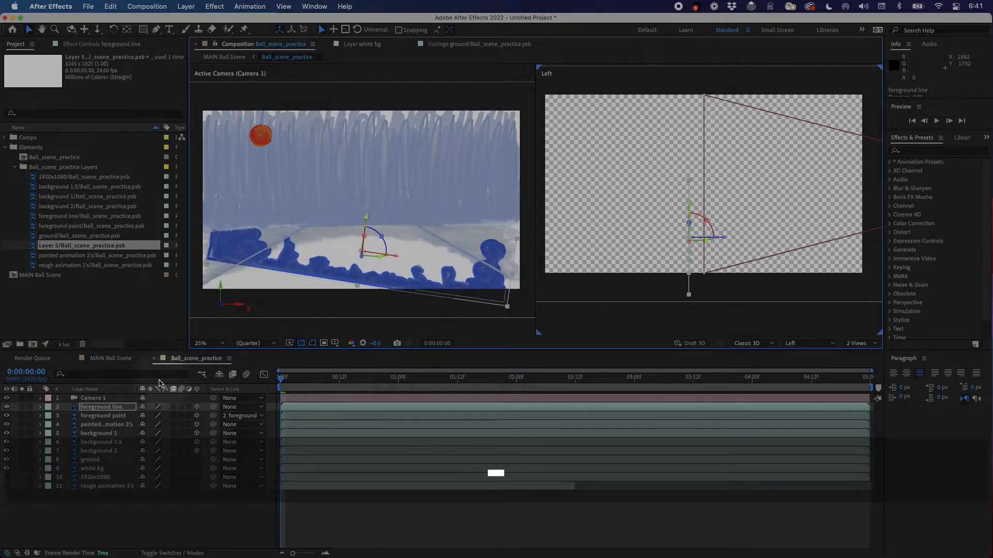
pyautogui.press('KP_Subtract')
pyautogui.press('KP_Subtract')
pyautogui.press('KP_Subtract')
pyautogui.press('KP_Subtract')
pyautogui.press('KP_Subtract')
pyautogui.press('KP_Subtract')
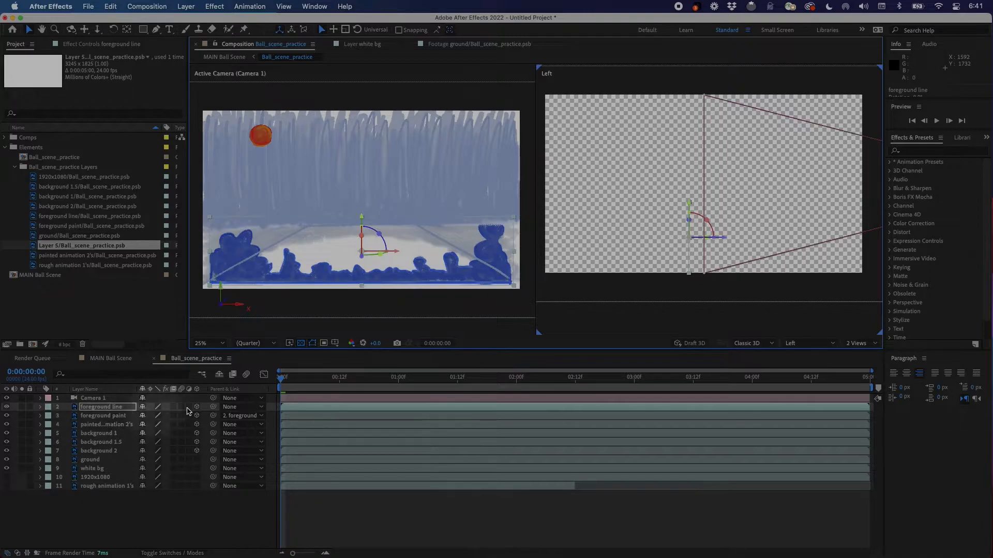
# Mark foreground paint, 1920x1080 and rough animation 1's as shy and hide all shy layers from the timeline.
pyautogui.click(122, 417)
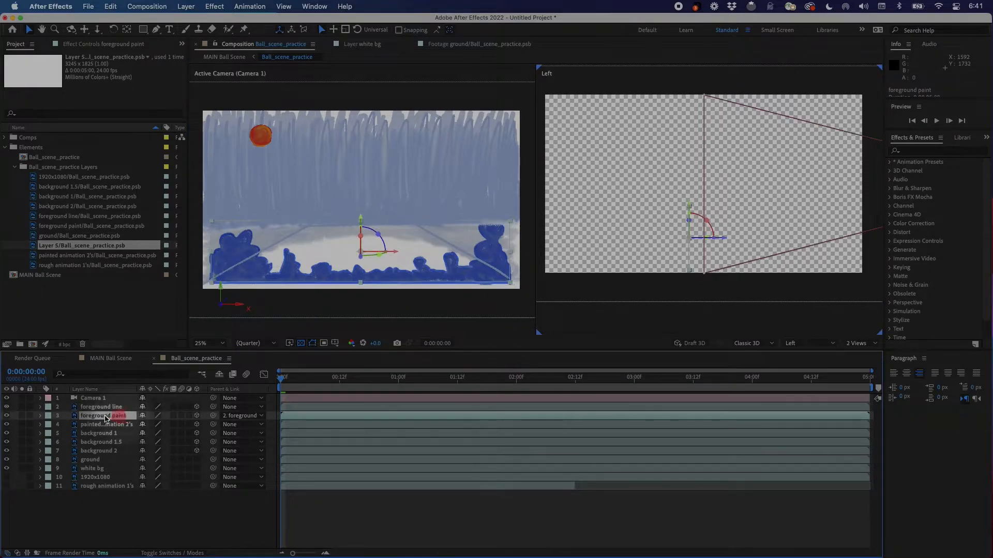
pyautogui.click(143, 417)
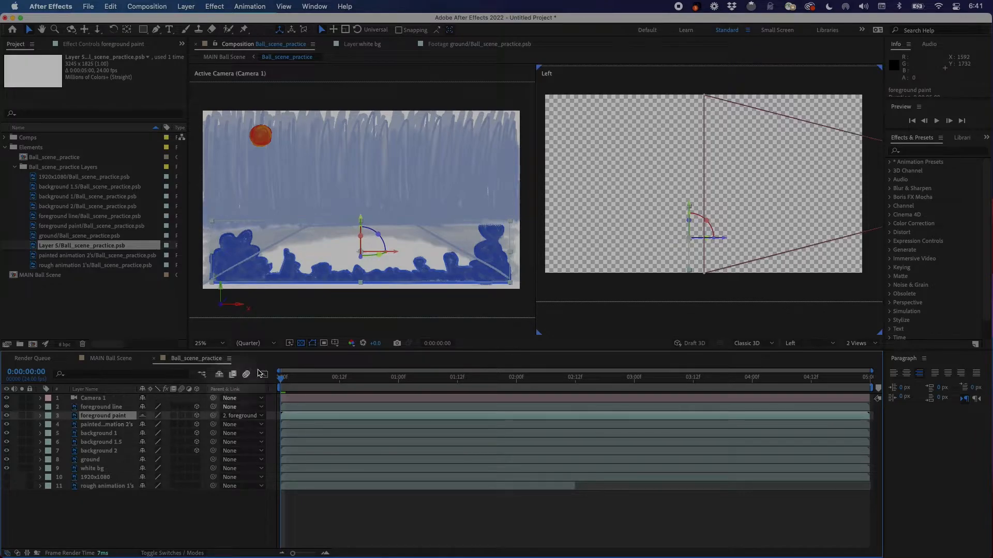
pyautogui.click(219, 375)
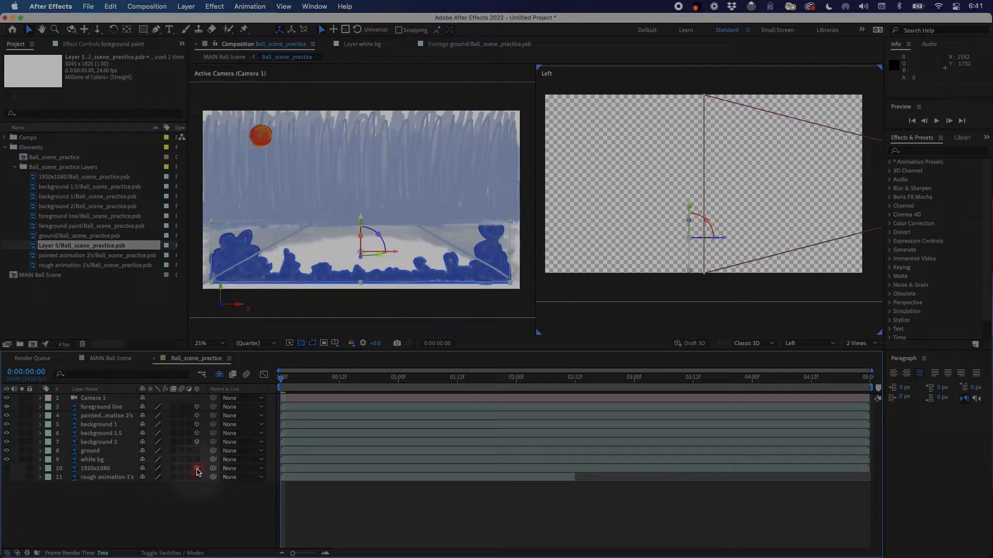
pyautogui.click(143, 469)
pyautogui.click(143, 469)
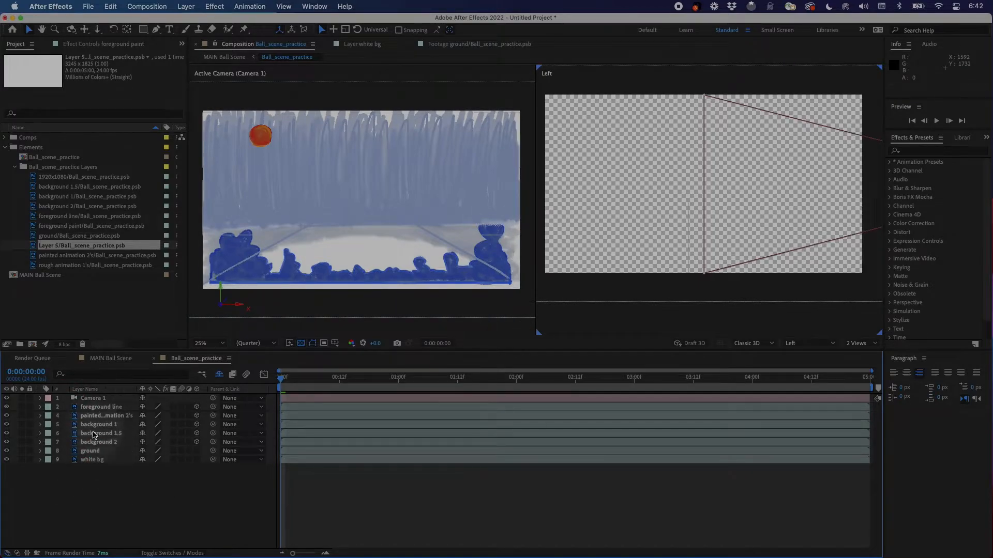
# Move foreground line along its Z axis toward the camera in the Left view.
pyautogui.click(97, 407)
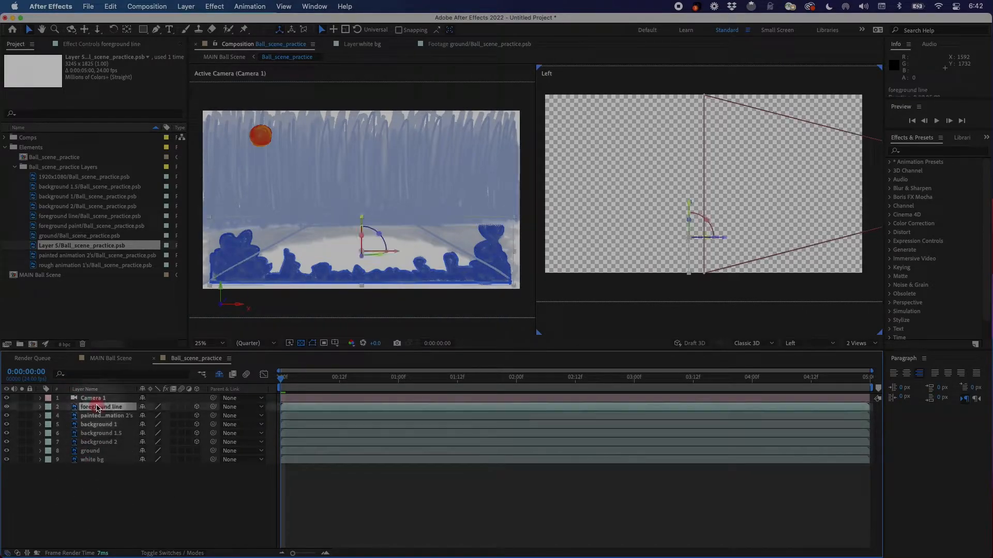
pyautogui.scroll(-1, 659, 212)
pyautogui.scroll(-1, 660, 211)
pyautogui.scroll(1, 660, 211)
pyautogui.moveTo(716, 217); pyautogui.dragTo(746, 217)
# Check where painted animation 2's sits in the Left view, deselect it, and turn off the transparency grid there.
pyautogui.click(99, 417)
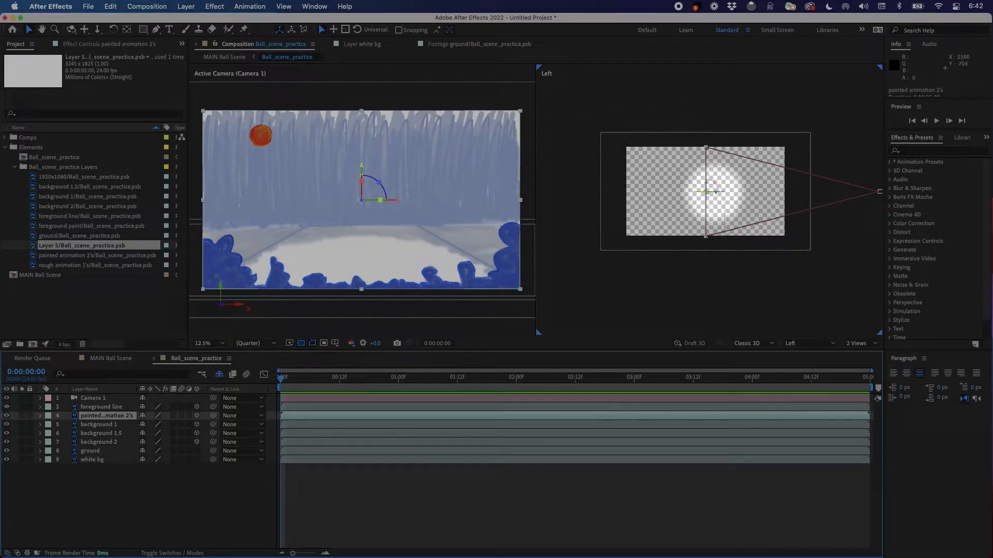
pyautogui.moveTo(723, 193); pyautogui.dragTo(723, 194)
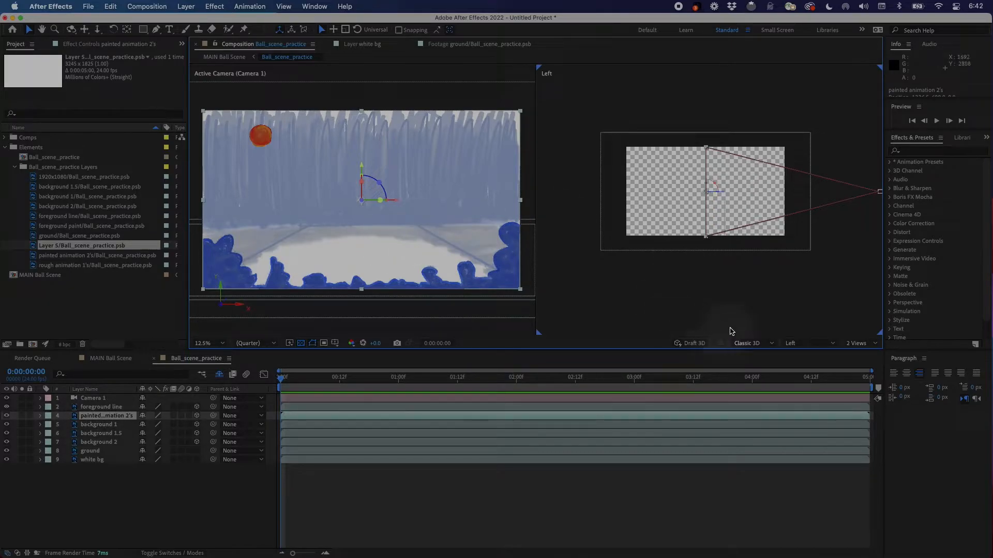
pyautogui.click(674, 305)
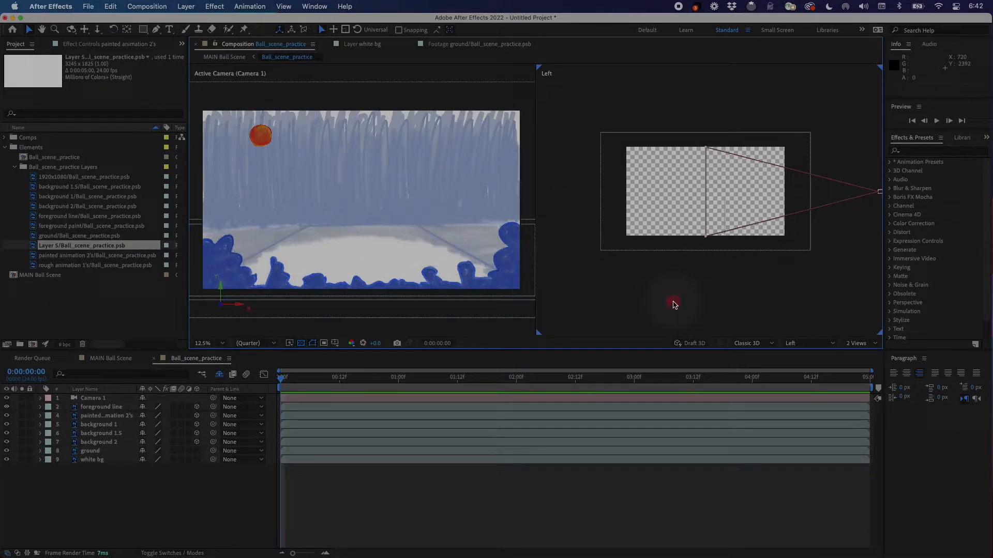
pyautogui.click(300, 344)
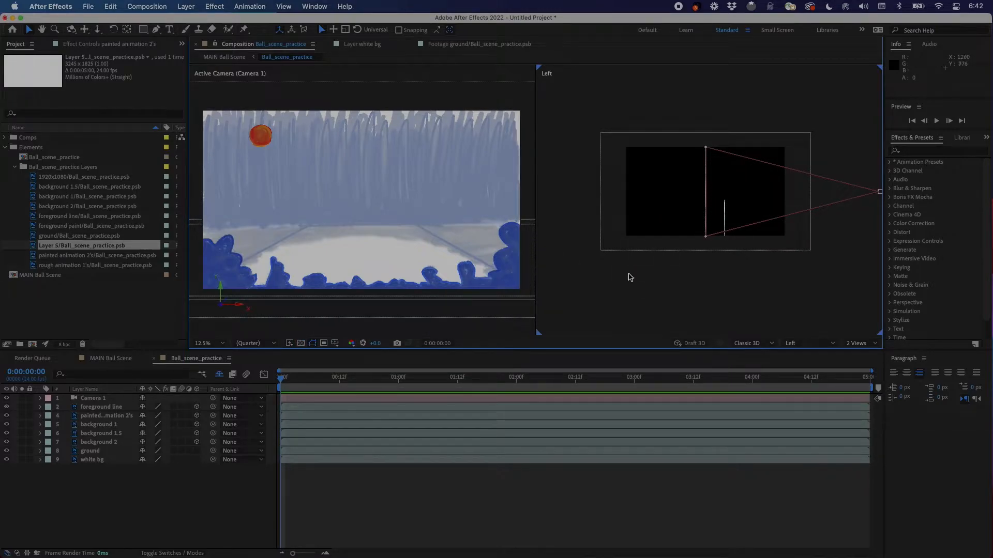
# Push background 1, background 1.5 and background 2 together away from the camera along Z in the Left view.
pyautogui.click(97, 425)
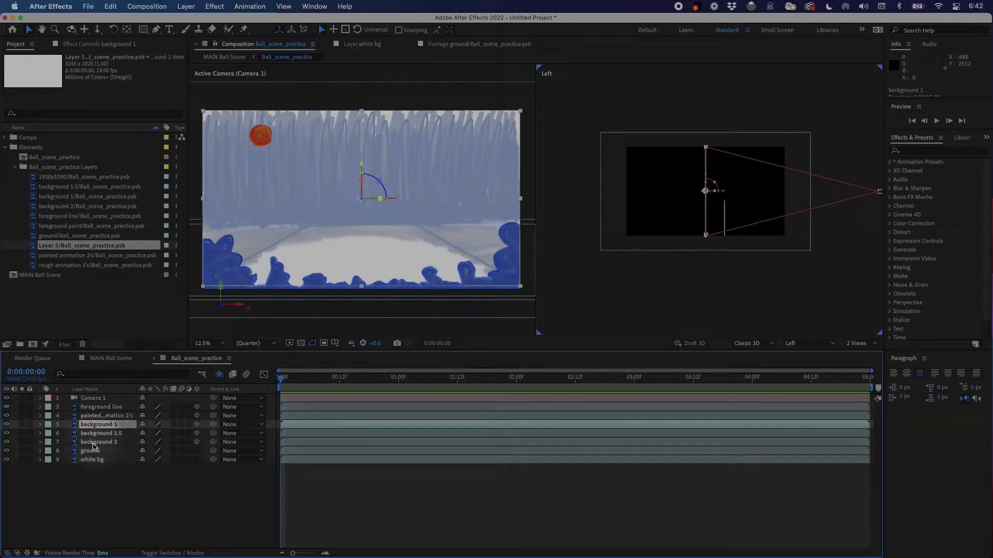
pyautogui.click(197, 442)
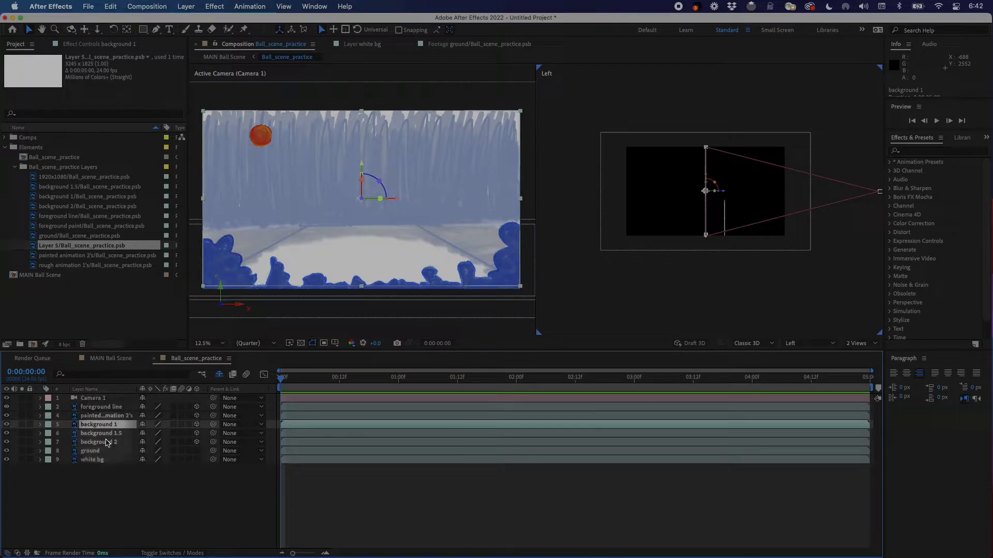
pyautogui.keyDown('shift'); pyautogui.click(109, 442); pyautogui.keyUp('shift')
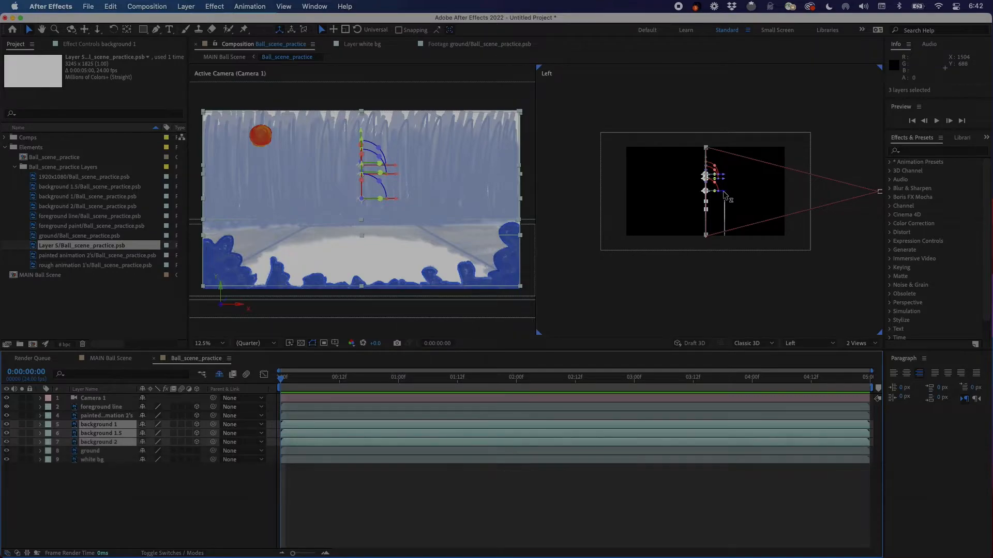
pyautogui.scroll(2, 724, 198)
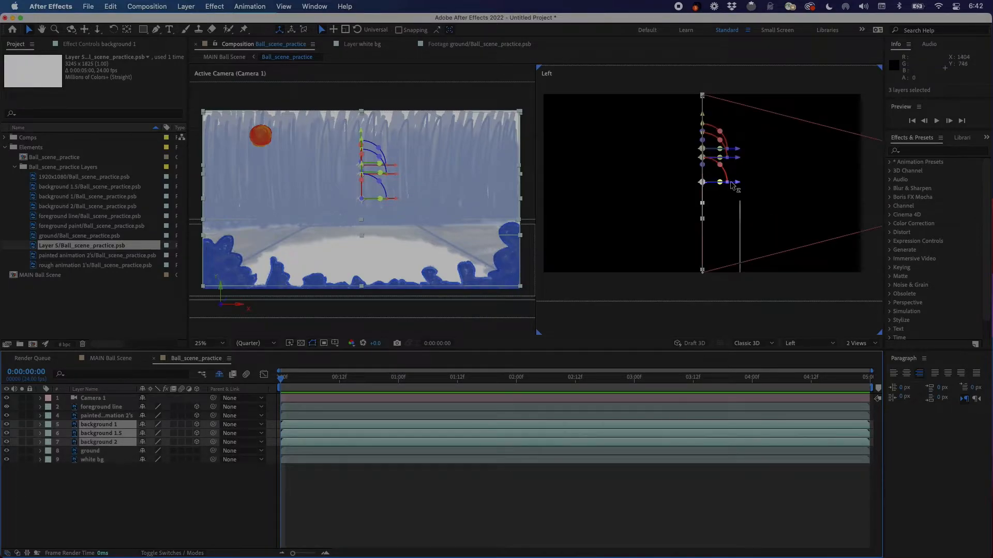
pyautogui.moveTo(736, 185); pyautogui.dragTo(642, 196)
pyautogui.click(104, 494)
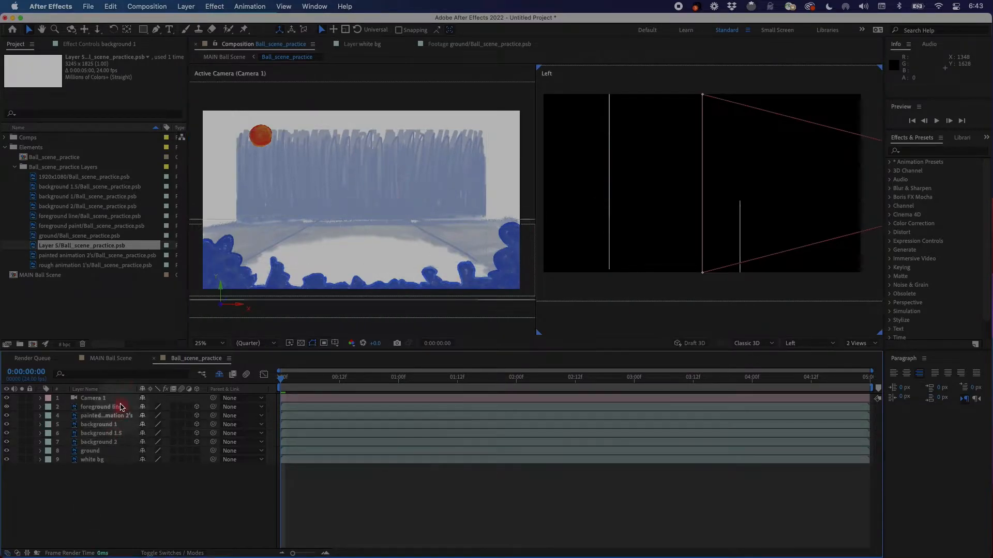
# Check the framing in MAIN Ball Scene, and move the three background layers slightly toward the camera, to a Z position of about 667.
pyautogui.click(118, 362)
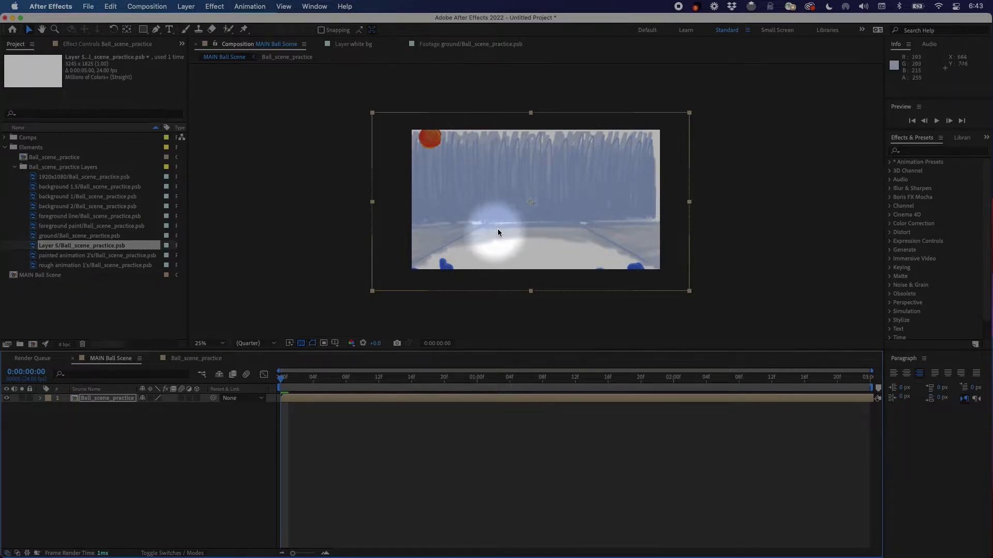
pyautogui.click(186, 361)
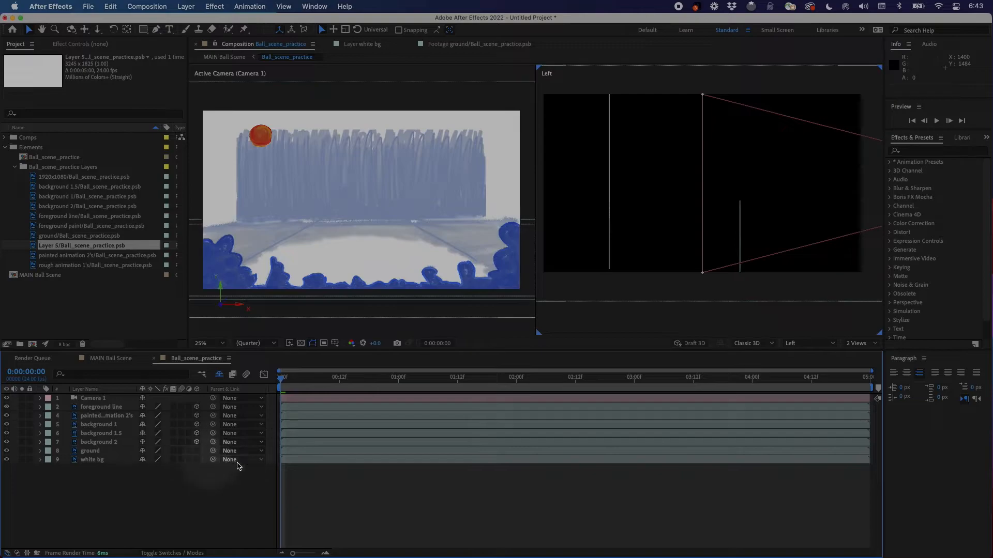
pyautogui.click(107, 443)
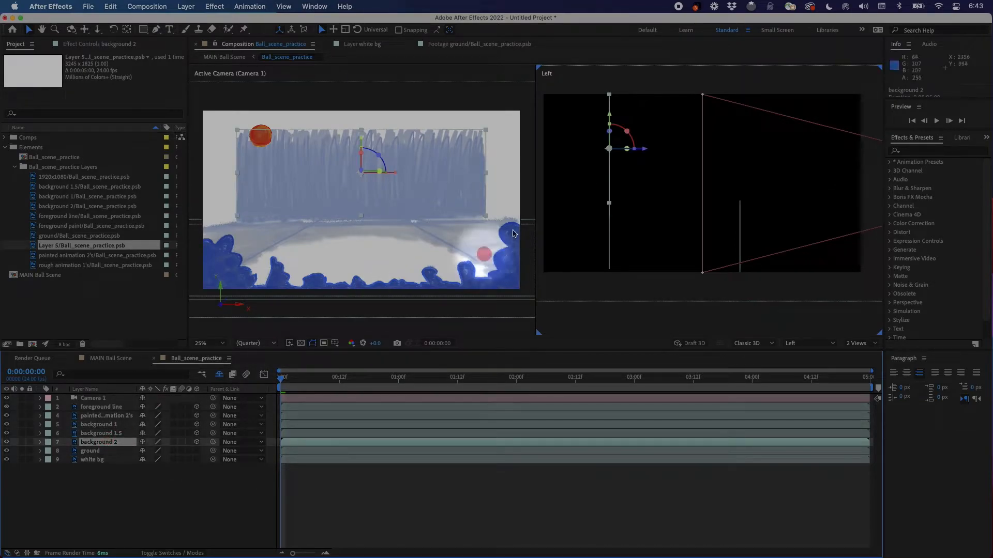
pyautogui.keyDown('shift'); pyautogui.click(98, 425); pyautogui.keyUp('shift')
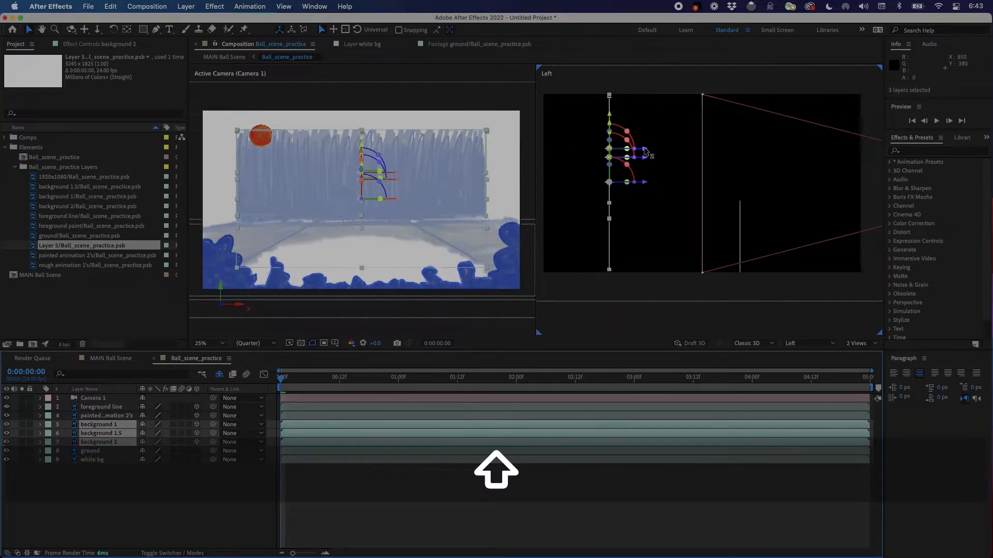
pyautogui.moveTo(646, 151)
pyautogui.mouseDown()
pyautogui.moveTo(665, 152)
pyautogui.moveTo(653, 152)
pyautogui.mouseUp()
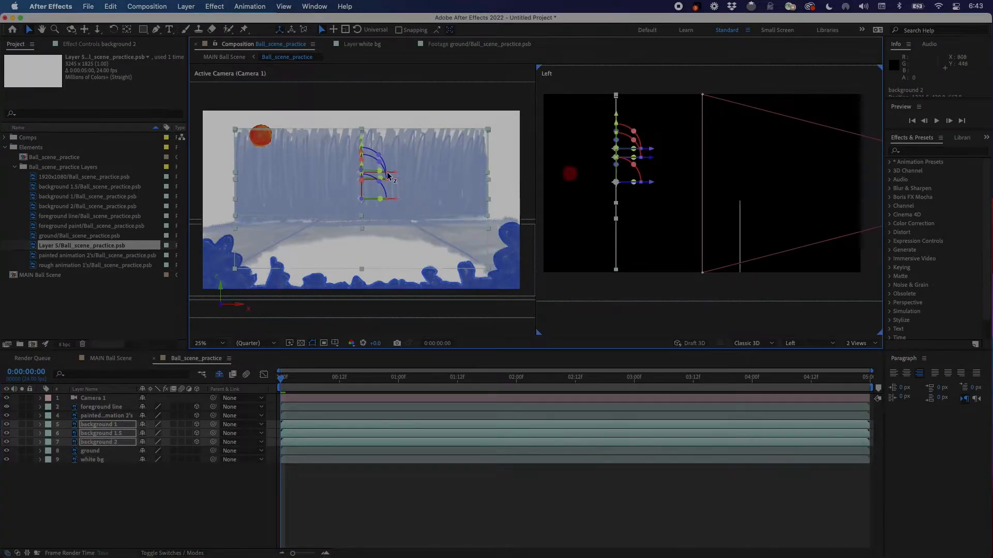
# Shift the three background layers along X to sit slightly right of centre in the camera view, comparing with MAIN Ball Scene.
pyautogui.moveTo(394, 173); pyautogui.dragTo(391, 176)
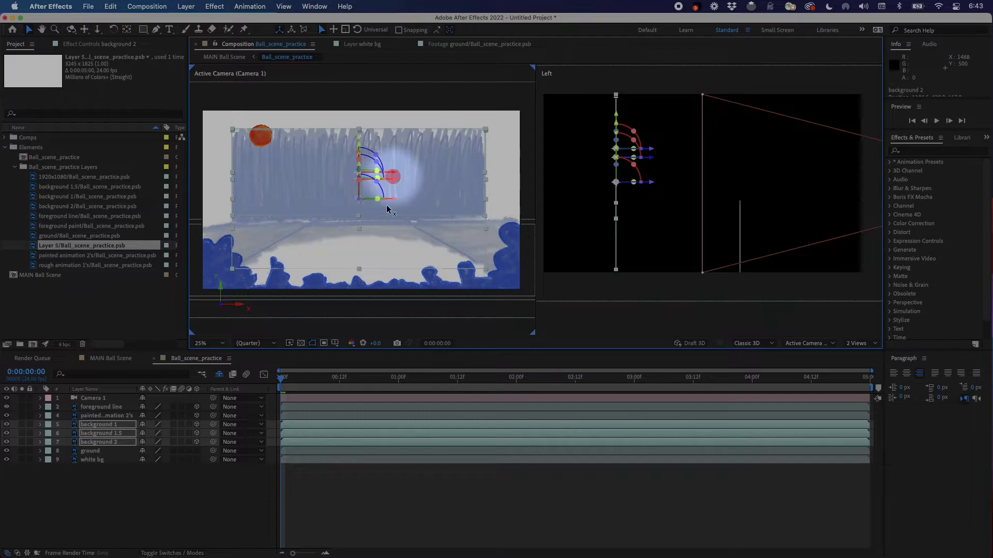
pyautogui.click(103, 360)
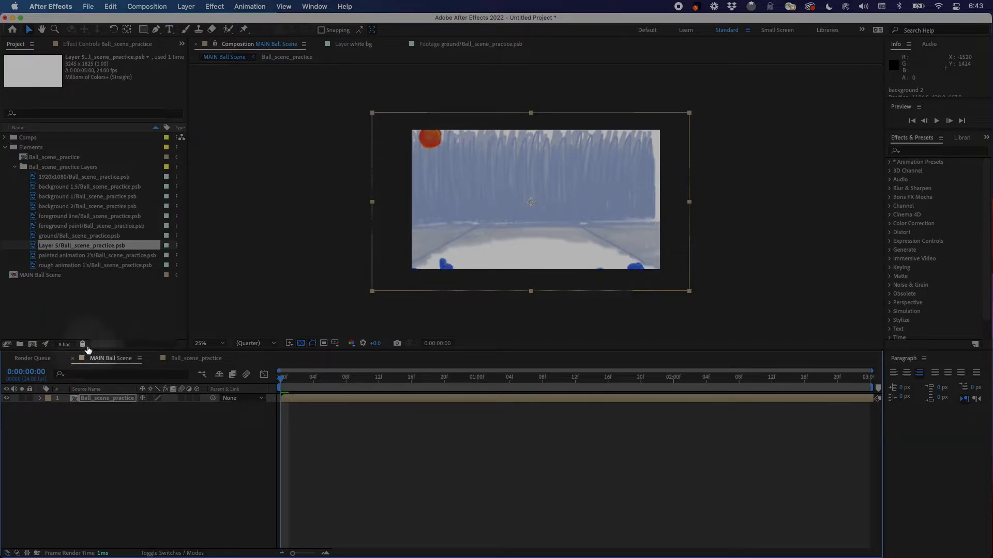
pyautogui.click(202, 360)
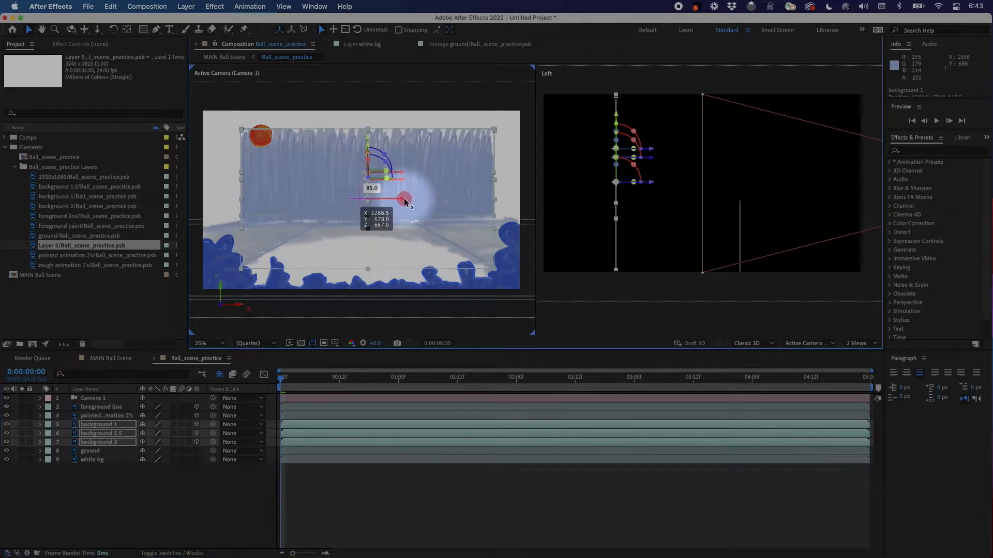
pyautogui.click(121, 360)
pyautogui.click(197, 359)
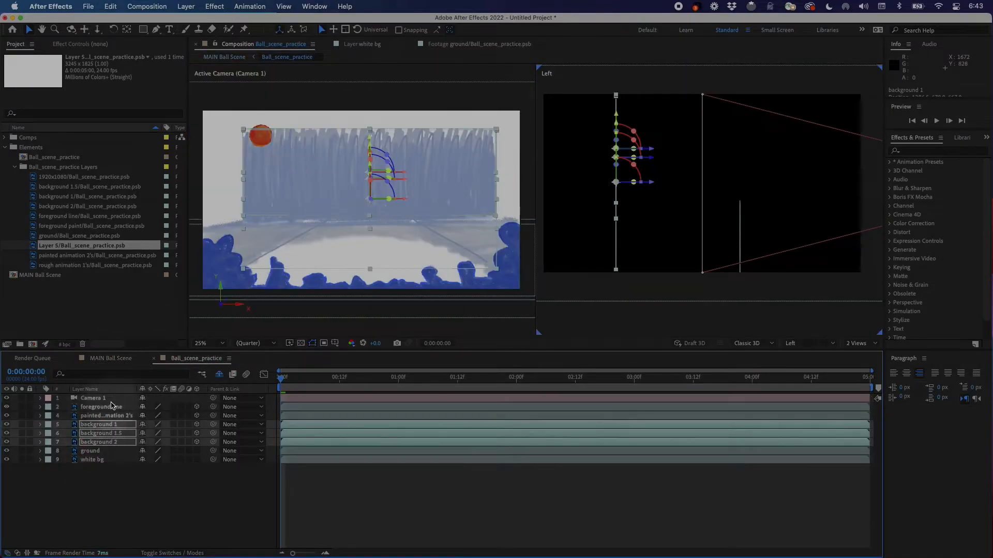
# Raise the foreground line layer along Y in the camera view to about Y 924, comparing the framing with MAIN Ball Scene.
pyautogui.click(102, 407)
pyautogui.moveTo(355, 227); pyautogui.dragTo(373, 209)
pyautogui.click(111, 359)
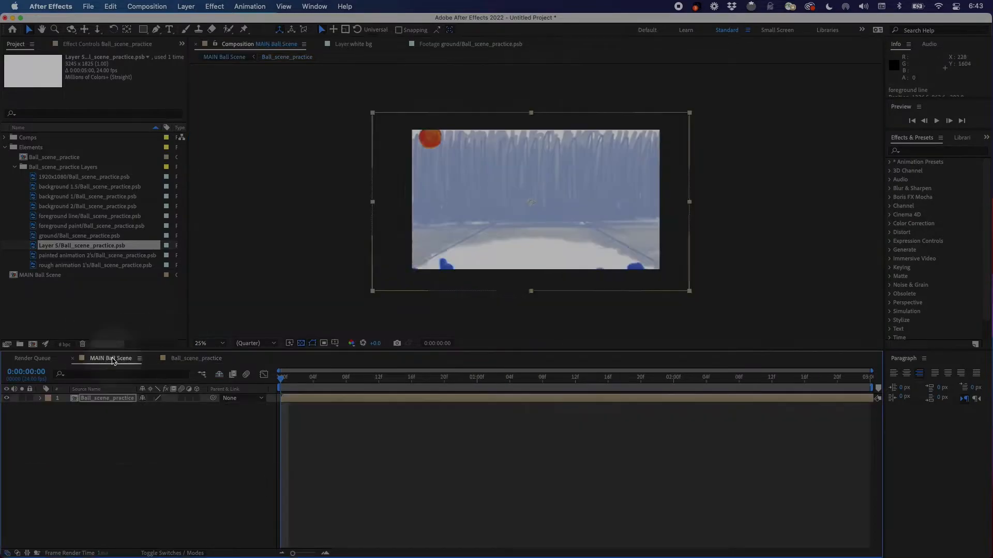
pyautogui.click(198, 359)
pyautogui.click(362, 206)
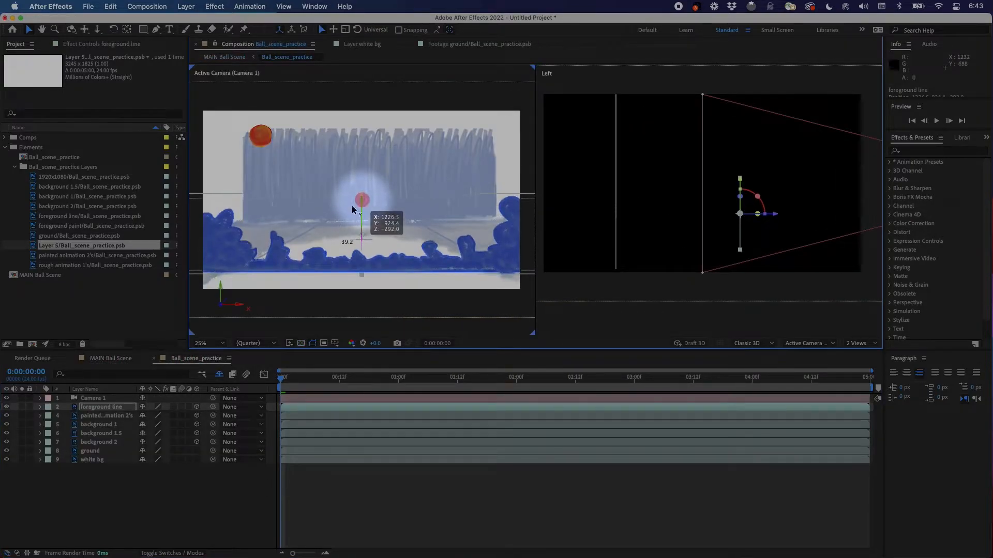
pyautogui.click(111, 358)
pyautogui.click(196, 358)
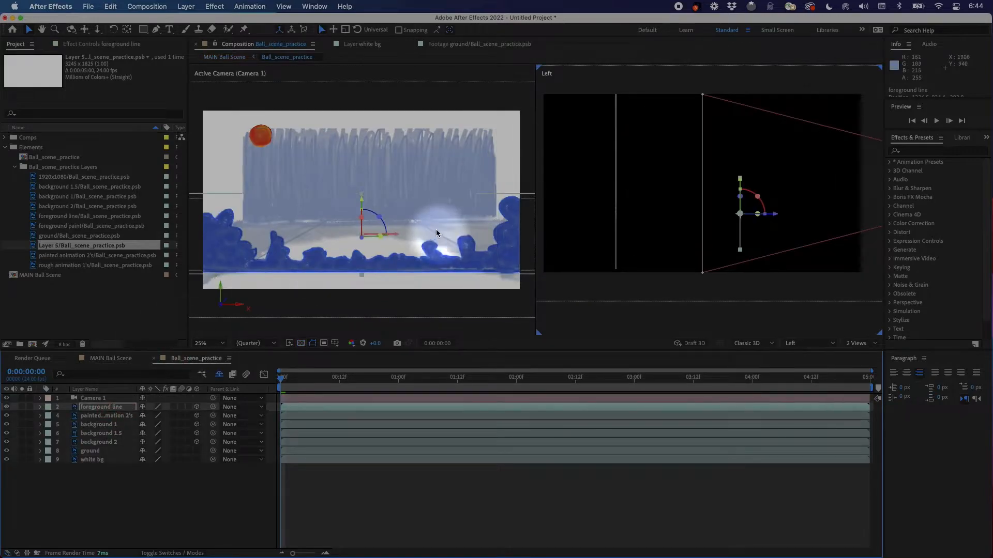
# Push background 2 and background 1.5 back along Z behind background 1 in the Left view, and check MAIN Ball Scene.
pyautogui.click(112, 426)
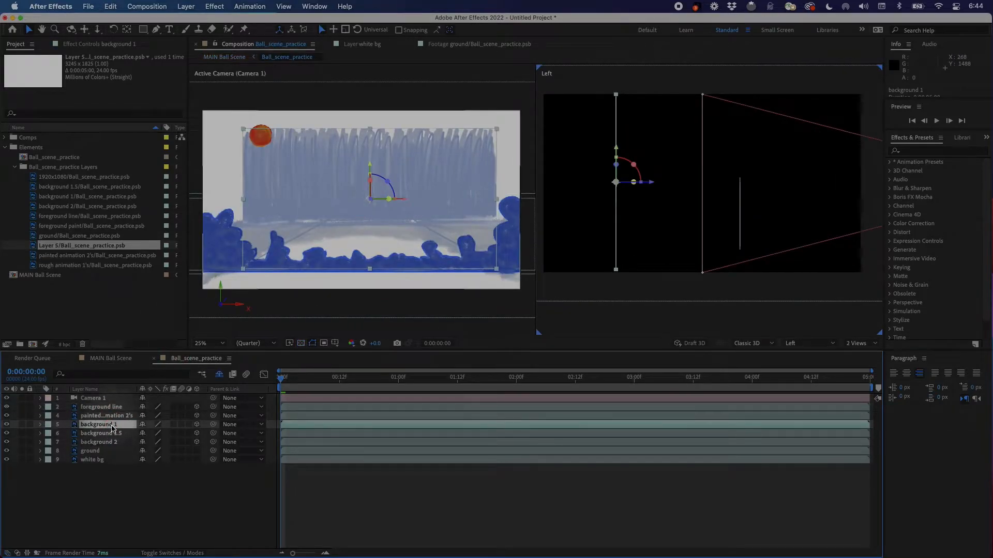
pyautogui.click(106, 445)
pyautogui.moveTo(635, 138); pyautogui.dragTo(662, 164)
pyautogui.click(101, 434)
pyautogui.click(120, 425)
pyautogui.click(101, 434)
pyautogui.scroll(-2, 661, 226)
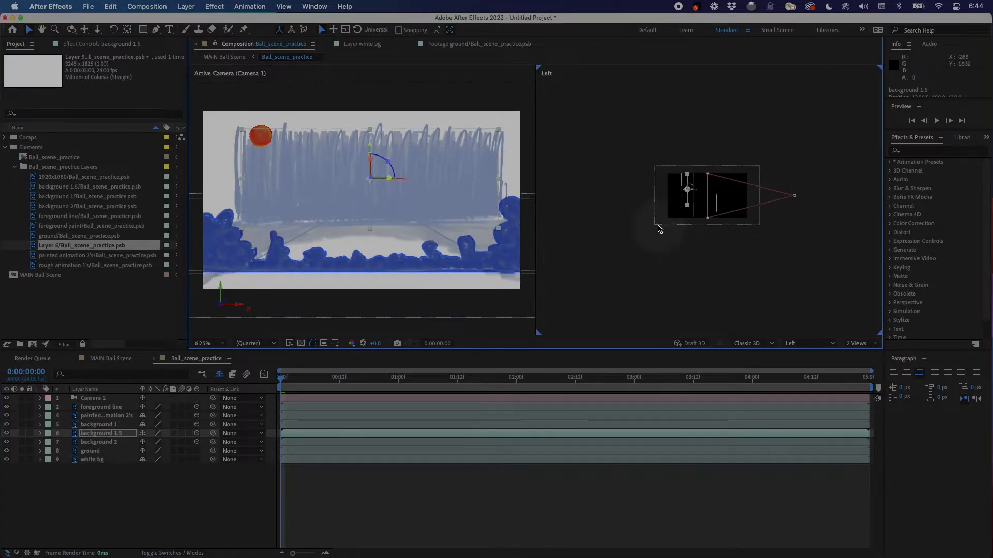
pyautogui.click(111, 359)
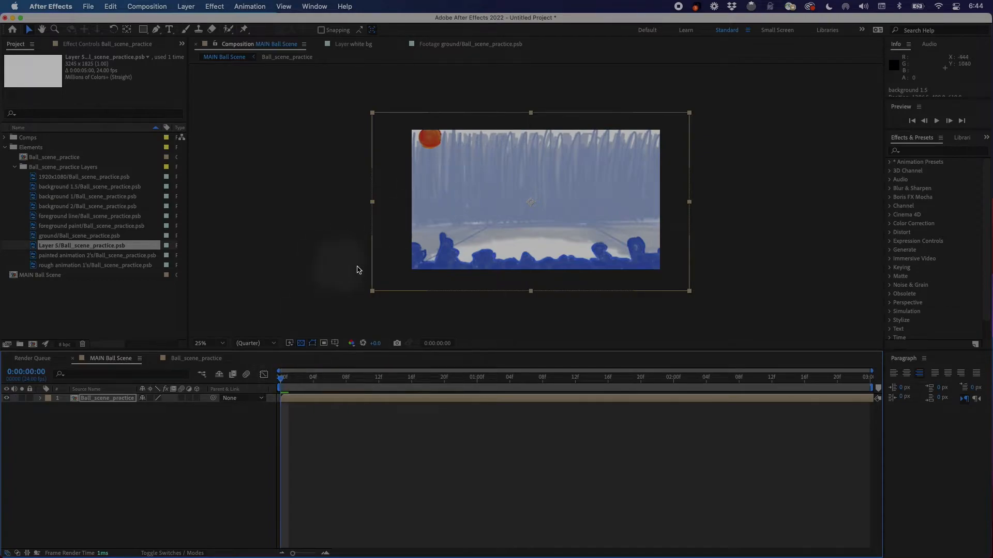
pyautogui.click(185, 362)
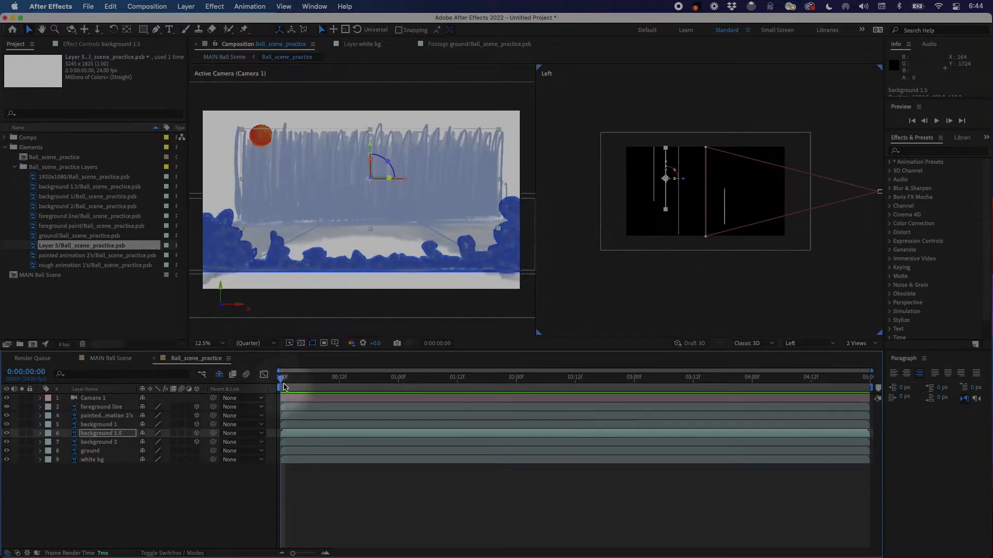
# Move background 1.5, background 1 and background 2 individually toward the camera along Z, keeping them spaced apart and comparing with MAIN Ball Scene.
pyautogui.click(110, 359)
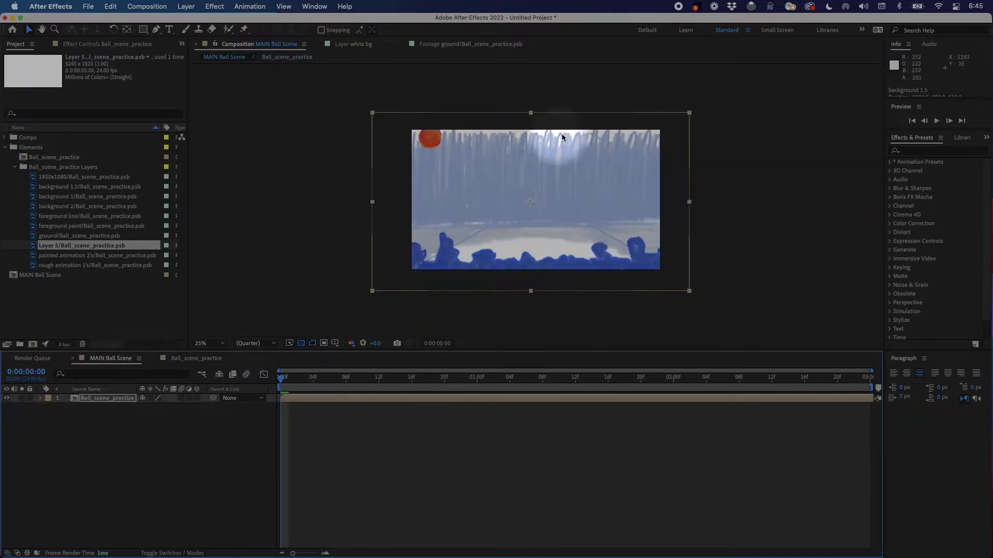
pyautogui.click(198, 359)
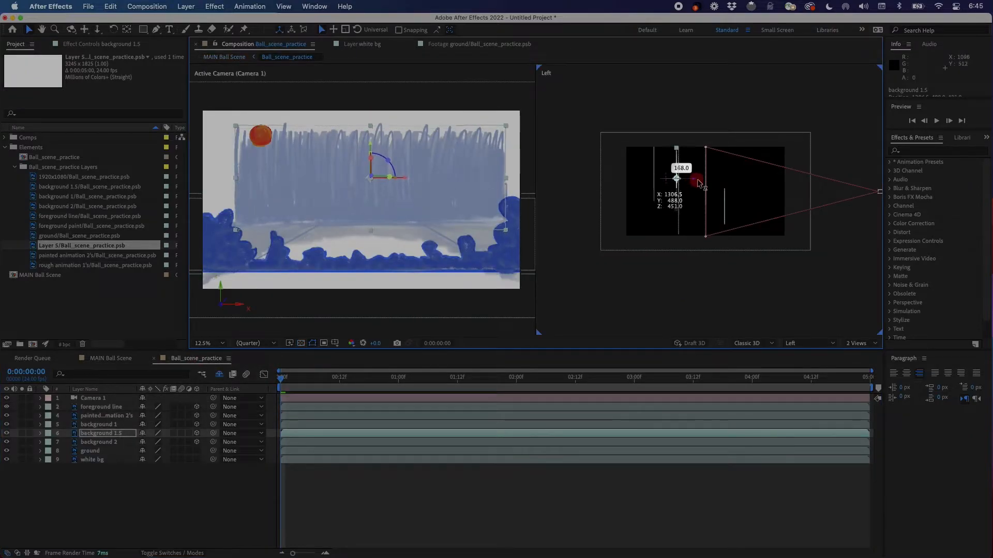
pyautogui.click(99, 425)
pyautogui.click(110, 358)
pyautogui.click(192, 360)
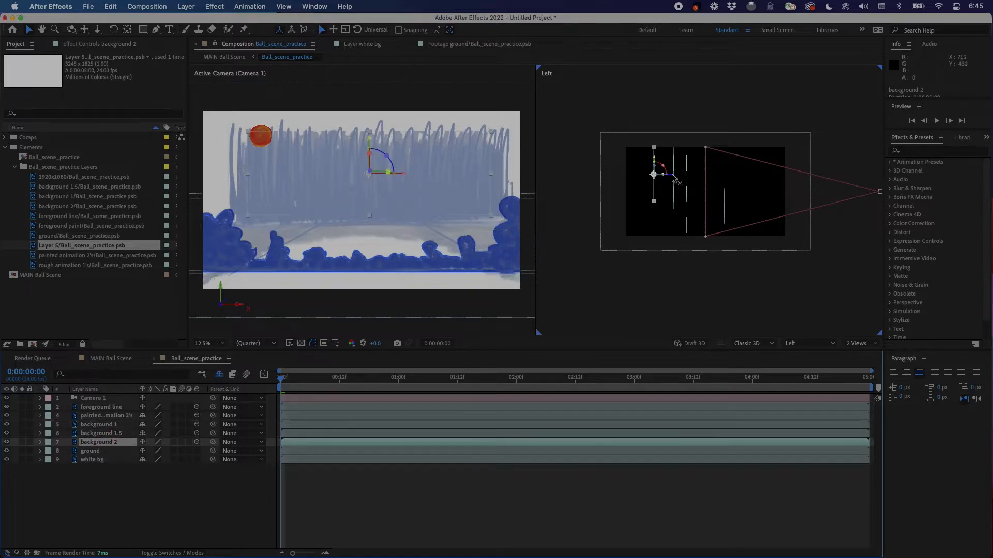
pyautogui.click(108, 360)
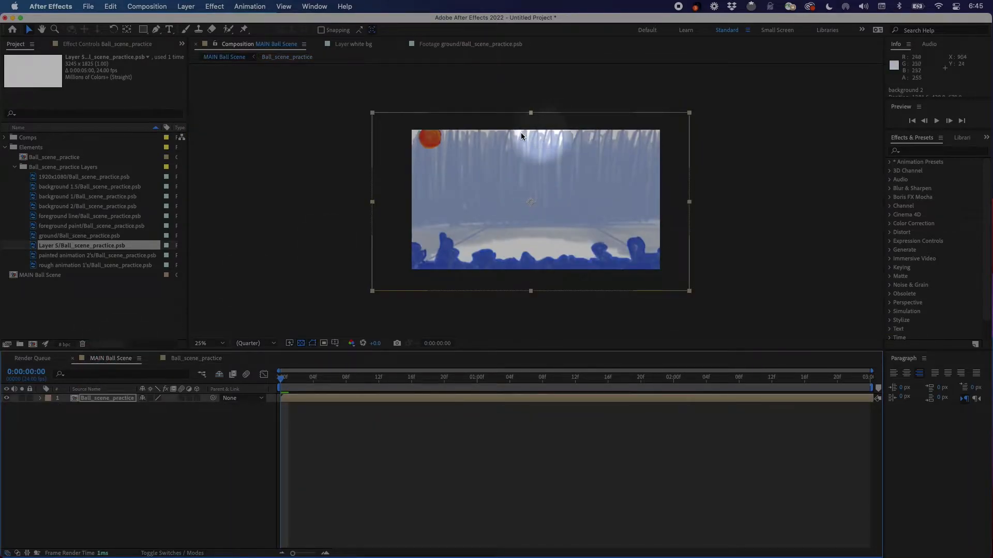
pyautogui.click(179, 360)
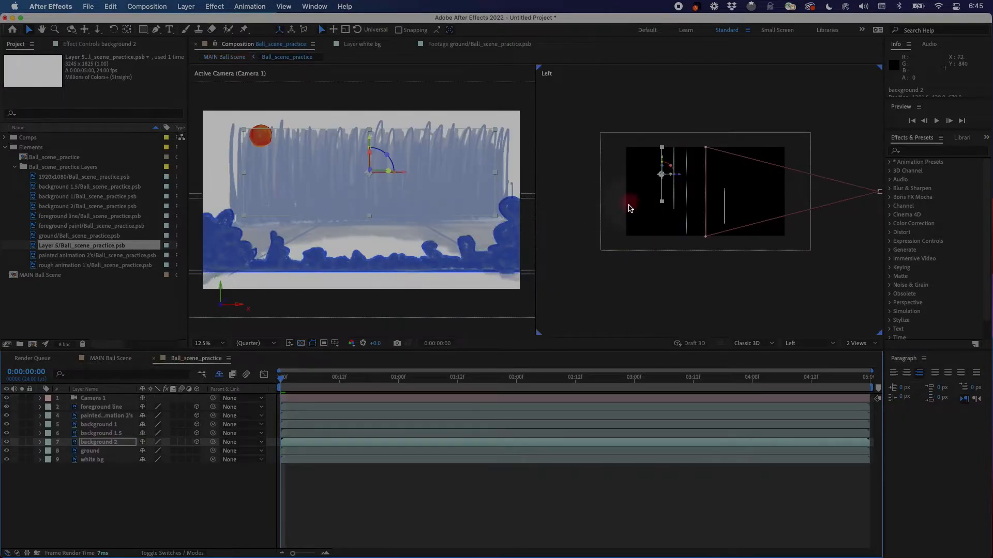
# Select Camera 1 and expand its properties in the timeline.
pyautogui.click(339, 398)
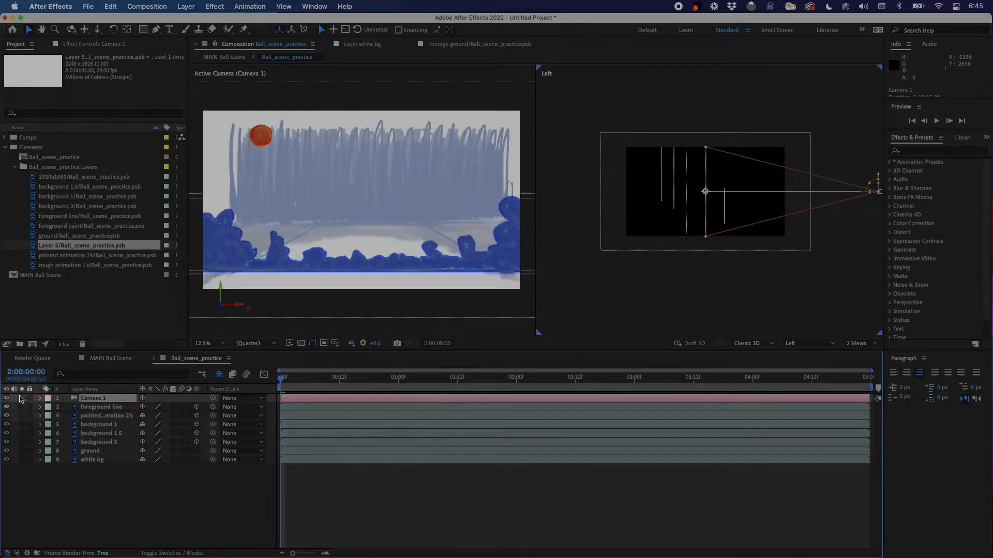
pyautogui.click(41, 399)
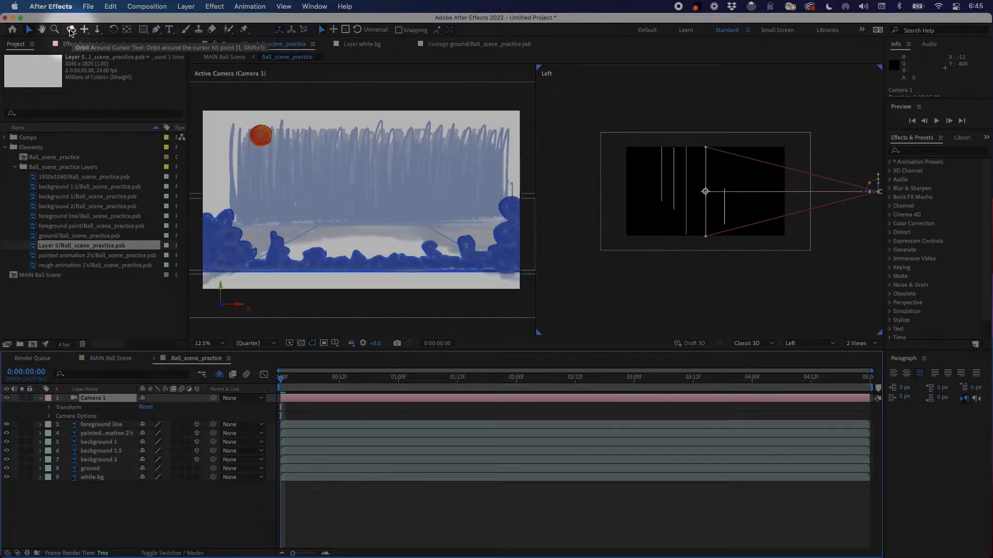
# Try orbiting Camera 1 around the scene with the Orbit Around Cursor tool, and undo the orbit moves.
pyautogui.click(71, 30)
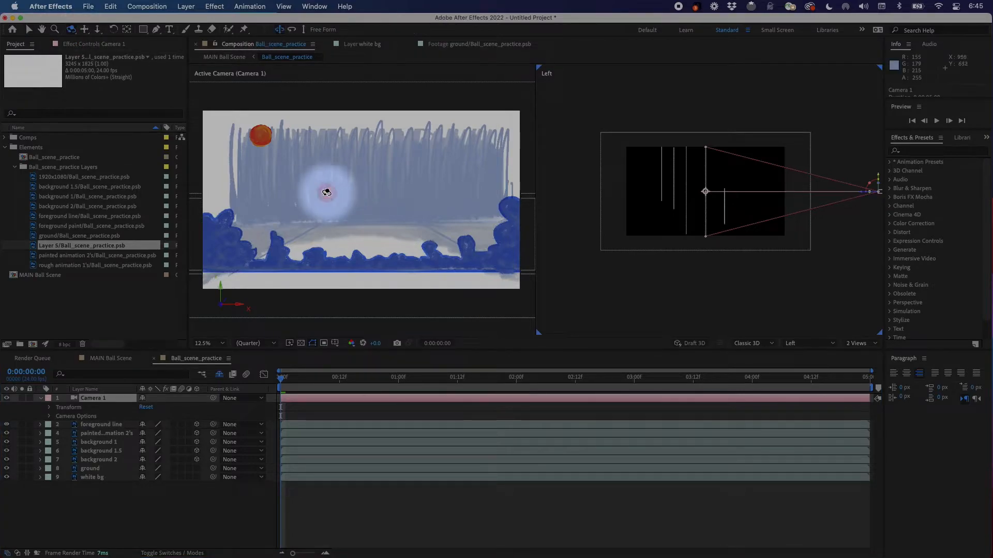
pyautogui.moveTo(354, 202); pyautogui.dragTo(635, 199)
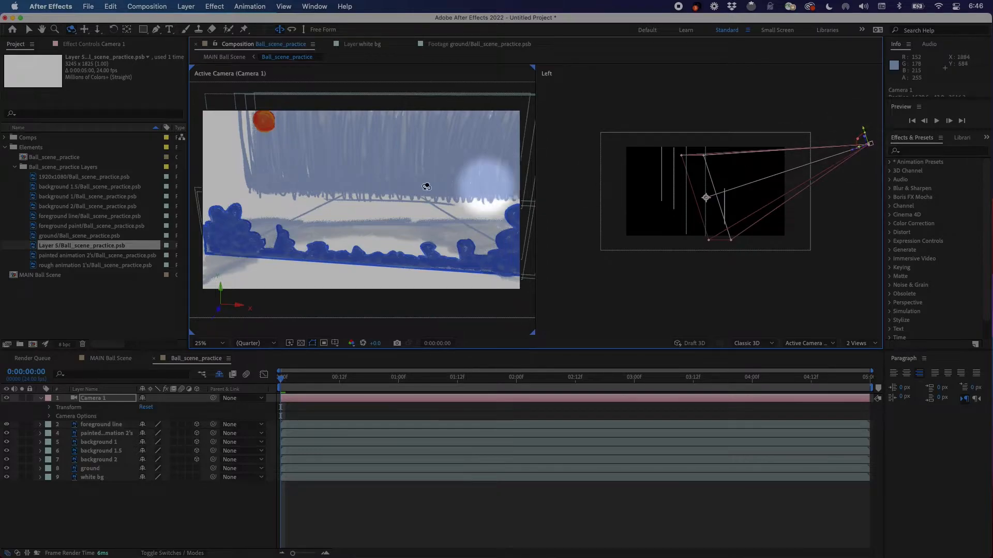
pyautogui.moveTo(359, 191); pyautogui.dragTo(376, 171)
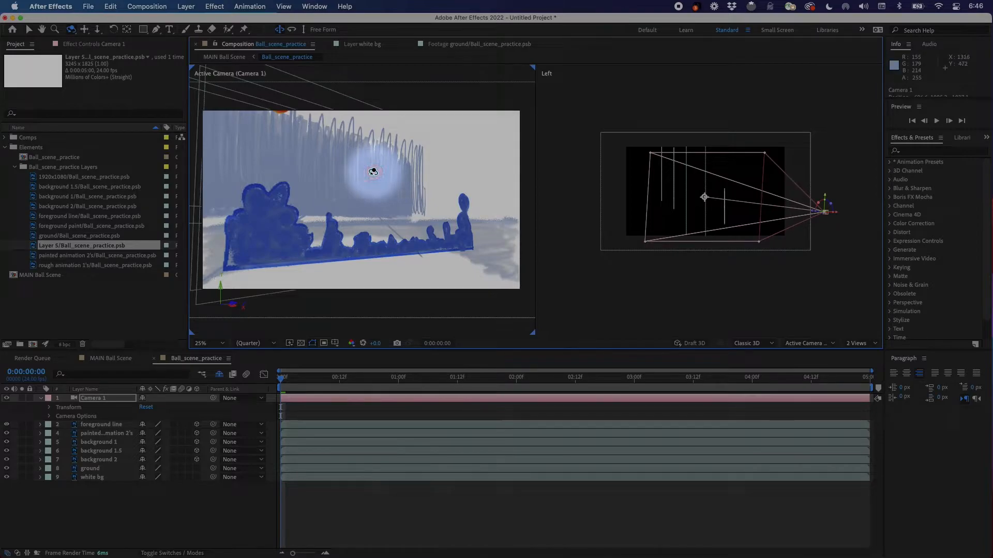
pyautogui.press('super+z')
pyautogui.press('super+z')
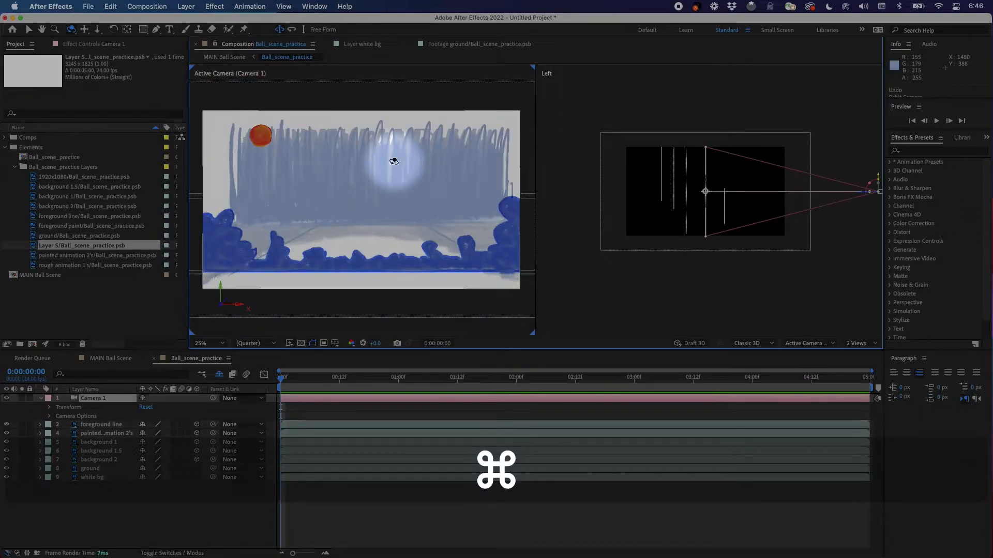
# Pan Camera 1 slightly so the scene shifts right and down in the camera view, and compare it with MAIN Ball Scene.
pyautogui.click(85, 29)
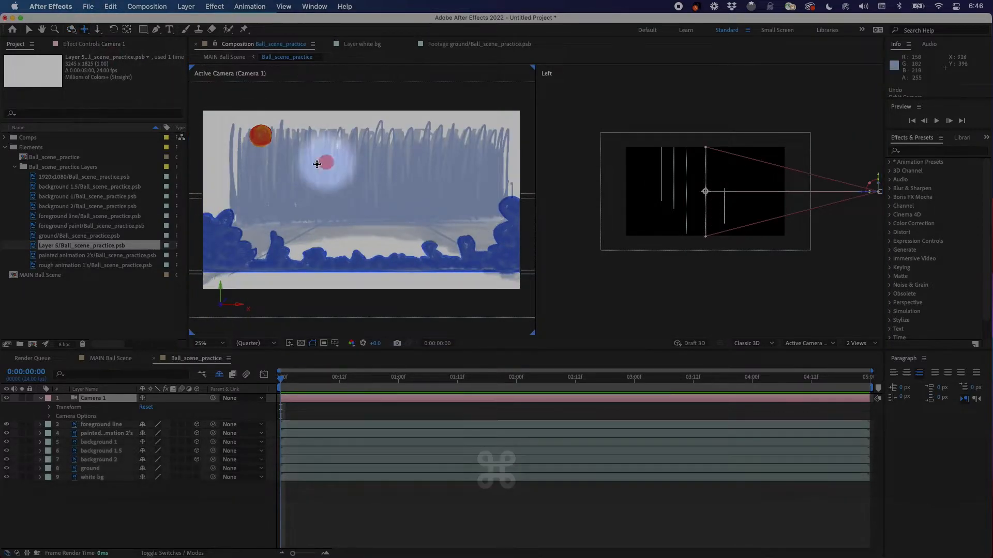
pyautogui.moveTo(361, 191)
pyautogui.mouseDown()
pyautogui.moveTo(362, 202)
pyautogui.moveTo(374, 199)
pyautogui.moveTo(374, 181)
pyautogui.moveTo(348, 181)
pyautogui.moveTo(345, 192)
pyautogui.moveTo(381, 193)
pyautogui.moveTo(346, 192)
pyautogui.moveTo(366, 192)
pyautogui.mouseUp()
pyautogui.scroll(-1, 331, 227)
pyautogui.click(166, 372)
pyautogui.scroll(1, 352, 277)
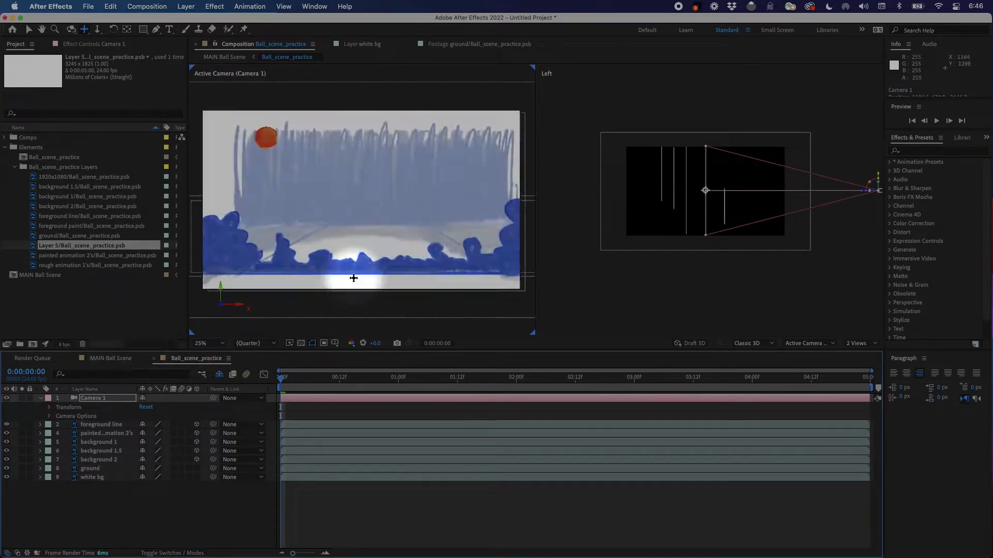
pyautogui.click(120, 357)
pyautogui.click(480, 178)
pyautogui.doubleClick(541, 223)
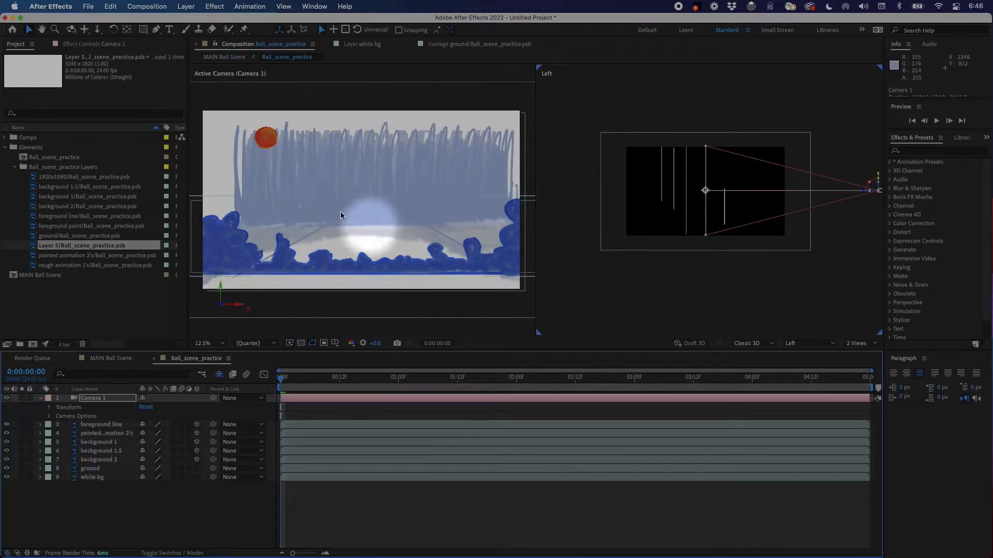
# Pan Camera 1 slightly downward so the scene sits higher in the frame, and check the result in MAIN Ball Scene.
pyautogui.click(84, 29)
pyautogui.moveTo(366, 206); pyautogui.dragTo(367, 200)
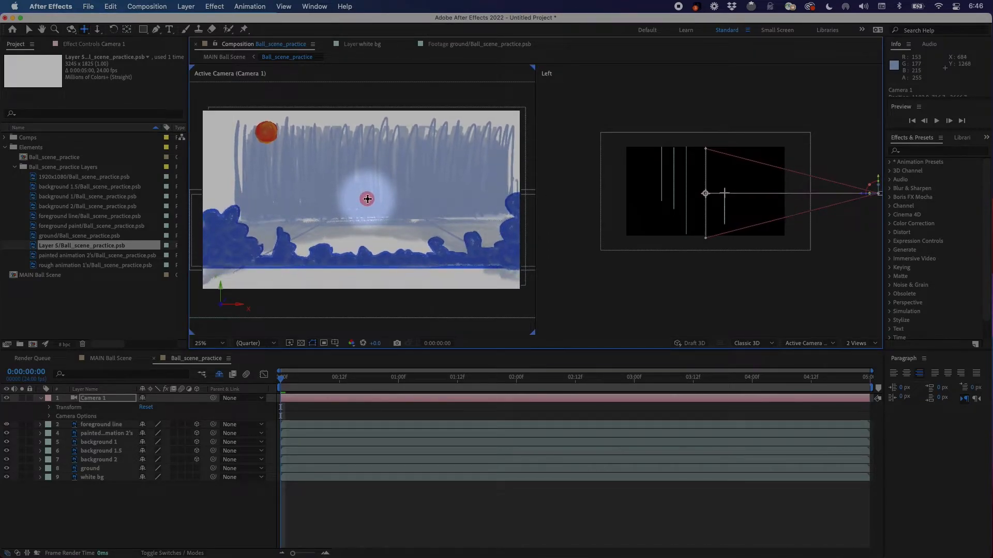
pyautogui.click(242, 377)
pyautogui.click(112, 361)
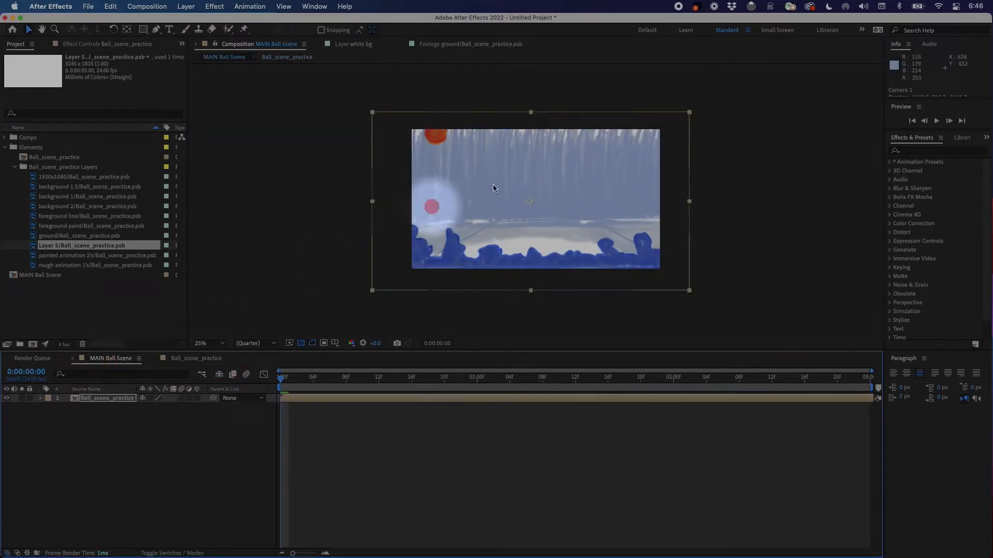
pyautogui.click(198, 359)
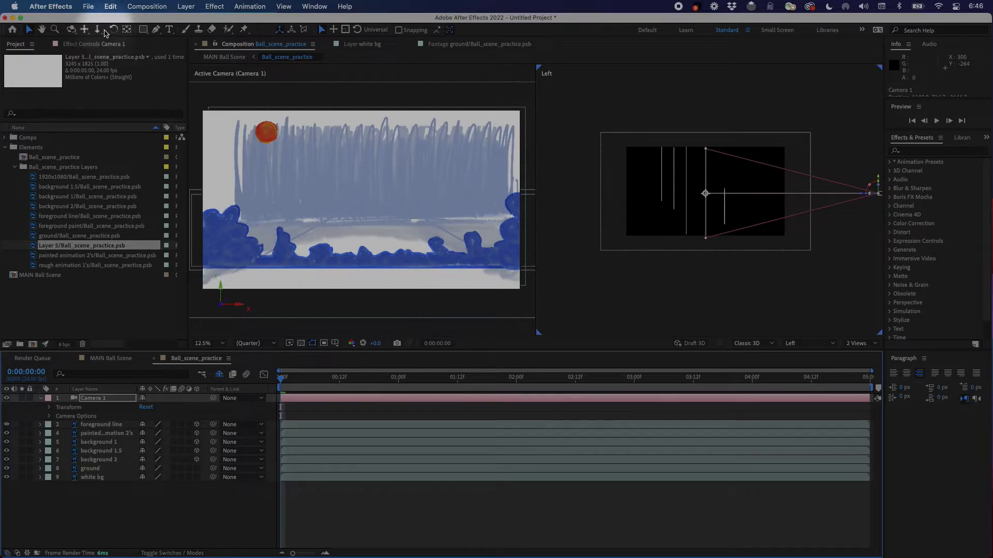
# Dolly Camera 1 in toward the scene, and check the closer framing in MAIN Ball Scene.
pyautogui.click(97, 29)
pyautogui.click(368, 214)
pyautogui.moveTo(367, 214); pyautogui.dragTo(199, 318)
pyautogui.click(109, 359)
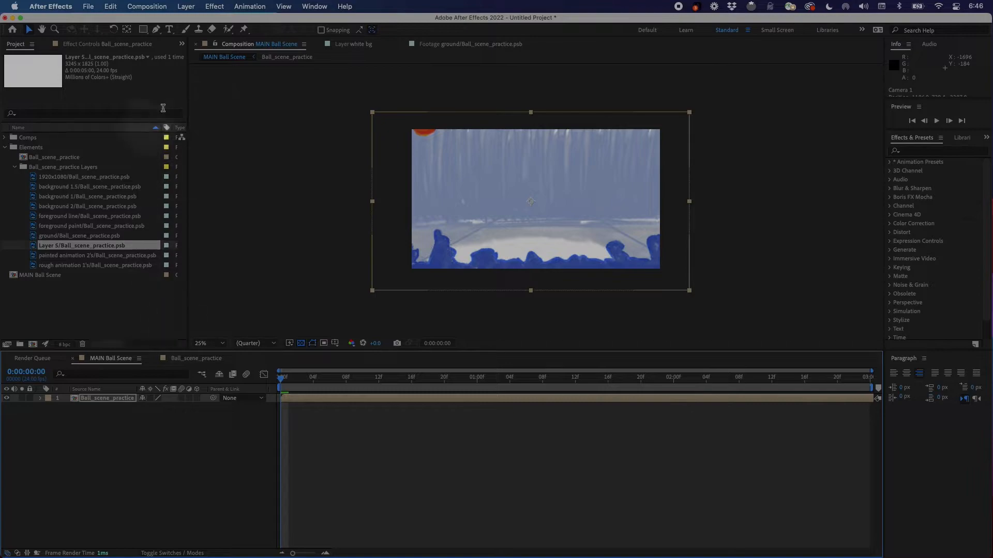
pyautogui.click(191, 359)
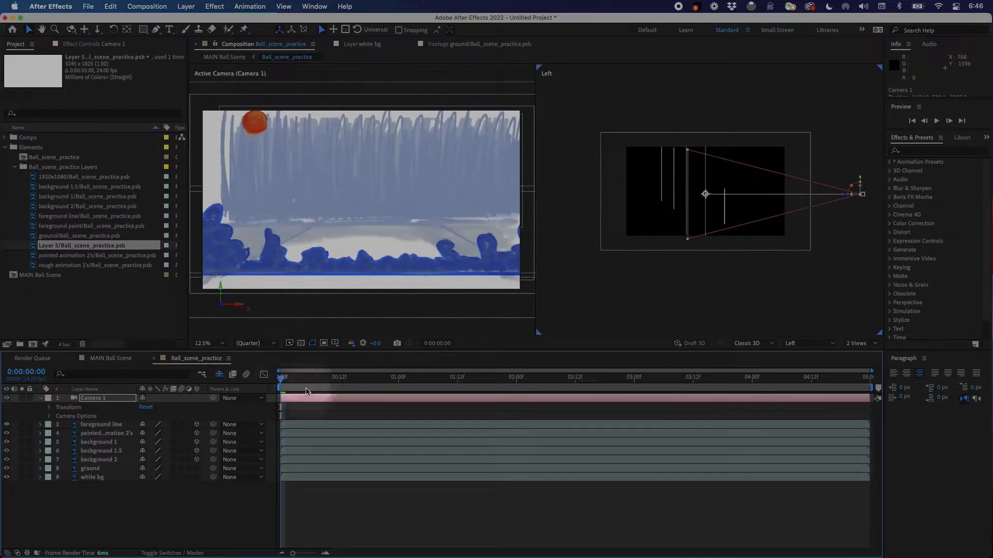
# Dolly Camera 1 back out by a small amount, and compare the framing in MAIN Ball Scene.
pyautogui.click(97, 29)
pyautogui.moveTo(360, 199); pyautogui.dragTo(361, 209)
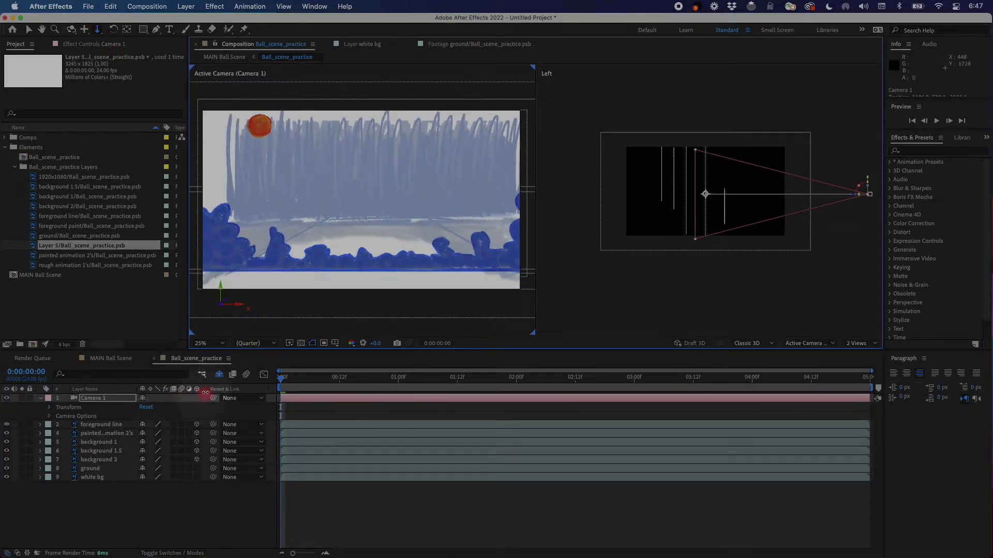
pyautogui.click(111, 358)
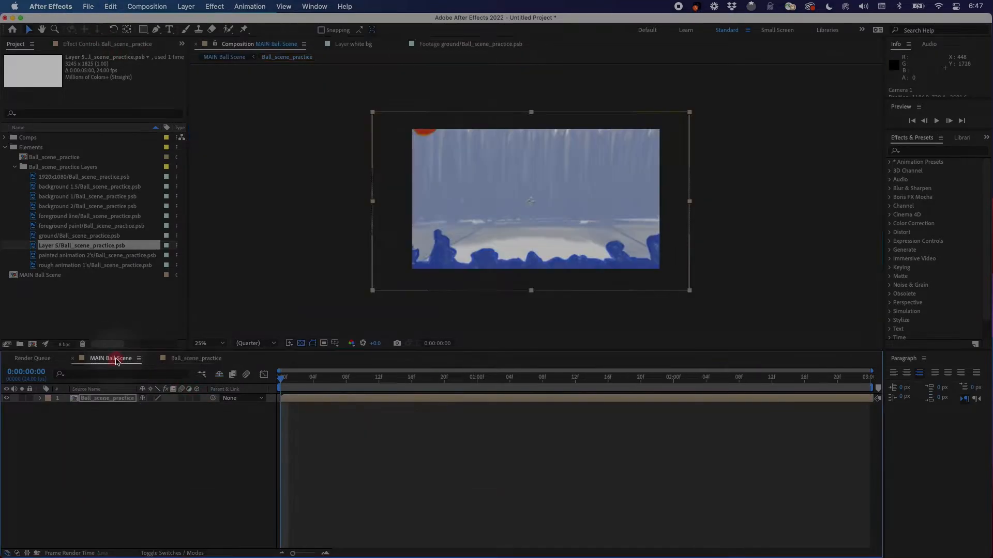
pyautogui.click(191, 358)
# Dolly the camera farther back until roughly its distance before the dolly-in, and review the framing in MAIN Ball Scene.
pyautogui.click(365, 222)
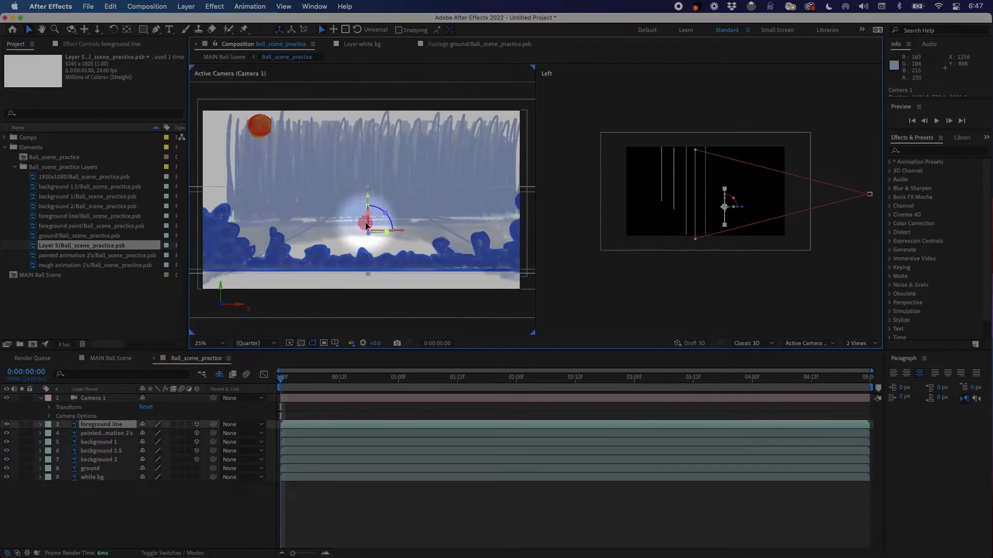
pyautogui.click(97, 28)
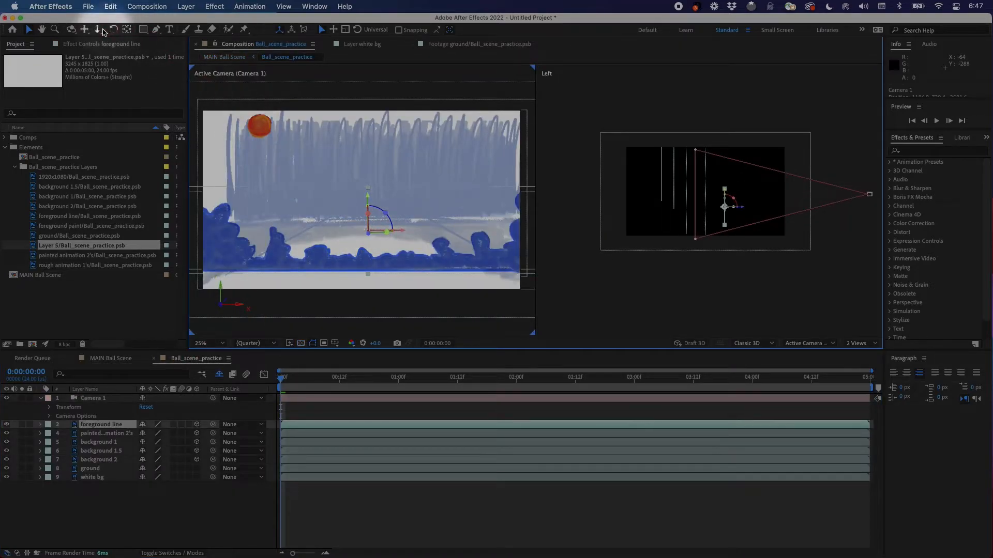
pyautogui.click(358, 169)
pyautogui.moveTo(359, 169); pyautogui.dragTo(361, 181)
pyautogui.click(110, 359)
pyautogui.click(94, 360)
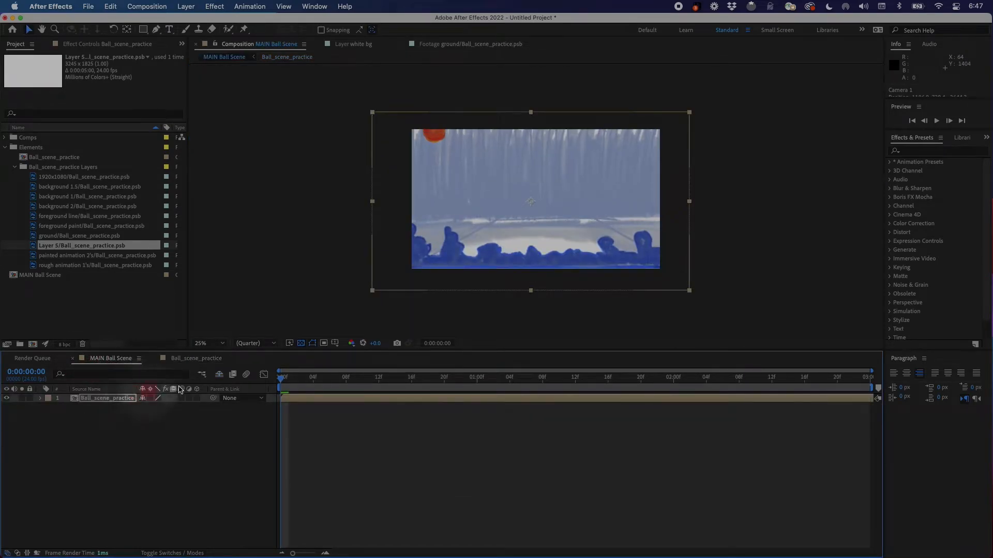
pyautogui.click(195, 360)
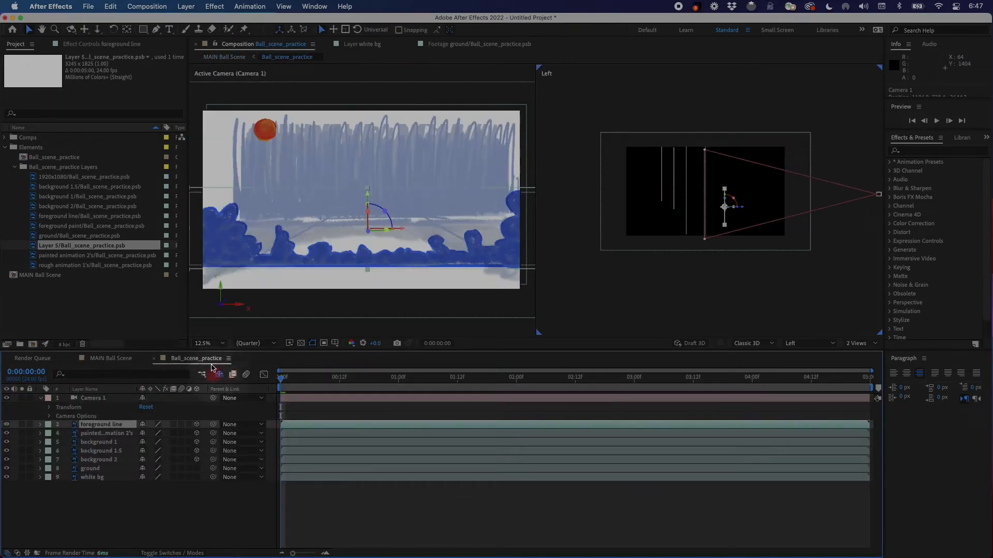
# Pull the camera back once more so the foreground bushes fit within the camera view, and check MAIN Ball Scene.
pyautogui.click(97, 30)
pyautogui.moveTo(377, 157); pyautogui.dragTo(375, 167)
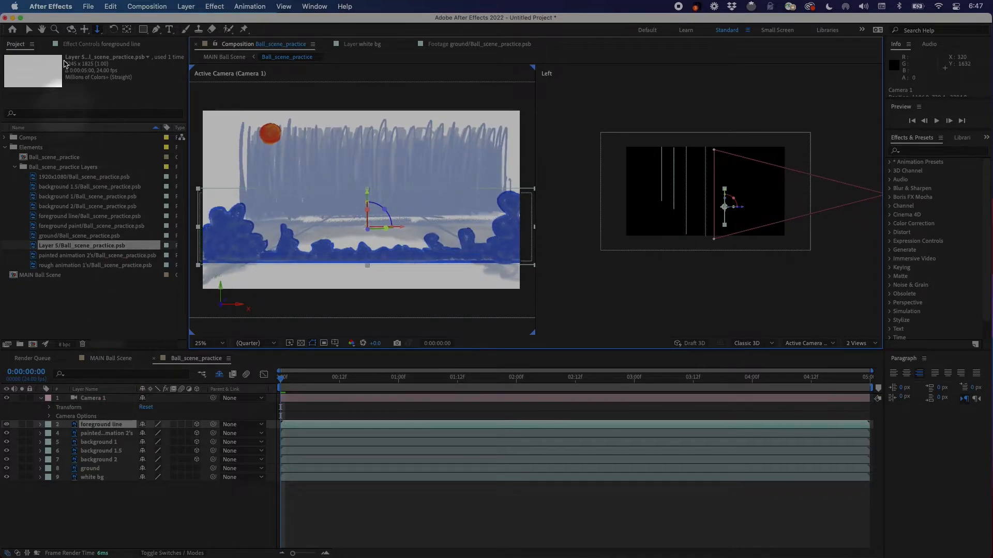
pyautogui.click(116, 359)
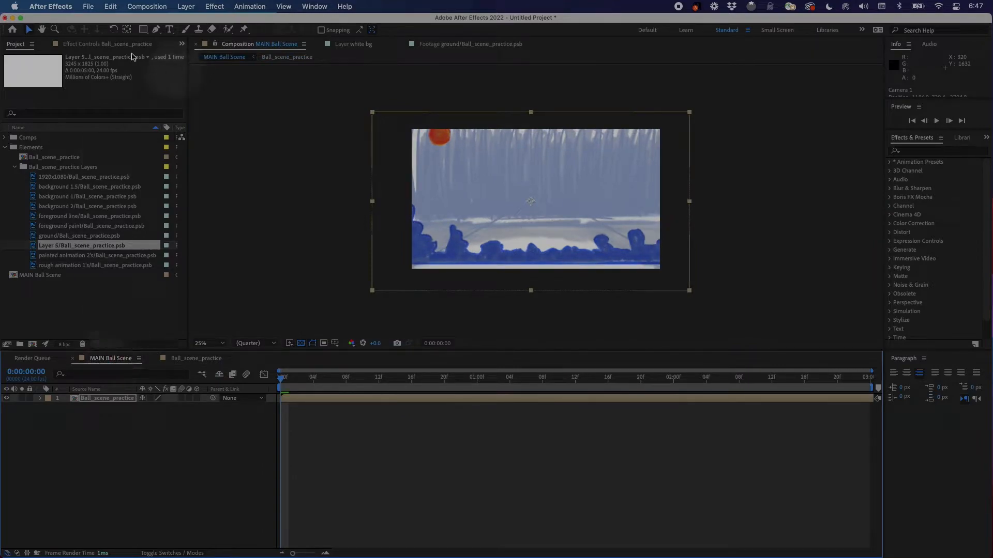
pyautogui.click(197, 359)
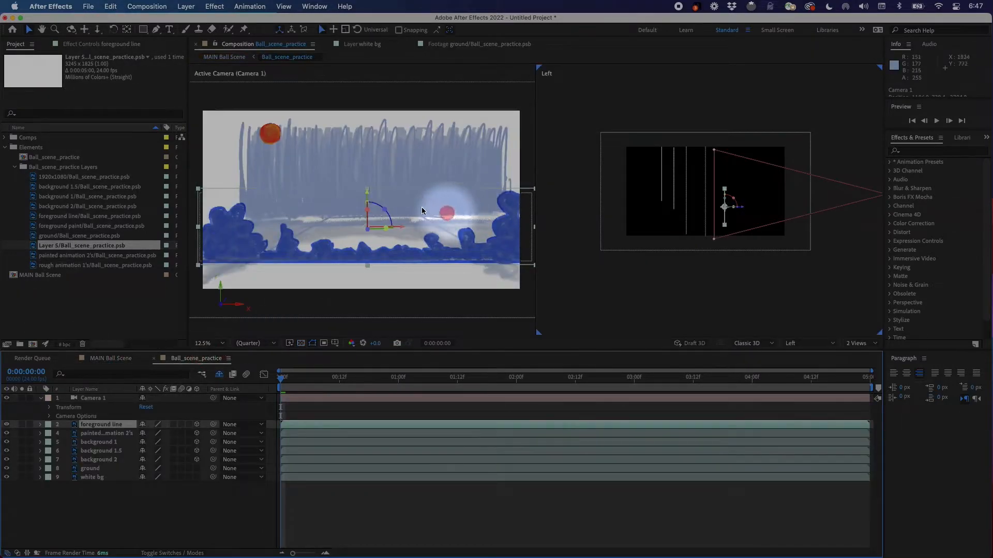
# Dolly Camera 1 slightly closer to the scene, and check the framing in MAIN Ball Scene.
pyautogui.click(98, 29)
pyautogui.moveTo(375, 167); pyautogui.dragTo(394, 163)
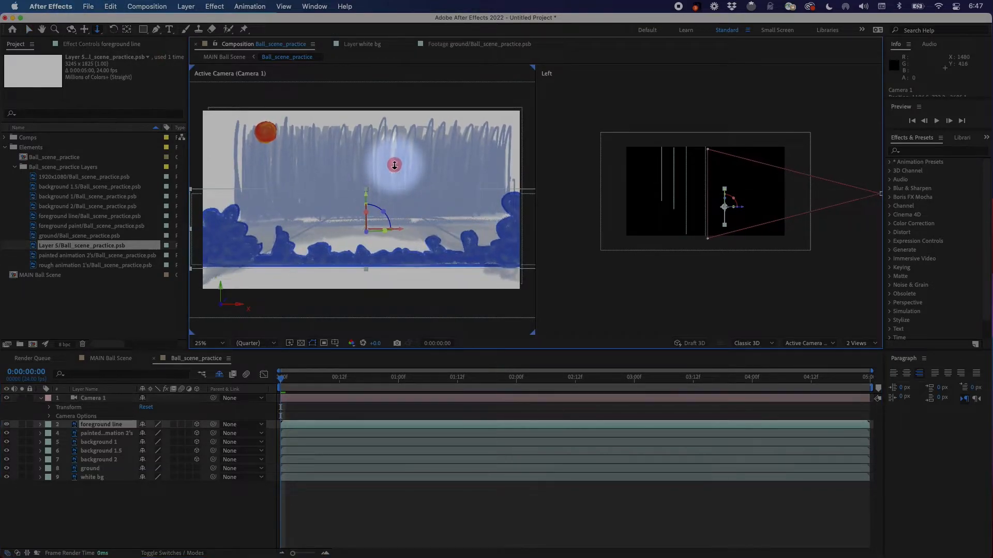
pyautogui.click(106, 359)
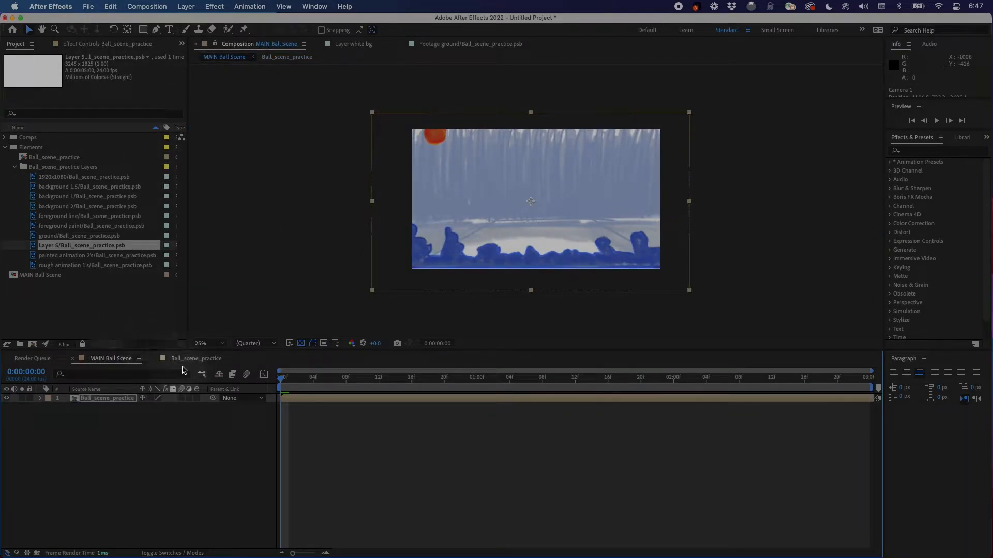
# Pan Camera 1 up by a small amount in Ball_scene_practice, and check the framing in MAIN Ball Scene.
pyautogui.click(193, 359)
pyautogui.click(84, 29)
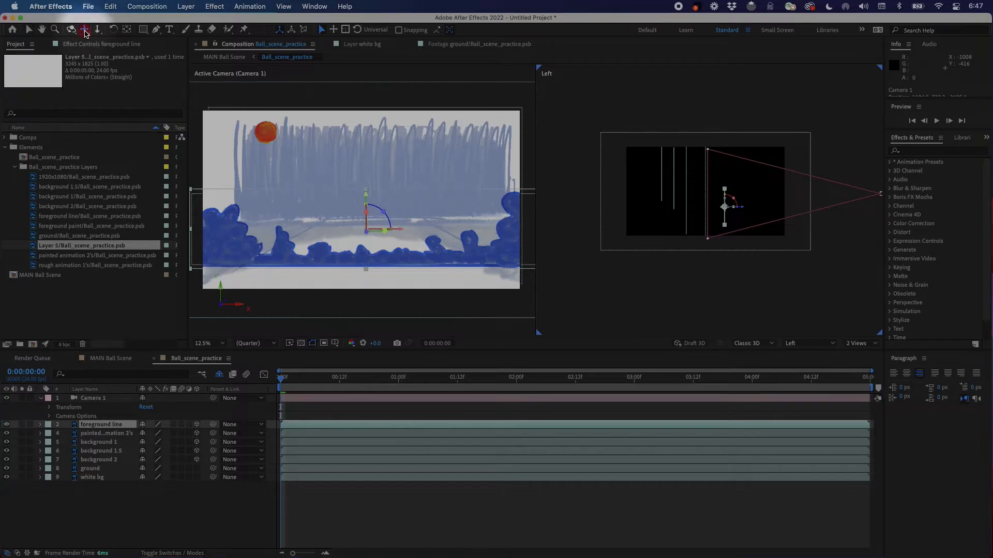
pyautogui.click(377, 156)
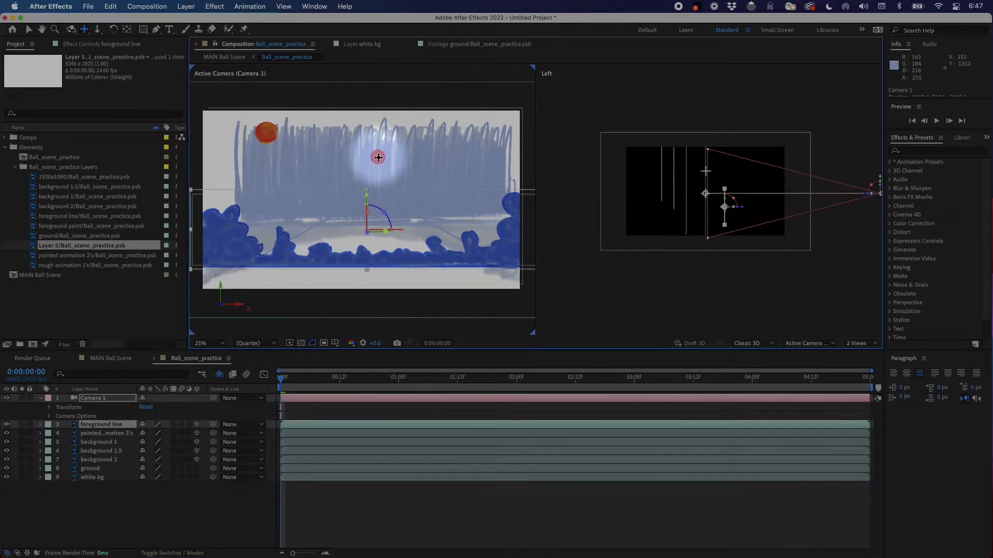
pyautogui.click(120, 339)
pyautogui.click(114, 358)
# Start Point of Interest and Position keyframes for Camera 1 at the beginning of Ball_scene_practice.
pyautogui.click(204, 359)
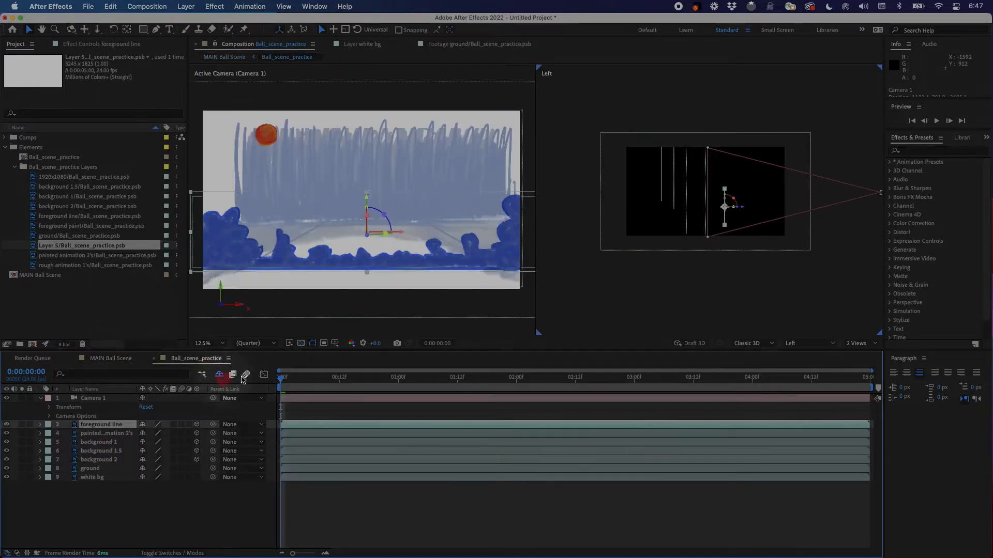
pyautogui.click(99, 400)
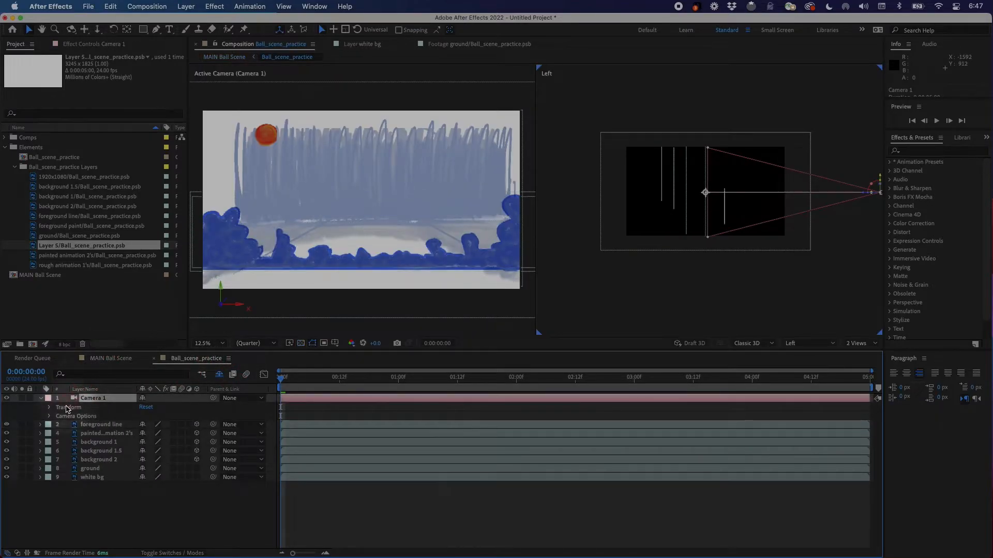
pyautogui.click(50, 408)
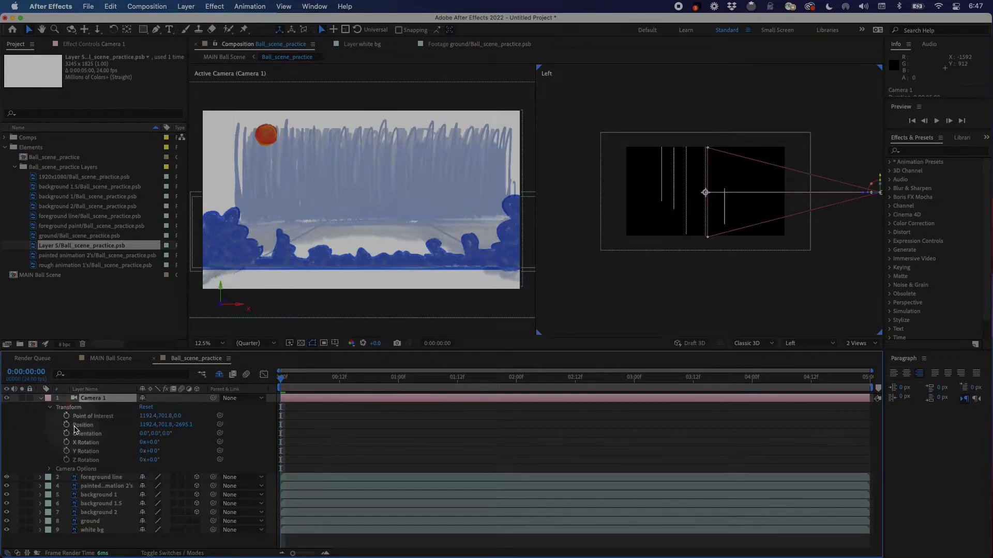
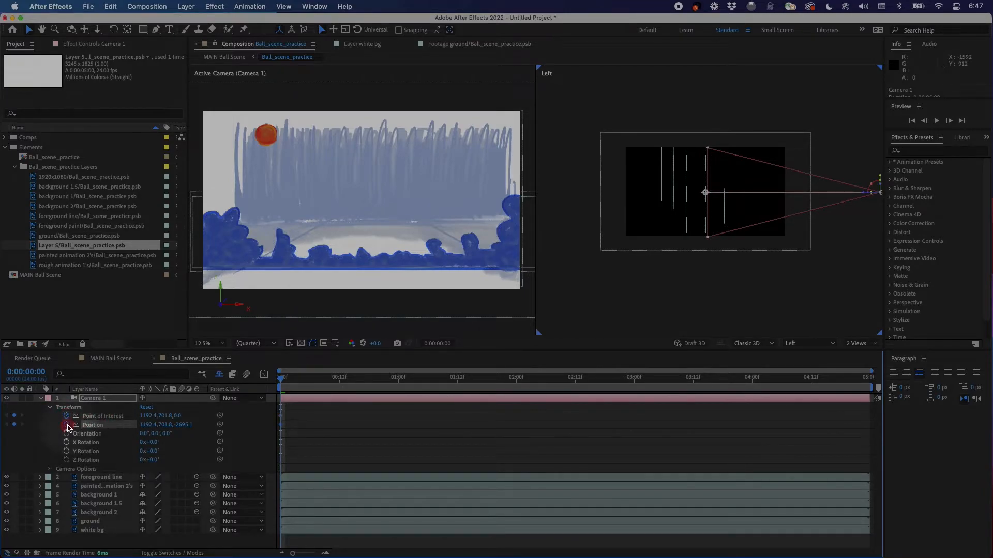
# Dolly Camera 1 in to a Z position of about -2332 at 0:00:01:12, and check the framing in MAIN Ball Scene.
pyautogui.moveTo(286, 380); pyautogui.dragTo(456, 430)
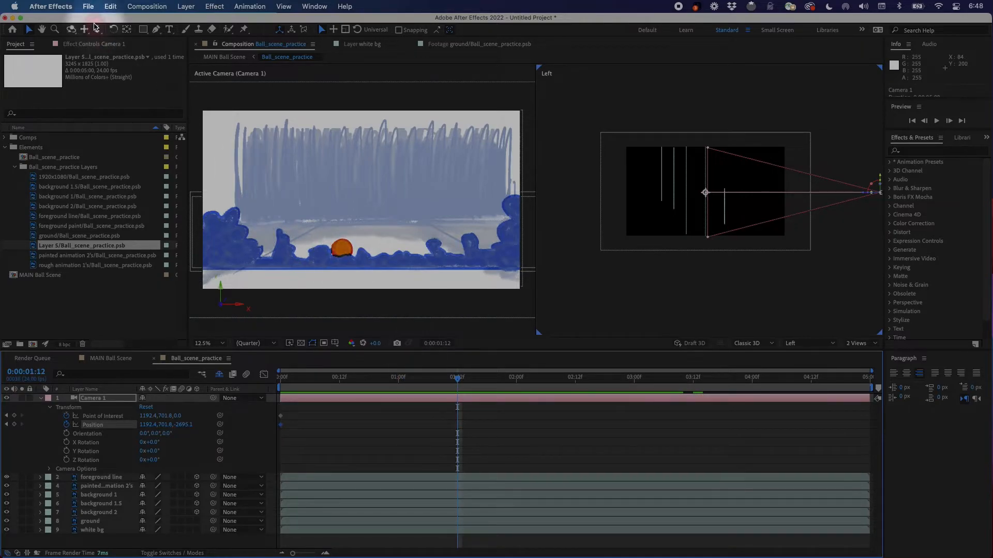
pyautogui.click(96, 29)
pyautogui.moveTo(341, 219); pyautogui.dragTo(346, 197)
pyautogui.click(112, 359)
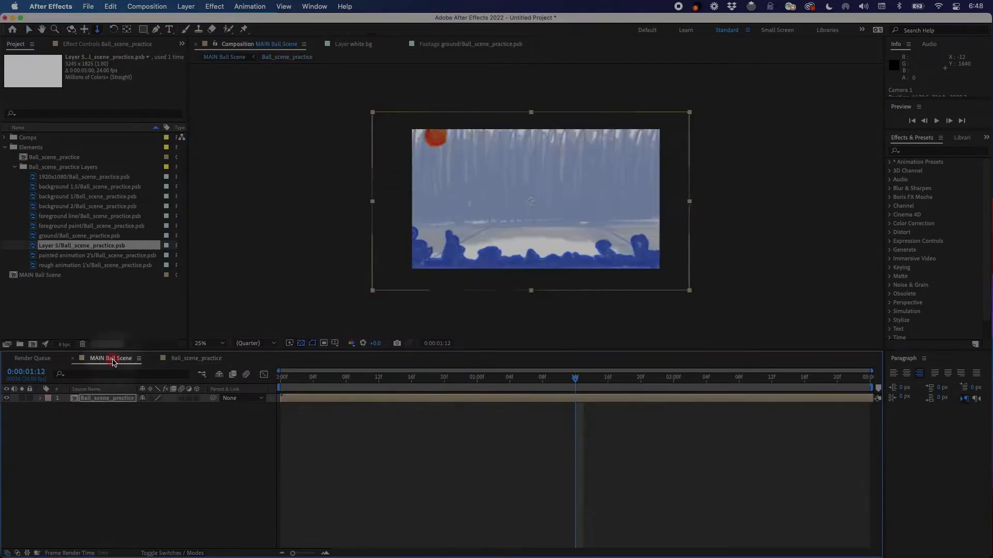
# Pan Camera 1 down at 0:00:01:12 to a Y position of about 778, and check the ball's framing in MAIN Ball Scene.
pyautogui.click(199, 359)
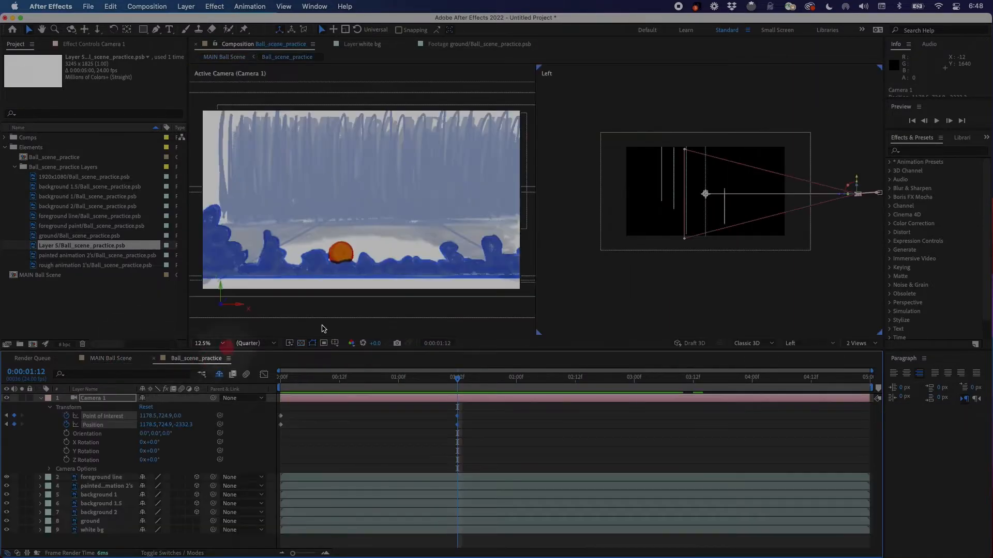
pyautogui.click(85, 29)
pyautogui.moveTo(355, 149); pyautogui.dragTo(343, 166)
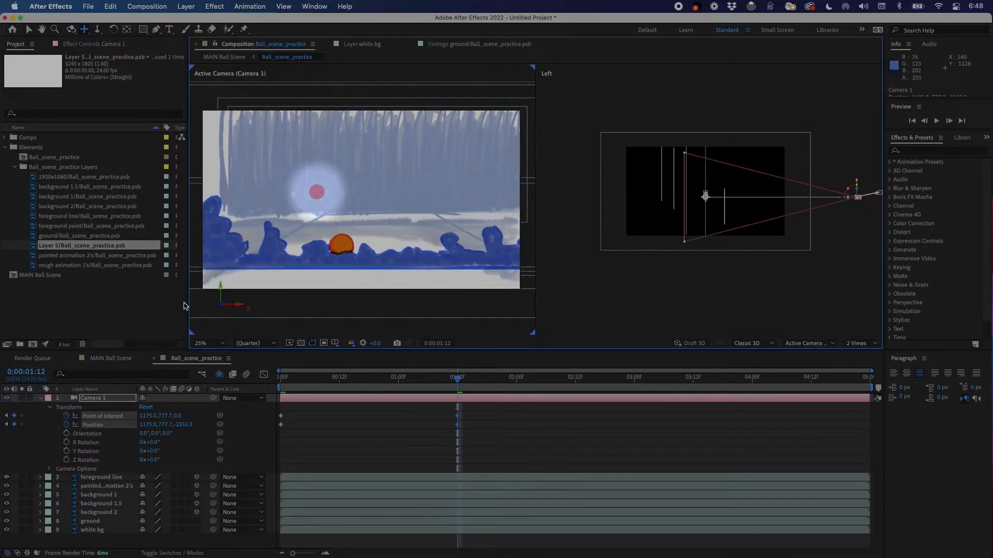
pyautogui.click(110, 359)
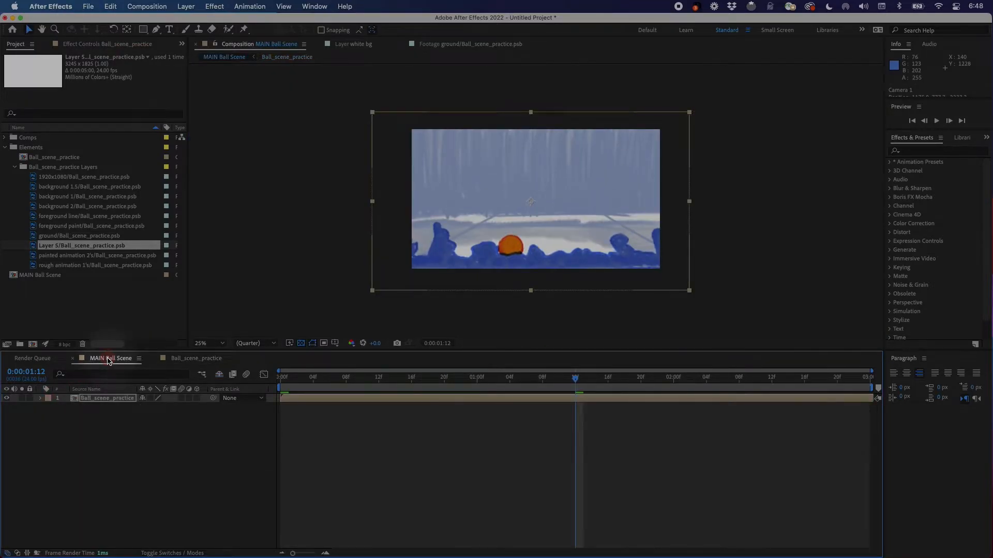
# Examine Camera 1's two pairs of keyframes in Ball_scene_practice, at the start and at 0:00:01:12.
pyautogui.click(182, 359)
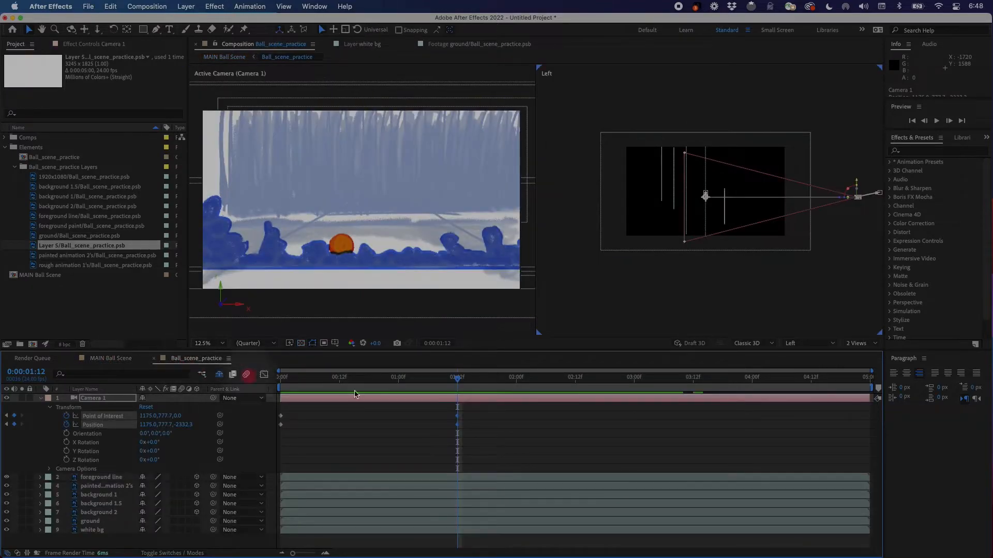
pyautogui.moveTo(462, 382); pyautogui.dragTo(496, 381)
pyautogui.click(442, 415)
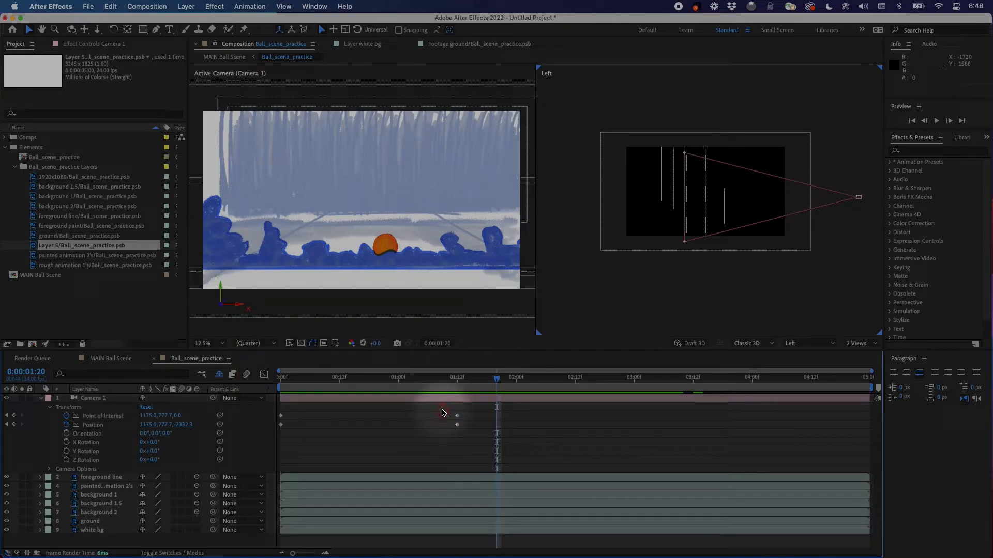
pyautogui.moveTo(469, 443); pyautogui.dragTo(449, 411)
pyautogui.moveTo(286, 412); pyautogui.dragTo(273, 437)
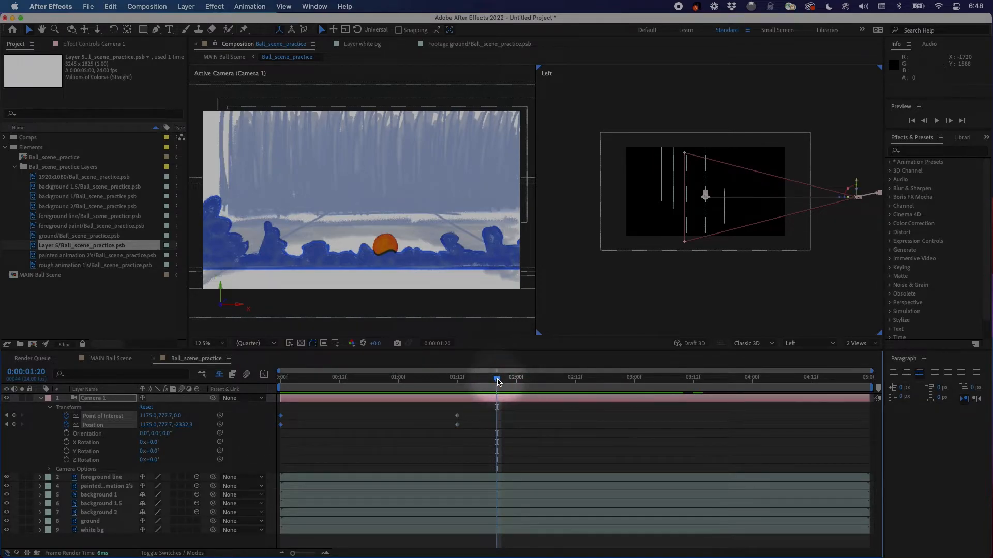
# Pan Camera 1 right to an X position of about 1414 at 0:00:03:00, and review the camera move in MAIN Ball Scene.
pyautogui.moveTo(512, 383); pyautogui.dragTo(635, 400)
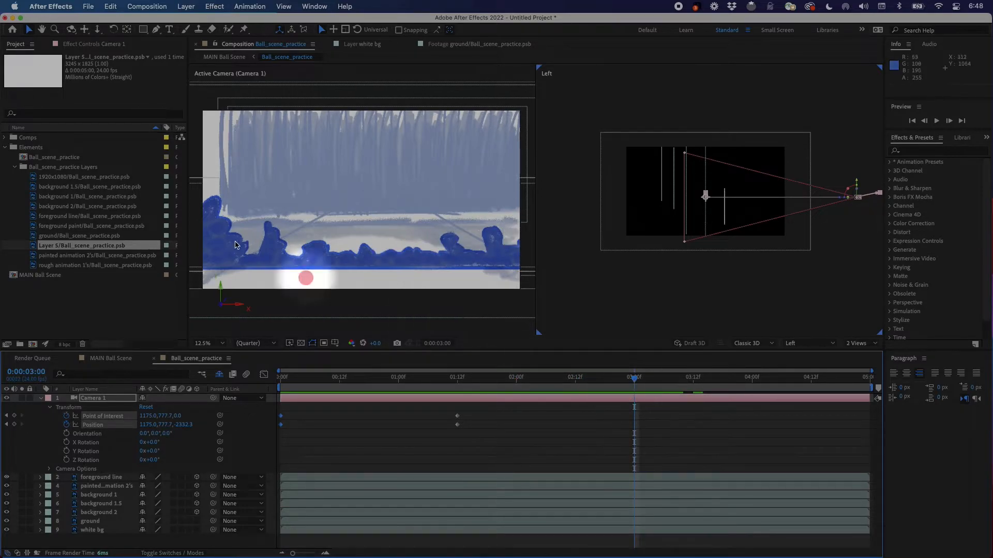
pyautogui.click(84, 30)
pyautogui.moveTo(443, 188); pyautogui.dragTo(381, 202)
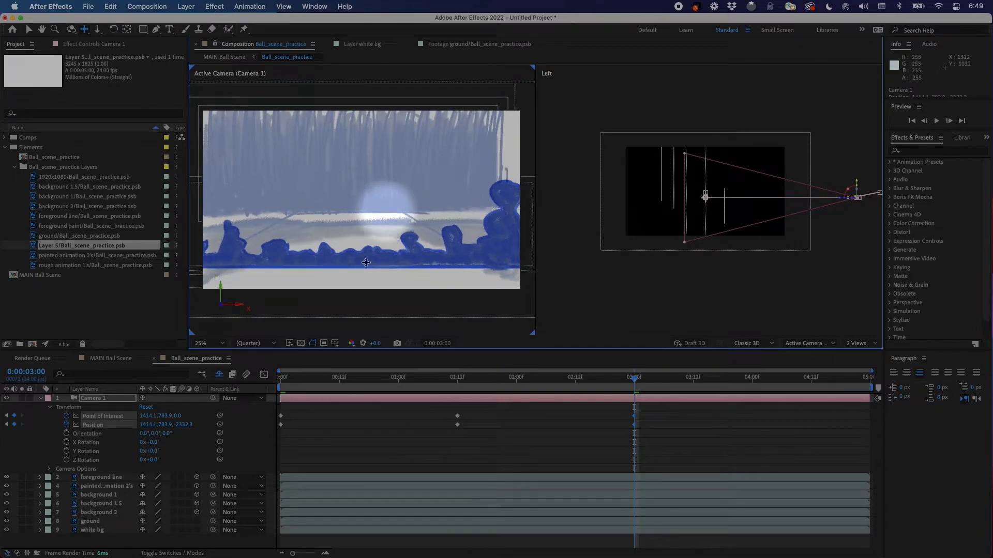
pyautogui.click(119, 361)
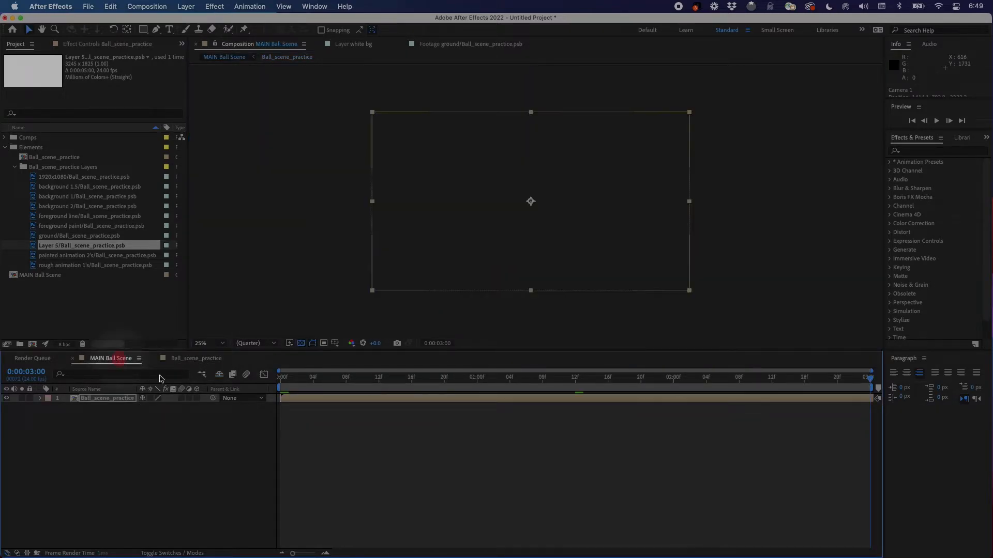
pyautogui.moveTo(343, 382); pyautogui.dragTo(517, 433)
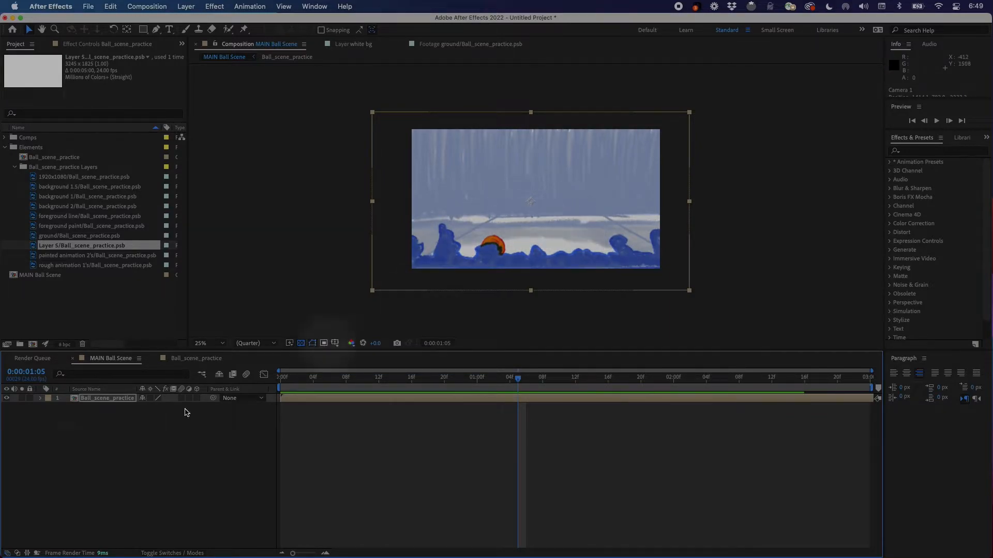
# Collapse Camera 1's properties in Ball_scene_practice, and solo the ground layer temporarily to examine its artwork.
pyautogui.click(198, 359)
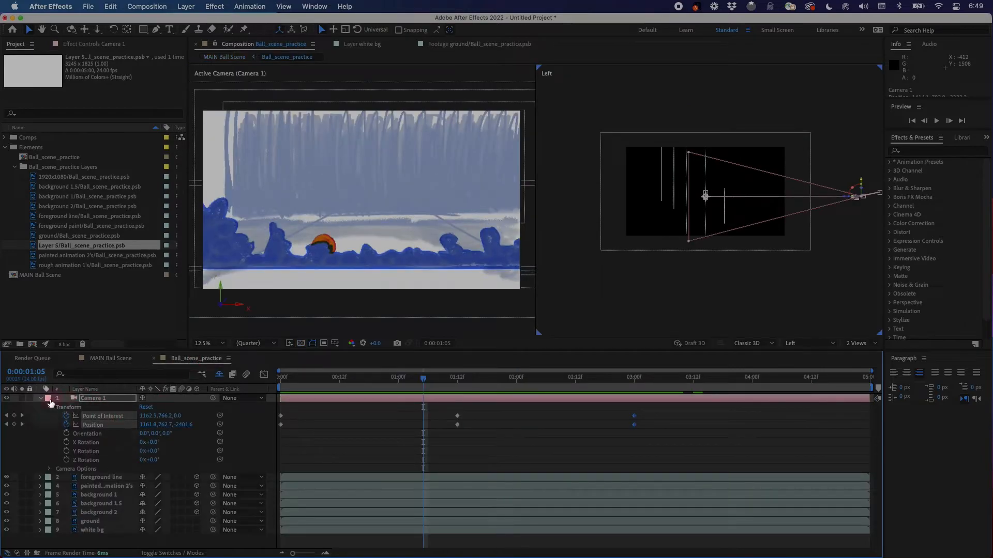
pyautogui.click(42, 399)
pyautogui.click(90, 451)
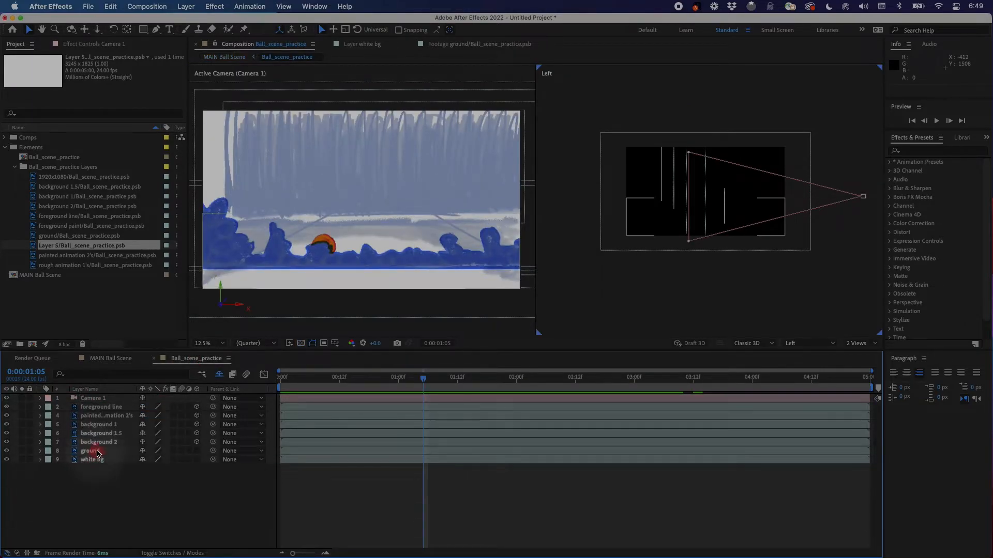
pyautogui.click(22, 451)
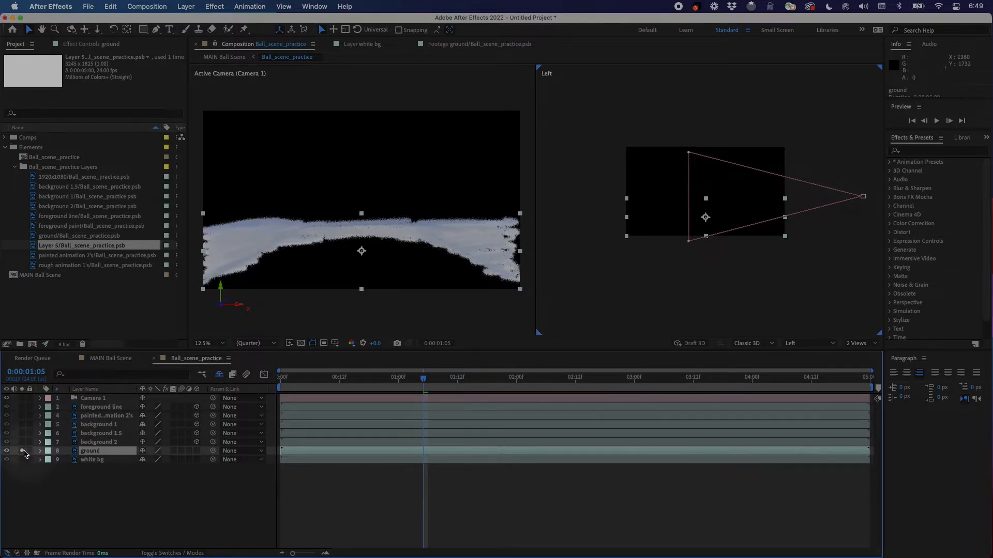
pyautogui.click(21, 451)
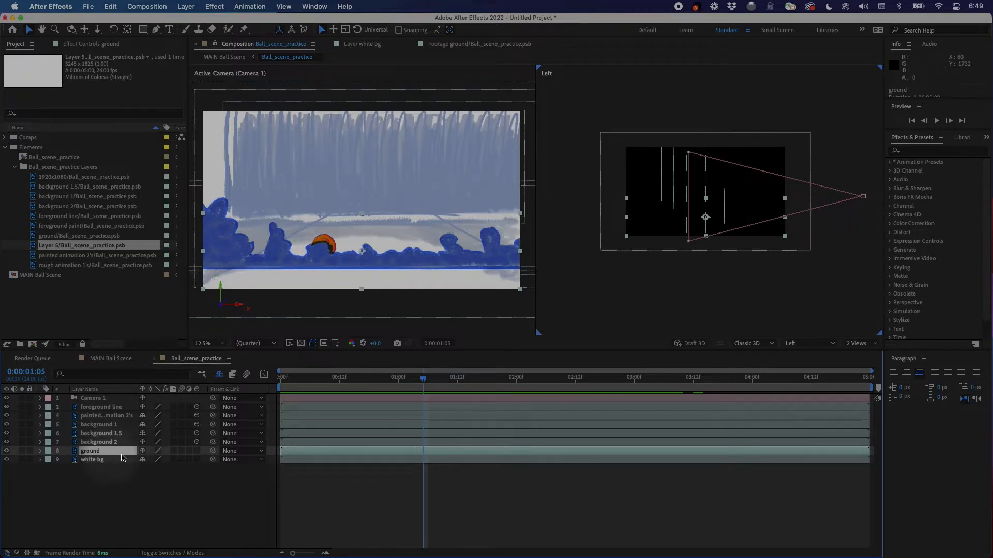
# Make the ground layer 3D, and scrub the opening of the animation to check how it moves with the camera.
pyautogui.moveTo(365, 383); pyautogui.dragTo(223, 385)
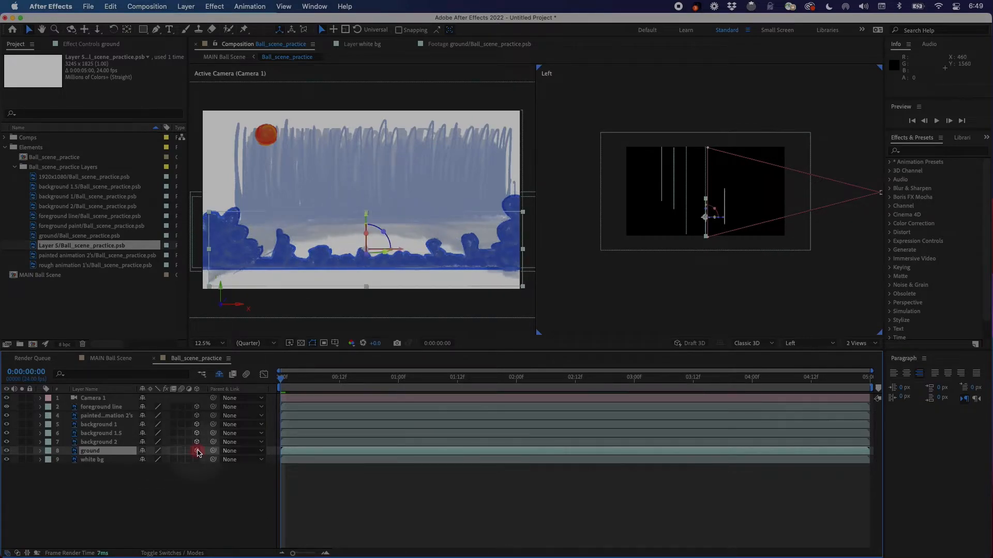
pyautogui.moveTo(289, 381); pyautogui.dragTo(379, 381)
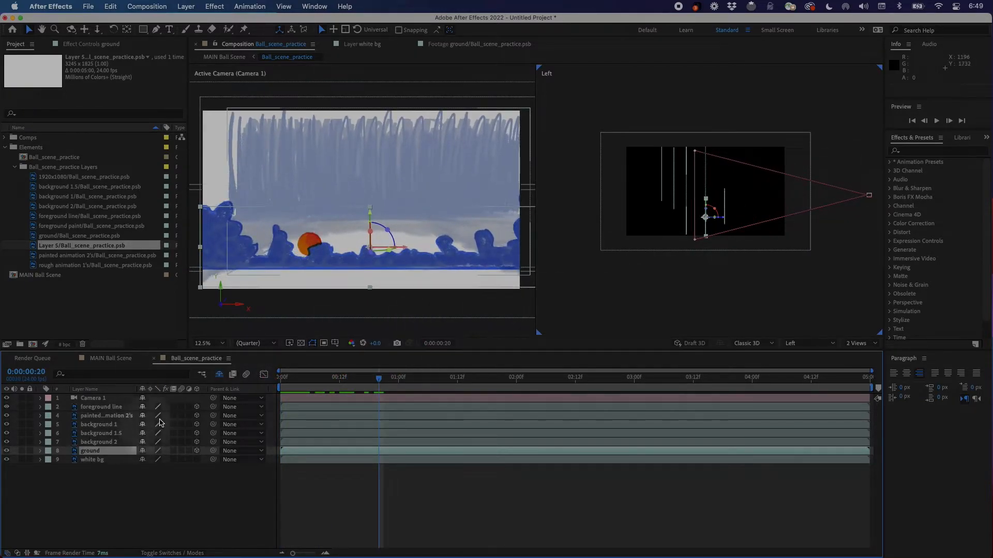
pyautogui.click(108, 416)
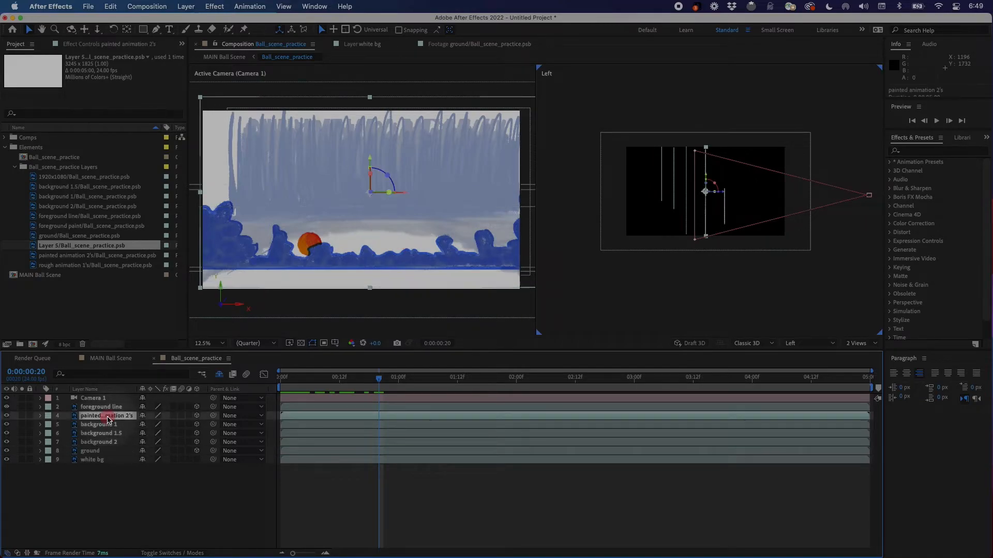
pyautogui.click(101, 451)
pyautogui.moveTo(378, 382); pyautogui.dragTo(354, 414)
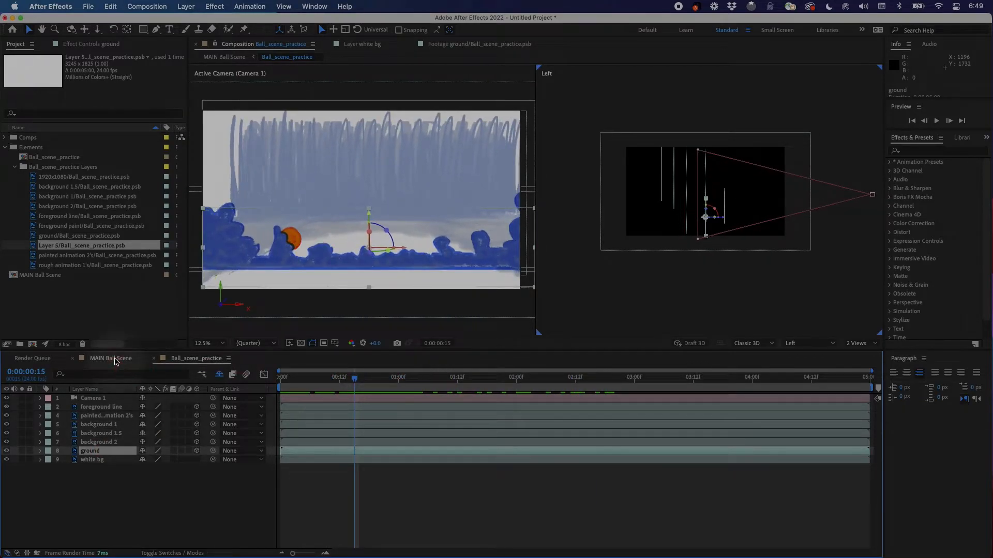
# Review the camera move in MAIN Ball Scene, and examine its opening frame at 50% magnification.
pyautogui.click(111, 358)
pyautogui.moveTo(339, 378); pyautogui.dragTo(282, 424)
pyautogui.click(196, 361)
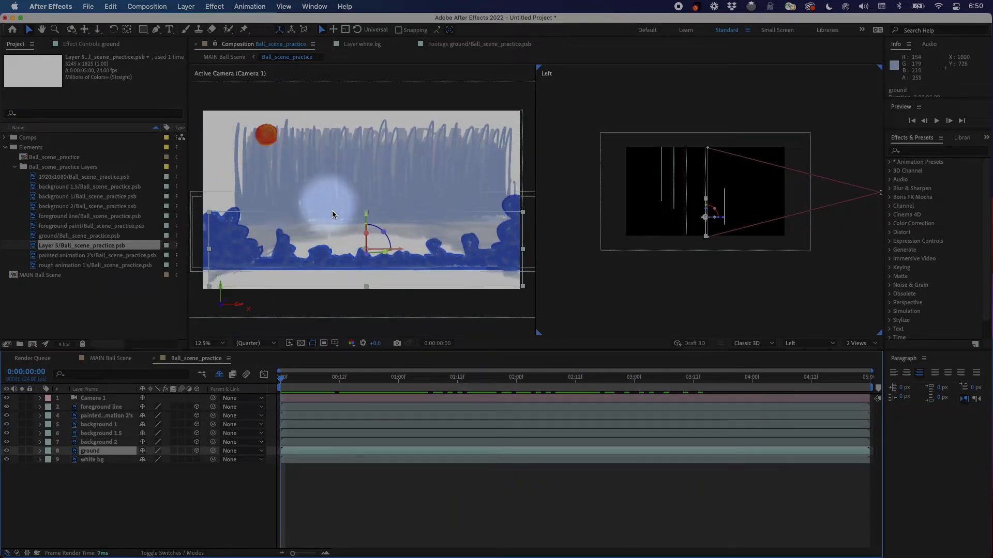
pyautogui.click(104, 358)
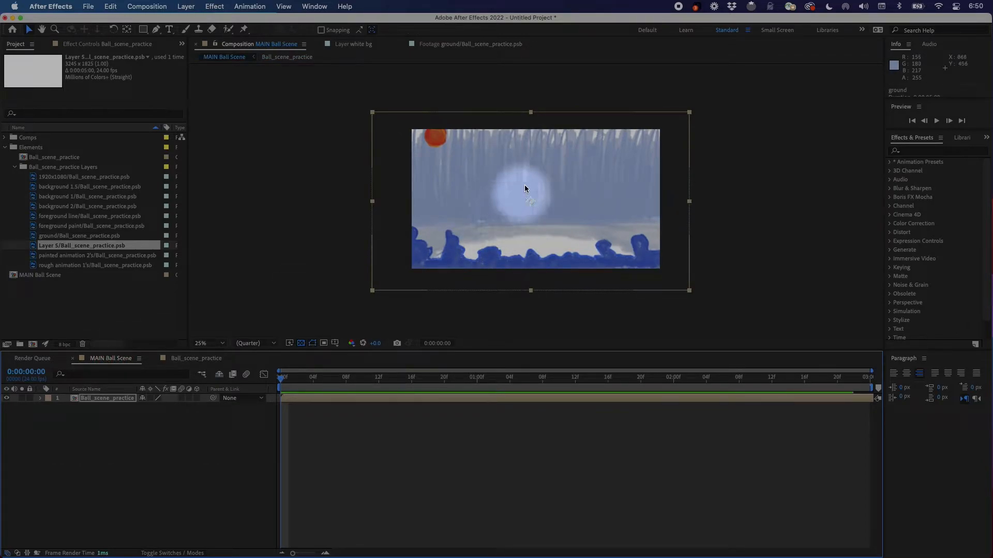
pyautogui.scroll(2, 536, 191)
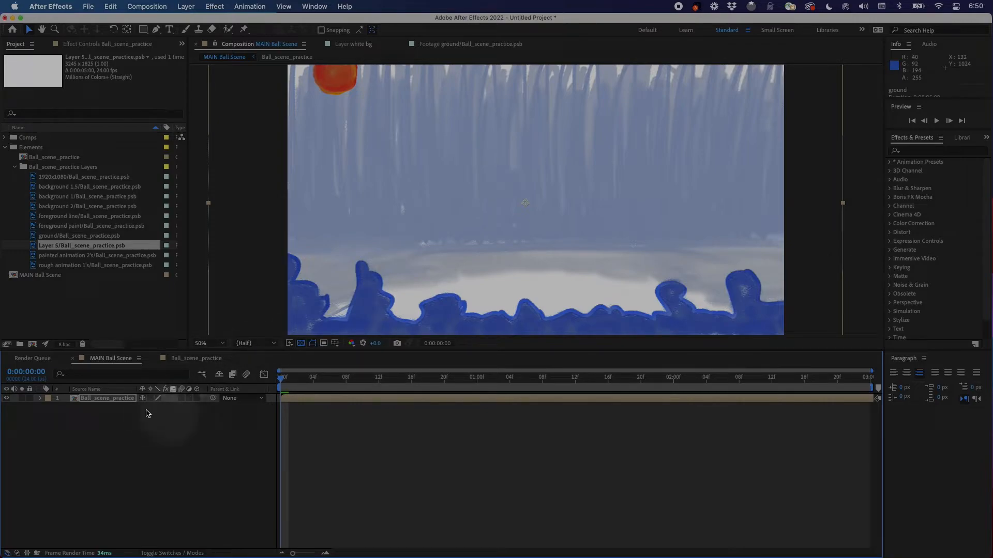
# Open the Ball_scene_practice composition, show the layers' blending modes, and set the background 1 layer to Multiply.
pyautogui.click(189, 359)
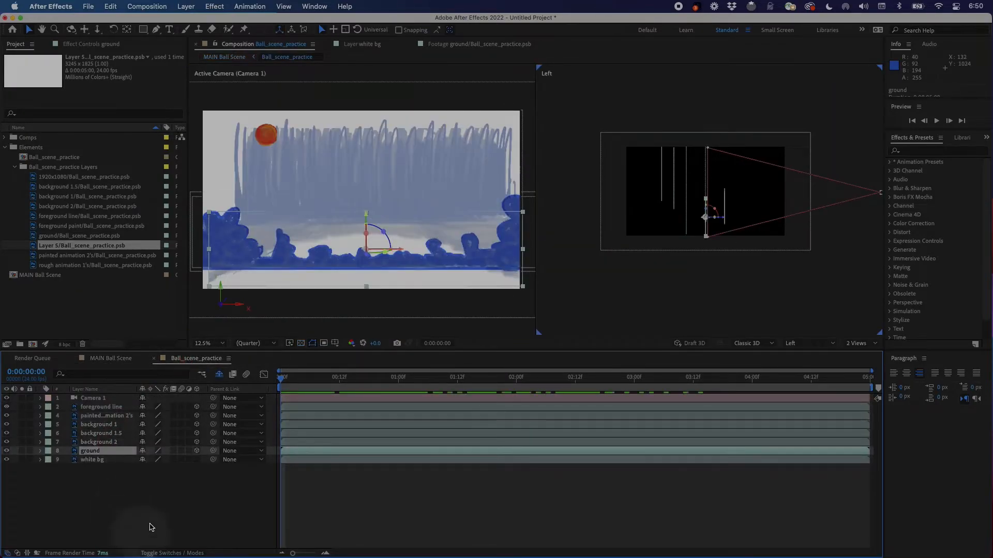
pyautogui.click(173, 553)
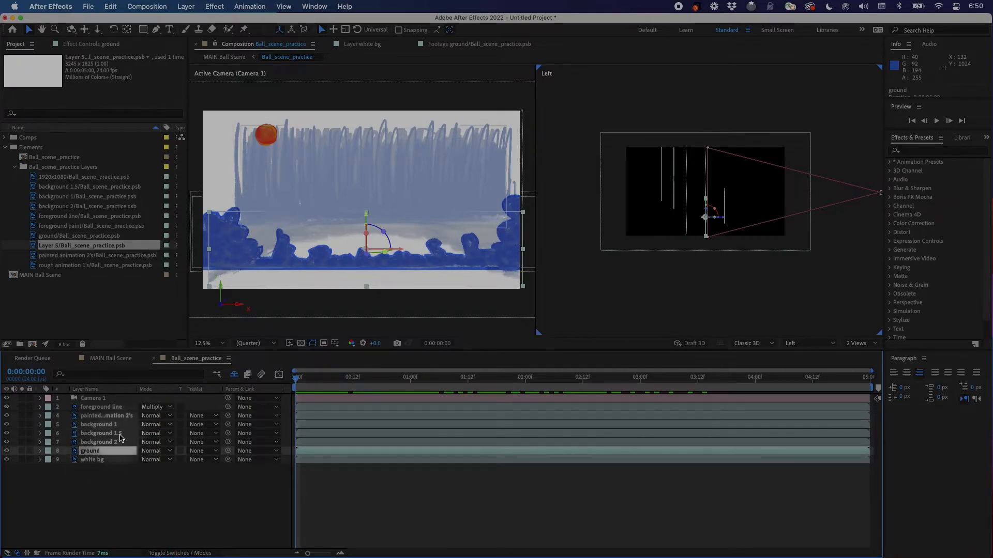
pyautogui.click(99, 425)
pyautogui.click(166, 425)
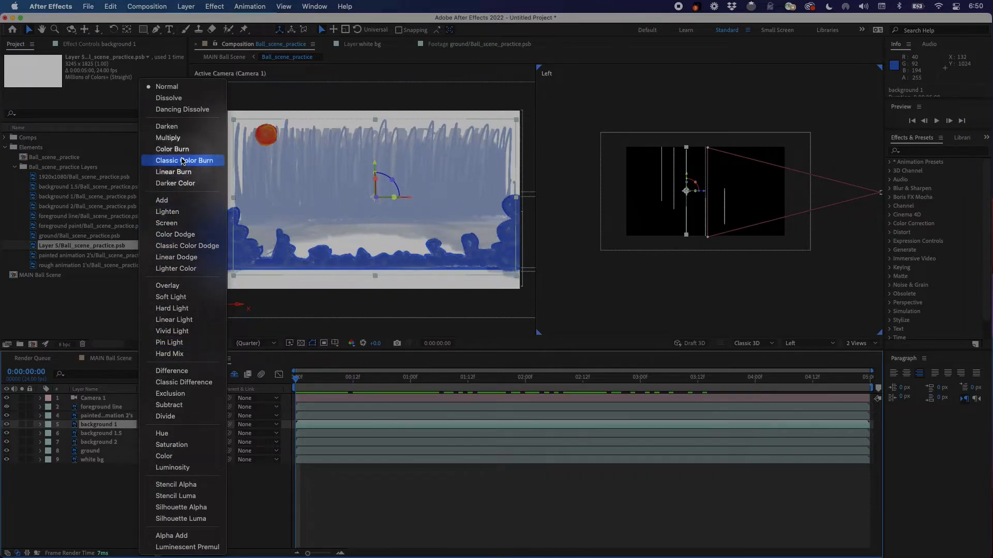
pyautogui.click(182, 138)
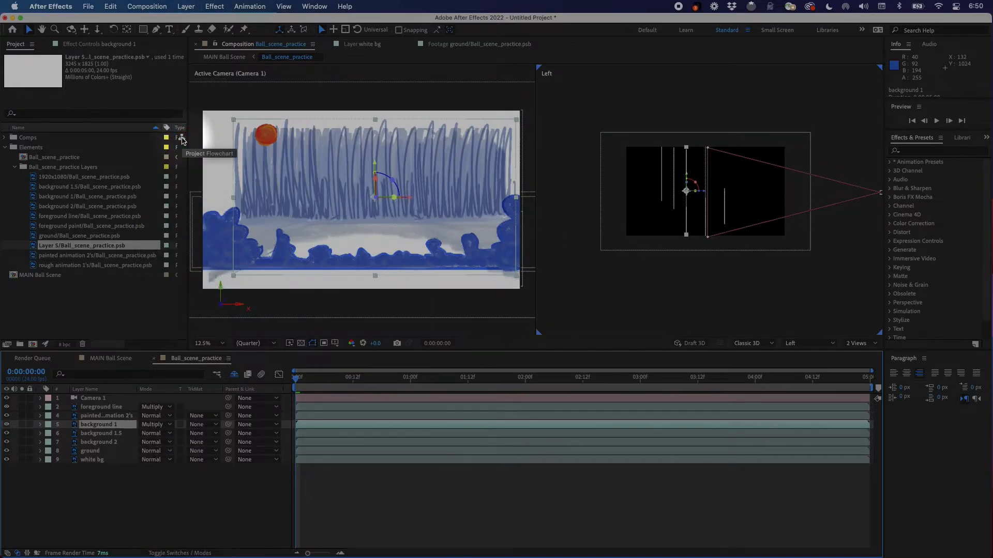
pyautogui.moveTo(311, 381)
pyautogui.mouseDown()
pyautogui.moveTo(512, 382)
pyautogui.moveTo(318, 396)
pyautogui.mouseUp()
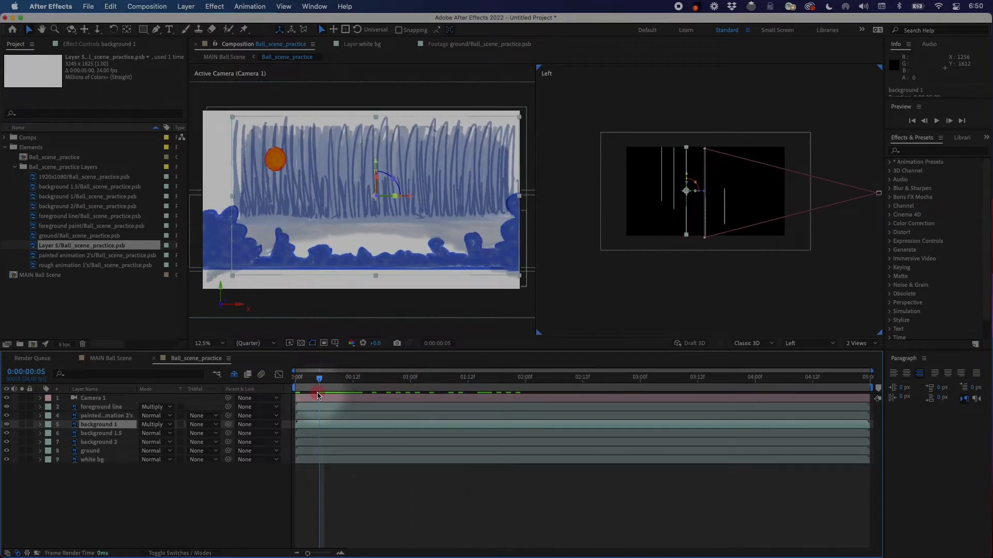
# Set the background 1.5 layer's blending mode to Lighten and check it over the first frames.
pyautogui.click(187, 438)
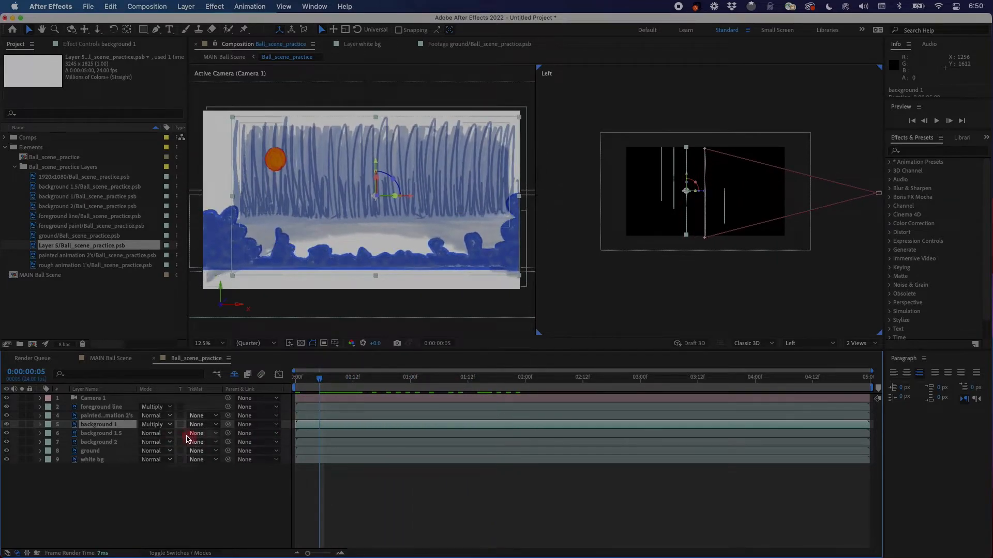
pyautogui.click(153, 437)
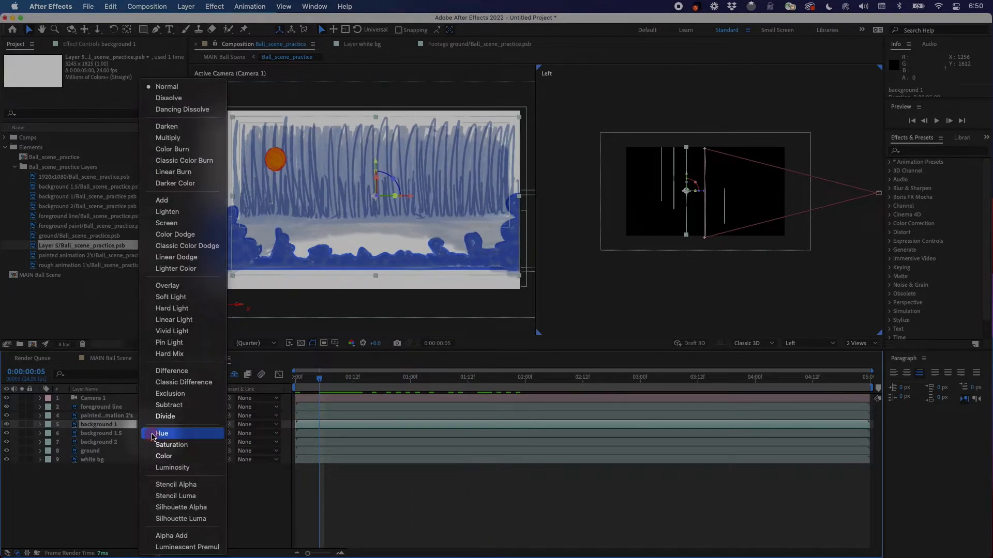
pyautogui.click(172, 213)
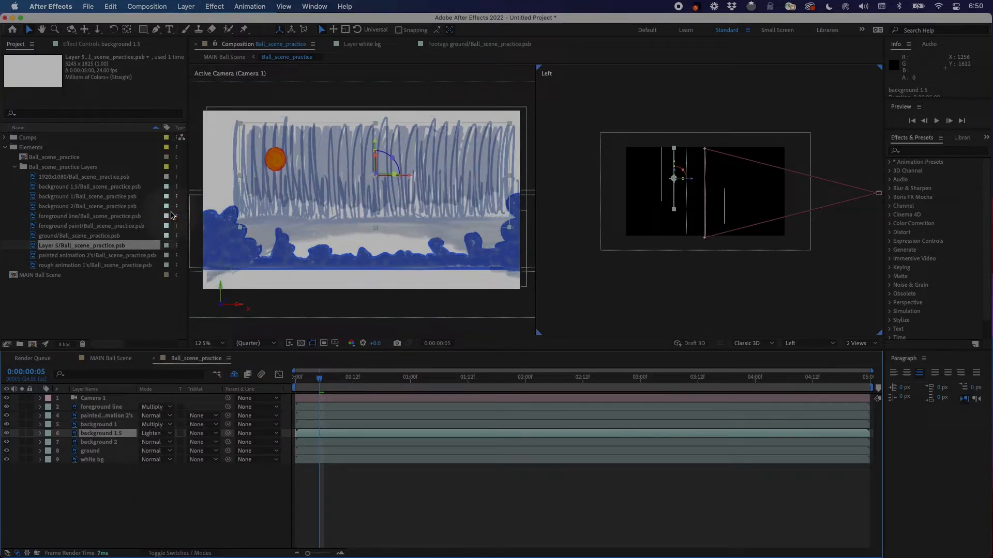
pyautogui.moveTo(317, 377); pyautogui.dragTo(299, 416)
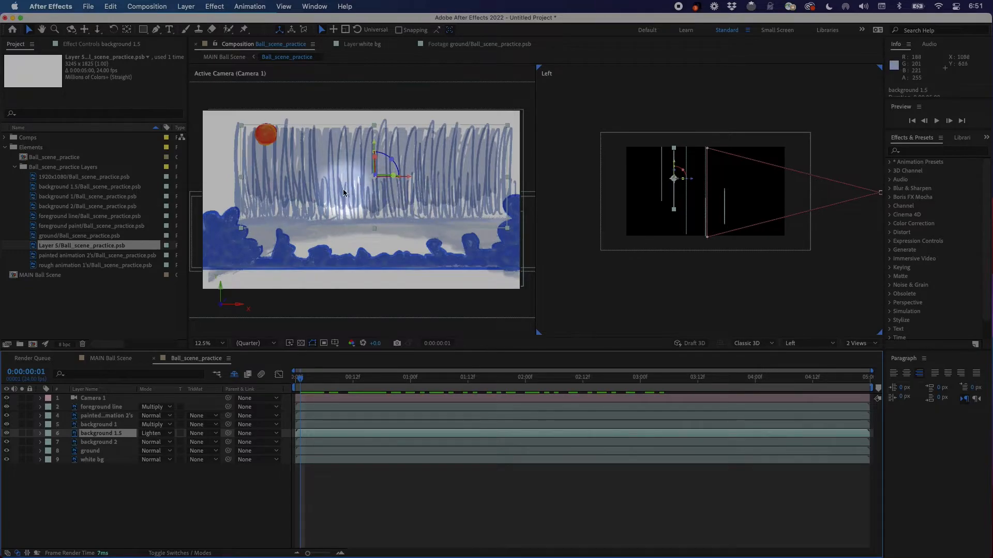
# Reveal the Camera 1 layer's keyframed properties and scrub through its camera move.
pyautogui.moveTo(305, 380); pyautogui.dragTo(386, 408)
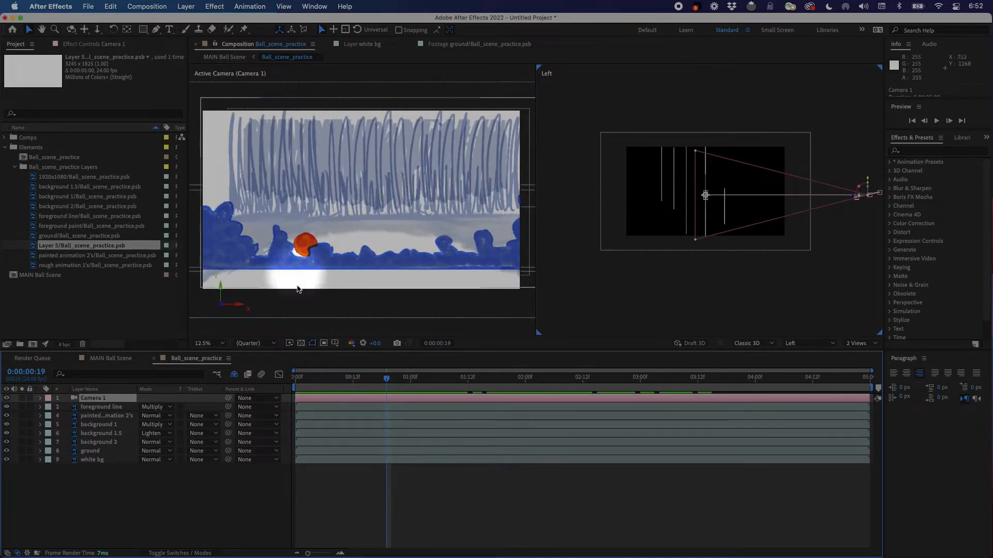
pyautogui.moveTo(337, 383); pyautogui.dragTo(295, 381)
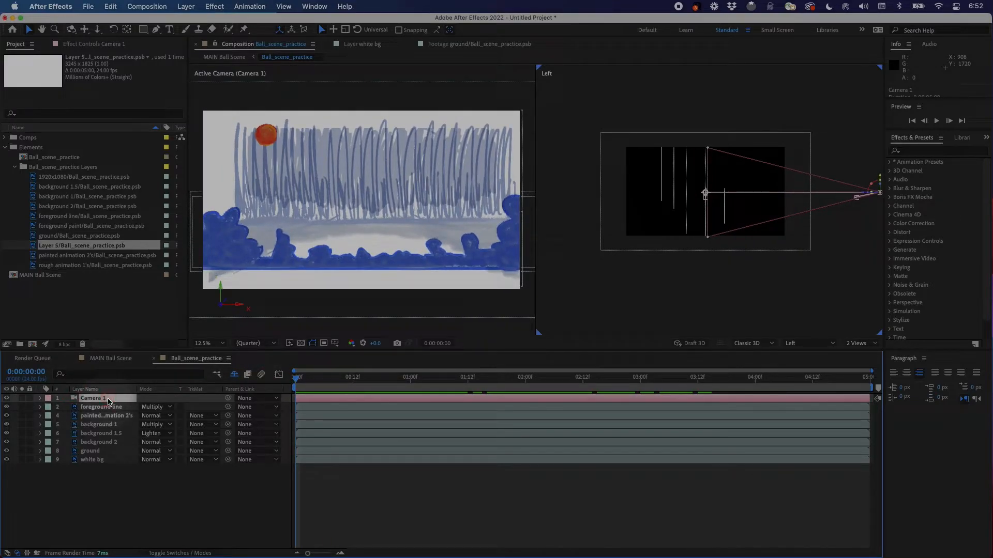
pyautogui.press('u')
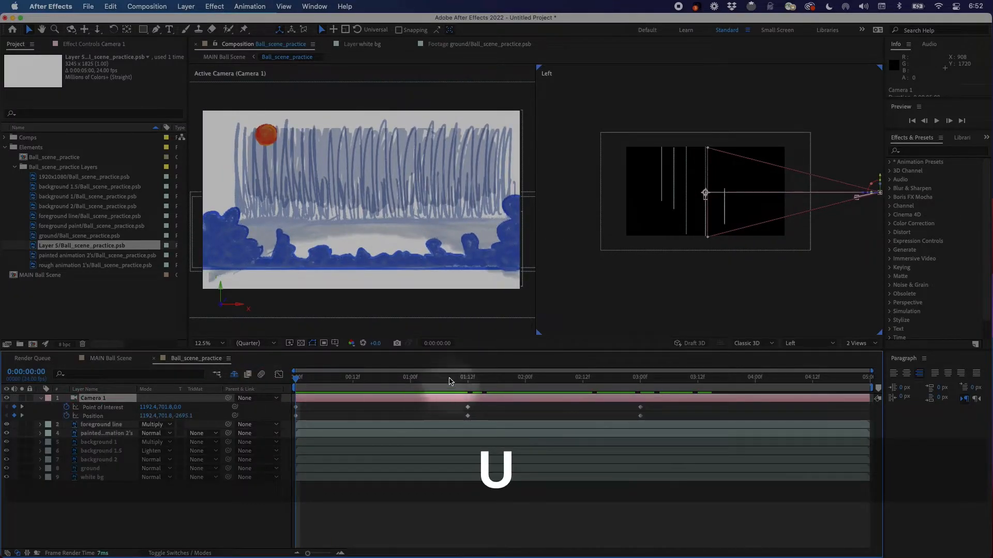
pyautogui.moveTo(440, 381); pyautogui.dragTo(259, 425)
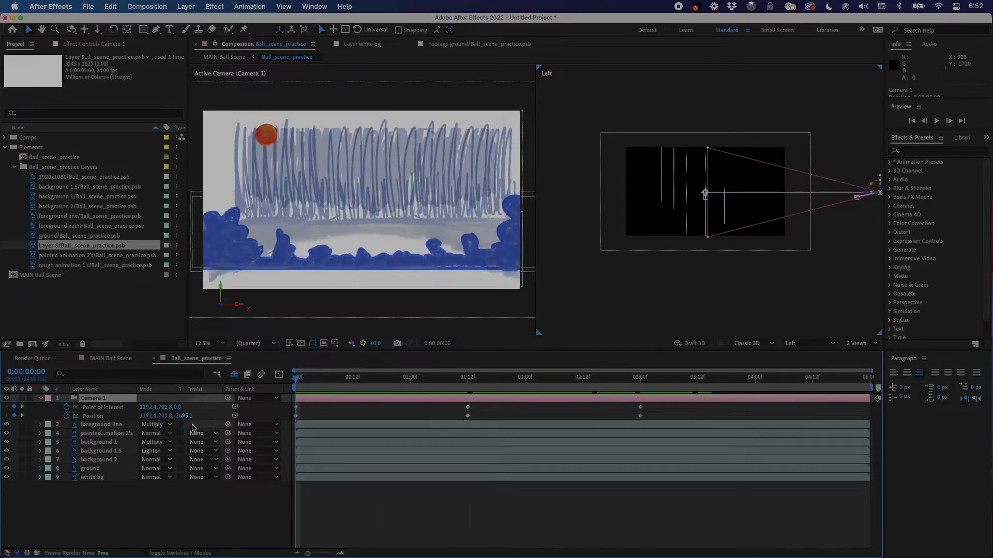
# Restore the layer switches and preview the ball animation in the MAIN Ball Scene composition.
pyautogui.click(186, 554)
pyautogui.click(325, 380)
pyautogui.moveTo(352, 396); pyautogui.dragTo(253, 443)
pyautogui.click(121, 360)
pyautogui.moveTo(288, 378); pyautogui.dragTo(254, 404)
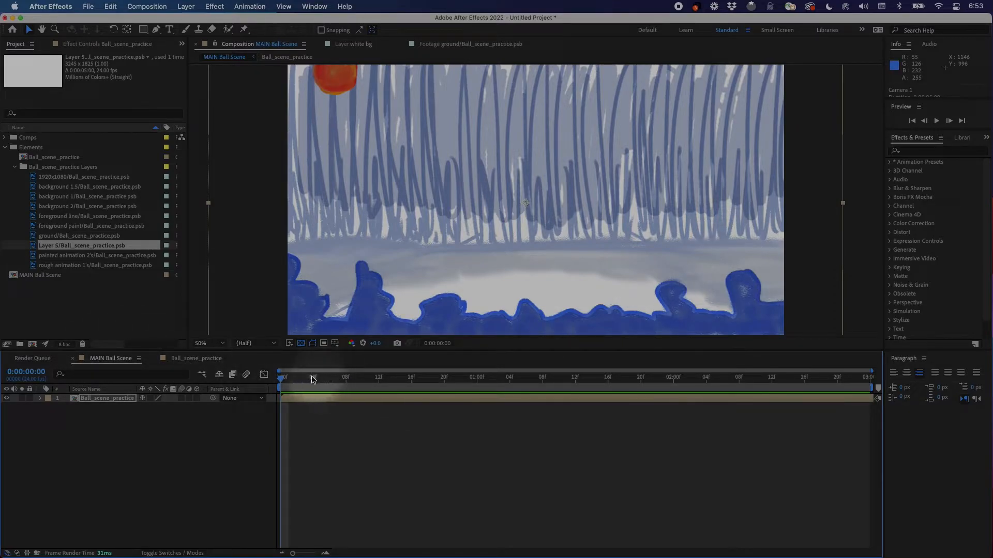
pyautogui.moveTo(296, 381); pyautogui.dragTo(273, 400)
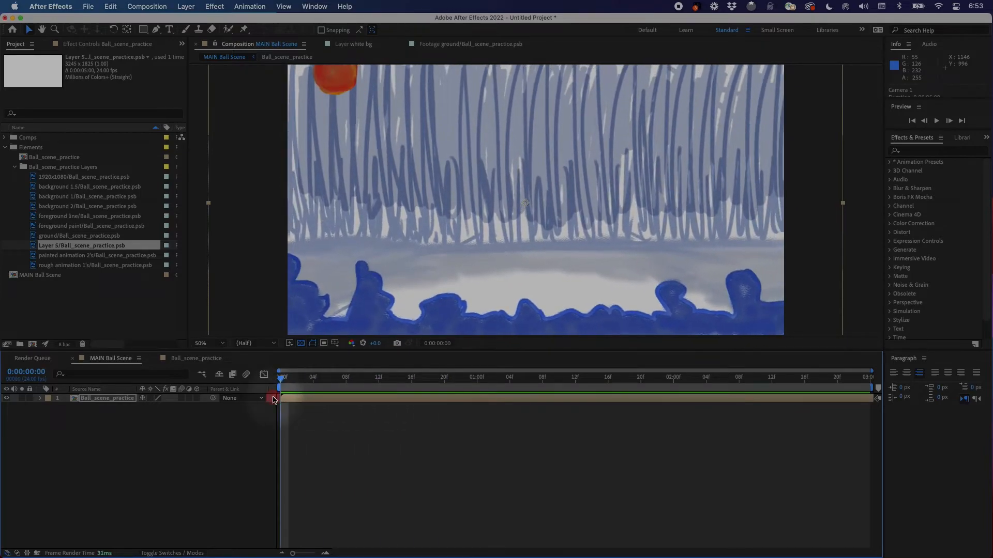
# Return to the Ball_scene_practice composition and change its viewer layout to 1 View.
pyautogui.click(178, 357)
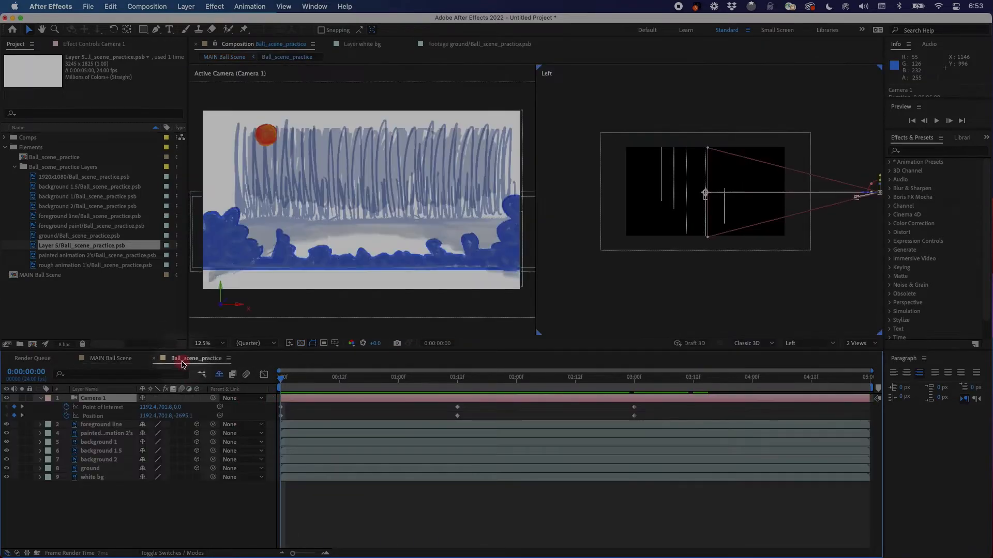
pyautogui.moveTo(313, 400)
pyautogui.mouseDown()
pyautogui.moveTo(527, 402)
pyautogui.moveTo(322, 405)
pyautogui.mouseUp()
pyautogui.moveTo(274, 405); pyautogui.dragTo(217, 393)
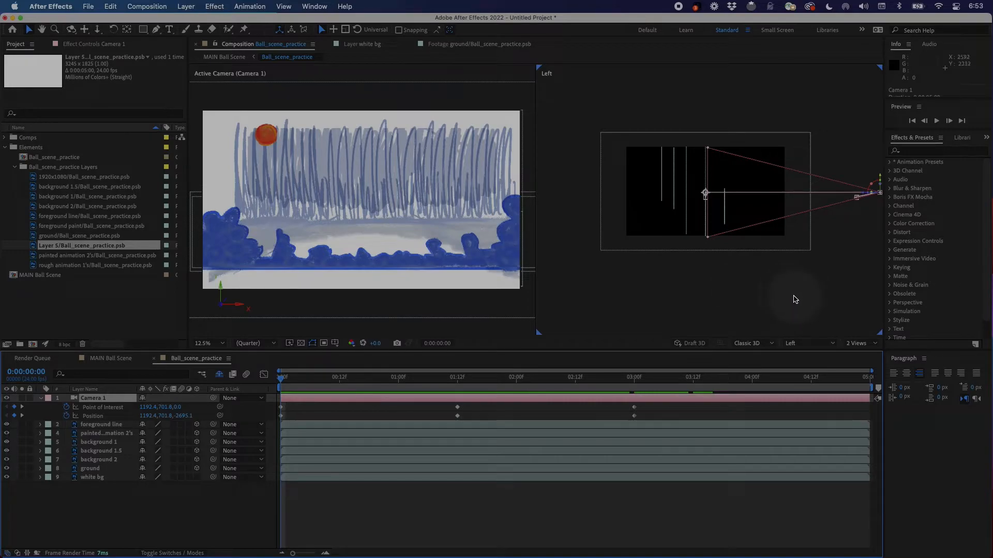
pyautogui.click(812, 298)
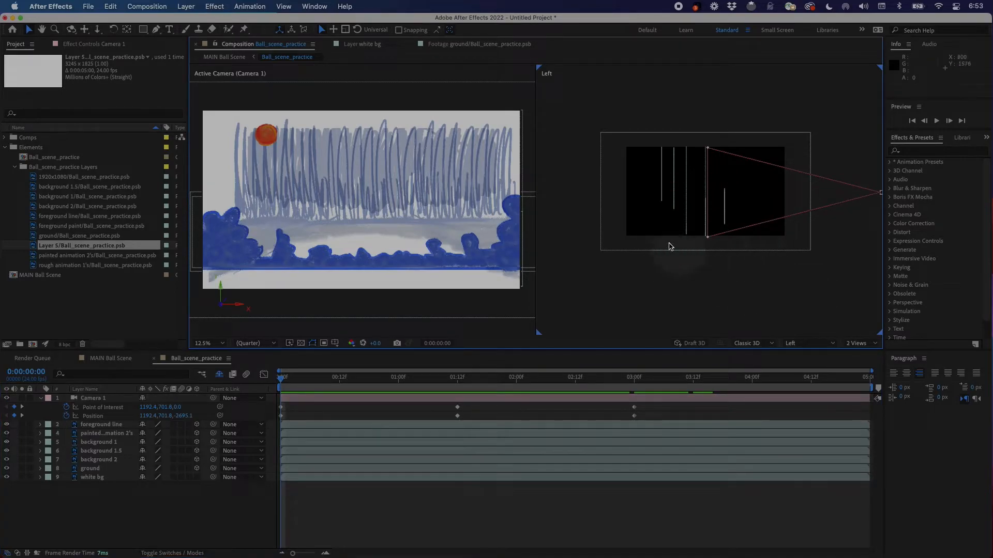
pyautogui.click(856, 344)
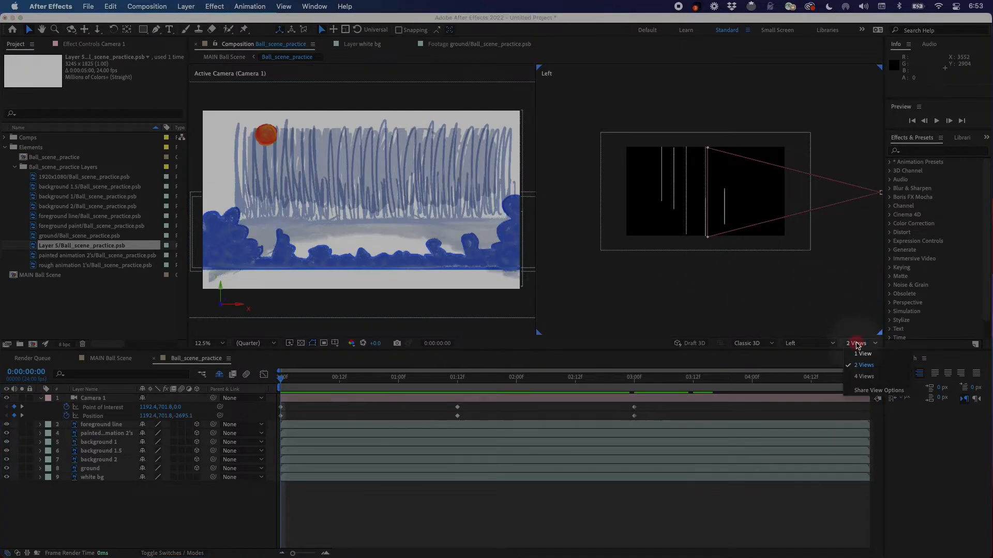
pyautogui.click(863, 355)
pyautogui.scroll(1, 501, 223)
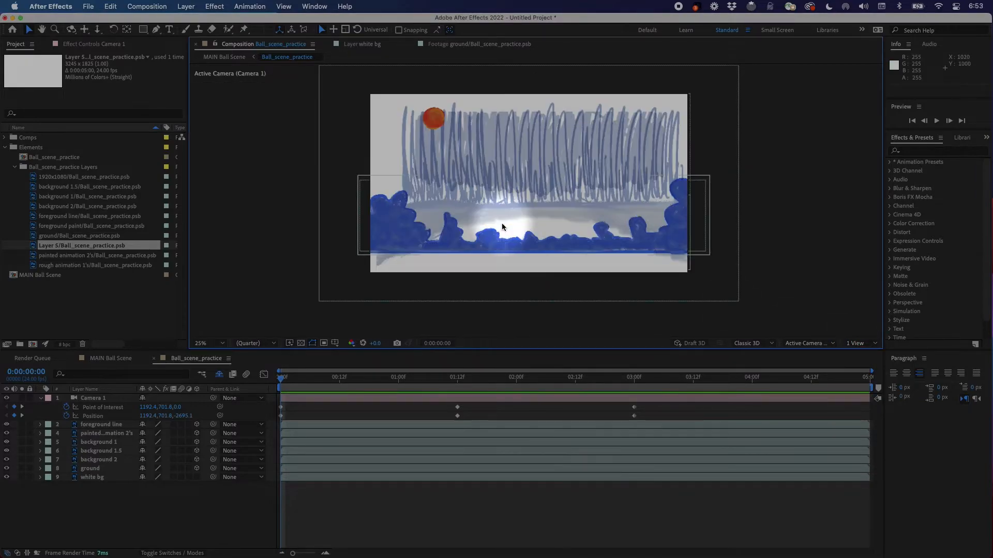
# Move the painted animation 2's layer slightly upward at frame 18, and bring back the blending modes in Ball_scene_practice.
pyautogui.moveTo(281, 380); pyautogui.dragTo(367, 394)
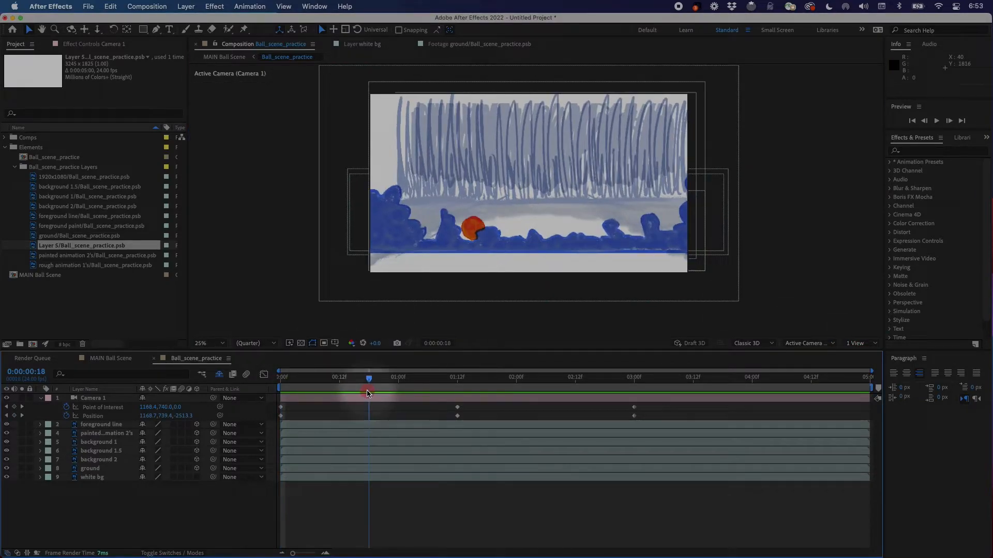
pyautogui.click(103, 434)
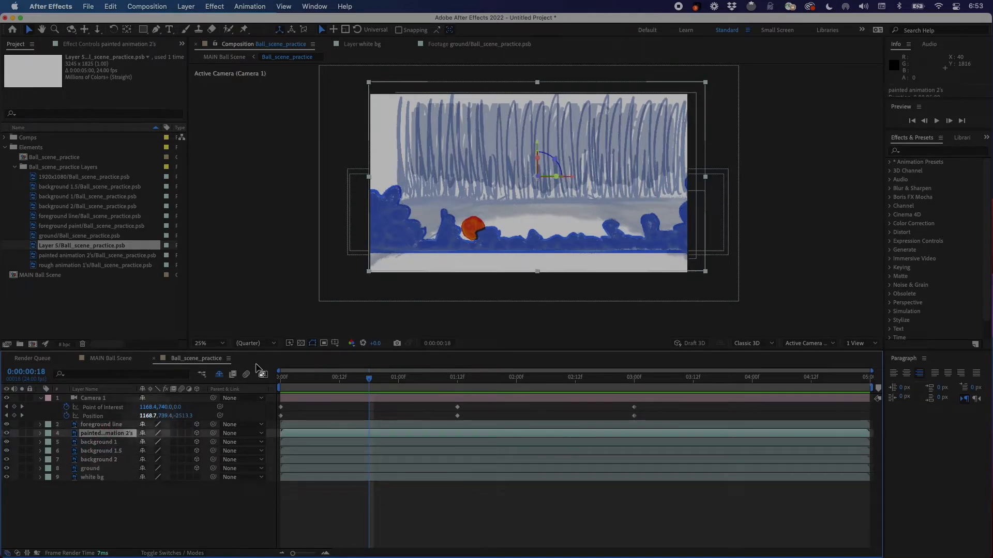
pyautogui.moveTo(538, 148); pyautogui.dragTo(545, 139)
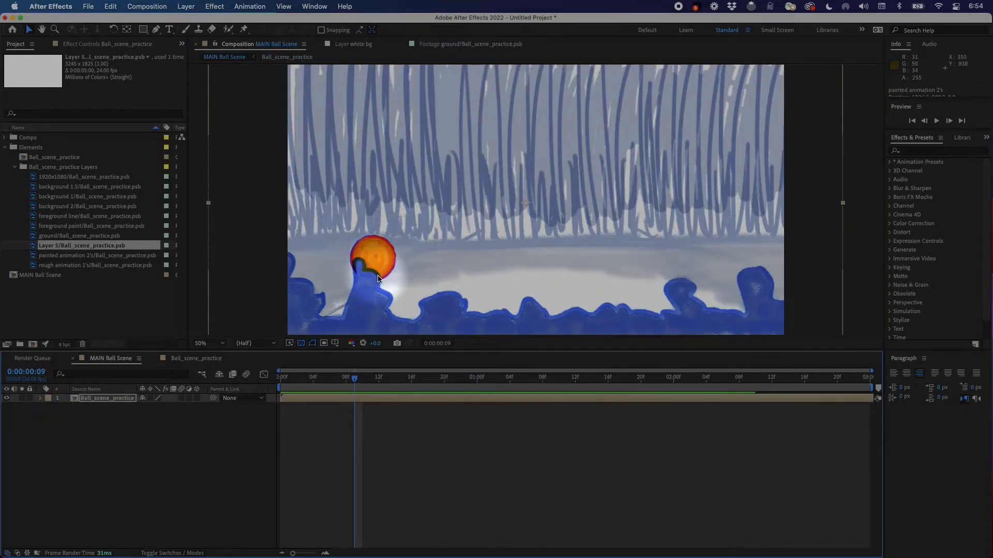
pyautogui.click(197, 359)
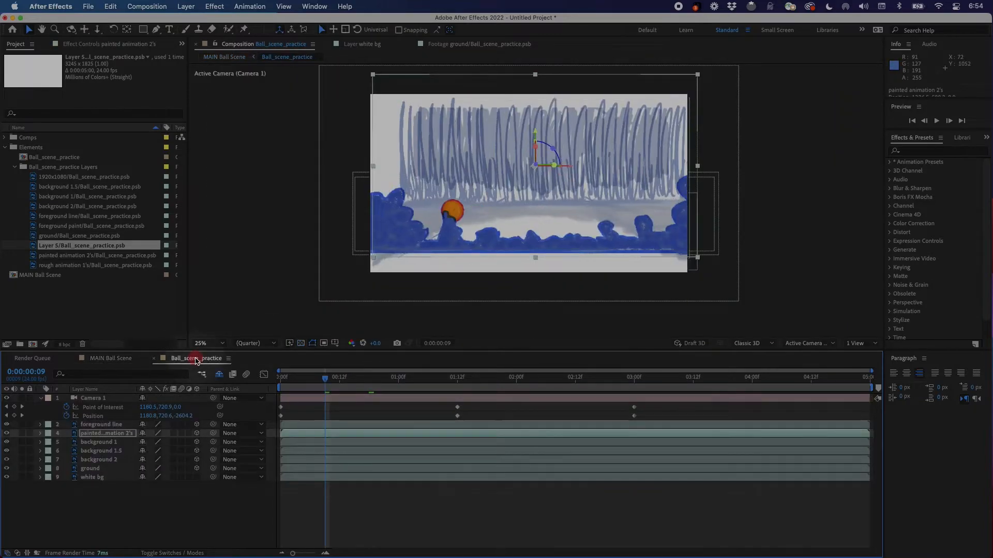
pyautogui.click(159, 553)
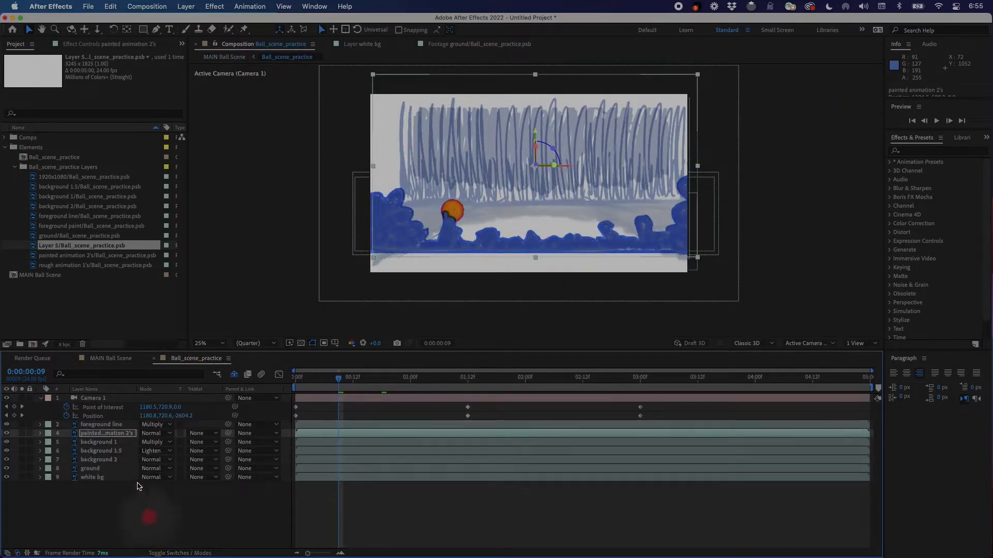
# Try the Lighten blending mode on the painted animation 2's layer and undo it.
pyautogui.click(153, 434)
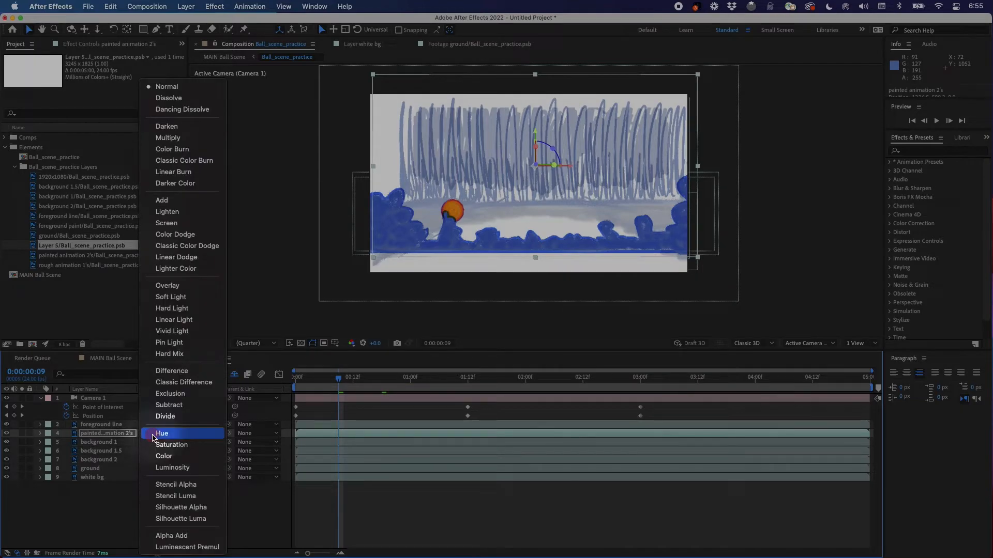
pyautogui.click(197, 217)
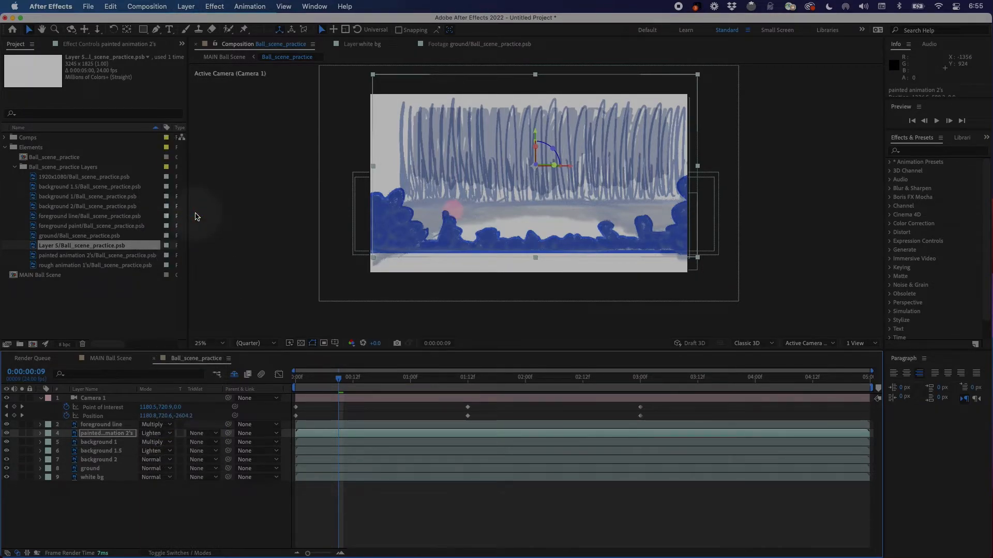
pyautogui.press('super+z')
# Unhide the shy layers, set the foreground paint layer's blending mode to Lighten, and return to the first frame.
pyautogui.click(112, 425)
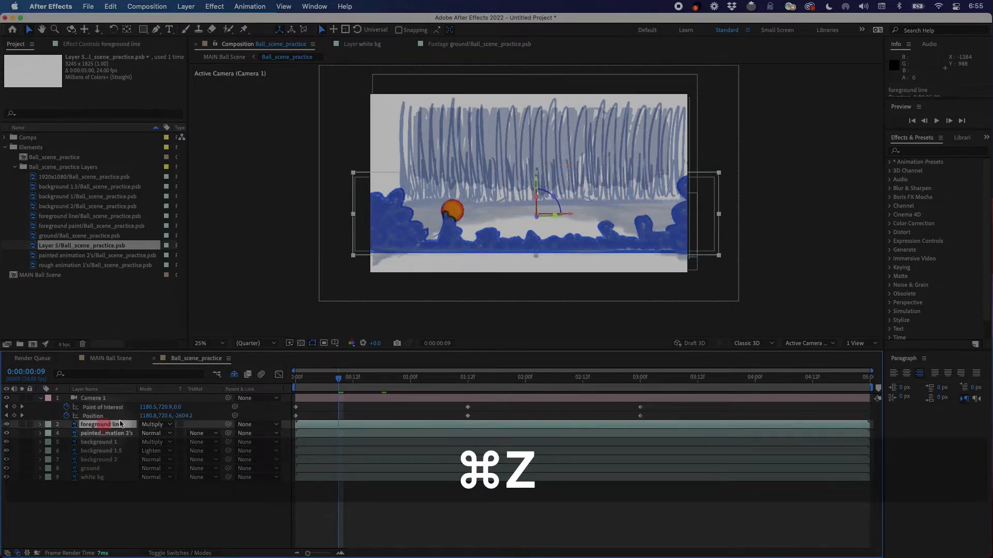
pyautogui.click(235, 375)
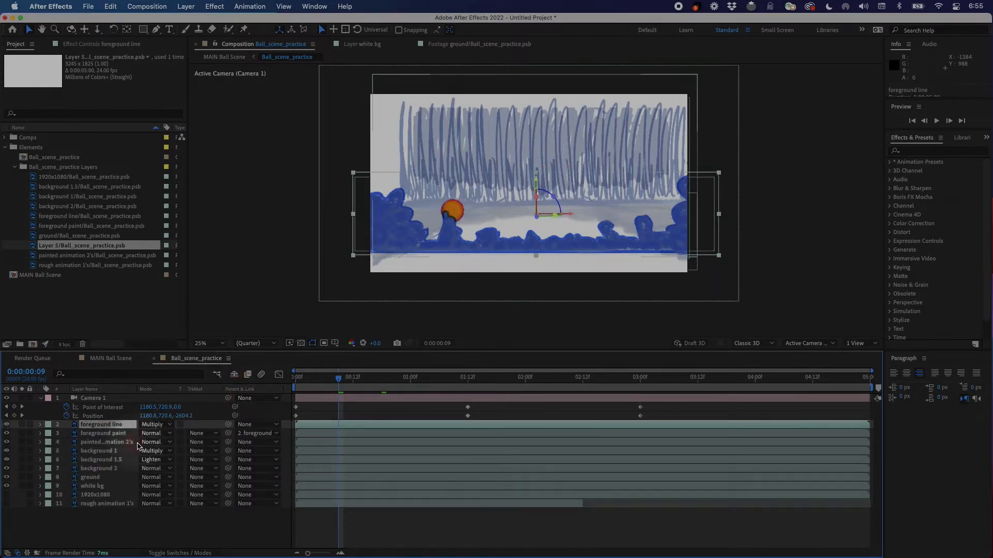
pyautogui.click(154, 436)
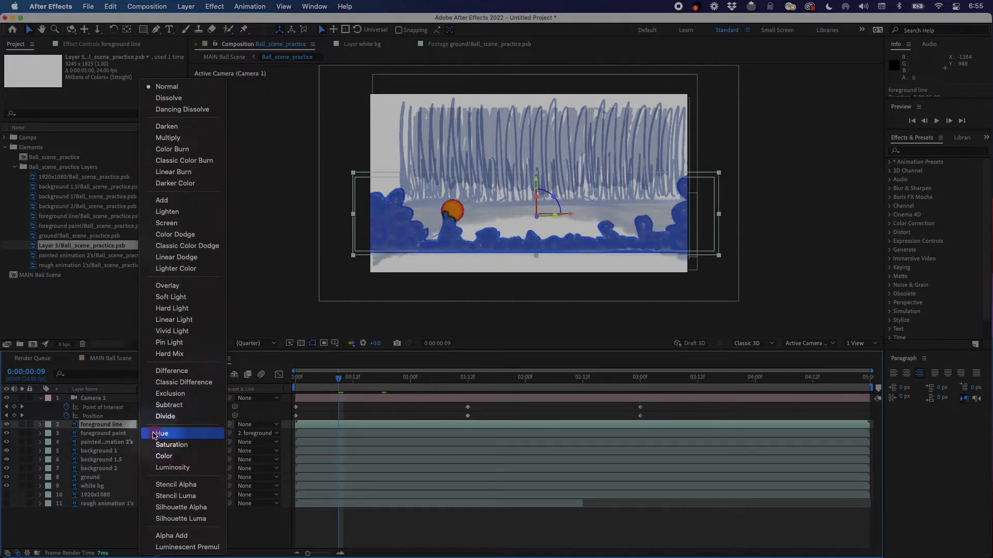
pyautogui.click(186, 211)
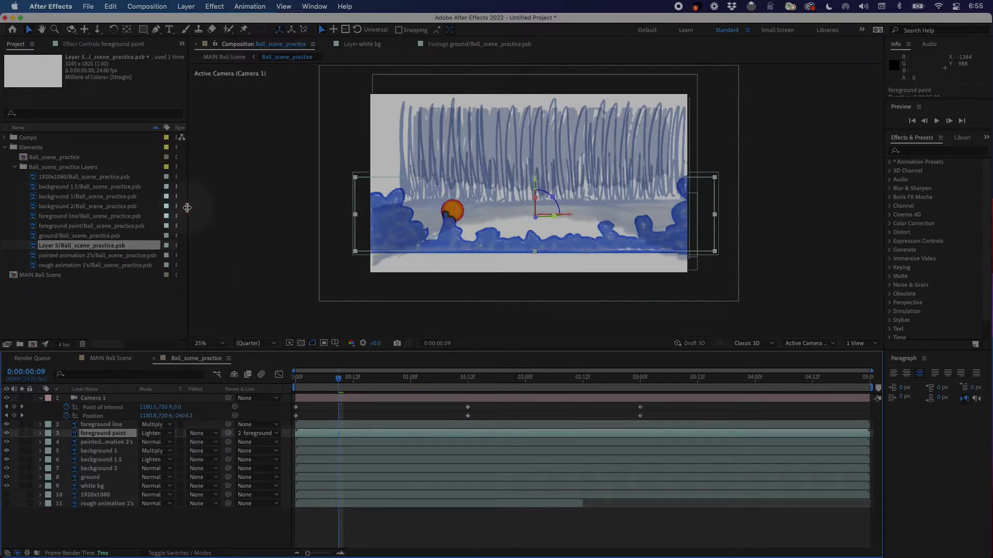
pyautogui.moveTo(339, 385); pyautogui.dragTo(284, 408)
# Select the painted animation 2's layer and widen the layer name column to show its full name.
pyautogui.click(127, 526)
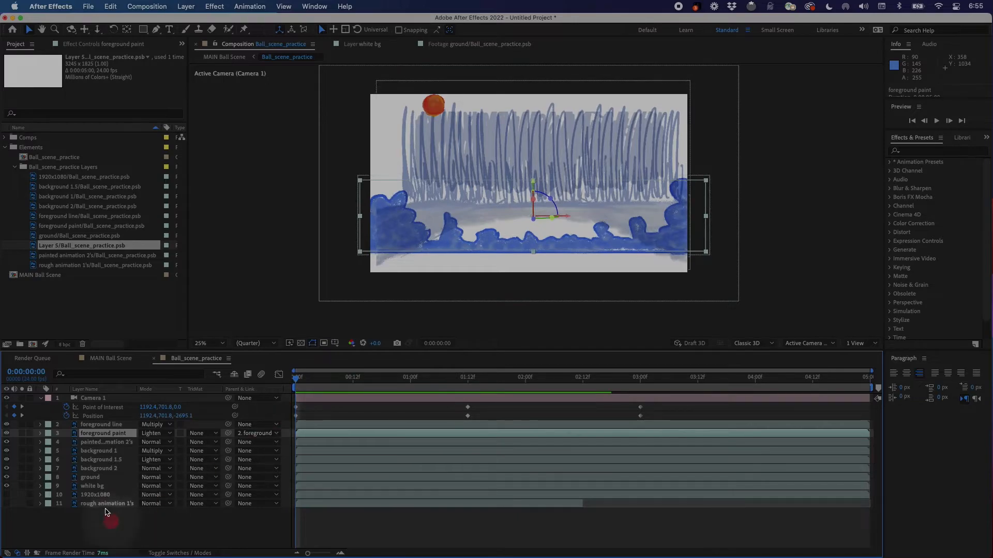
pyautogui.click(106, 525)
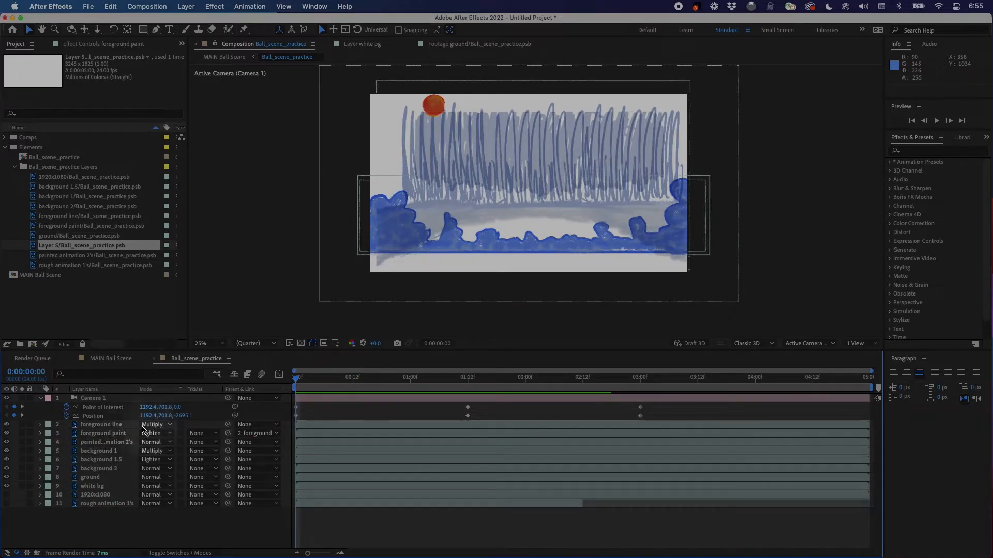
pyautogui.click(114, 442)
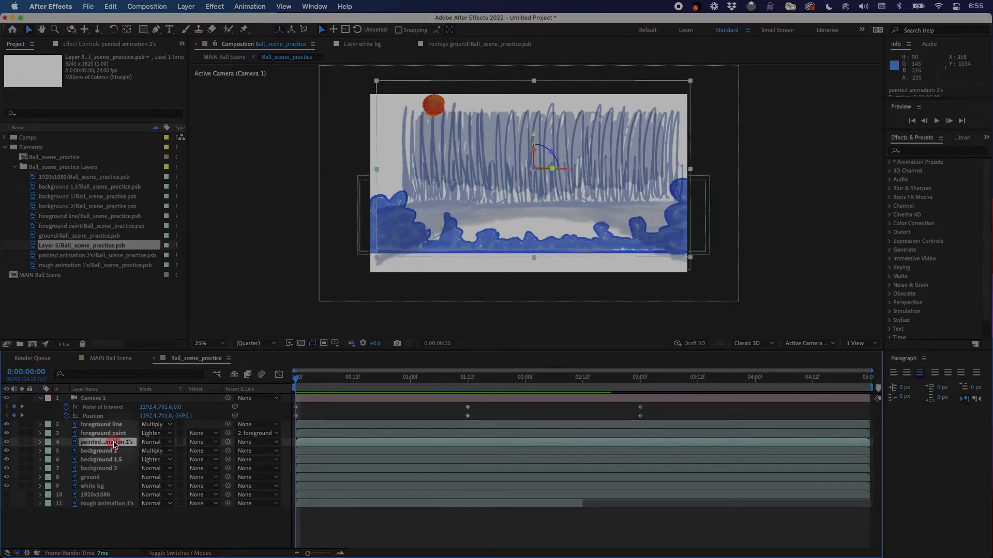
pyautogui.moveTo(136, 389); pyautogui.dragTo(154, 389)
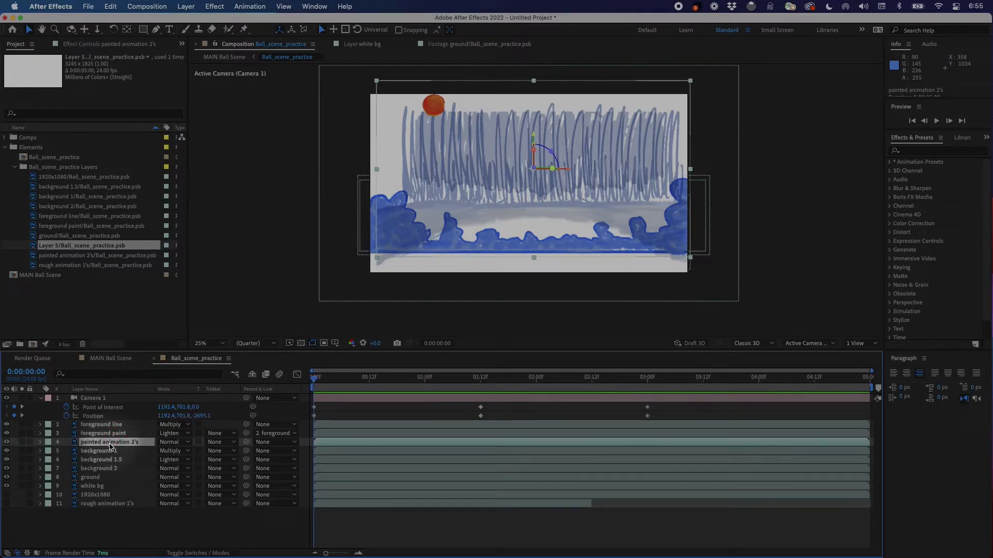
# Duplicate the painted animation 2's layer and solo only the copy.
pyautogui.press('super')
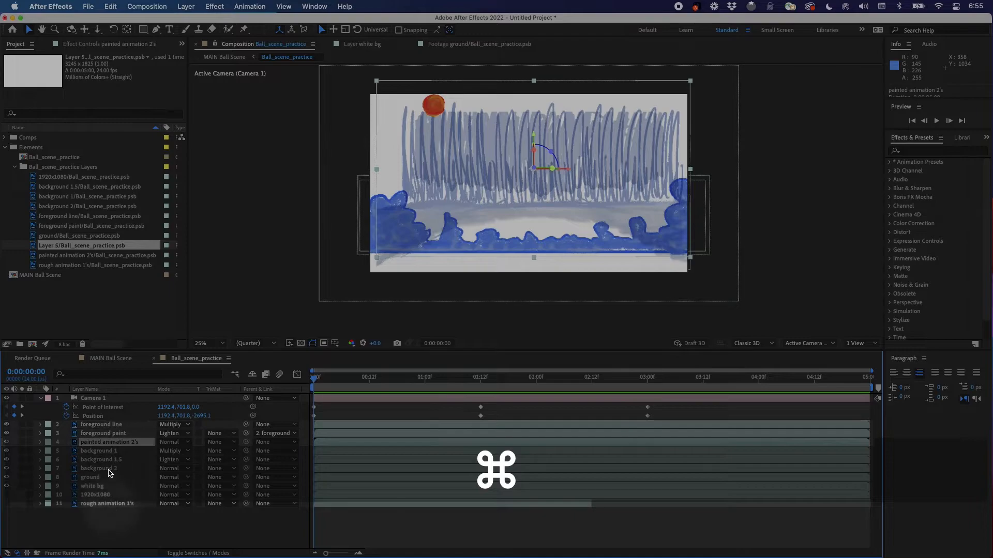
pyautogui.press('super+d')
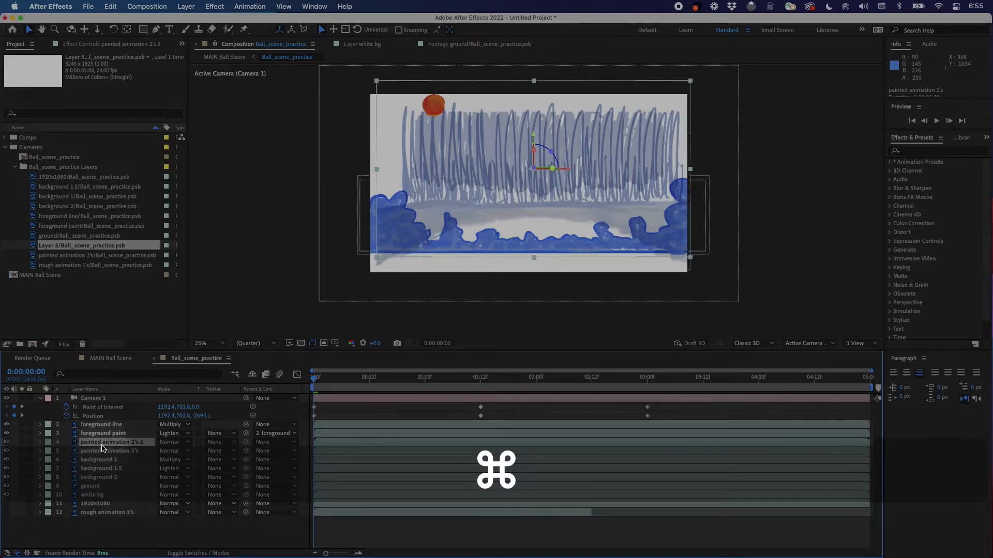
pyautogui.click(22, 443)
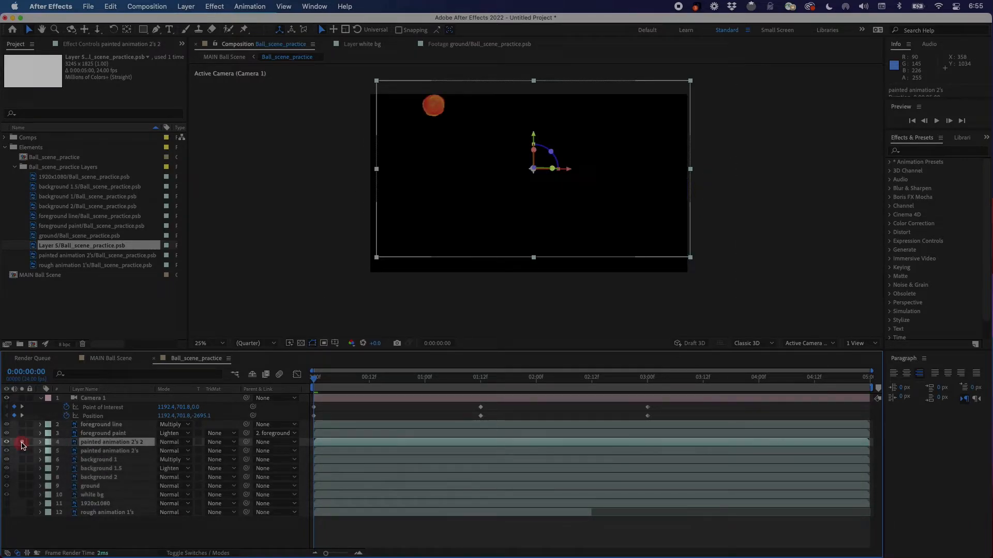
pyautogui.click(22, 443)
pyautogui.click(22, 452)
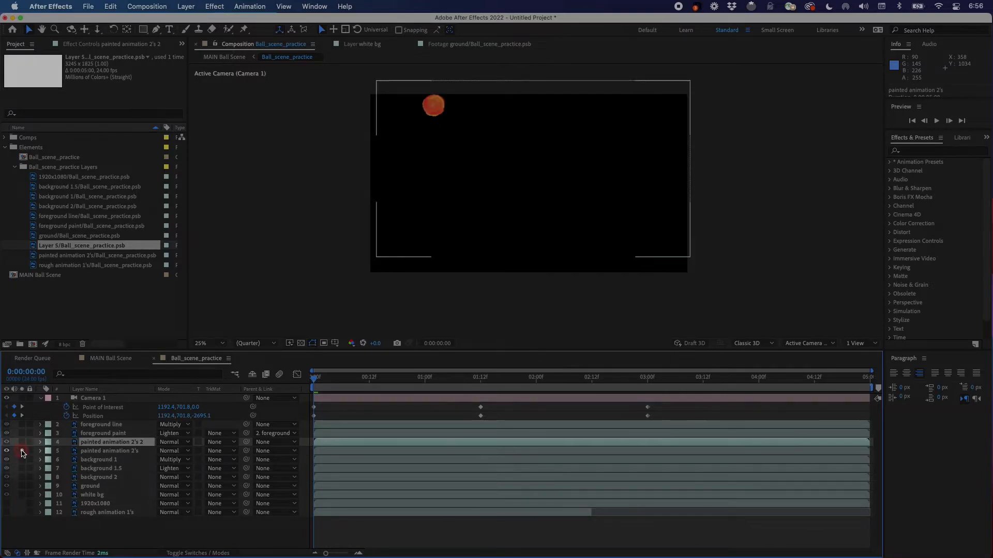
pyautogui.click(22, 451)
pyautogui.click(21, 443)
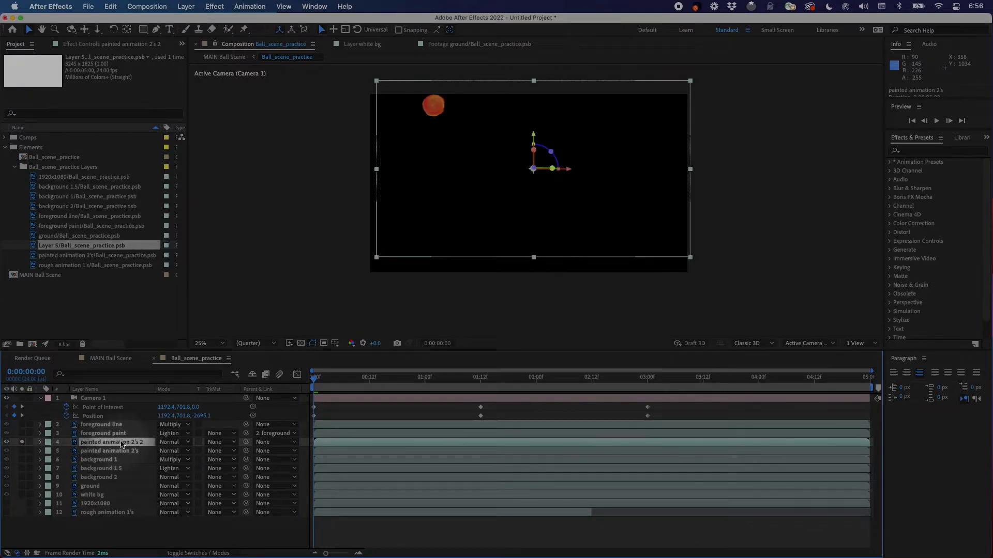
# Rename the duplicated painted animation layer as "ball sd".
pyautogui.press('Return')
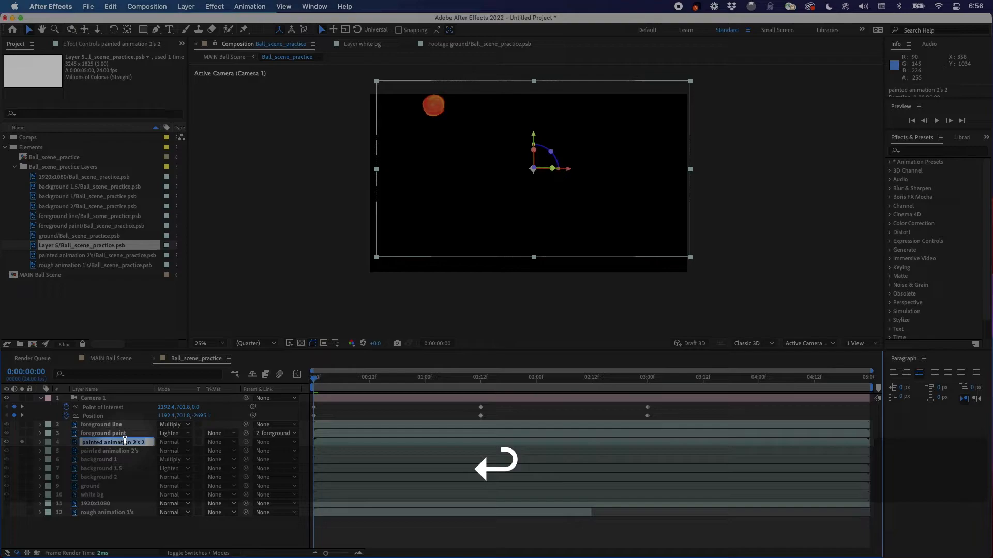
pyautogui.write('ball sd')
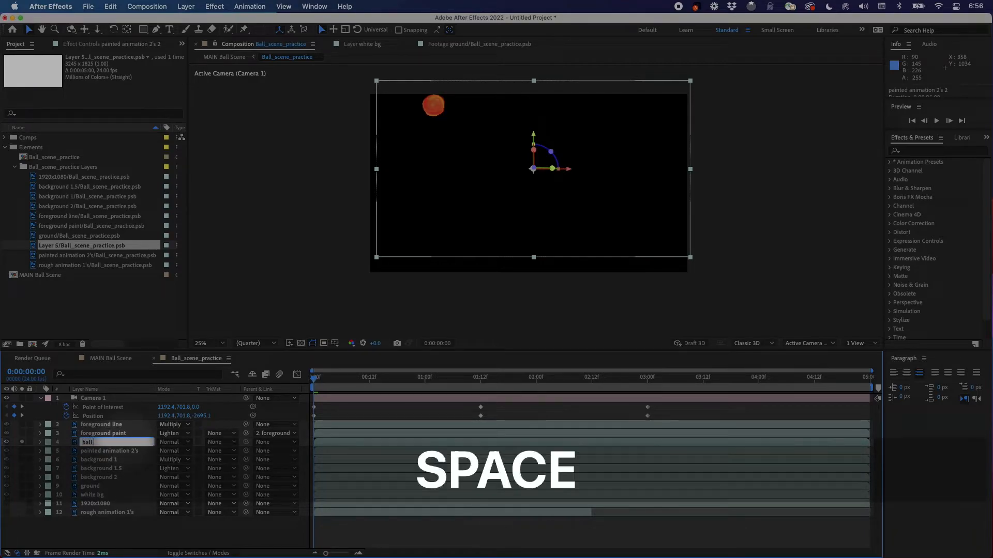
pyautogui.press('Return')
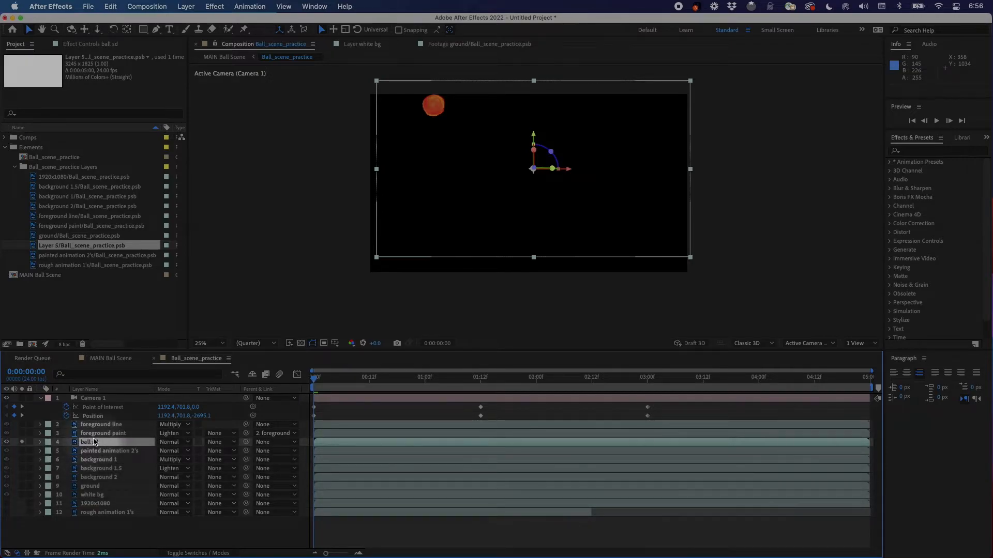
# Set the ball sd layer's X Rotation to 180° to flip it vertically.
pyautogui.press('r')
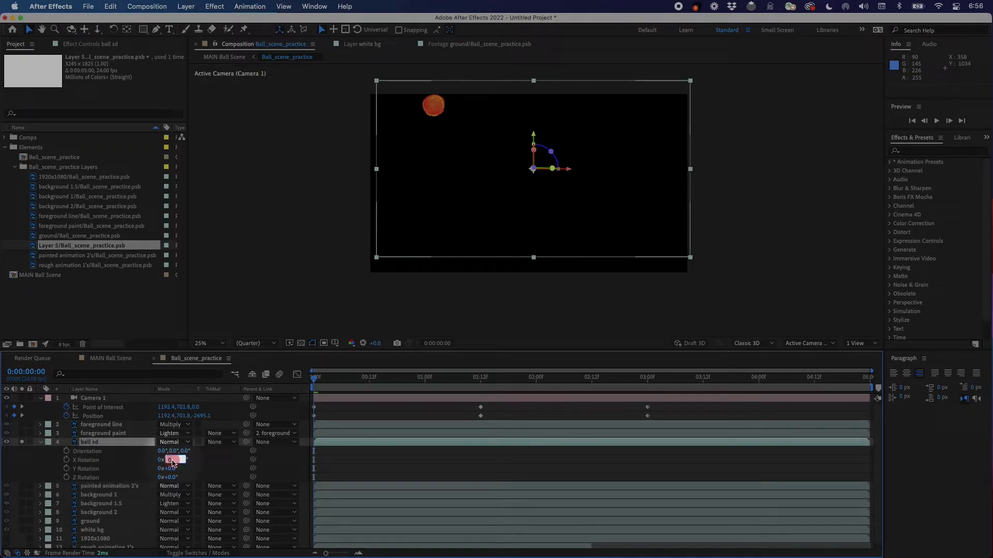
pyautogui.write('180')
pyautogui.press('Return')
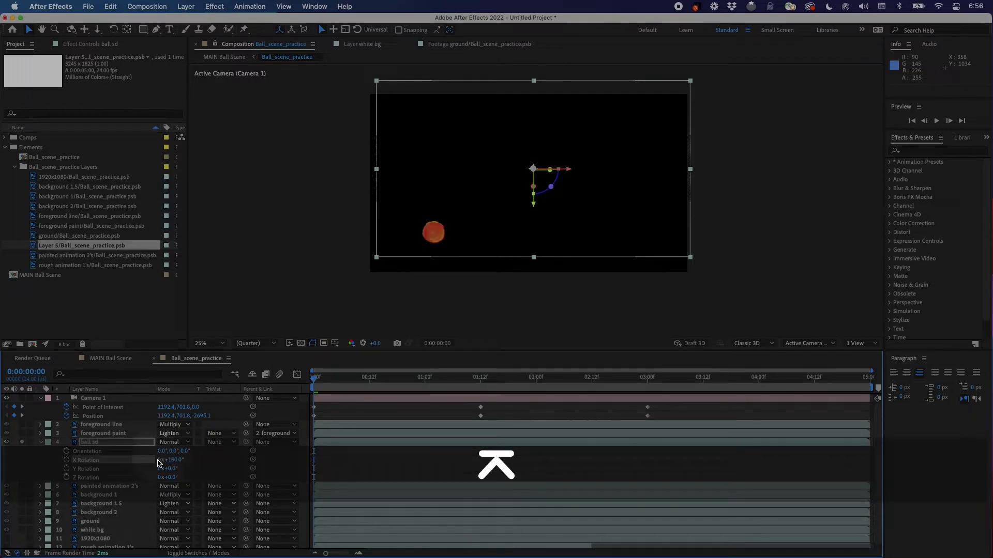
# Solo the original painted animation 2's layer, turn off solo for ball sd, and leave the original selected.
pyautogui.click(22, 472)
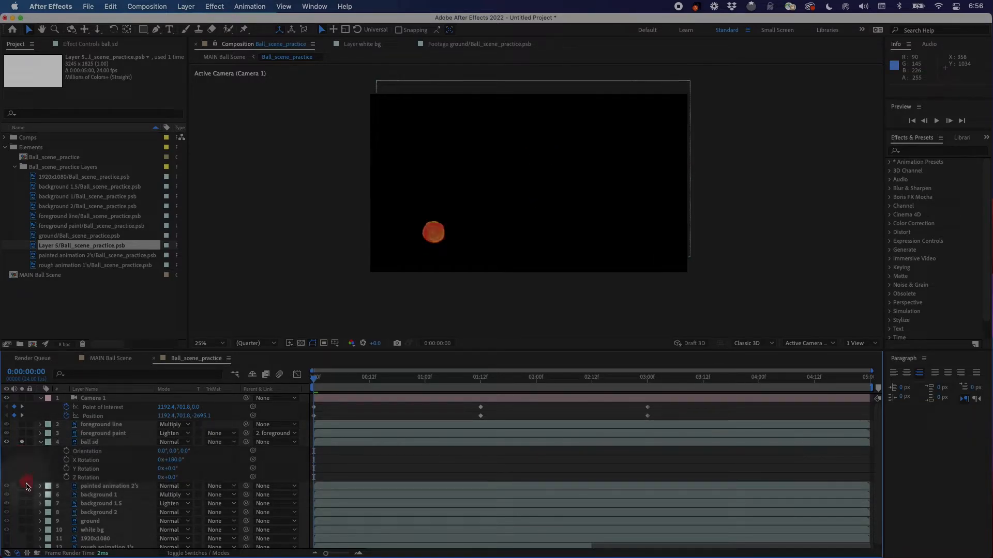
pyautogui.click(23, 487)
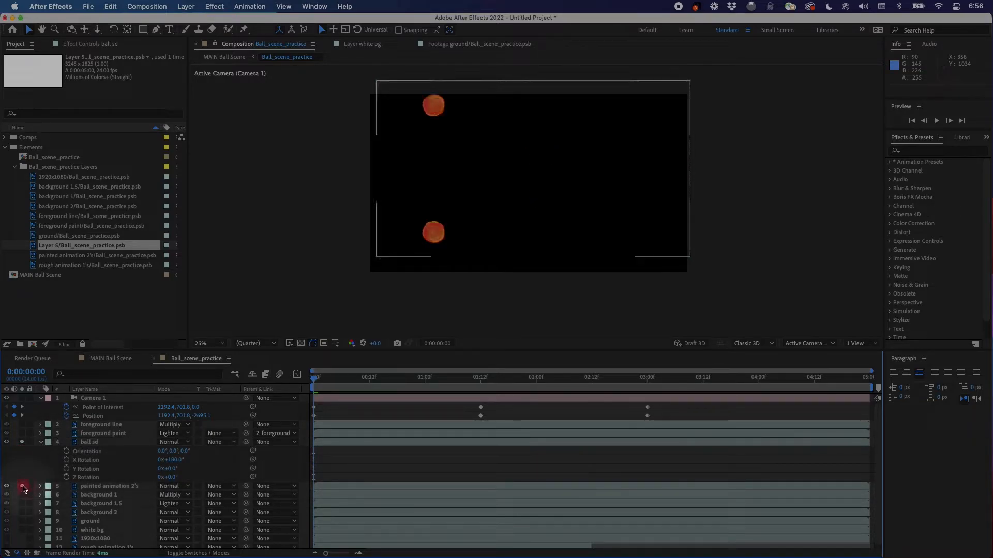
pyautogui.click(102, 486)
pyautogui.click(105, 443)
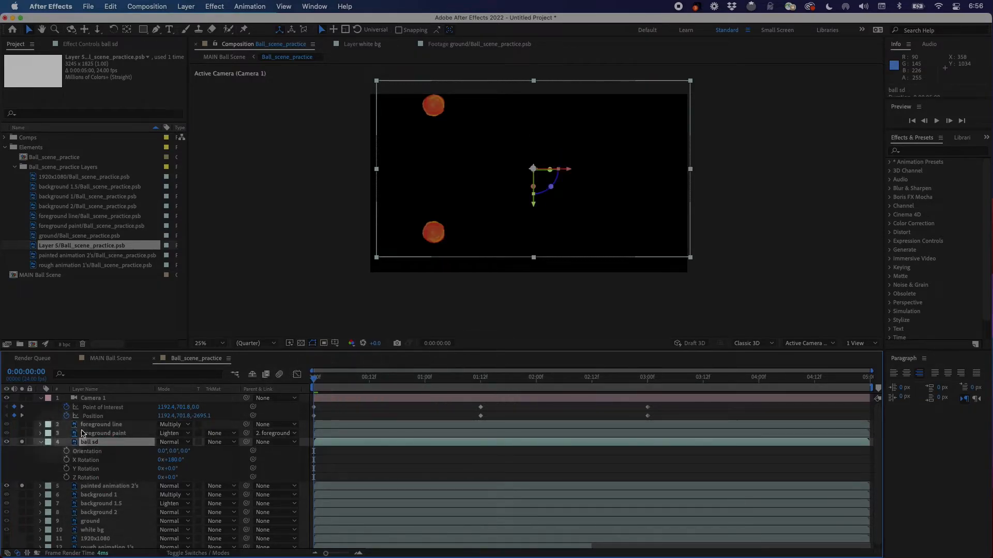
pyautogui.click(23, 443)
pyautogui.click(98, 486)
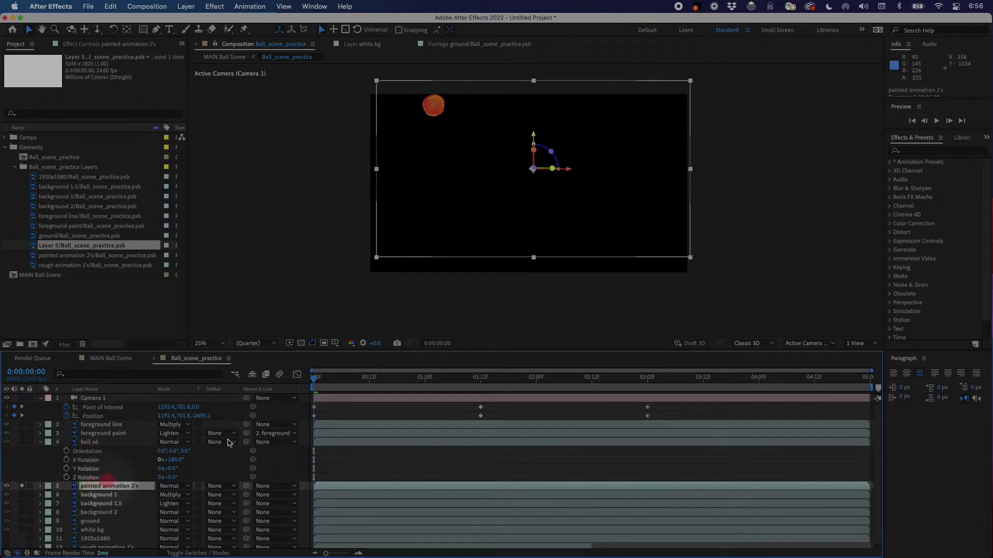
# Step frame by frame through the original ball's bounce up to frame 17, looking for its ground contact around frames 5 to 7.
pyautogui.moveTo(314, 382); pyautogui.dragTo(340, 389)
pyautogui.press('pagedown')
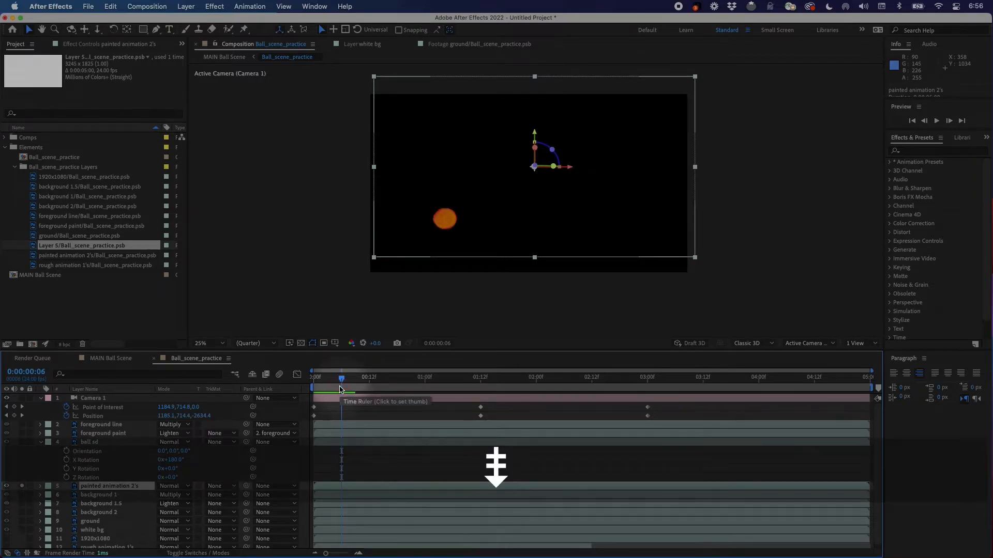
pyautogui.press('pagedown')
pyautogui.press('pagedown')
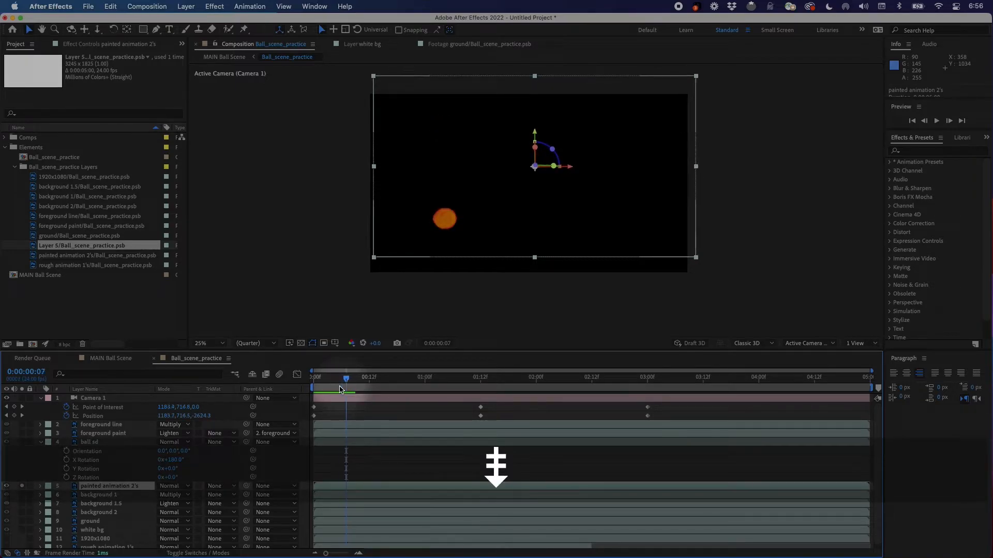
pyautogui.press('pagedown')
pyautogui.press('pagedown')
pyautogui.press('pagedown')
pyautogui.press('pagedown')
pyautogui.press('pagedown')
pyautogui.press('pagedown')
pyautogui.press('pagedown')
pyautogui.press('pagedown')
pyautogui.press('pagedown')
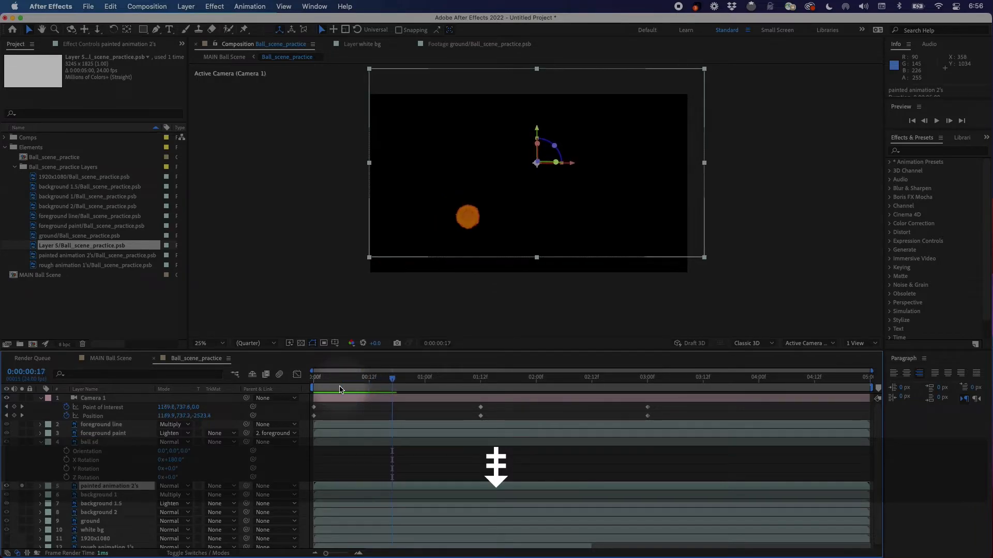
pyautogui.press('pageup')
pyautogui.press('pageup')
pyautogui.press('pageup')
pyautogui.press('pageup')
pyautogui.press('pageup')
pyautogui.press('pageup')
pyautogui.press('pageup')
pyautogui.press('pageup')
pyautogui.press('pageup')
pyautogui.press('pageup')
pyautogui.press('pageup')
pyautogui.press('pageup')
pyautogui.press('pageup')
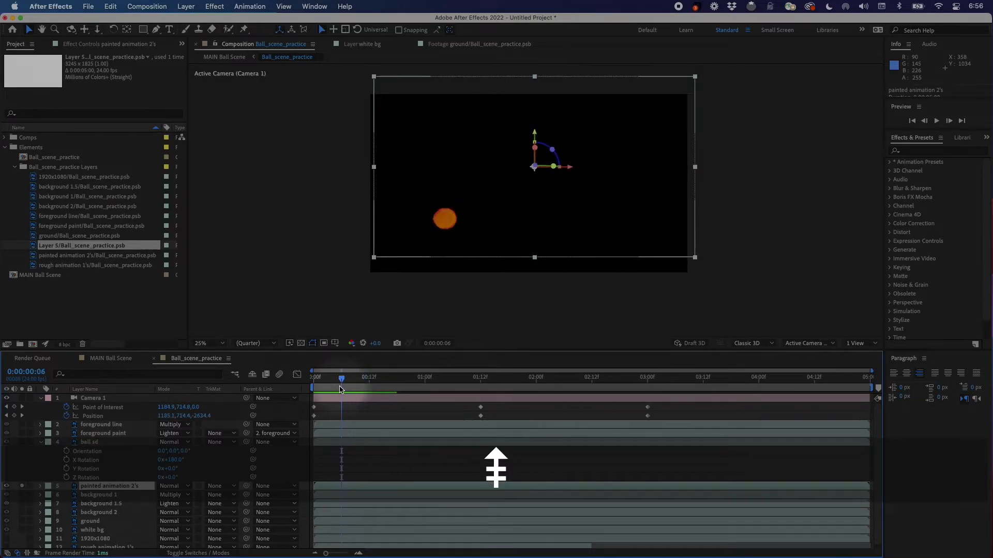
pyautogui.press('pagedown')
pyautogui.press('pagedown')
pyautogui.press('super')
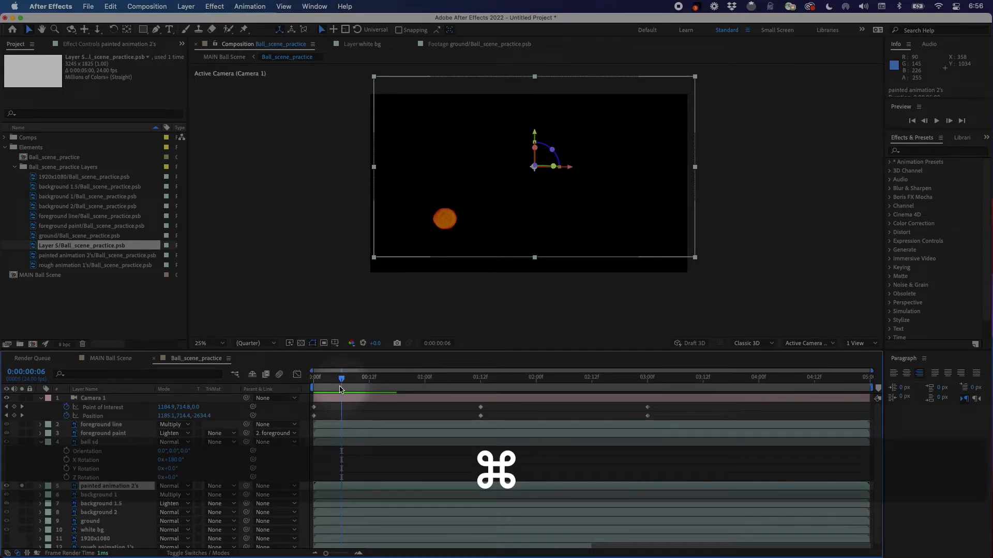
pyautogui.press('super+Right')
pyautogui.press('super+Right')
pyautogui.press('super+Right')
pyautogui.press('super+Right')
pyautogui.press('super+Right')
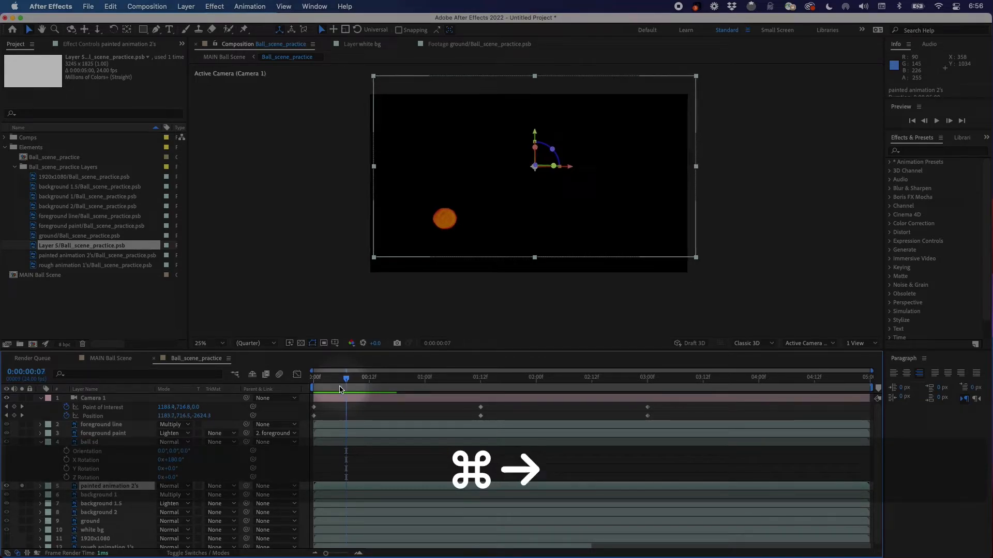
pyautogui.press('super+Left')
pyautogui.press('super+Left')
pyautogui.press('super+Left')
pyautogui.press('super+Left')
pyautogui.press('super+Left')
pyautogui.press('super+Left')
pyautogui.press('super+Right')
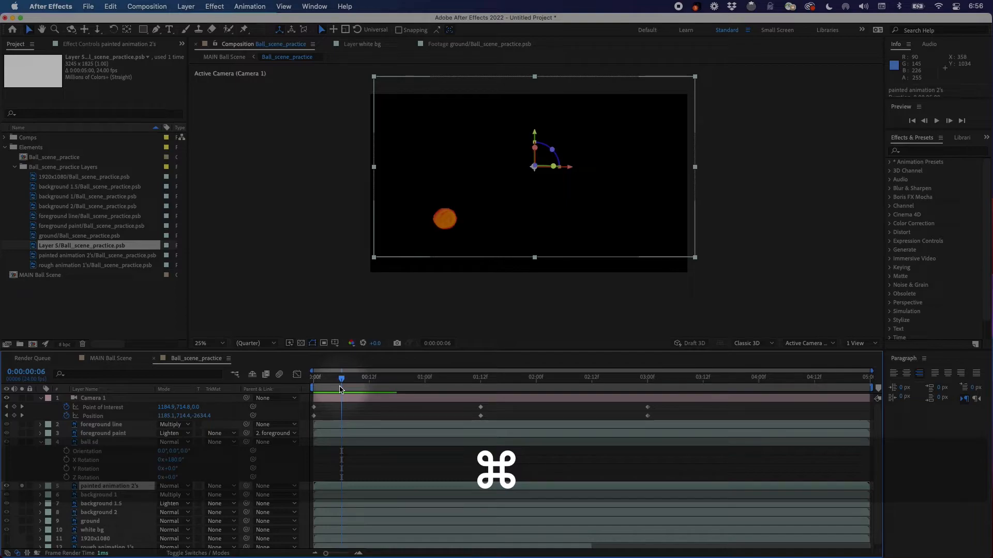
pyautogui.press('super+Right')
pyautogui.press('super+Right')
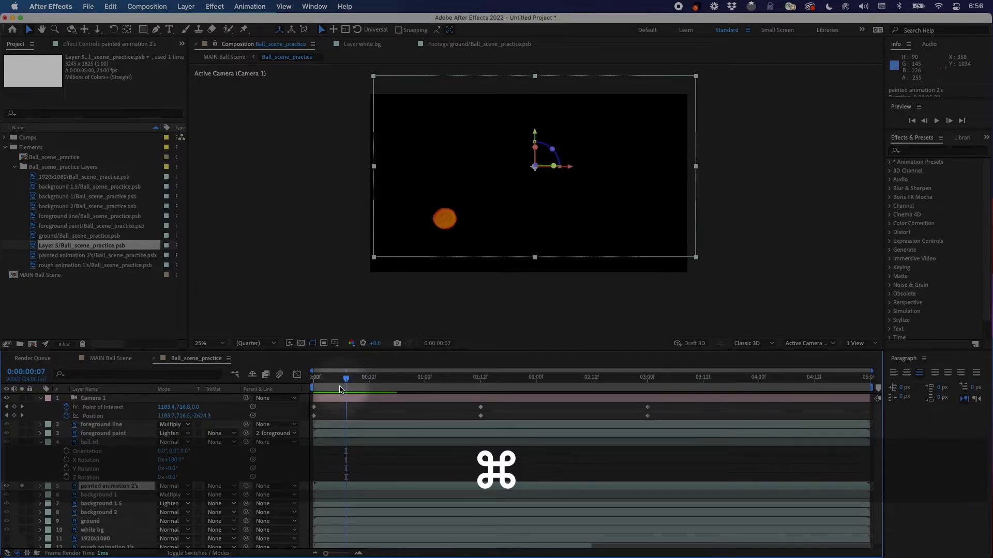
pyautogui.press('super+Left')
pyautogui.press('super+Left')
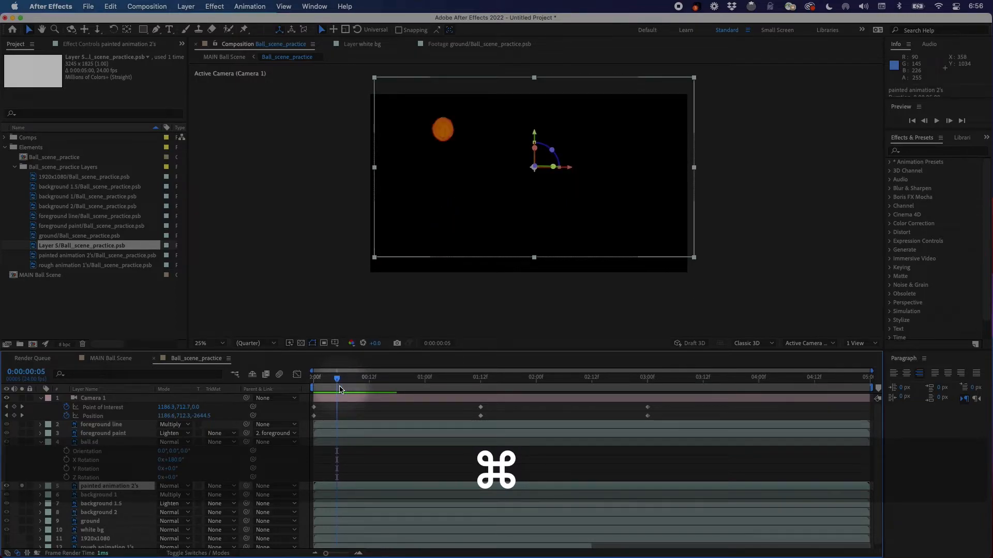
# Solo ball sd alongside the original and move it down at frame 6 to a Y position of 1543.8.
pyautogui.keyDown('super'); pyautogui.click(106, 443); pyautogui.keyUp('super')
pyautogui.click(105, 444)
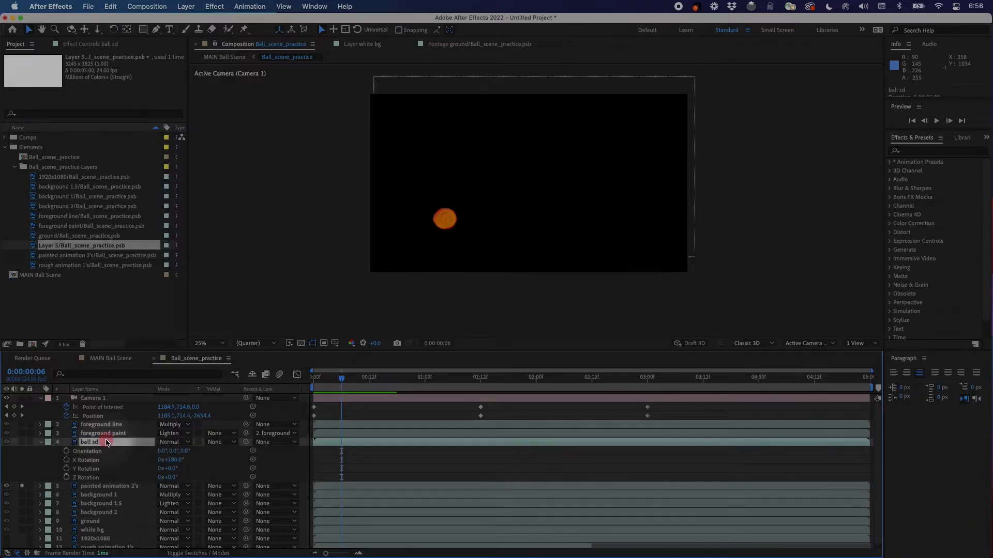
pyautogui.click(22, 443)
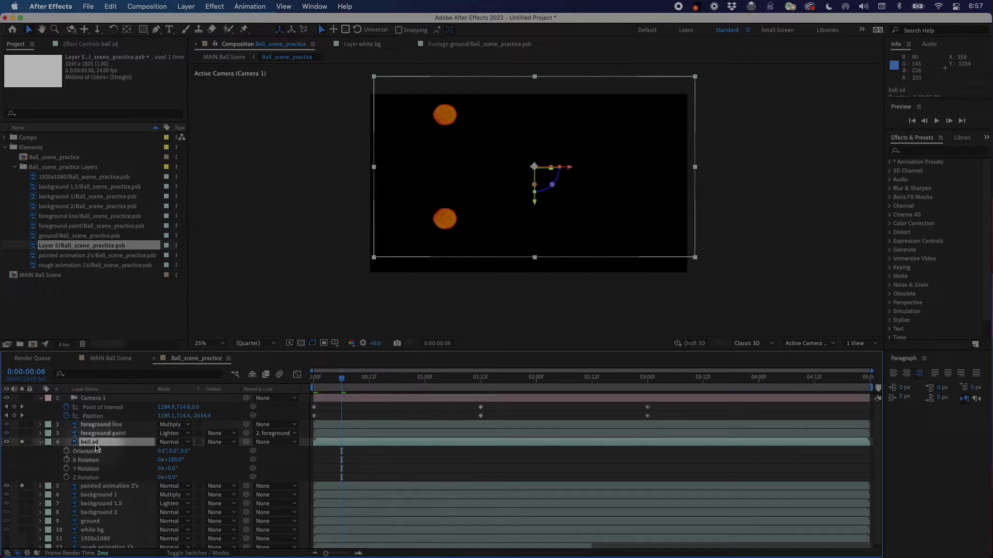
pyautogui.moveTo(174, 462); pyautogui.dragTo(182, 460)
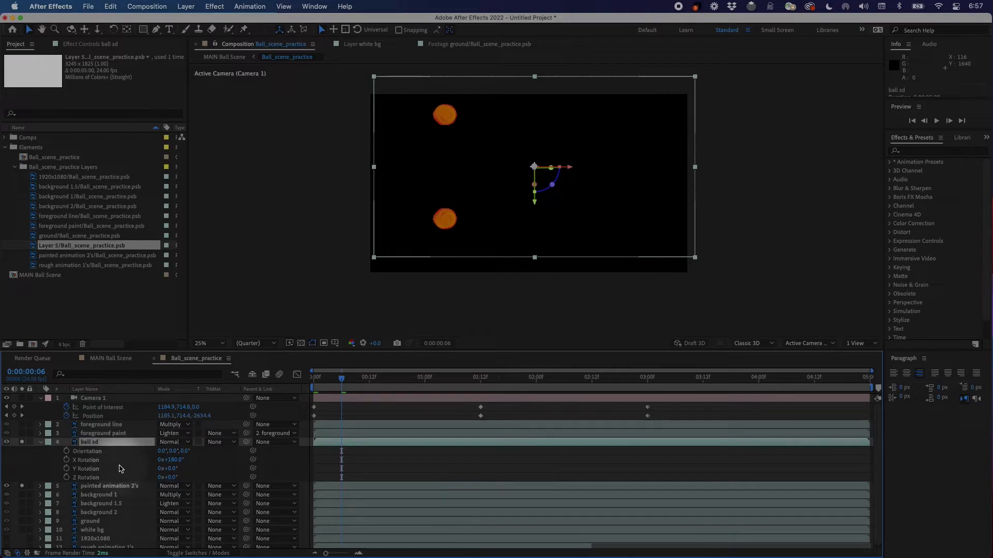
pyautogui.press('p')
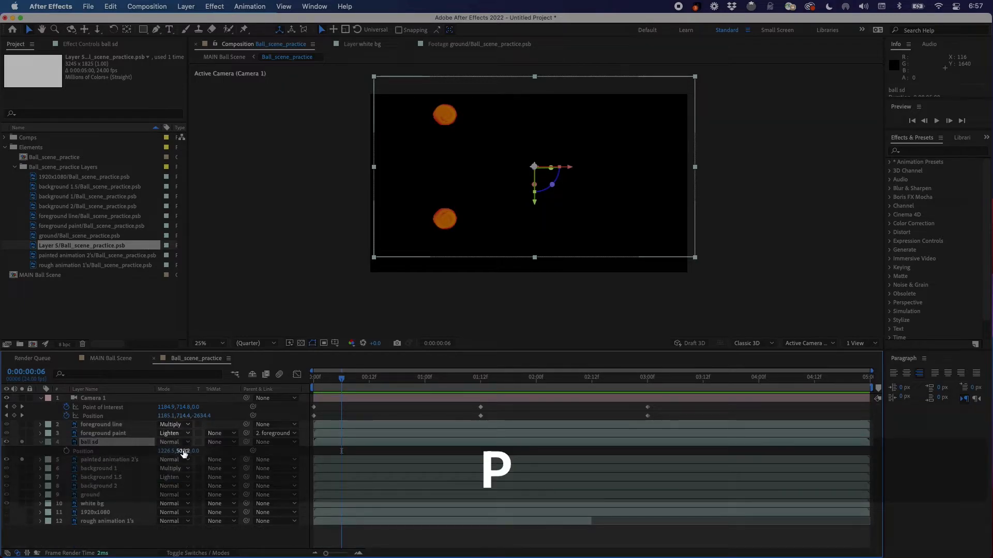
pyautogui.moveTo(183, 454); pyautogui.dragTo(454, 449)
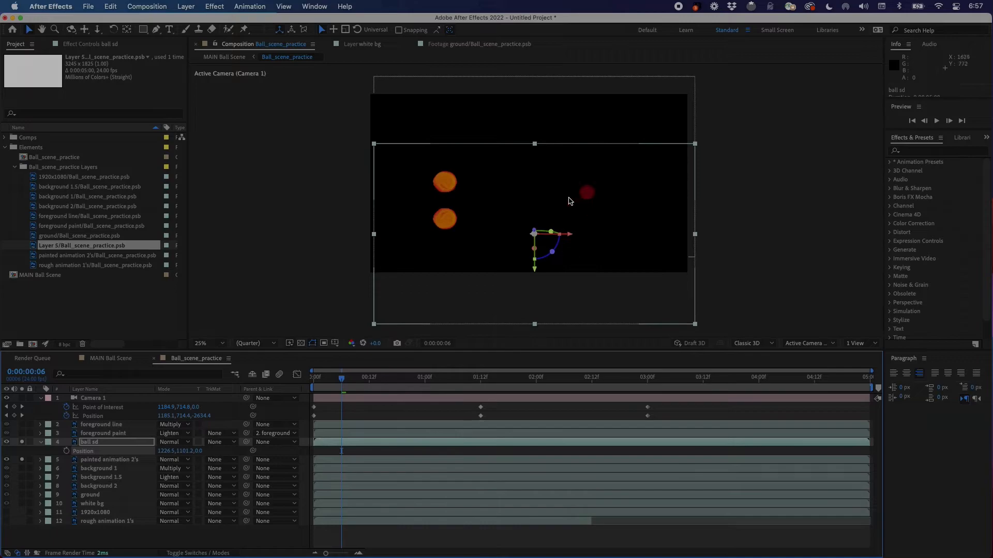
pyautogui.moveTo(536, 268); pyautogui.dragTo(538, 326)
# Lower ball sd at 0:00:02:02 to a Y position of 1578.4 and scrub back to the first frame.
pyautogui.moveTo(341, 382); pyautogui.dragTo(547, 406)
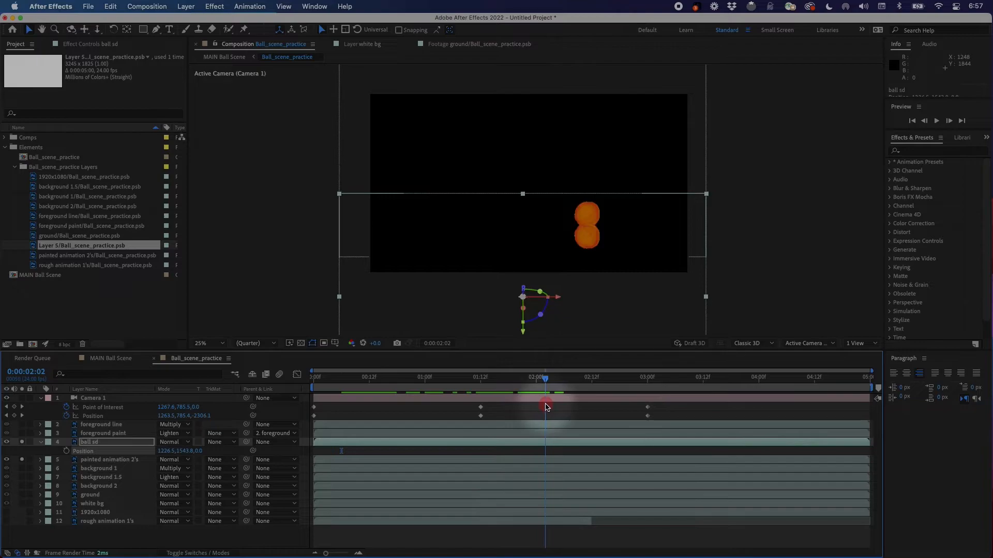
pyautogui.moveTo(526, 335); pyautogui.dragTo(524, 341)
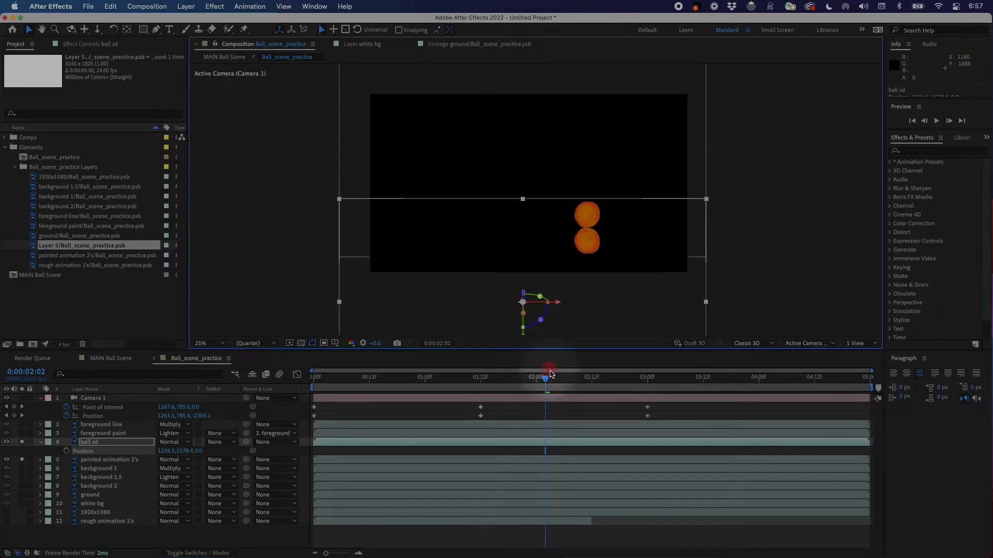
pyautogui.moveTo(546, 380); pyautogui.dragTo(317, 464)
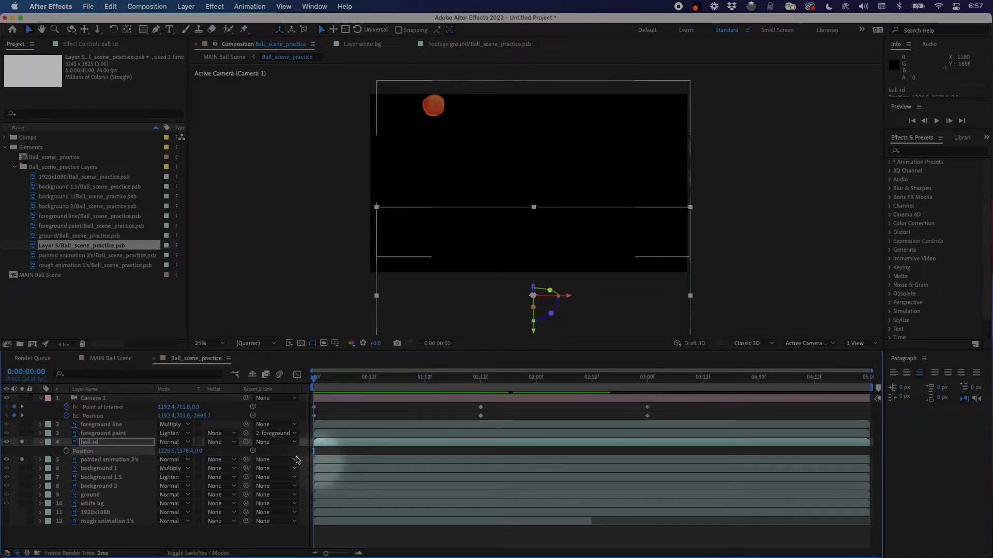
# Set the ball sd layer's opacity to 30% while viewing both balls at frame 11.
pyautogui.click(97, 444)
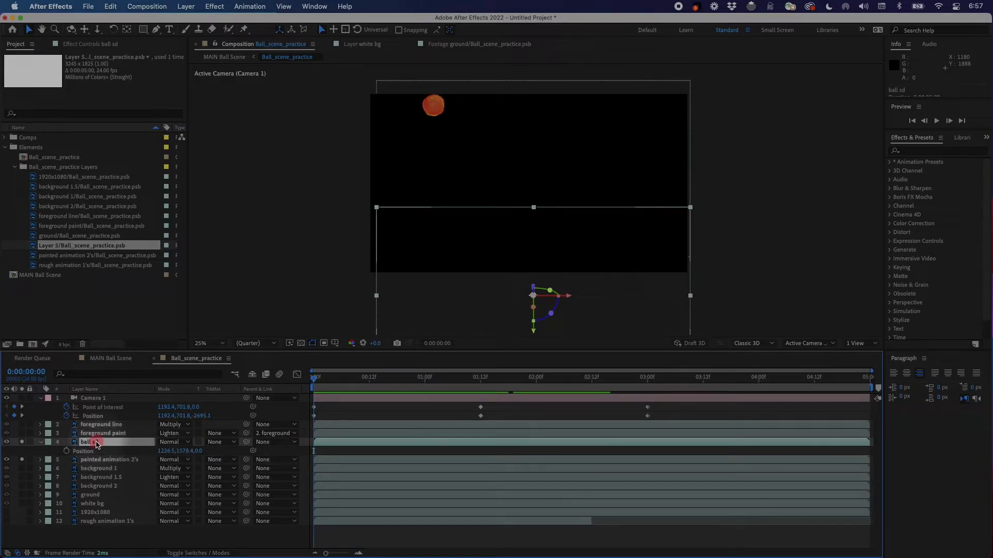
pyautogui.press('t')
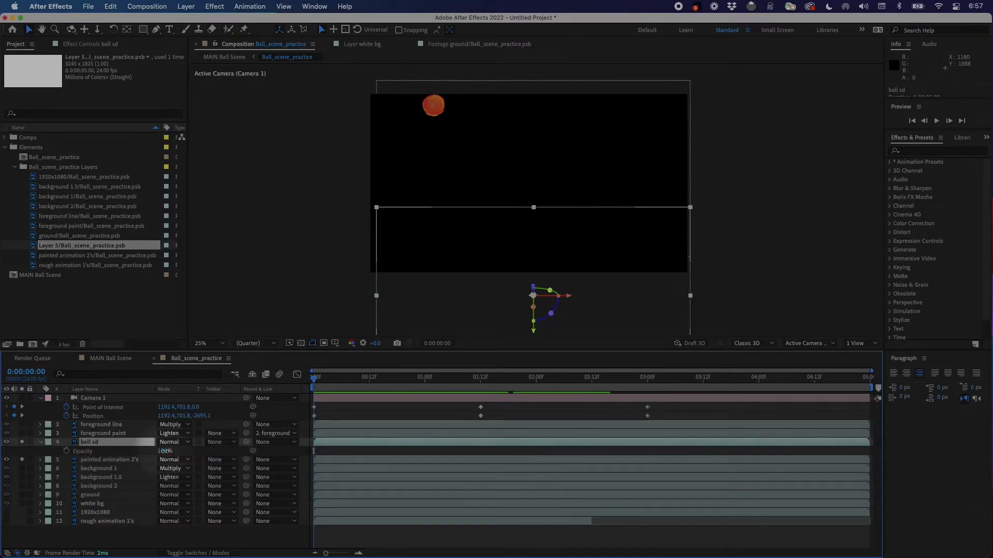
pyautogui.moveTo(164, 451); pyautogui.dragTo(154, 451)
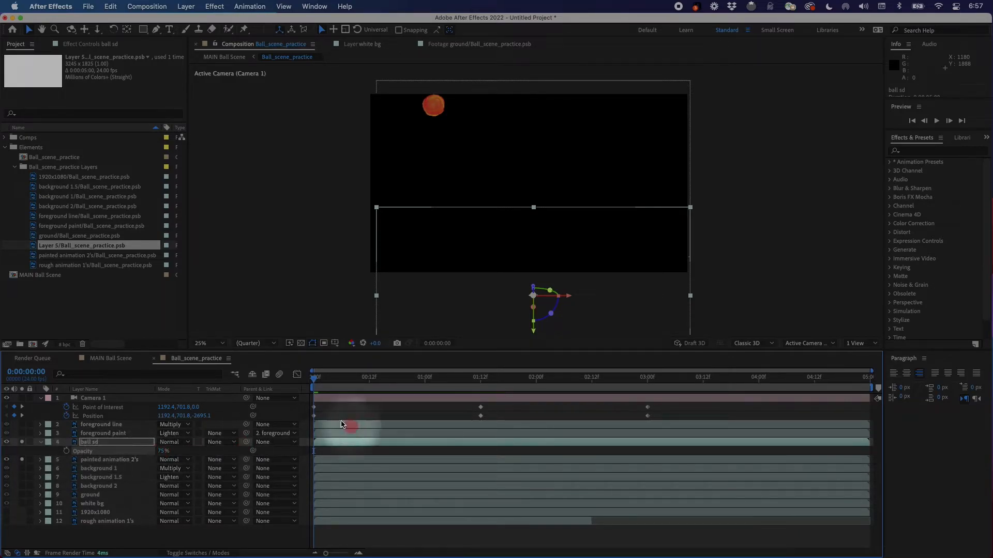
pyautogui.moveTo(355, 383); pyautogui.dragTo(365, 383)
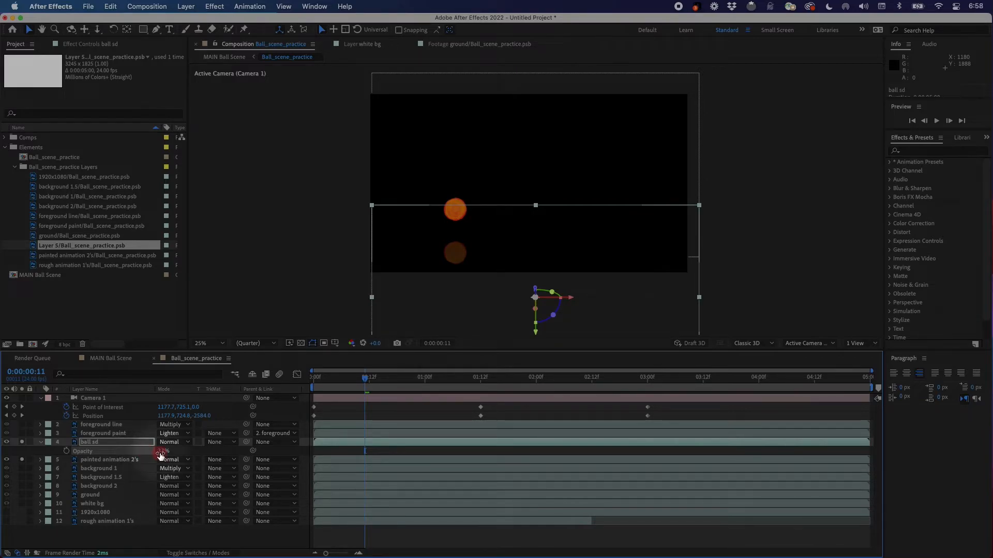
pyautogui.write('0')
pyautogui.press('Return')
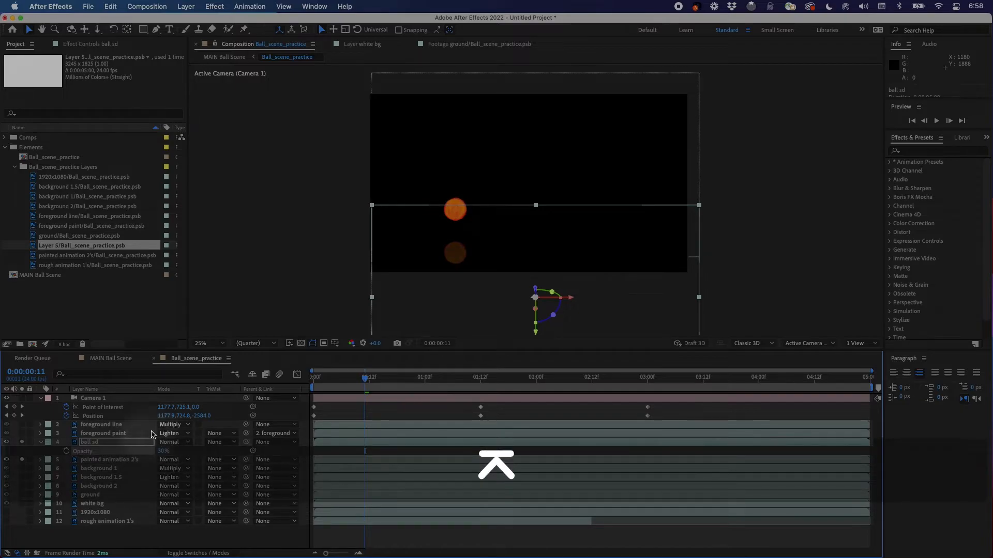
# Turn off solo for ball sd and painted animation 2's and scrub through the full scene to 0:00:01:13.
pyautogui.click(22, 443)
pyautogui.click(22, 460)
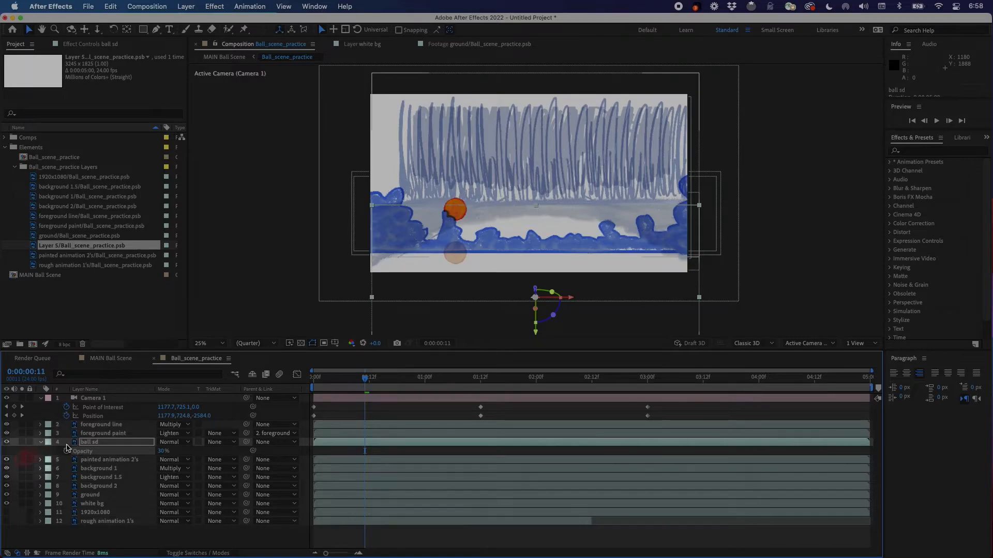
pyautogui.moveTo(362, 385); pyautogui.dragTo(397, 396)
pyautogui.moveTo(418, 396); pyautogui.dragTo(481, 407)
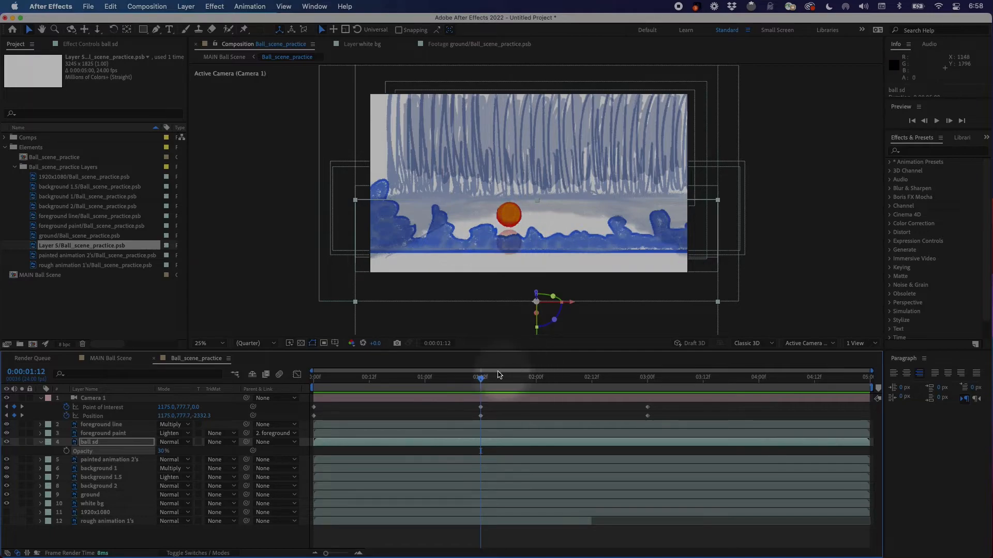
pyautogui.moveTo(478, 379)
pyautogui.mouseDown()
pyautogui.moveTo(553, 381)
pyautogui.moveTo(450, 382)
pyautogui.moveTo(486, 391)
pyautogui.mouseUp()
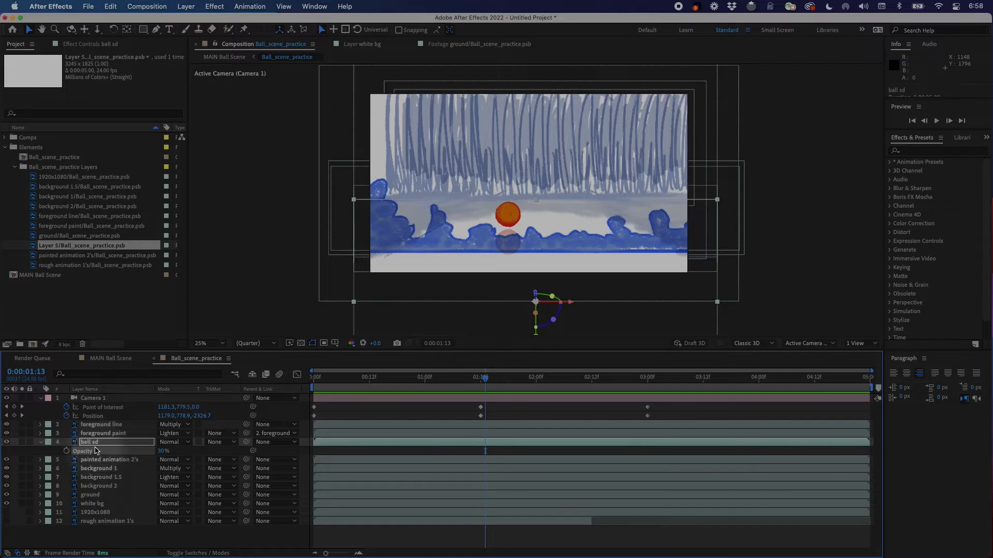
# Solo ball sd and painted animation 2's and draw a wide rectangular mask on ball sd that keeps only the shadow's upper half.
pyautogui.click(53, 444)
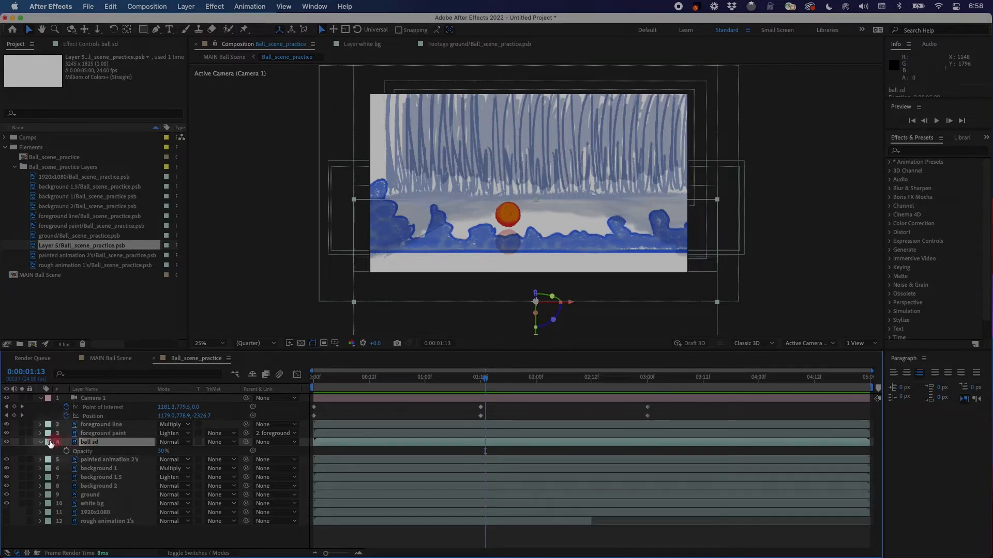
pyautogui.click(21, 443)
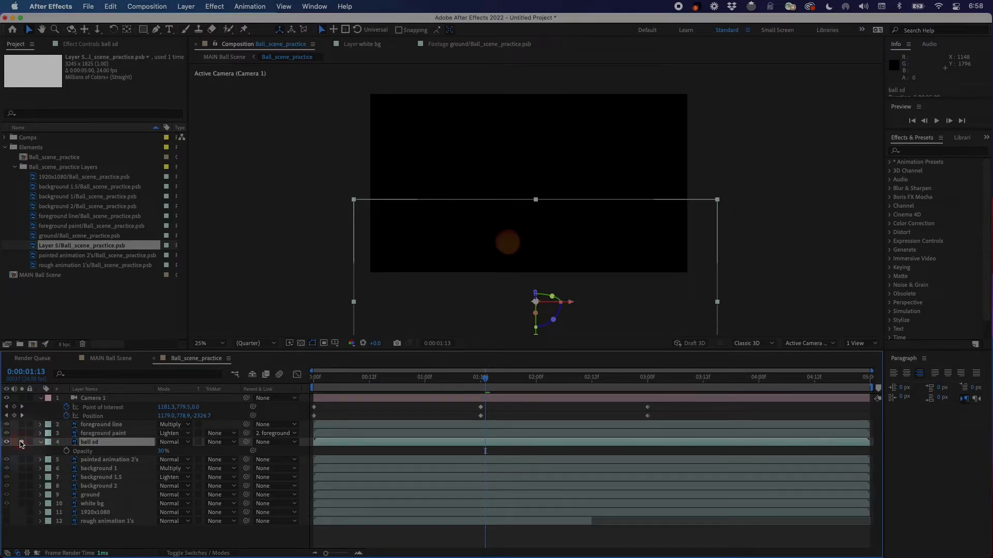
pyautogui.click(22, 459)
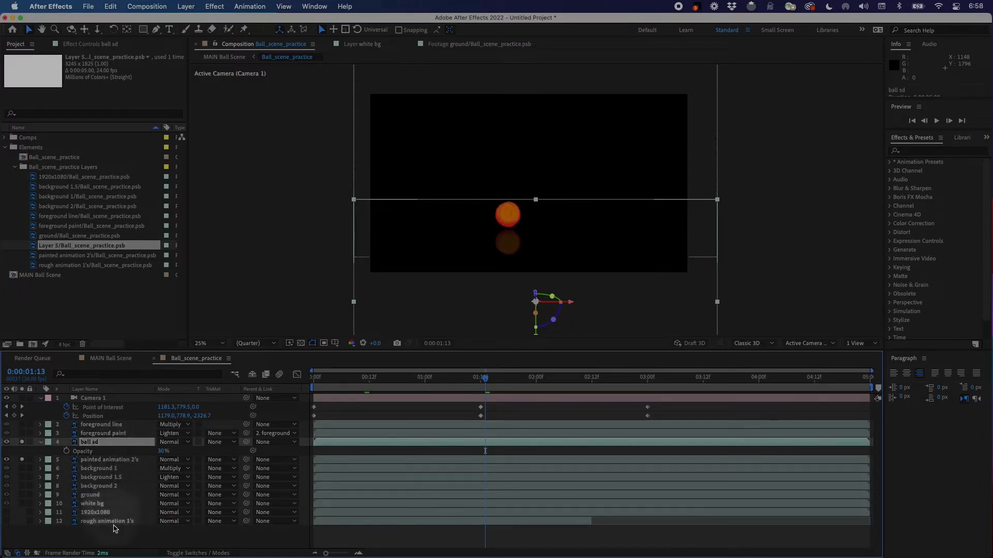
pyautogui.click(112, 529)
pyautogui.click(104, 445)
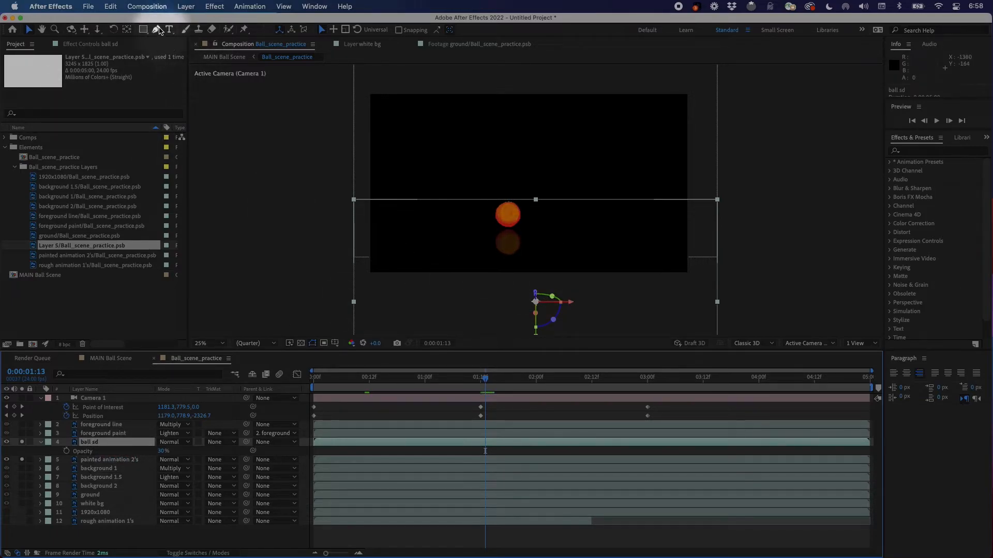
pyautogui.click(143, 30)
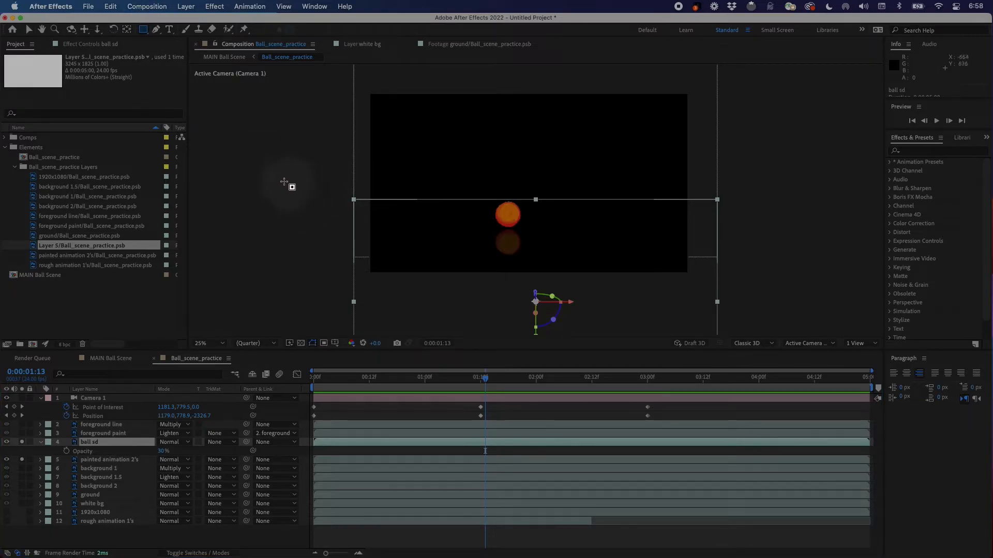
pyautogui.moveTo(265, 160); pyautogui.dragTo(829, 242)
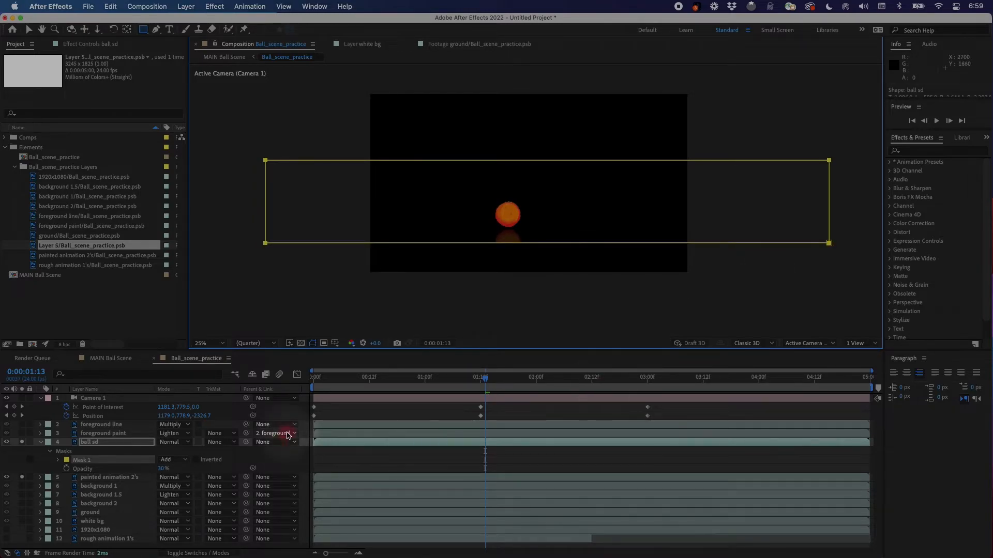
# Check the masked shadow against the full scene with both solos off, and solo the two ball layers again for a closer look.
pyautogui.moveTo(22, 443); pyautogui.dragTo(22, 471)
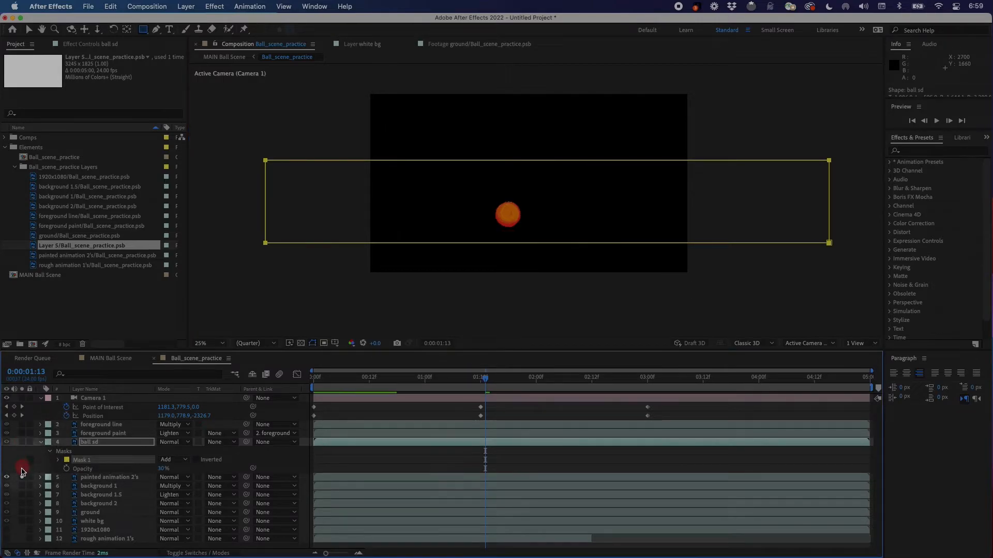
pyautogui.click(22, 478)
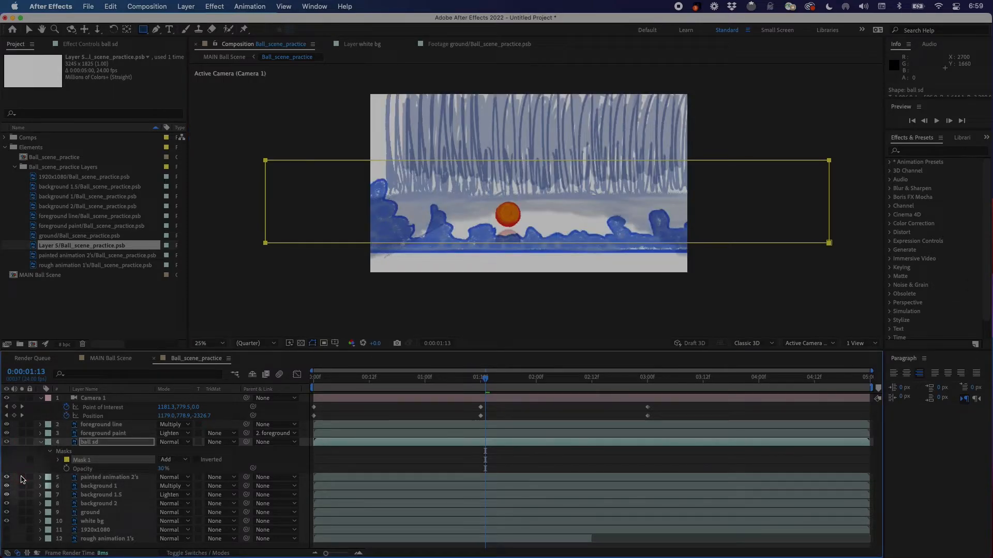
pyautogui.moveTo(21, 478); pyautogui.dragTo(24, 461)
pyautogui.click(22, 443)
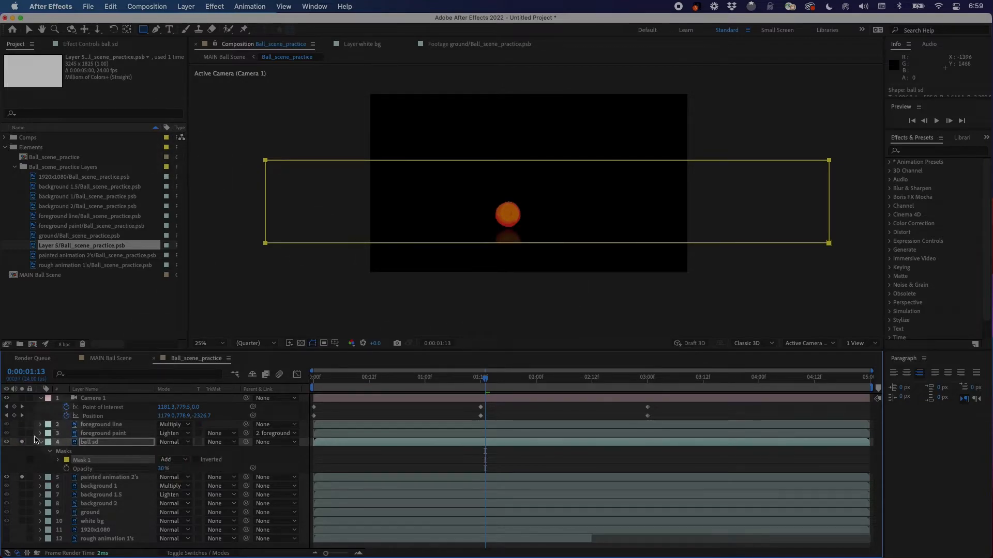
pyautogui.click(7, 460)
pyautogui.scroll(-2, 527, 227)
pyautogui.scroll(4, 527, 228)
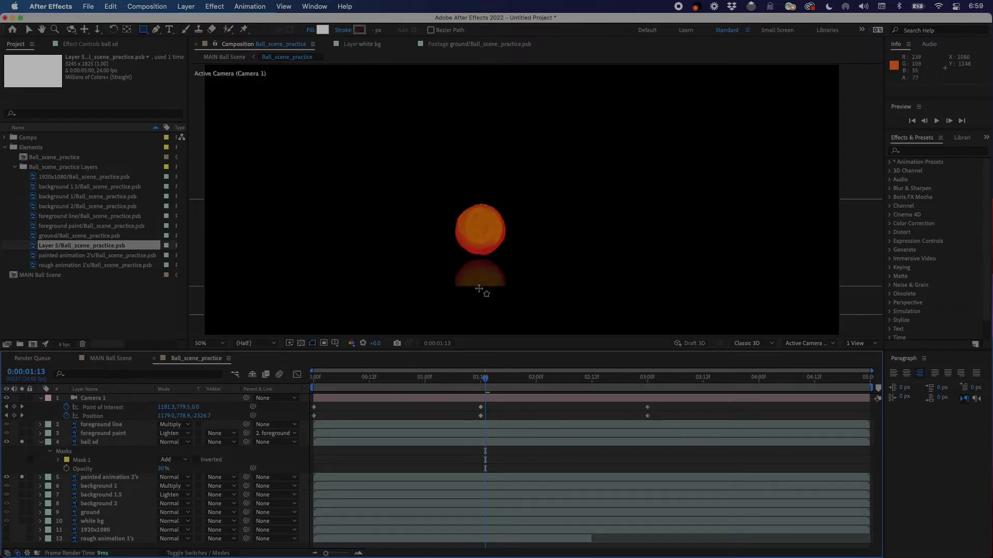
# Expand Mask 1 on ball sd and set its Mask Feather to 109 pixels.
pyautogui.click(89, 451)
pyautogui.click(85, 462)
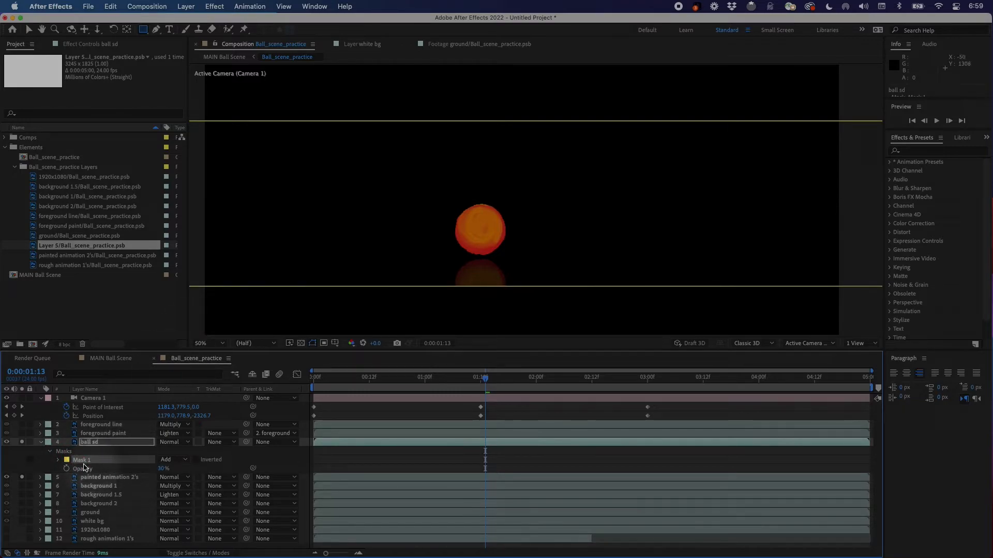
pyautogui.click(59, 460)
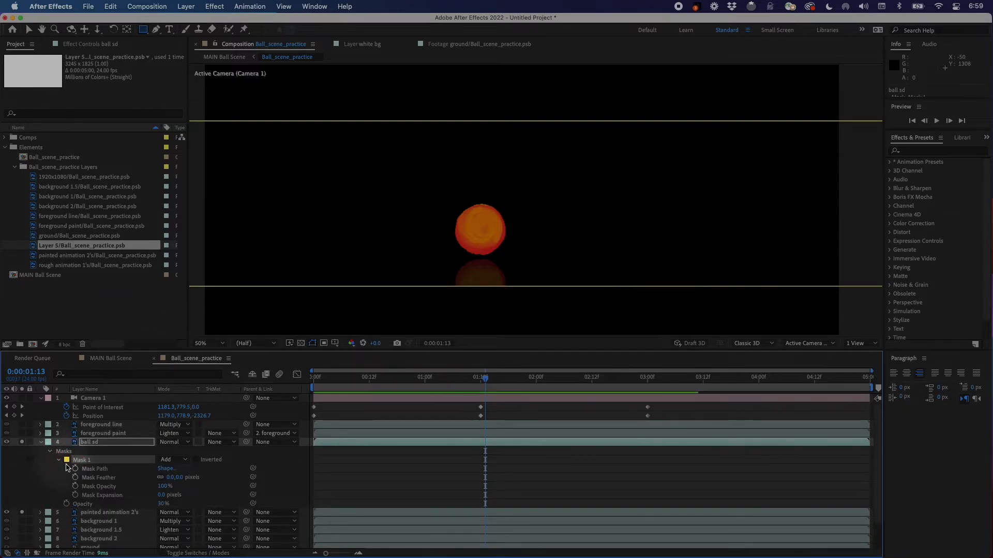
pyautogui.click(41, 443)
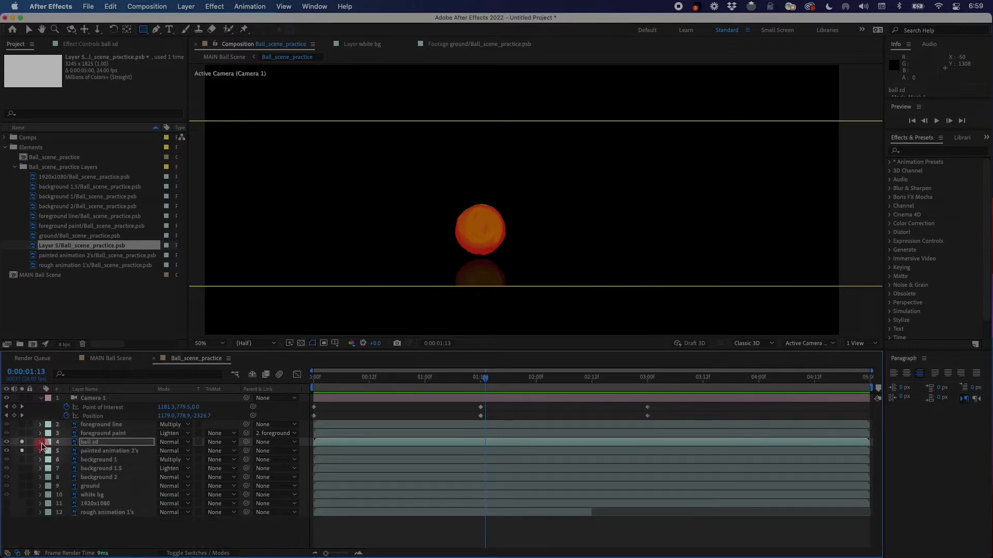
pyautogui.click(41, 442)
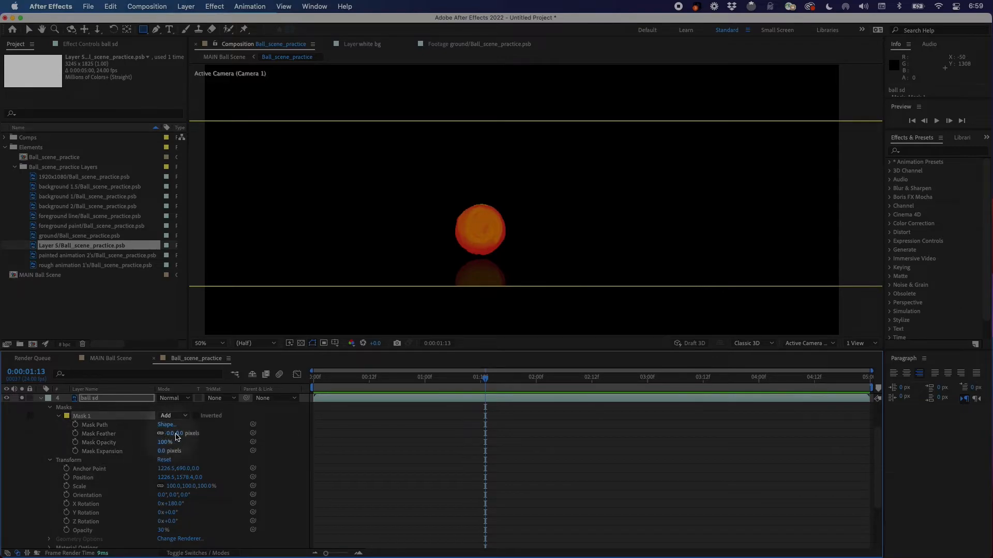
pyautogui.moveTo(178, 436); pyautogui.dragTo(183, 434)
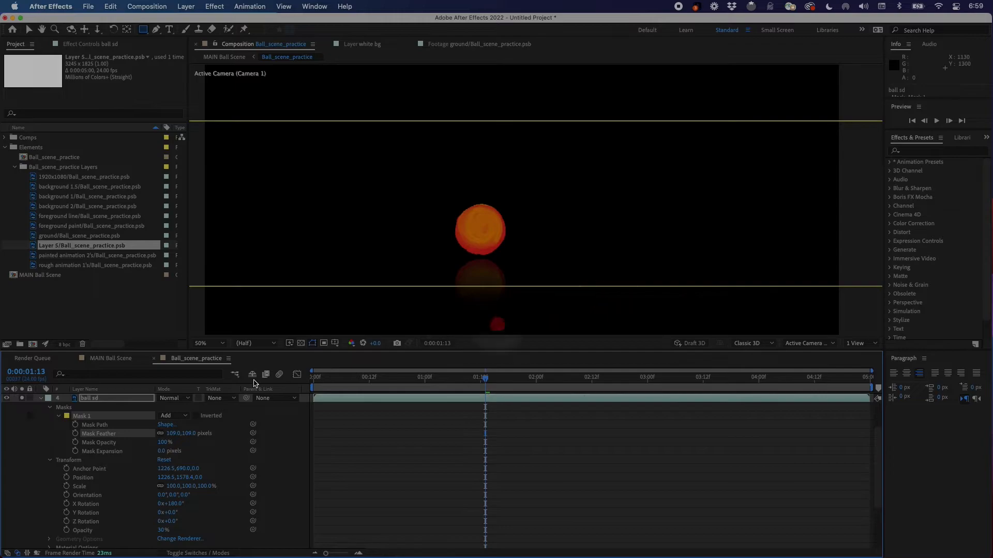
# Set the Mask Expansion of ball sd's Mask 1 to -26 pixels.
pyautogui.click(44, 437)
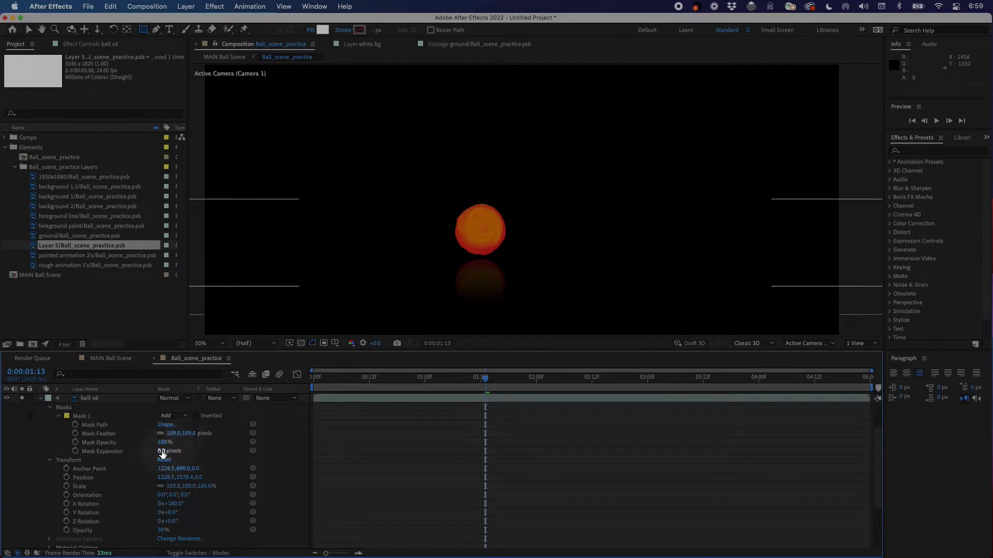
pyautogui.moveTo(162, 451); pyautogui.dragTo(200, 451)
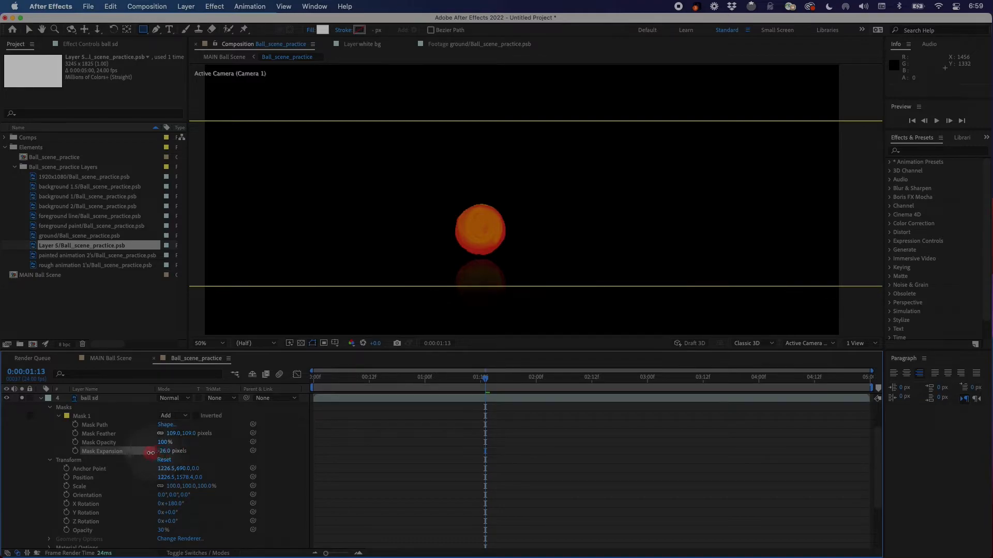
pyautogui.click(134, 454)
pyautogui.click(26, 445)
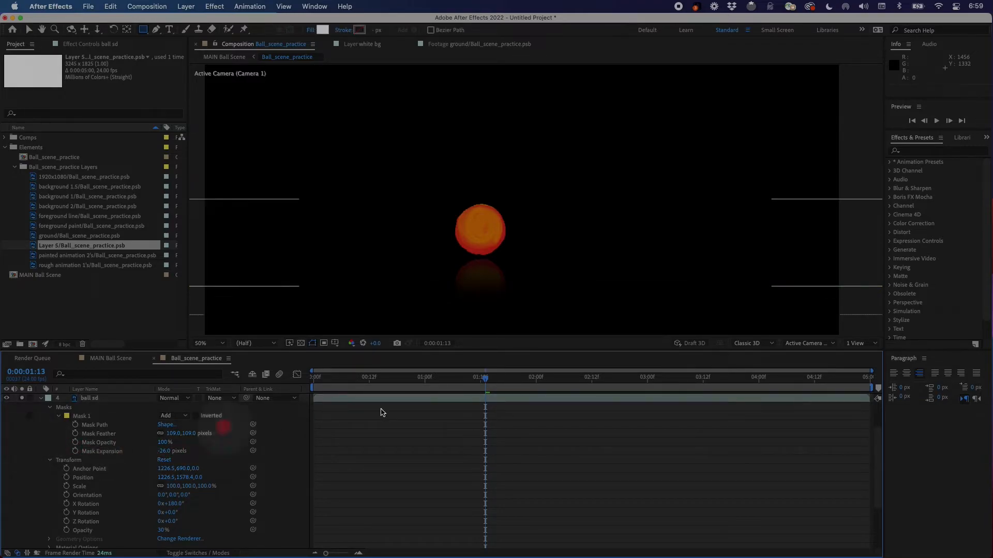
# Collapse ball sd's properties, turn off solo for both ball layers, and scrub the full scene back toward the start.
pyautogui.click(41, 399)
pyautogui.click(99, 444)
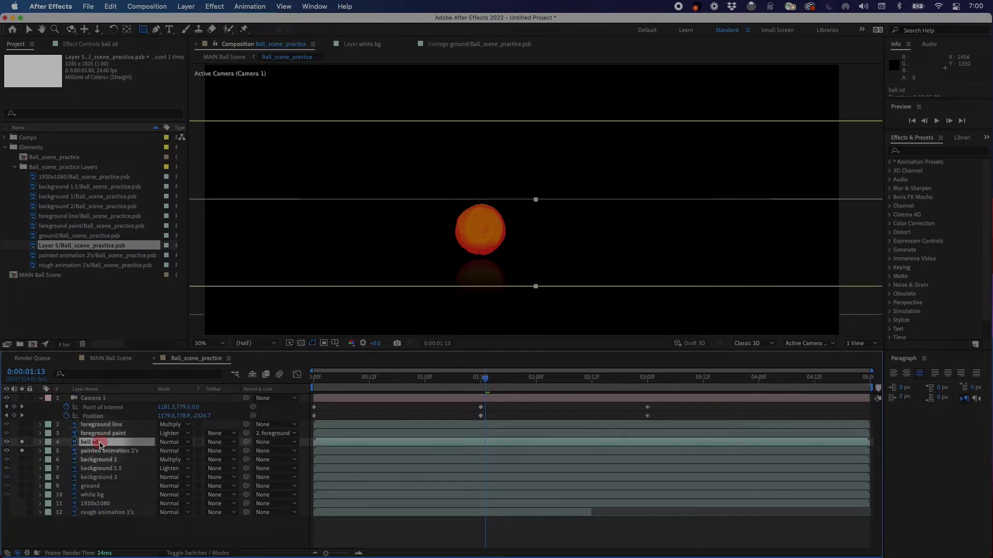
pyautogui.click(22, 450)
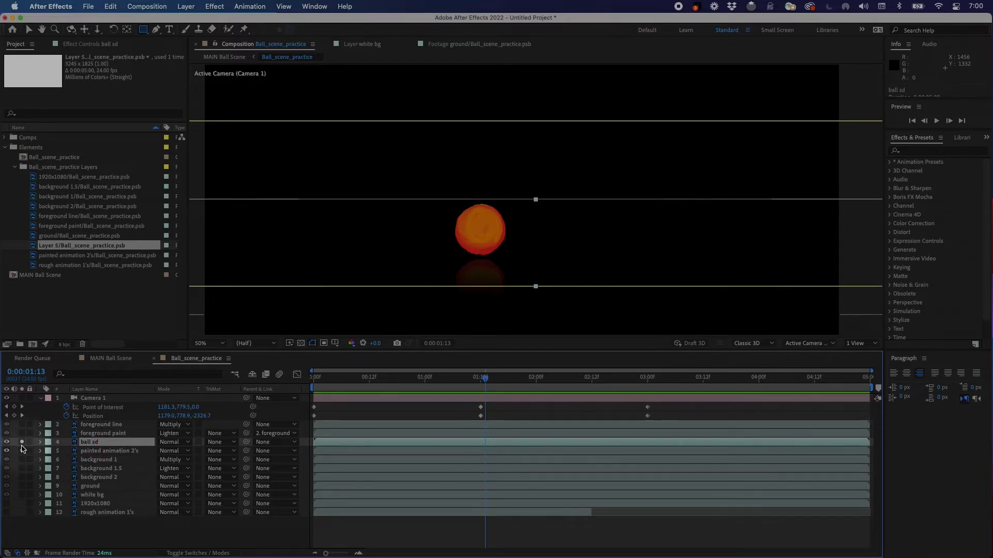
pyautogui.click(68, 453)
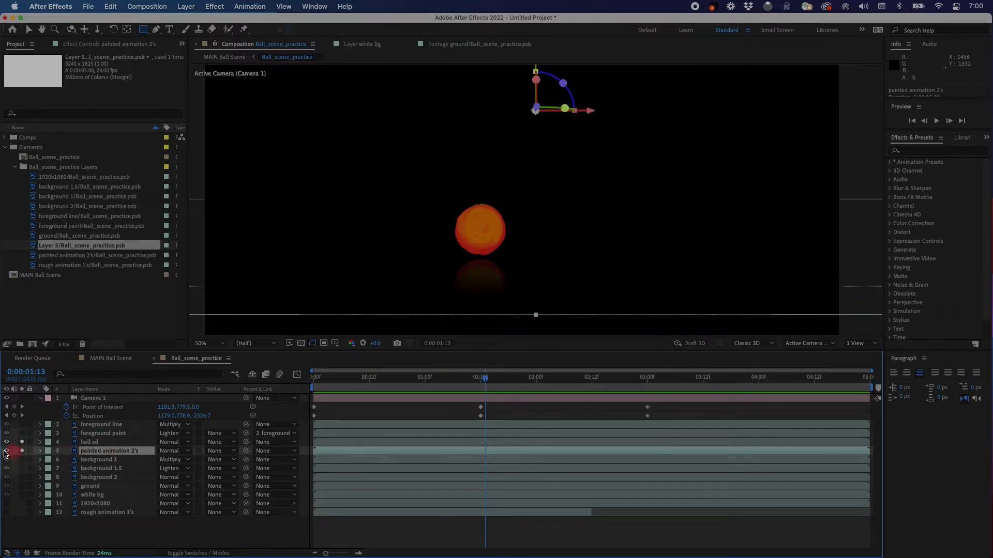
pyautogui.click(21, 442)
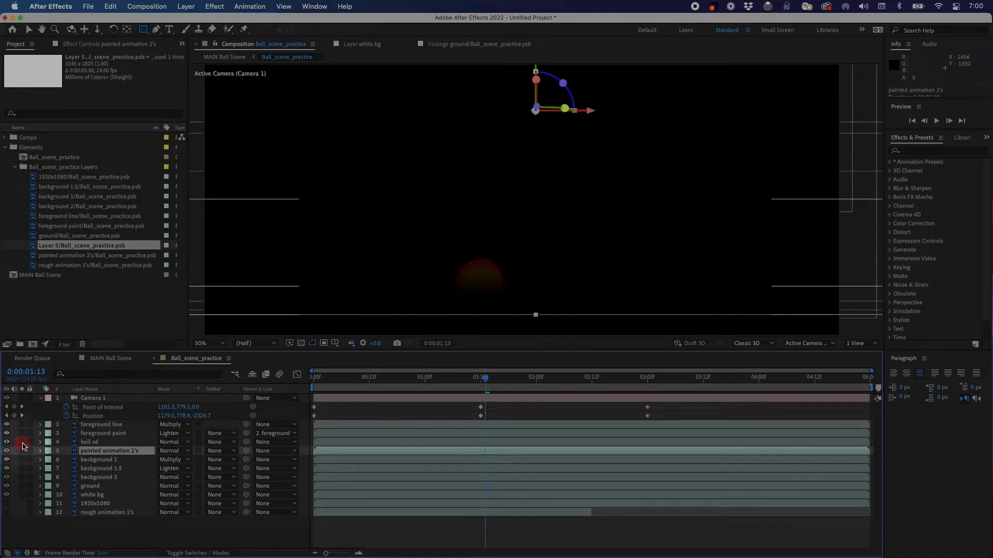
pyautogui.moveTo(481, 378); pyautogui.dragTo(304, 414)
# Play the MAIN Ball Scene composition from its first frame to review the animation with the ball's shadow.
pyautogui.click(111, 358)
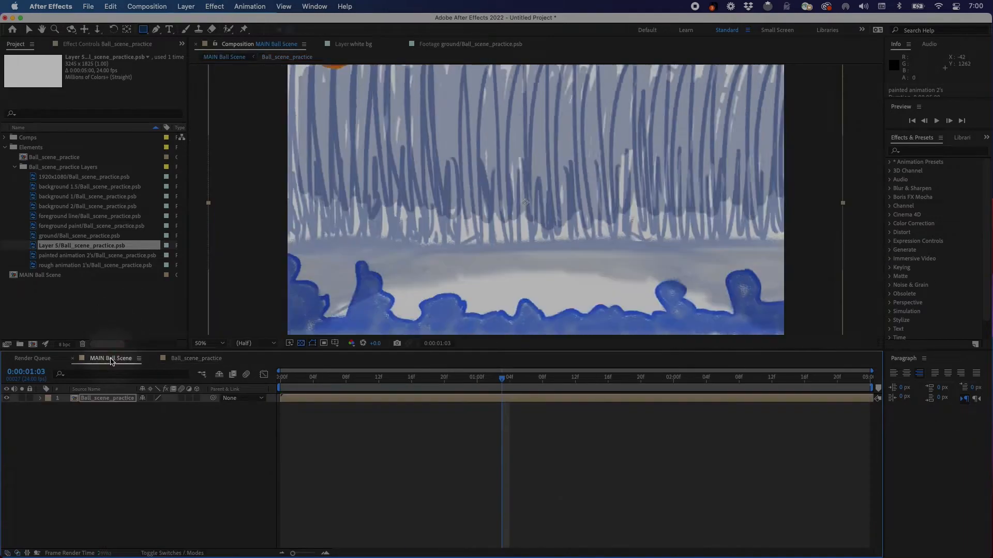
pyautogui.moveTo(363, 381); pyautogui.dragTo(233, 388)
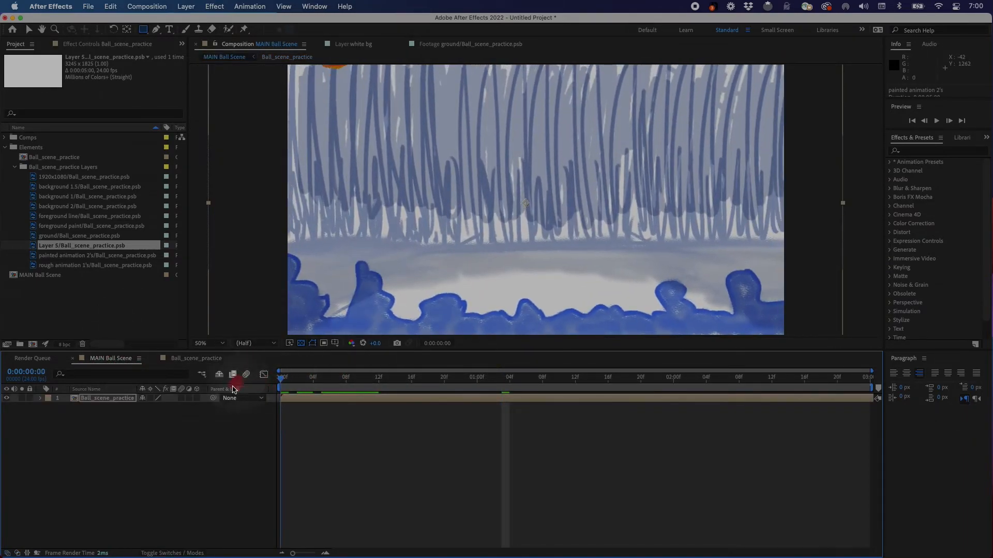
pyautogui.press('space')
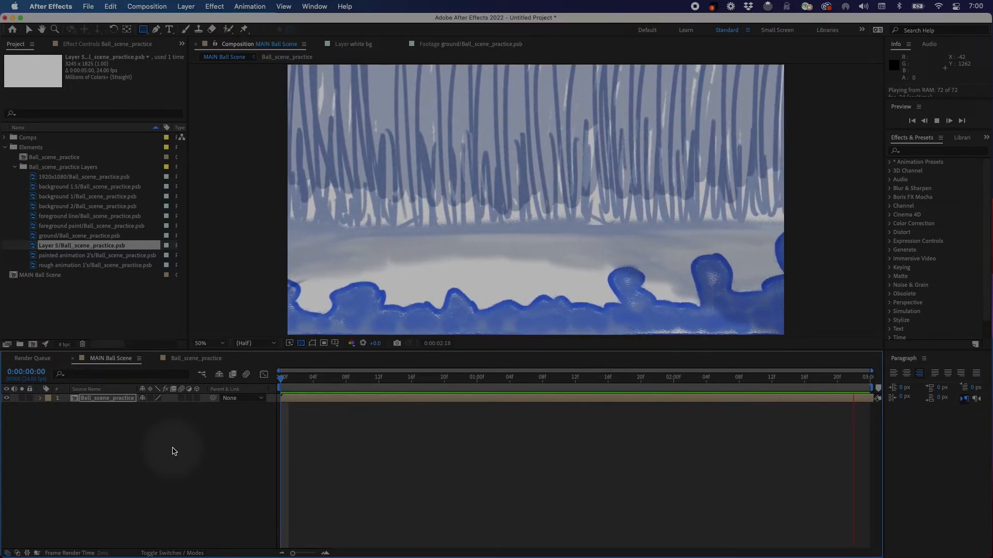
pyautogui.press('space')
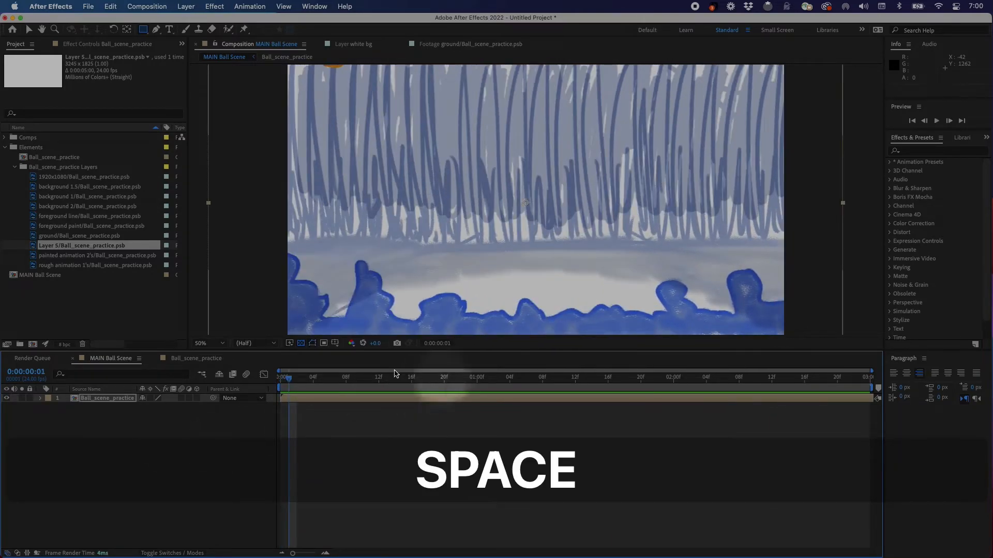
# Return to the Ball_scene_practice composition, select the ball sd layer, and move the current time to 0:00:01:13.
pyautogui.click(187, 359)
pyautogui.click(117, 424)
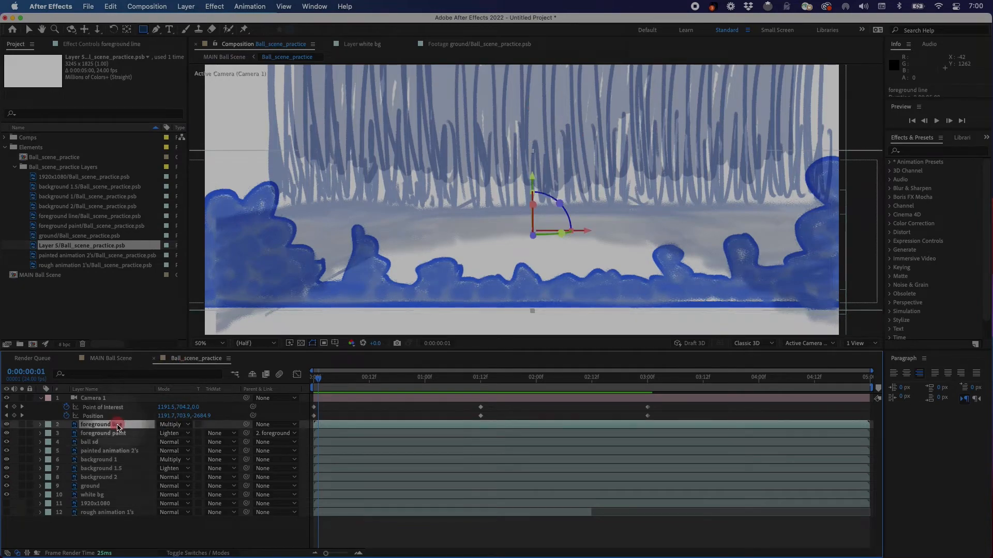
pyautogui.press(',')
pyautogui.press('.')
pyautogui.press(',')
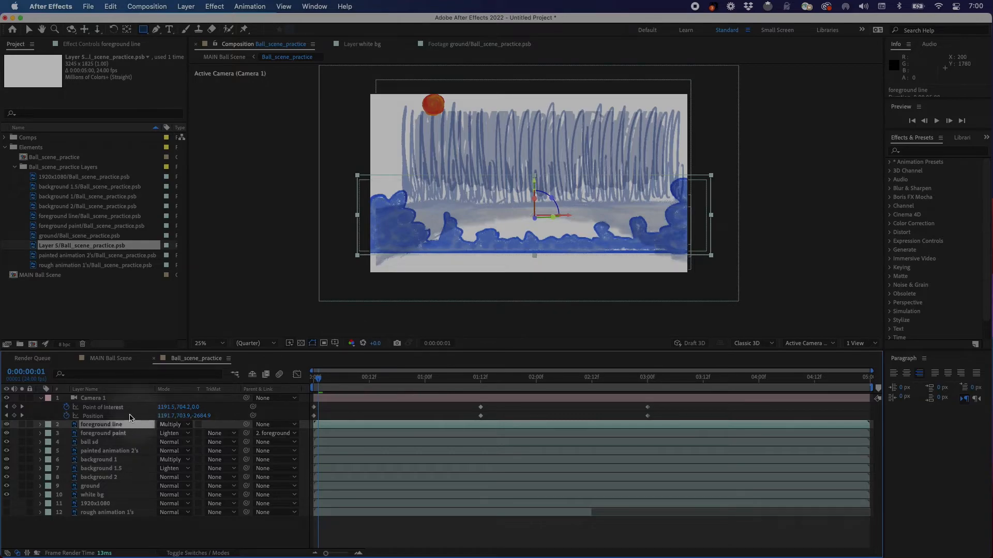
pyautogui.click(124, 460)
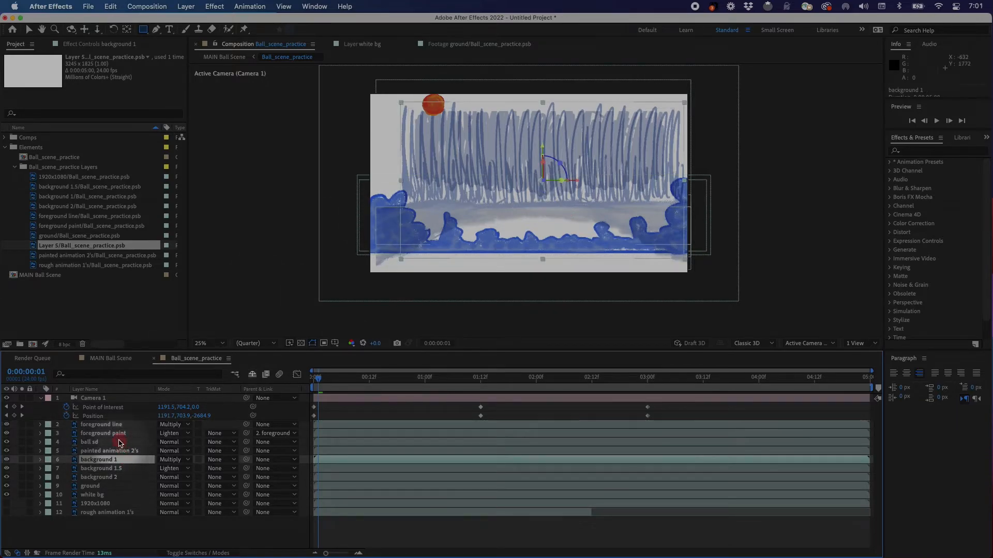
pyautogui.click(106, 442)
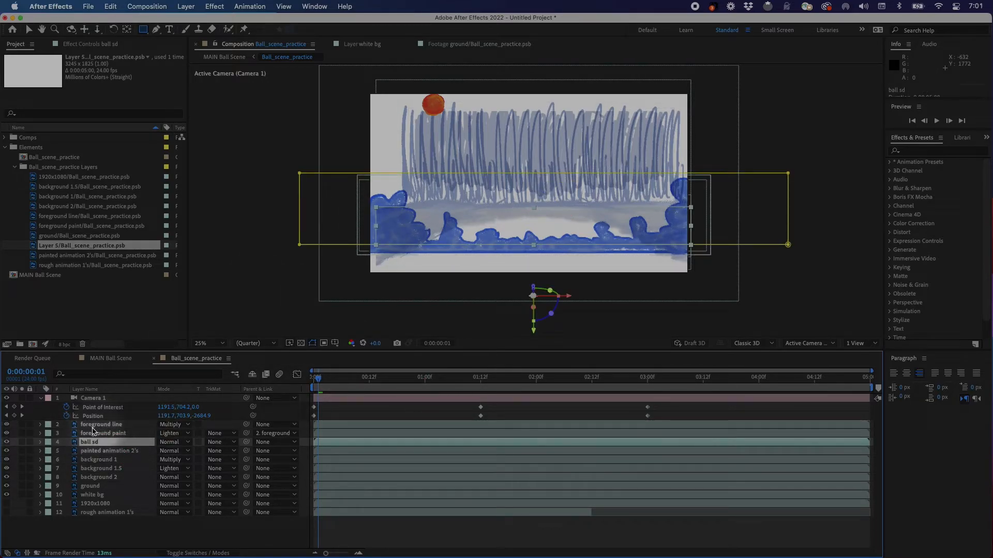
pyautogui.moveTo(325, 380); pyautogui.dragTo(486, 411)
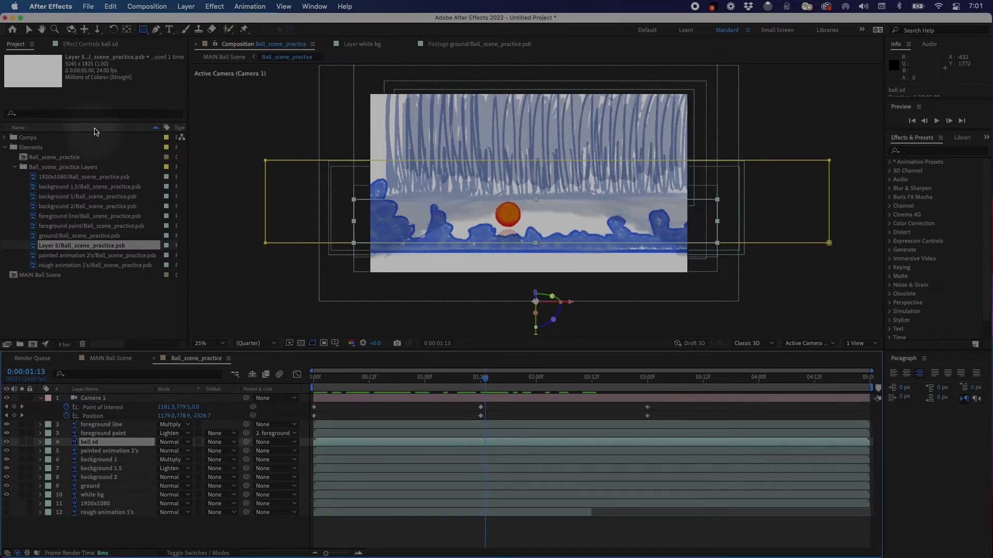
# Find the Brightness & Contrast effect by searching for "bright" and apply it to the ball sd layer.
pyautogui.click(92, 46)
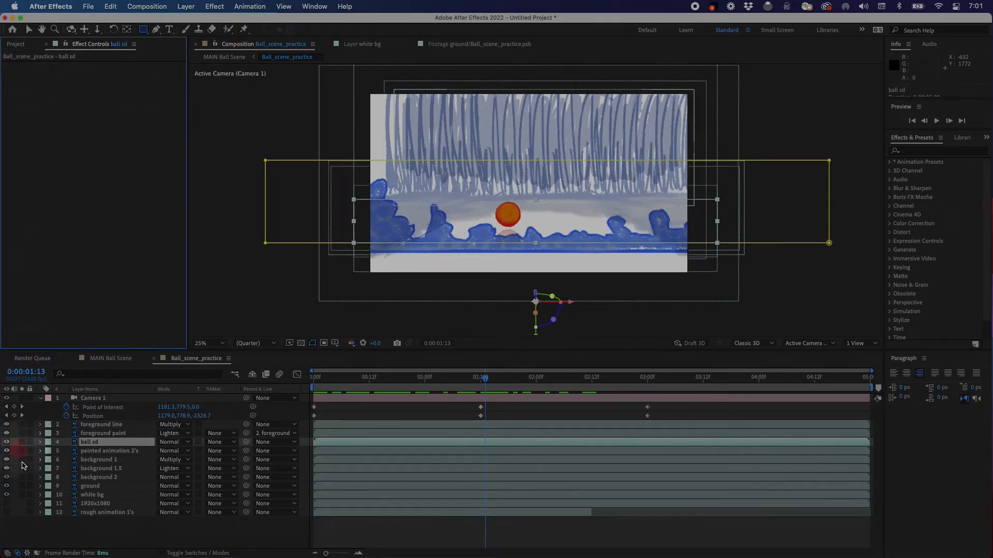
pyautogui.click(99, 443)
pyautogui.click(123, 139)
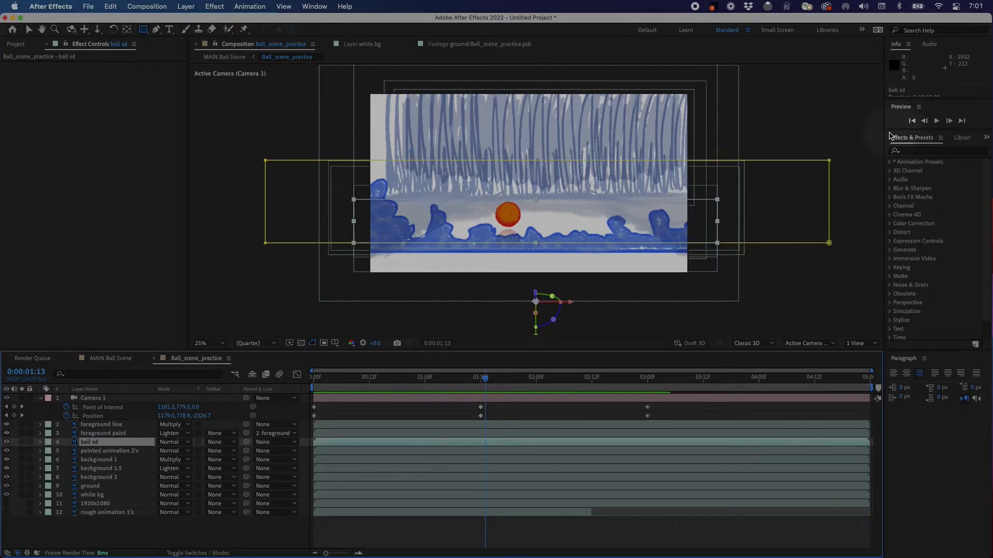
pyautogui.moveTo(874, 137); pyautogui.dragTo(846, 141)
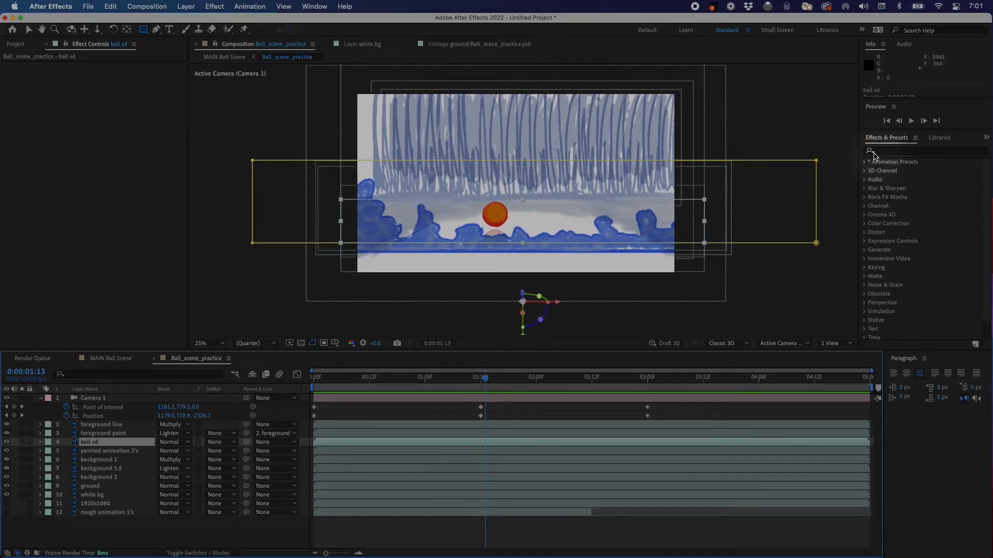
pyautogui.click(892, 151)
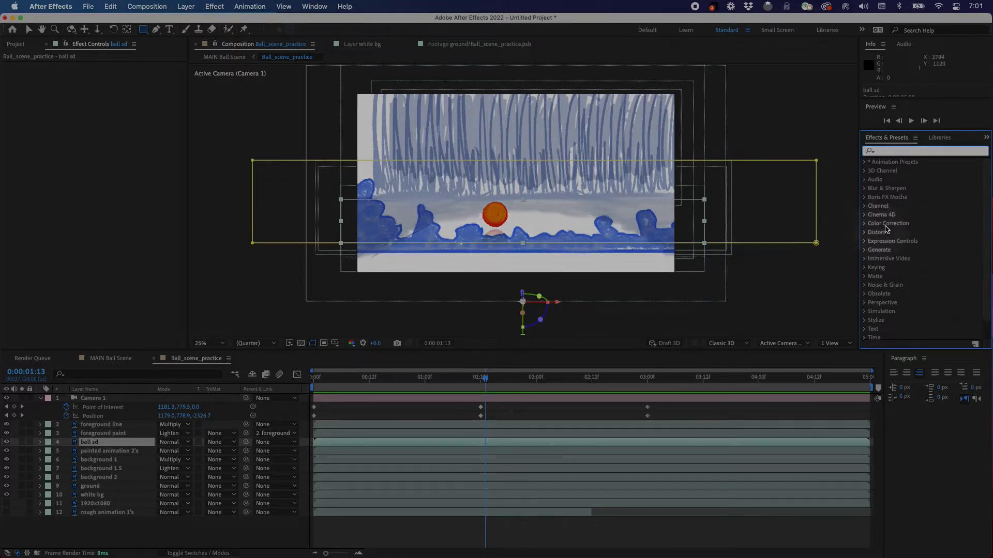
pyautogui.write('br')
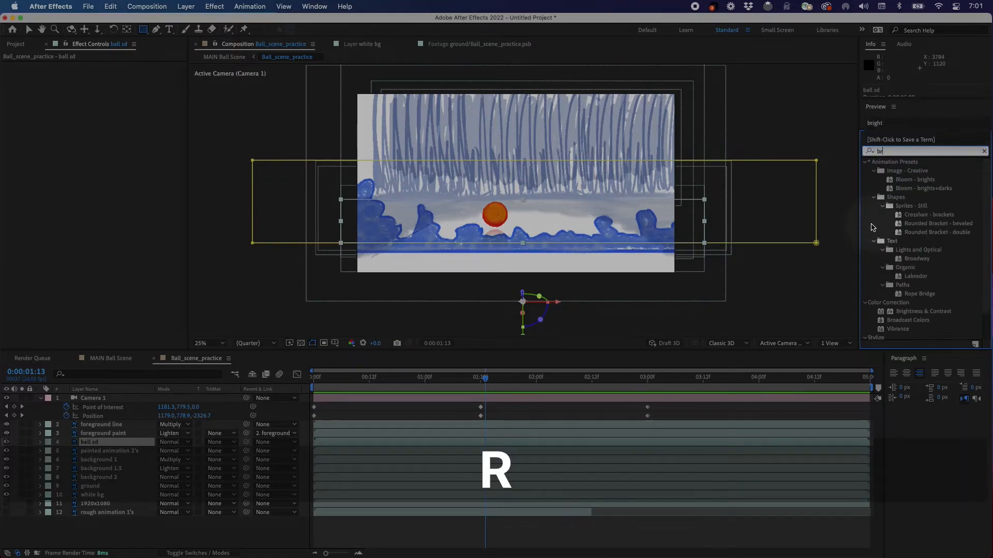
pyautogui.write('ight')
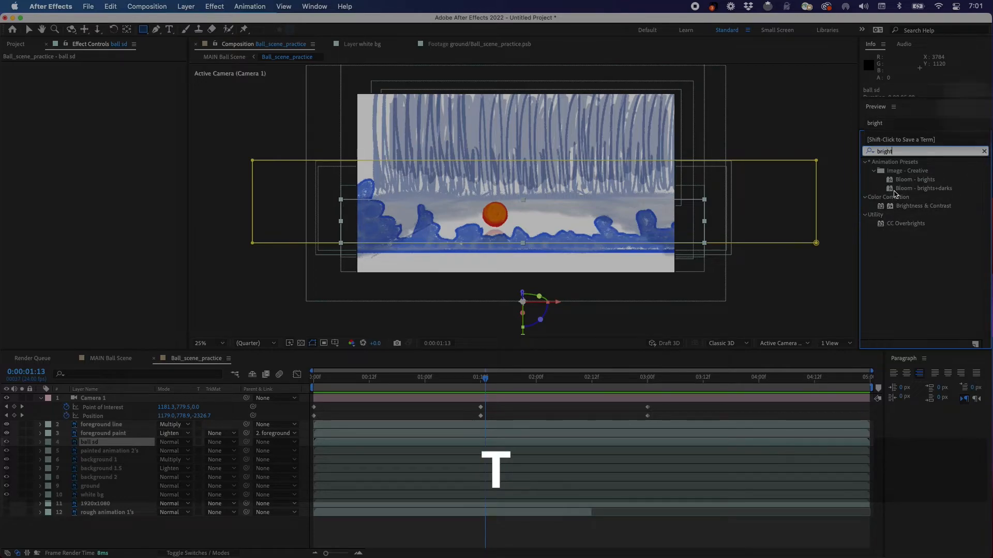
pyautogui.moveTo(920, 209)
pyautogui.mouseDown()
pyautogui.moveTo(640, 274)
pyautogui.moveTo(217, 437)
pyautogui.moveTo(117, 442)
pyautogui.mouseUp()
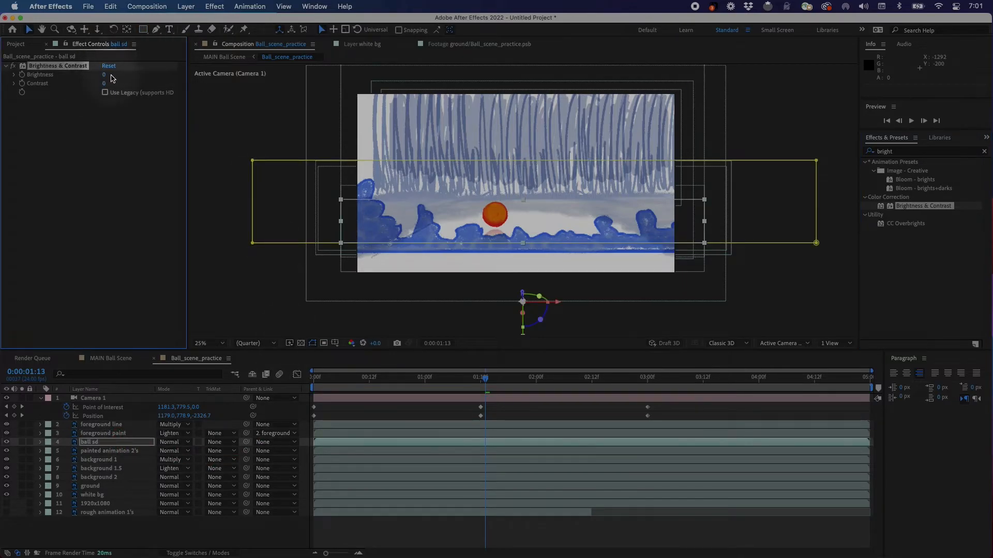
# Set ball sd's Brightness to -150 and Contrast to -65, then scrub to 0:00:01:20 to check the shadow.
pyautogui.moveTo(105, 77); pyautogui.dragTo(33, 79)
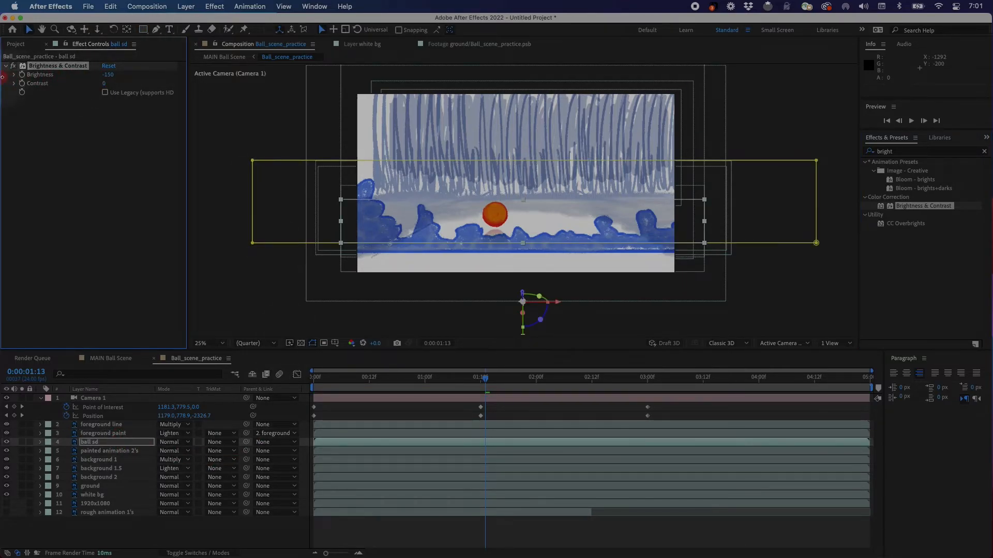
pyautogui.moveTo(104, 86); pyautogui.dragTo(15, 85)
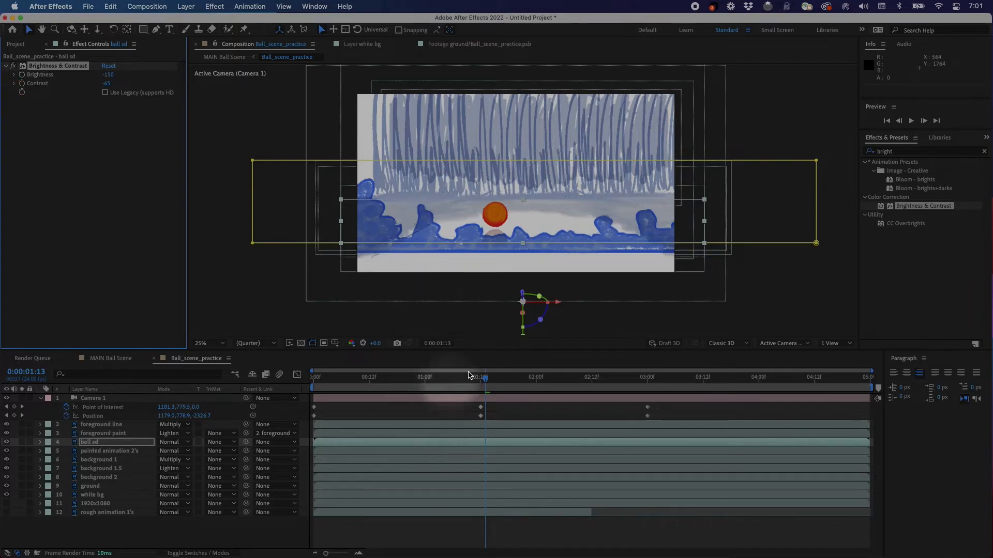
pyautogui.moveTo(465, 379); pyautogui.dragTo(521, 382)
pyautogui.click(124, 182)
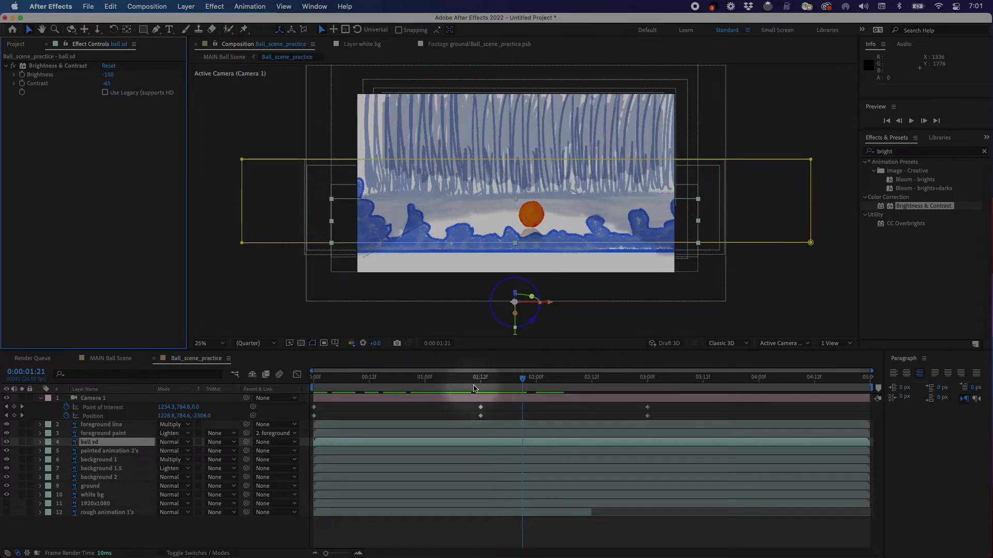
pyautogui.moveTo(476, 382); pyautogui.dragTo(518, 381)
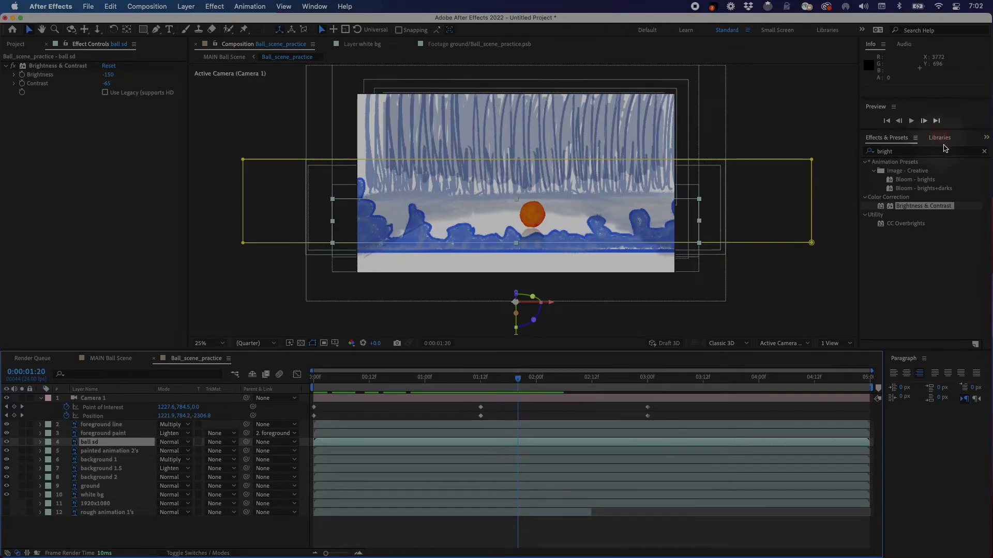
# Search for "hue", apply Hue/Saturation to ball sd, and set its Master Lightness to -100.
pyautogui.click(985, 152)
pyautogui.click(951, 151)
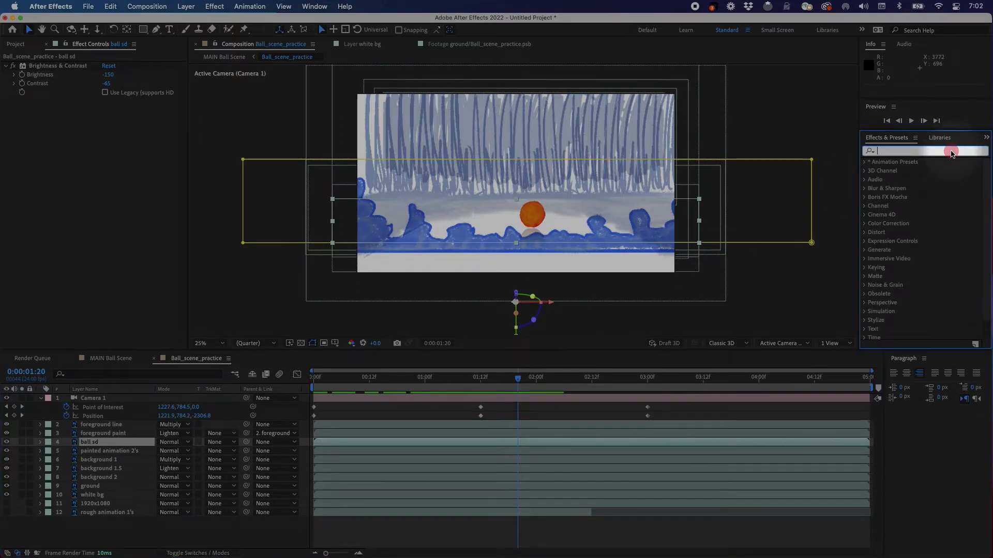
pyautogui.write('hue')
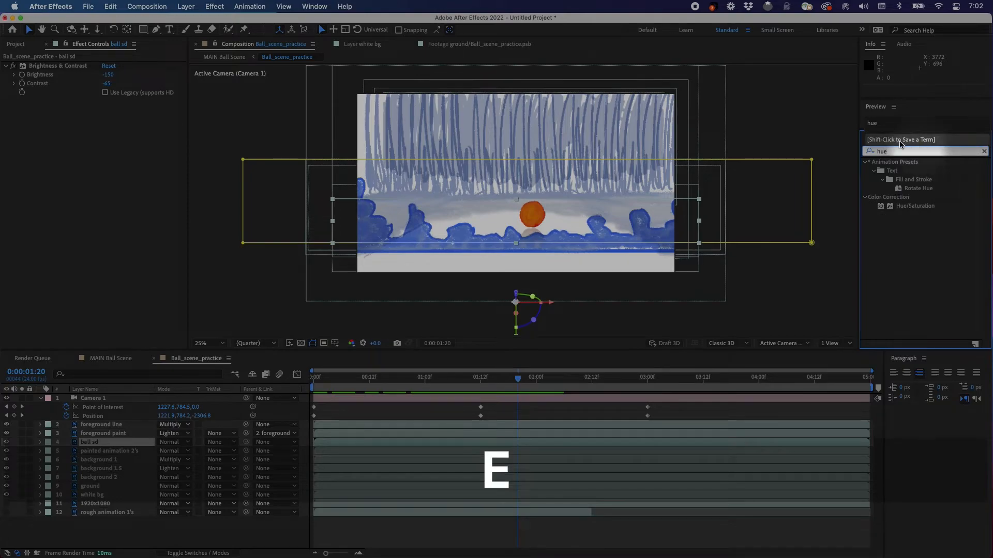
pyautogui.doubleClick(916, 207)
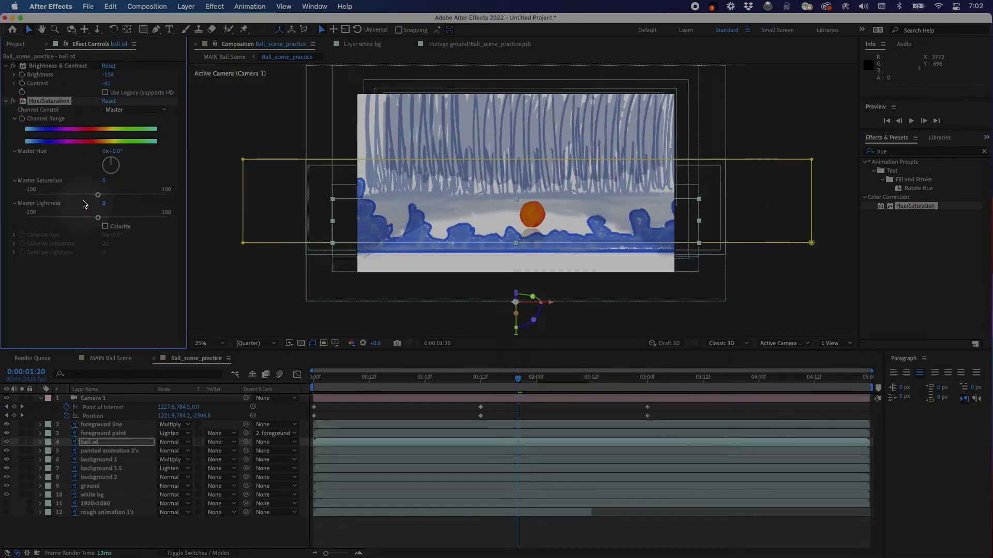
pyautogui.moveTo(98, 217); pyautogui.dragTo(26, 269)
pyautogui.press('cmd+z')
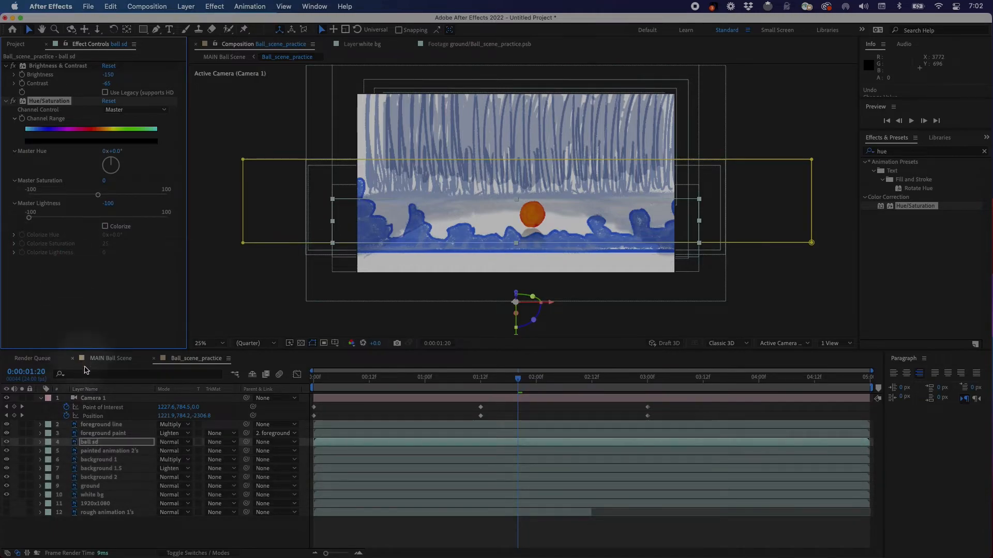
# Reveal the Opacity of ball sd and raise it to 44%.
pyautogui.click(88, 442)
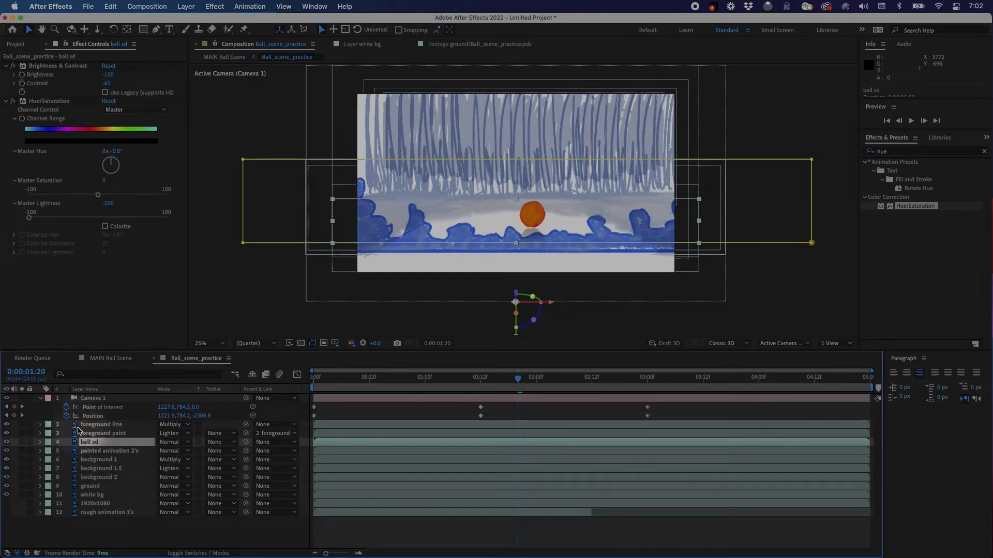
pyautogui.press('t')
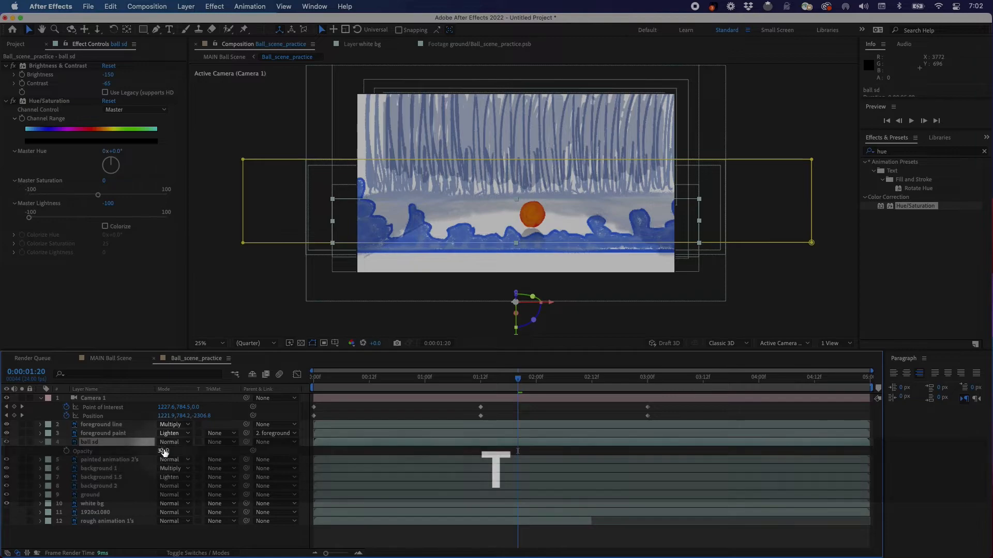
pyautogui.moveTo(163, 451); pyautogui.dragTo(208, 452)
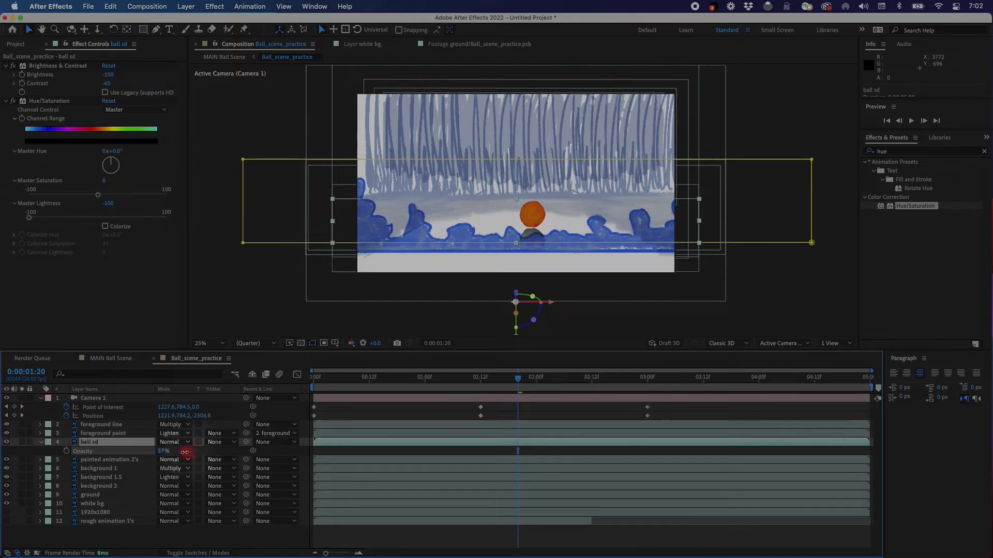
pyautogui.moveTo(180, 452); pyautogui.dragTo(180, 453)
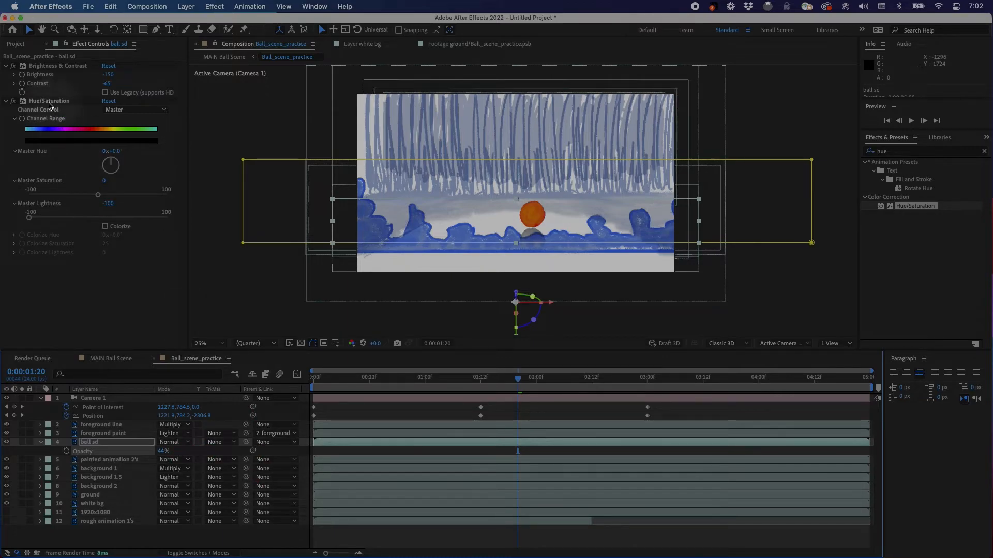
# Compare the shadow with and without Hue/Saturation, then delete that effect from ball sd.
pyautogui.click(12, 102)
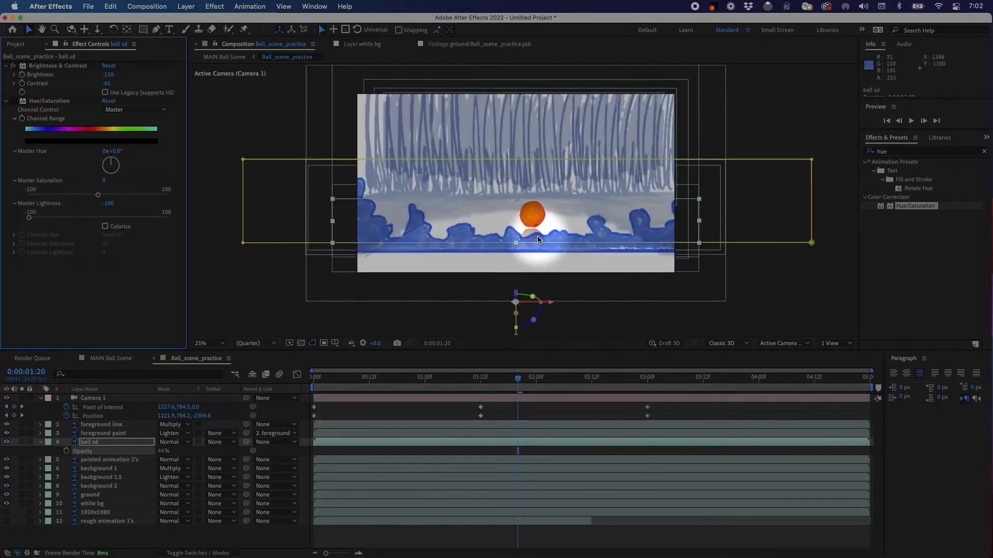
pyautogui.press('.')
pyautogui.press(',')
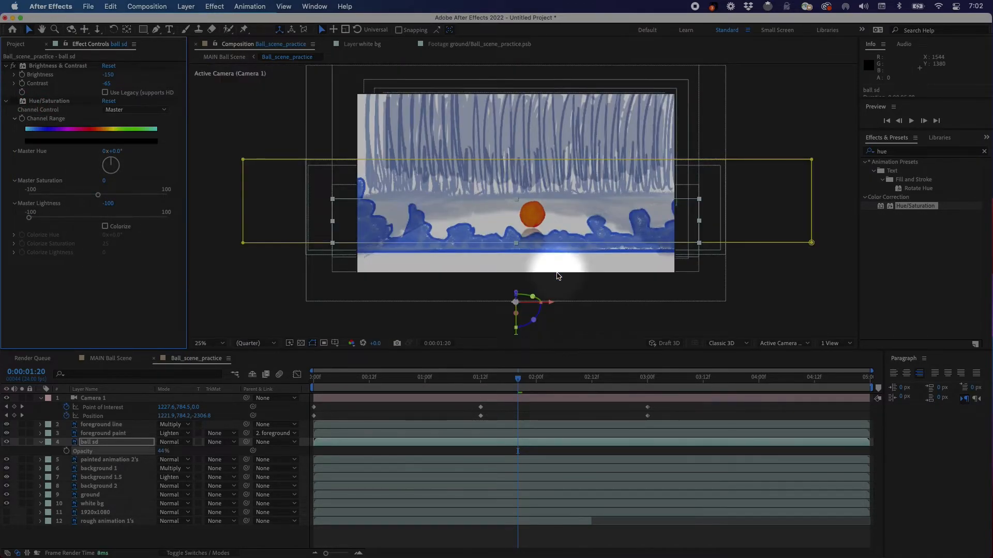
pyautogui.click(61, 102)
pyautogui.press('BackSpace')
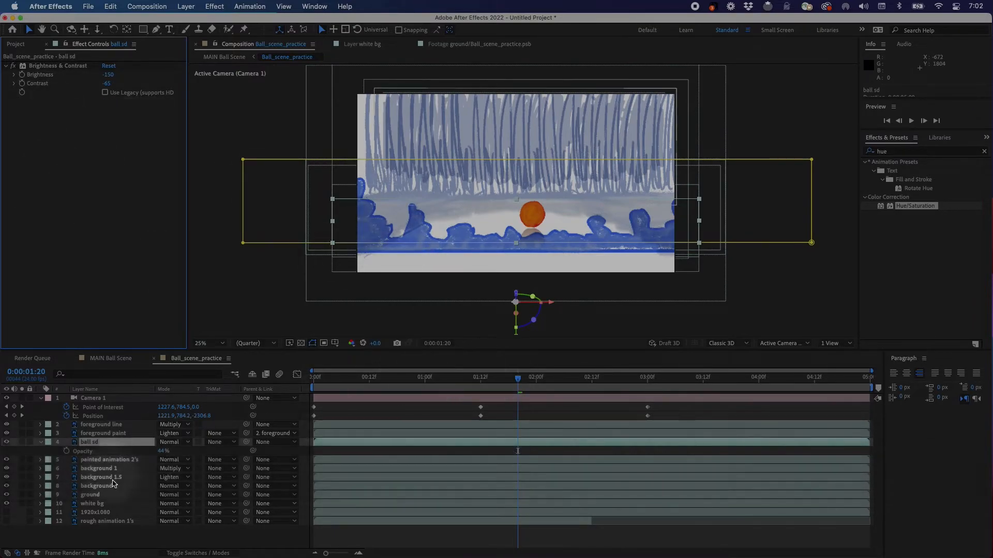
# Lower ball sd's Opacity to 24%, scrub back to 0:00:01:14 to check the shadow, and deselect the layer.
pyautogui.click(157, 452)
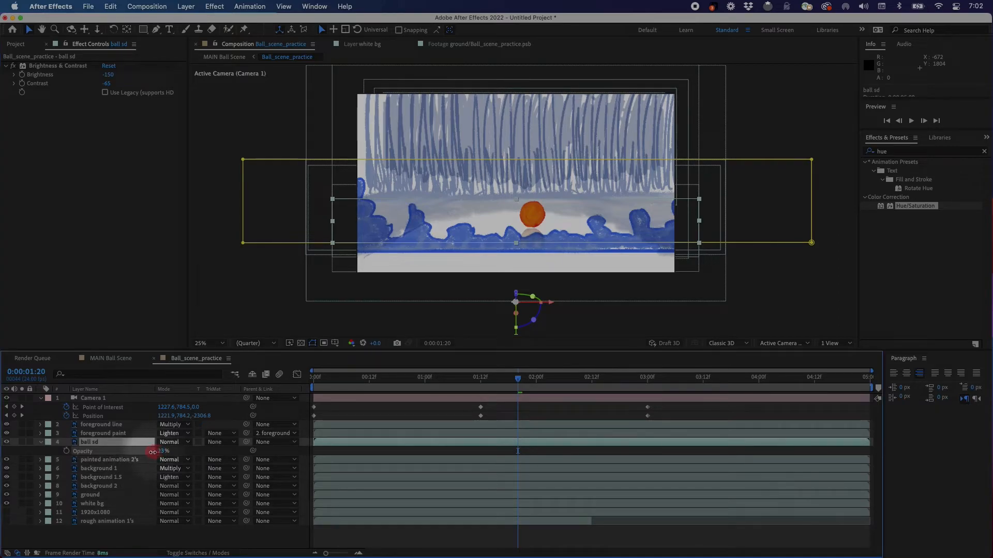
pyautogui.moveTo(518, 378); pyautogui.dragTo(490, 420)
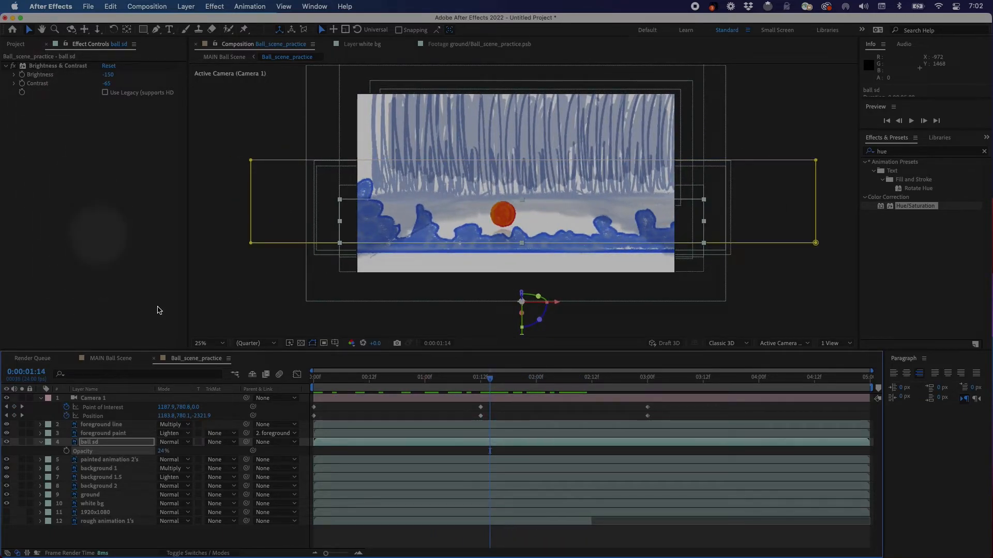
pyautogui.click(548, 539)
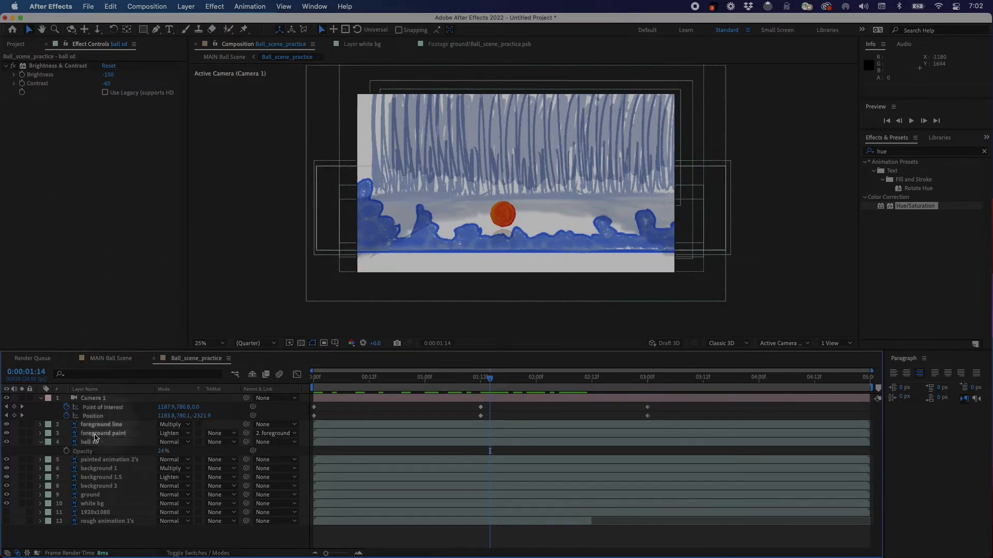
# Search the effects for "blur" and apply Gaussian Blur to the ball sd layer.
pyautogui.scroll(-1, 533, 234)
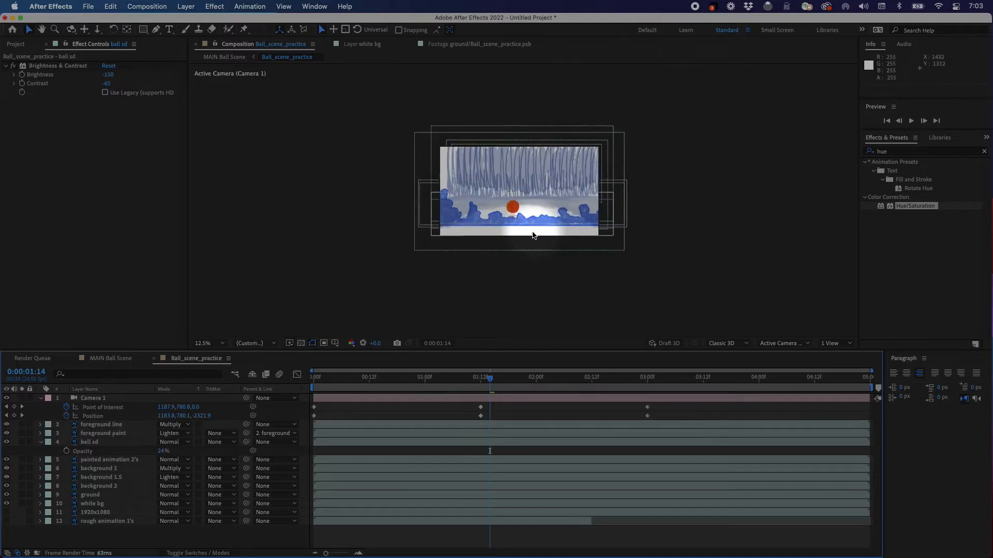
pyautogui.scroll(3, 532, 234)
pyautogui.scroll(-1, 533, 231)
pyautogui.scroll(1, 532, 231)
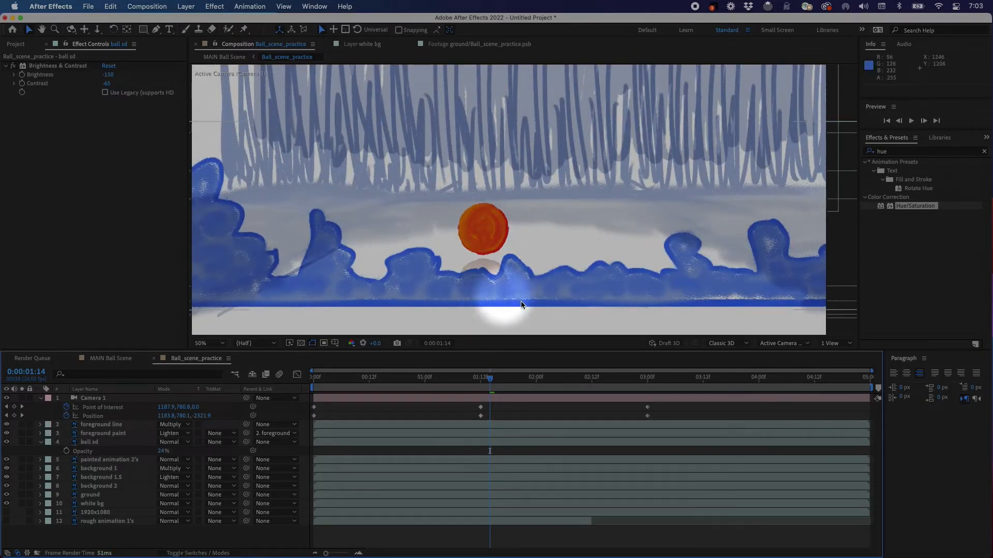
pyautogui.click(926, 151)
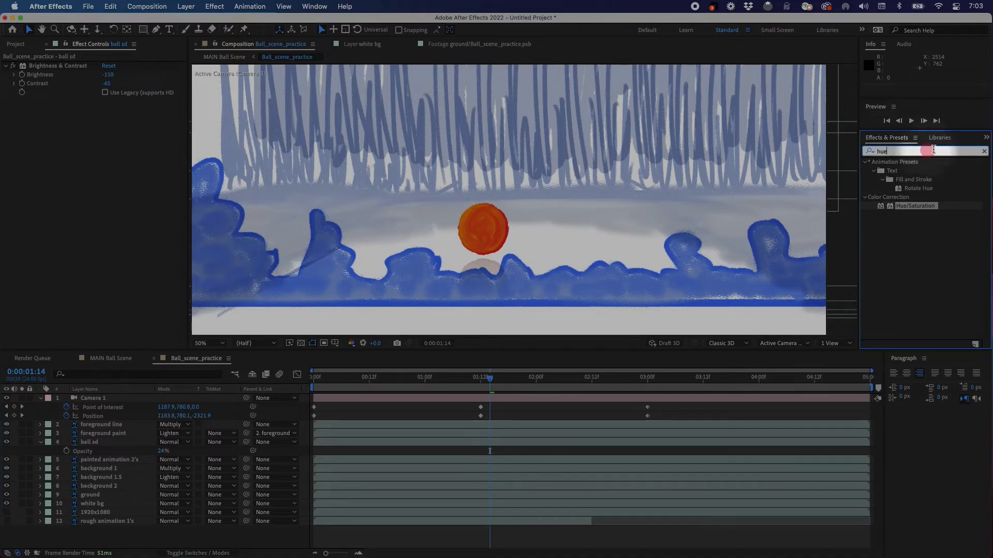
pyautogui.click(984, 151)
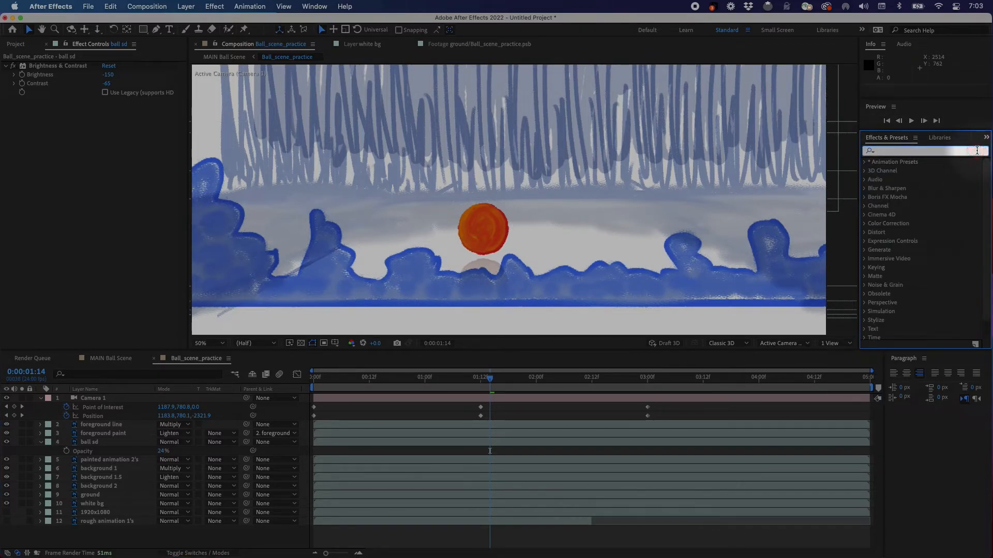
pyautogui.write('blur')
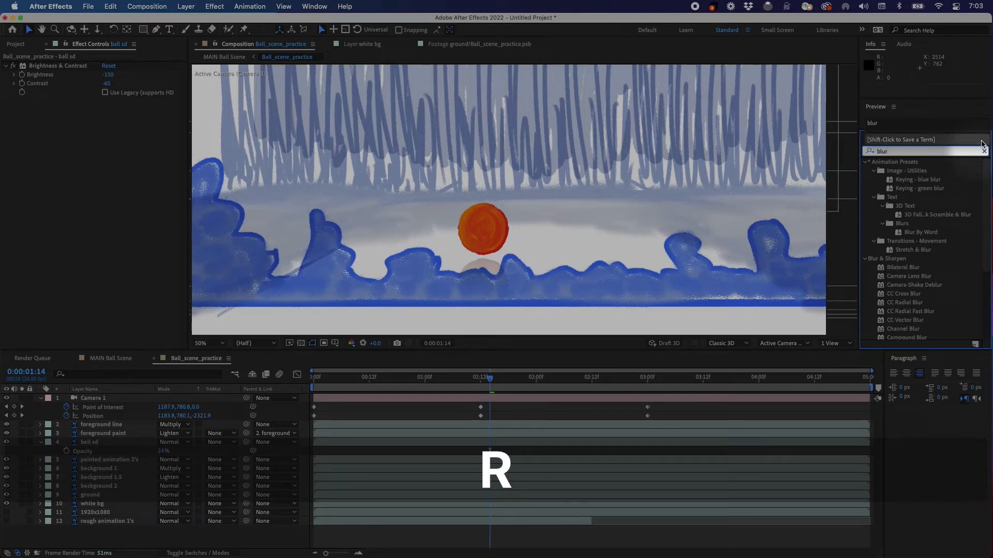
pyautogui.scroll(-1, 917, 259)
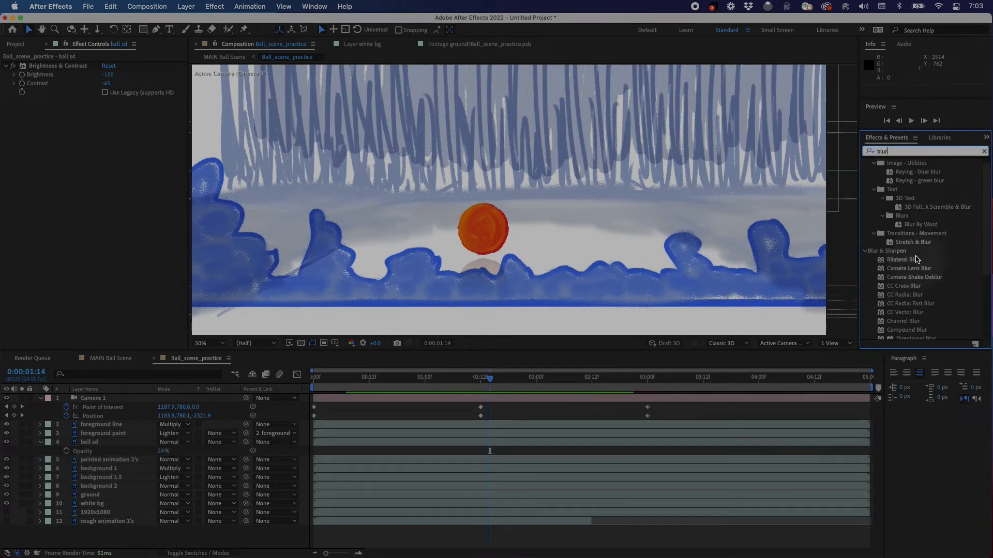
pyautogui.scroll(-4, 938, 285)
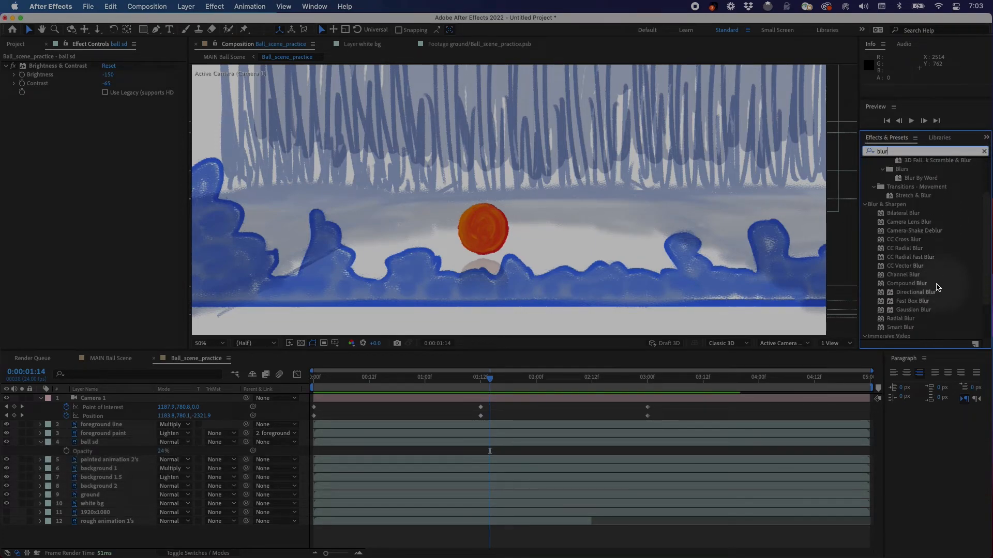
pyautogui.scroll(-4, 938, 287)
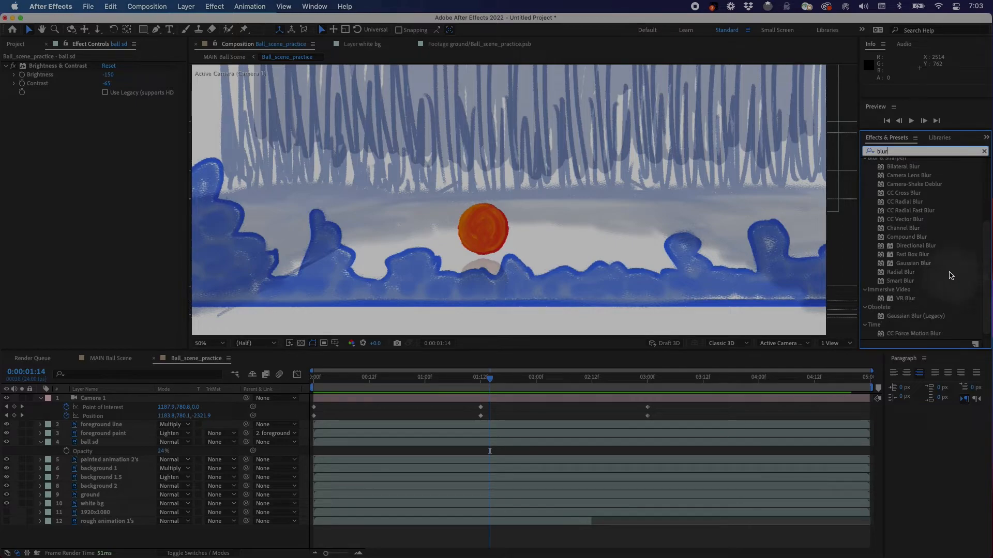
pyautogui.moveTo(922, 266); pyautogui.dragTo(107, 216)
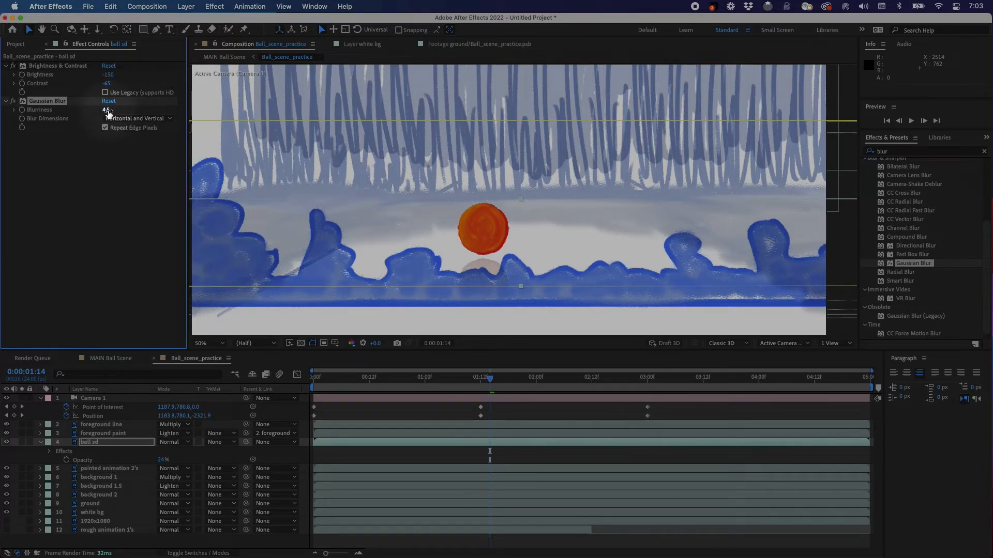
# Set Gaussian Blur's Blurriness on ball sd to 10.6, checking the shadow at 0:00:01:21.
pyautogui.moveTo(124, 110); pyautogui.dragTo(104, 111)
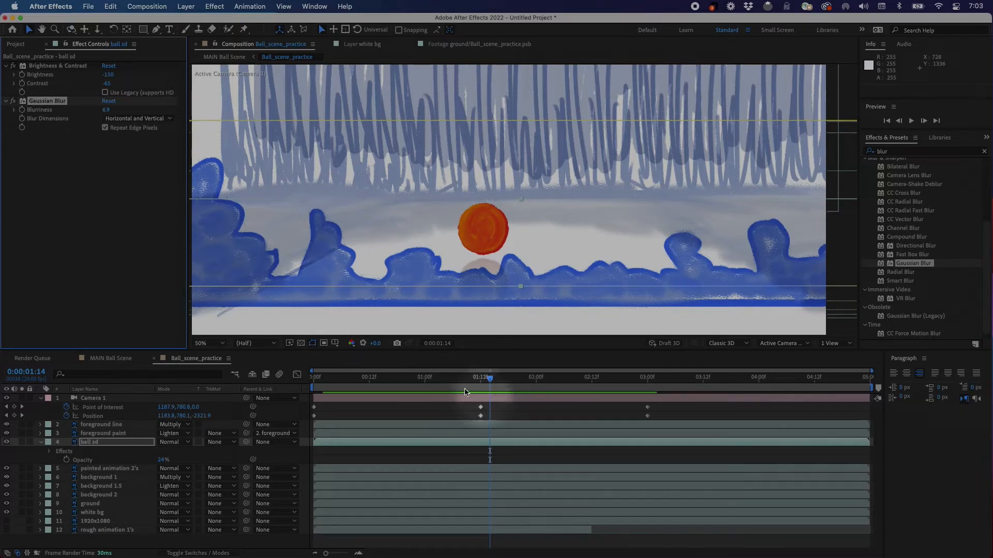
pyautogui.click(439, 381)
pyautogui.moveTo(419, 385); pyautogui.dragTo(523, 417)
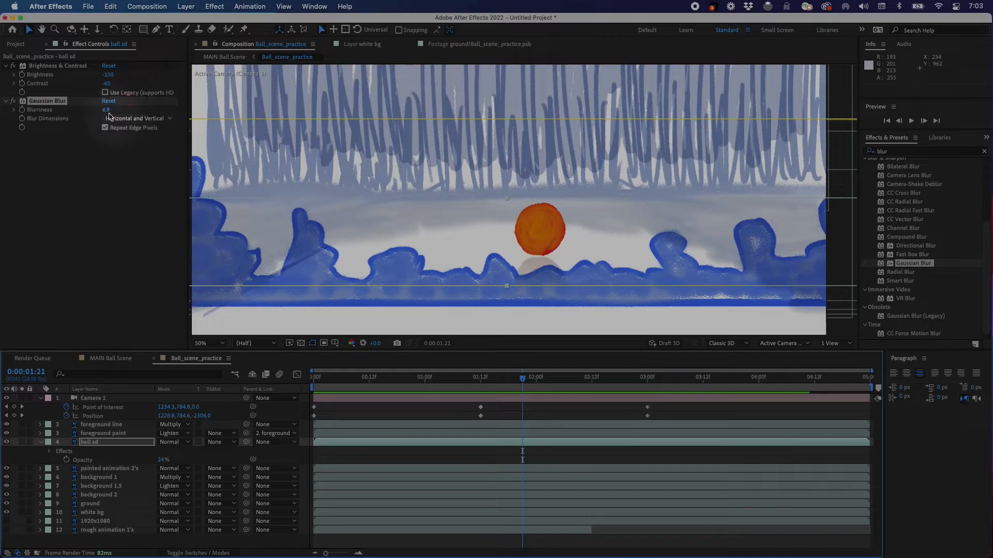
pyautogui.moveTo(106, 112); pyautogui.dragTo(114, 110)
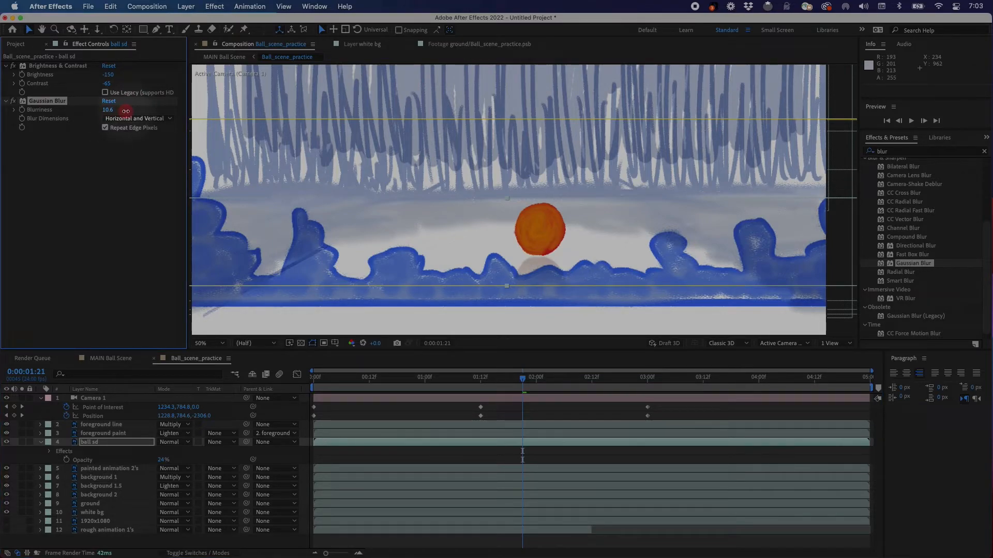
# Return the playhead to 0:00:00:00, collapse ball sd's properties, and deselect the layer.
pyautogui.moveTo(509, 381); pyautogui.dragTo(315, 409)
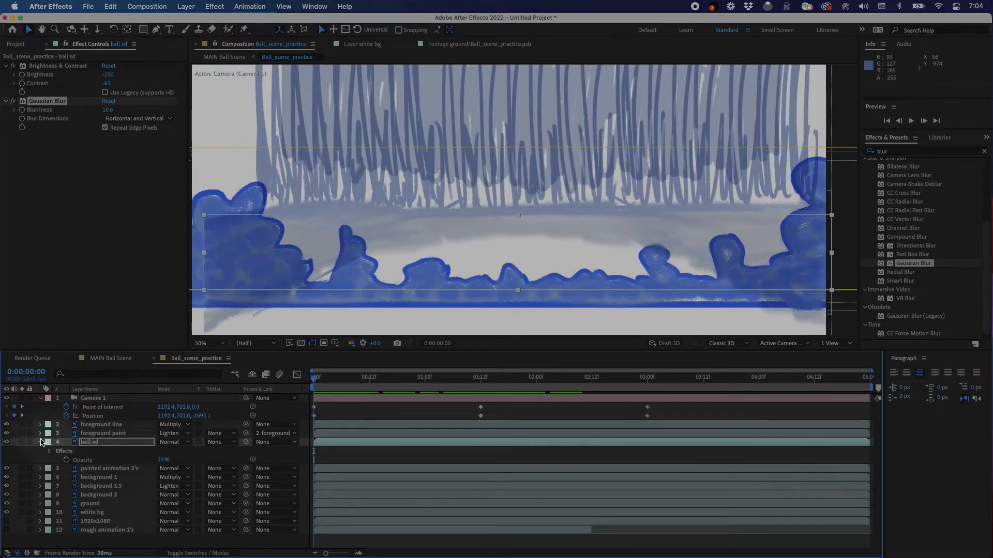
pyautogui.click(41, 442)
pyautogui.click(94, 531)
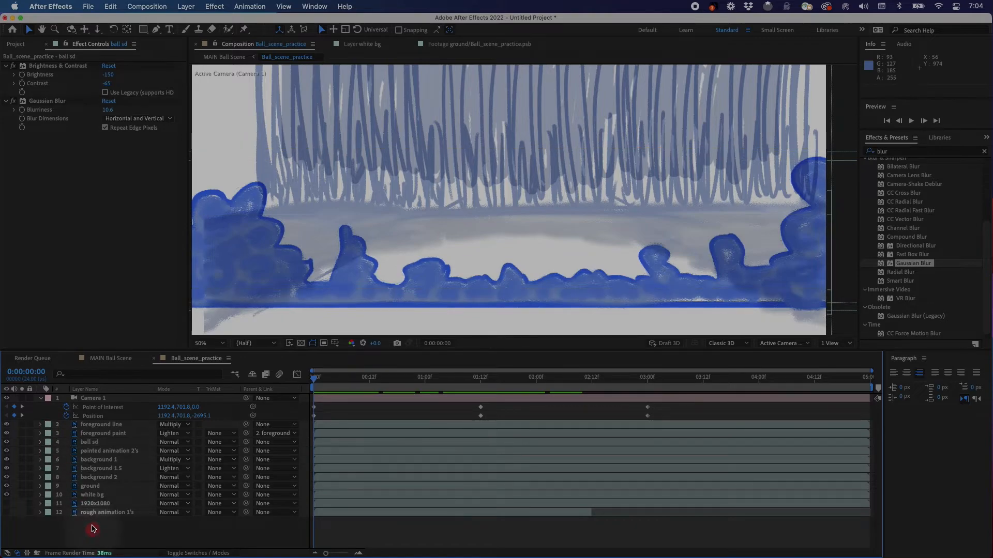
# Search the effects for "lens", apply Camera Lens Blur to foreground line, and set its Blur Radius to 0.
pyautogui.click(117, 425)
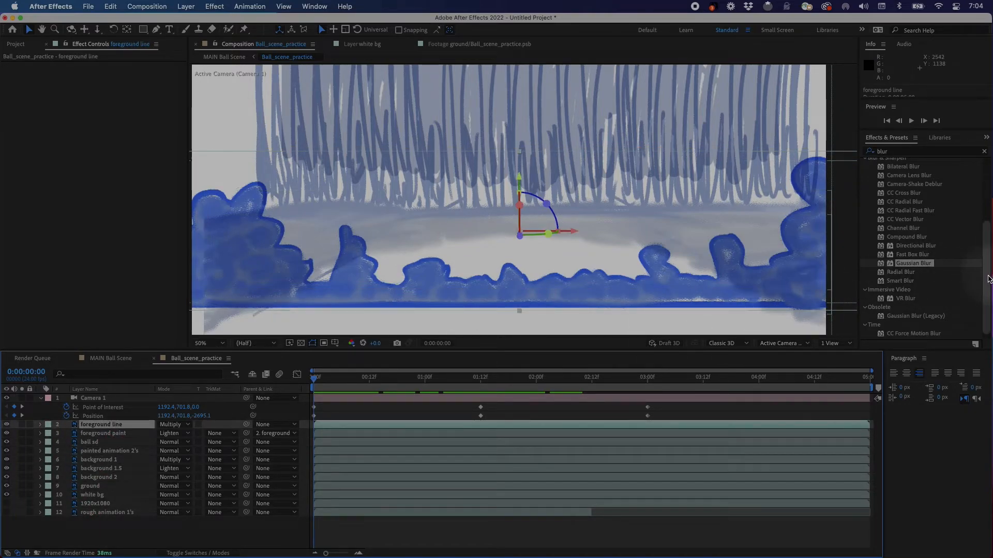
pyautogui.scroll(5, 978, 233)
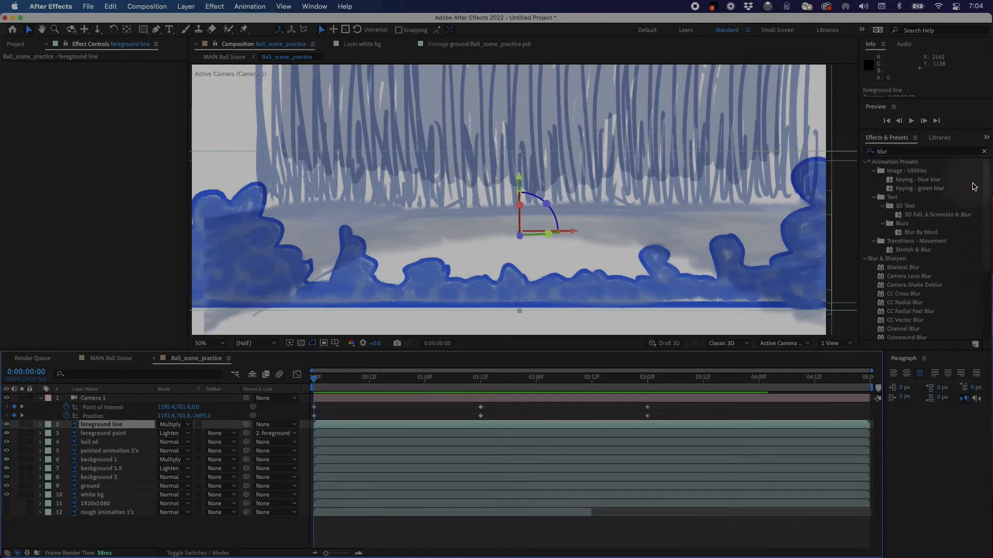
pyautogui.moveTo(989, 195); pyautogui.dragTo(957, 140)
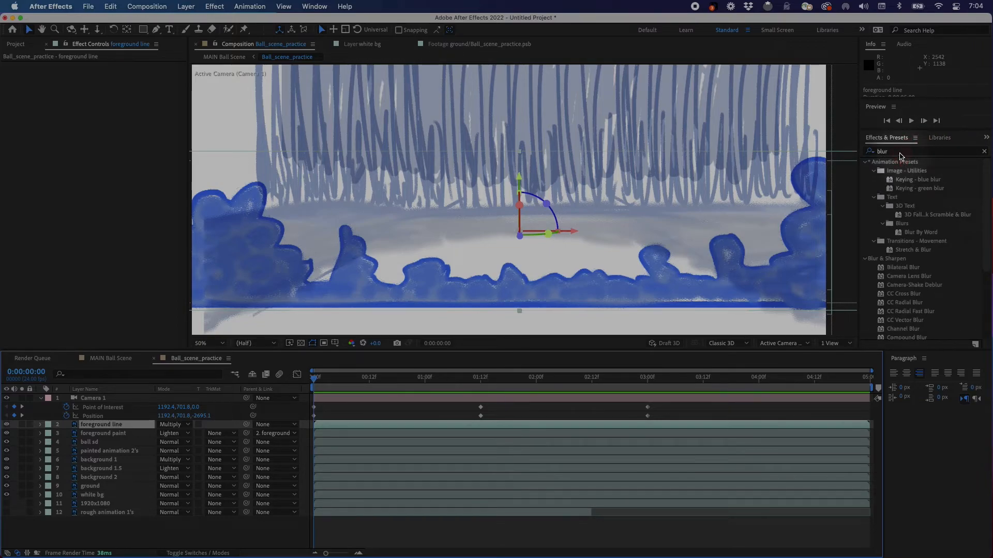
pyautogui.click(866, 154)
pyautogui.write('lens')
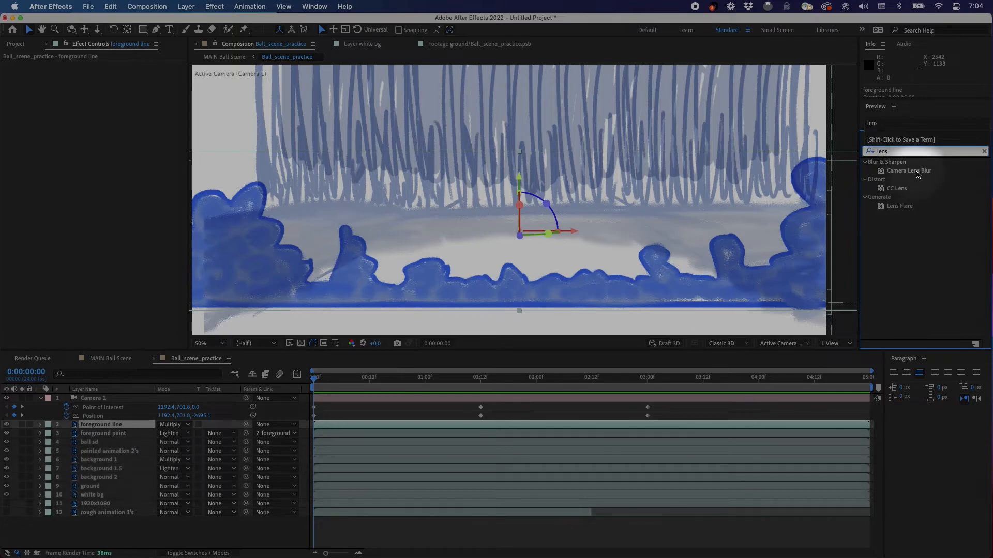
pyautogui.moveTo(918, 173); pyautogui.dragTo(100, 428)
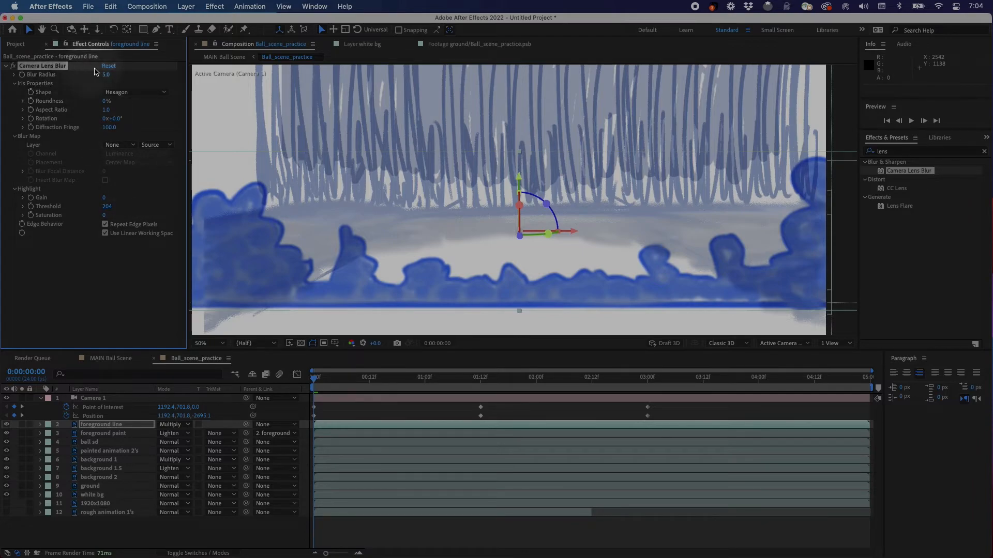
pyautogui.moveTo(107, 78); pyautogui.dragTo(88, 84)
pyautogui.click(124, 309)
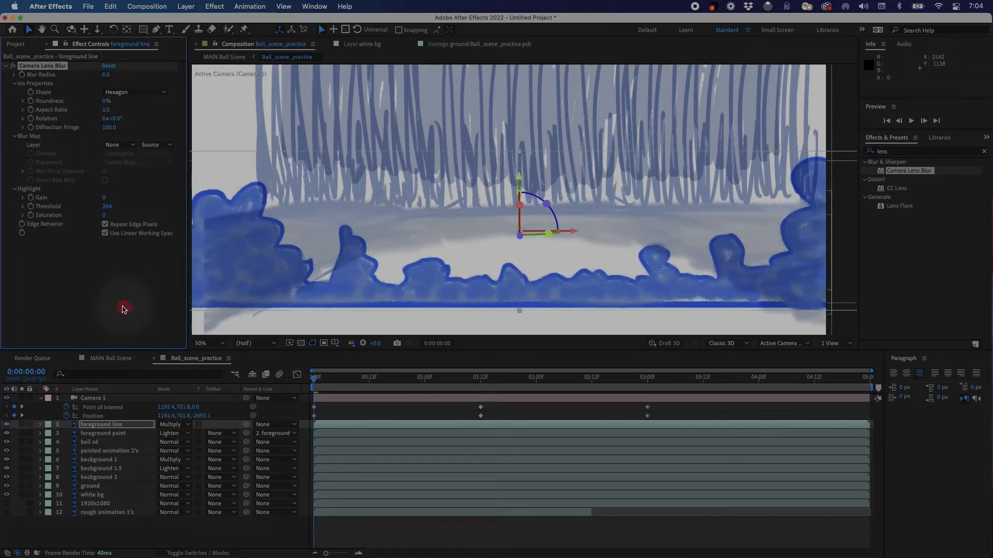
# Solo foreground paint and foreground line in turn to inspect each layer on its own.
pyautogui.click(124, 434)
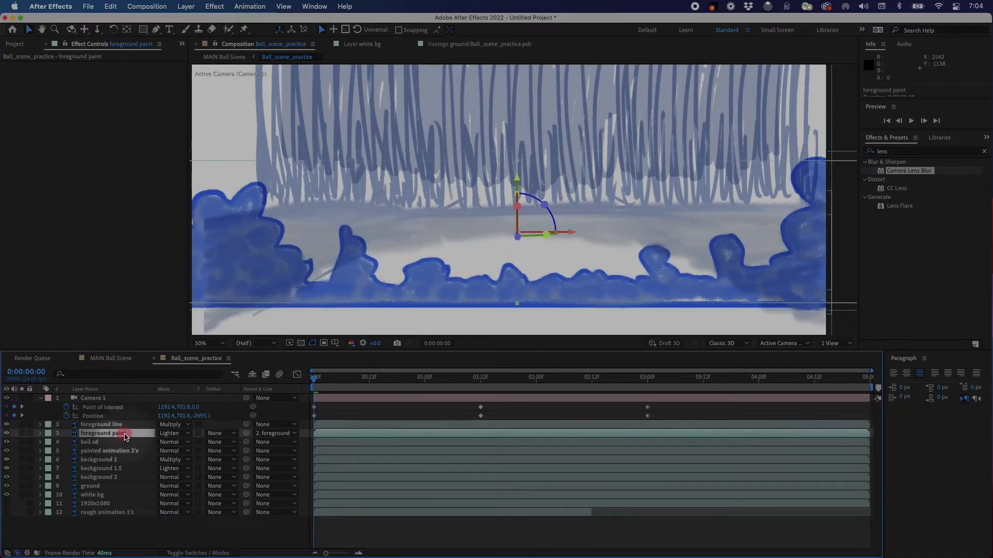
pyautogui.click(22, 434)
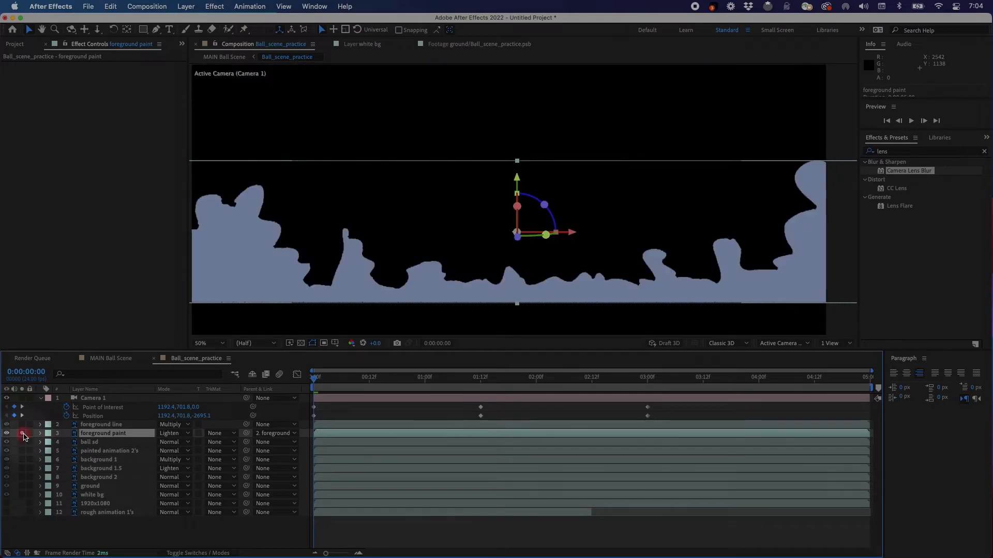
pyautogui.click(22, 435)
pyautogui.click(24, 425)
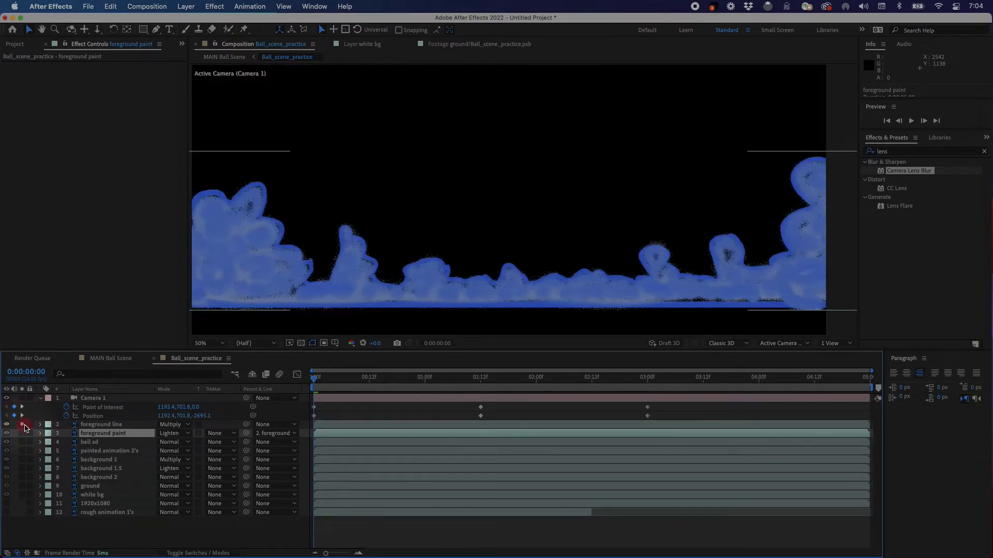
pyautogui.click(23, 425)
# Cut the Camera Lens Blur effect from foreground line.
pyautogui.click(103, 425)
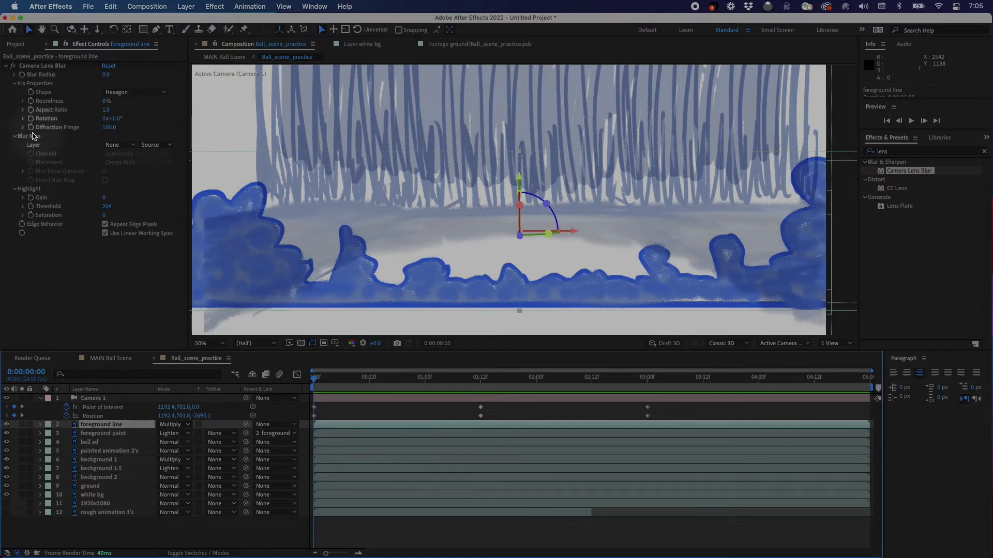
pyautogui.click(47, 67)
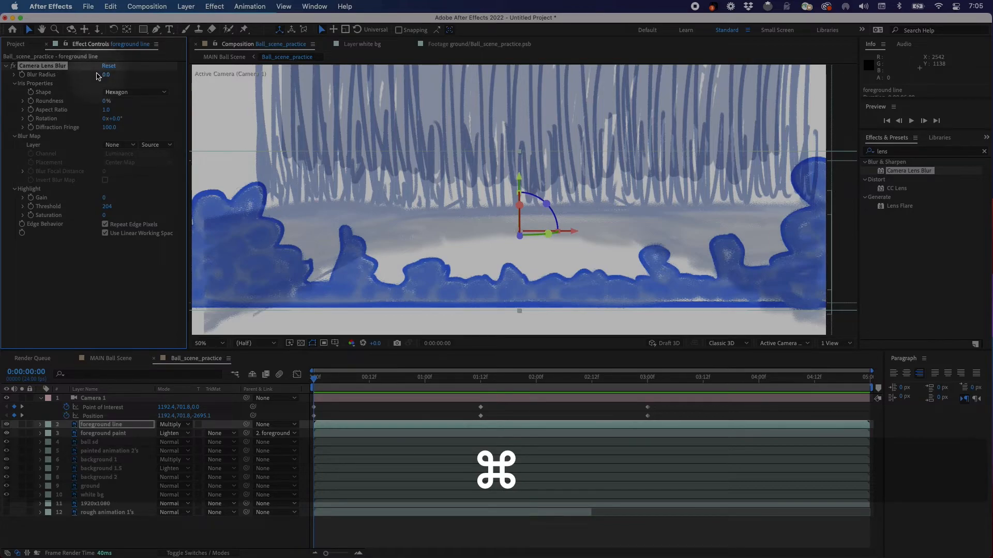
pyautogui.press('super+x')
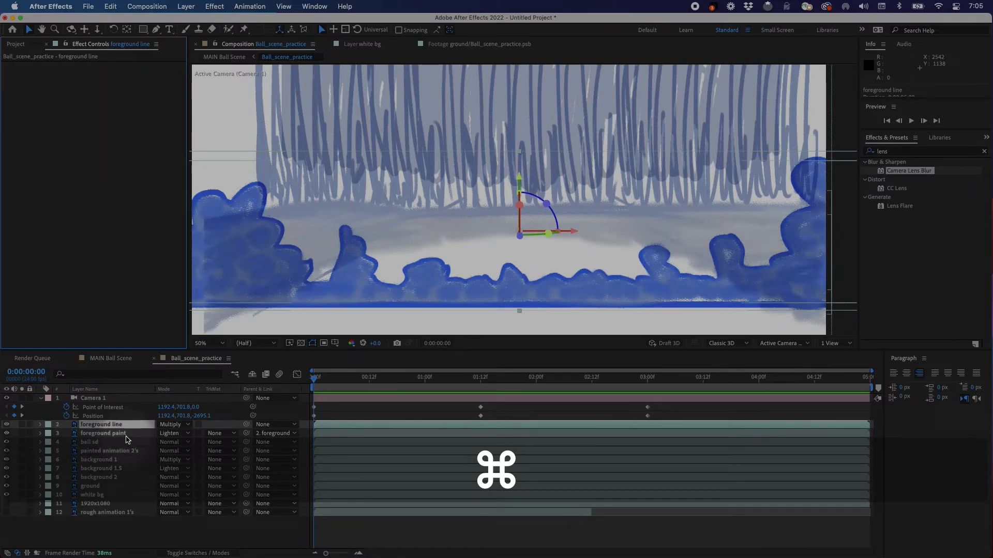
# Pre-compose foreground line and foreground paint as "FG", moving all attributes into the new composition.
pyautogui.click(128, 434)
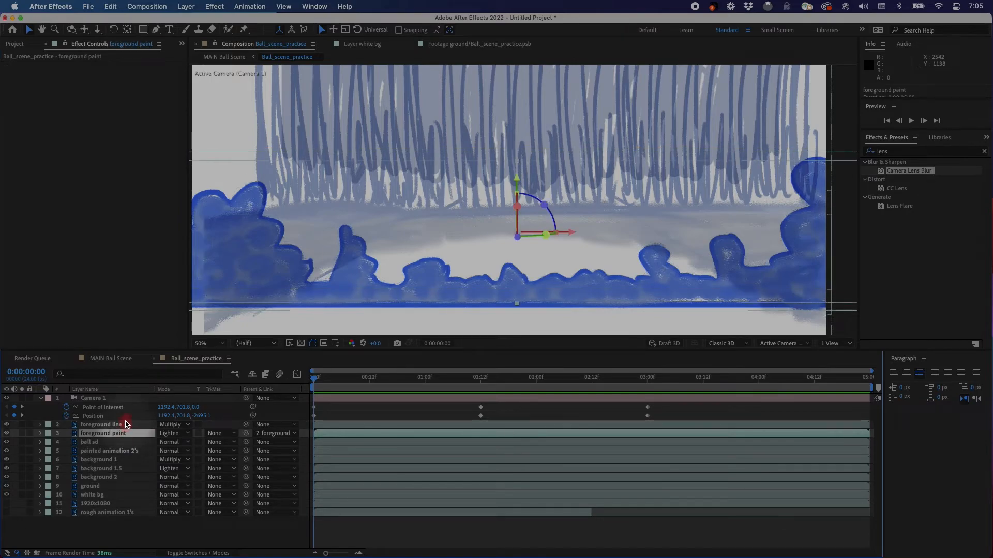
pyautogui.keyDown('shift'); pyautogui.click(127, 425); pyautogui.keyUp('shift')
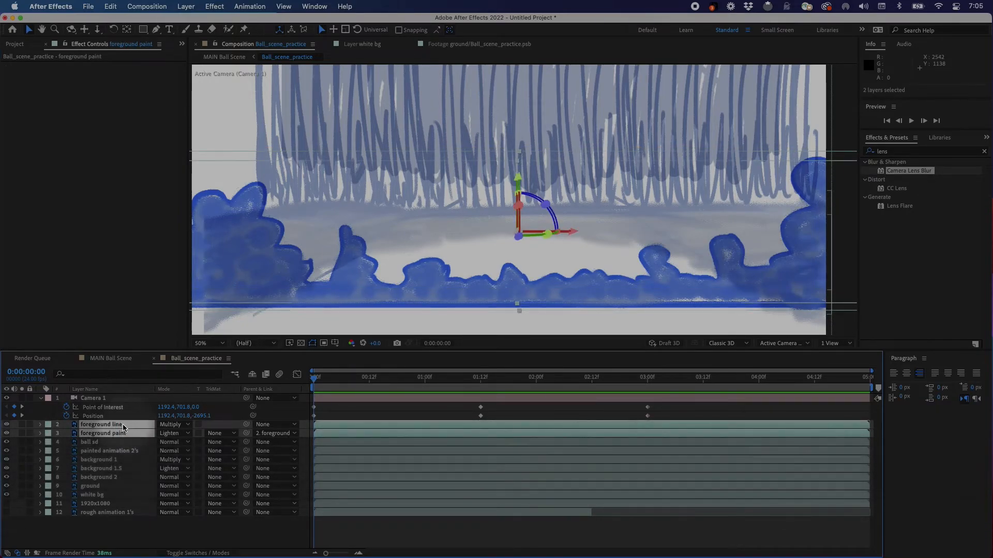
pyautogui.rightClick(122, 427)
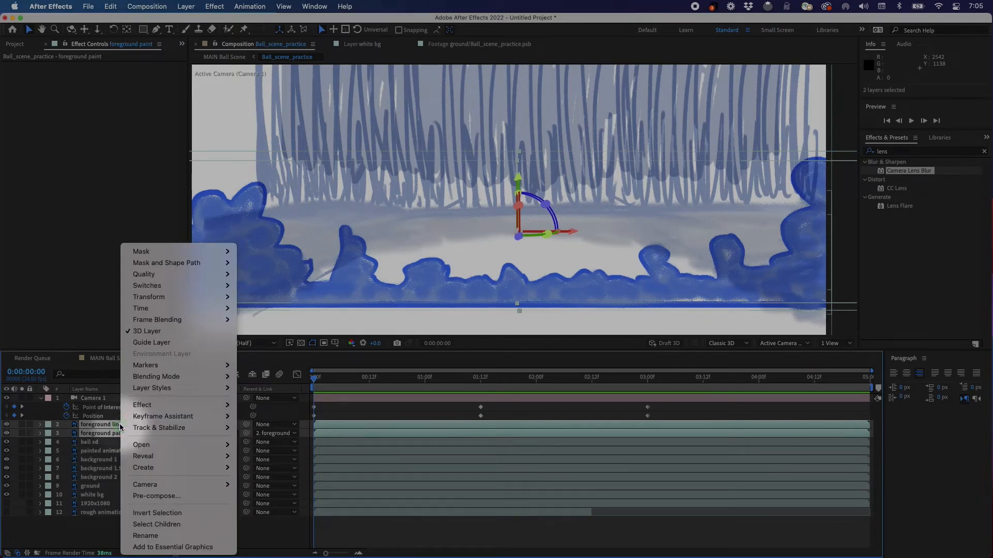
pyautogui.click(158, 497)
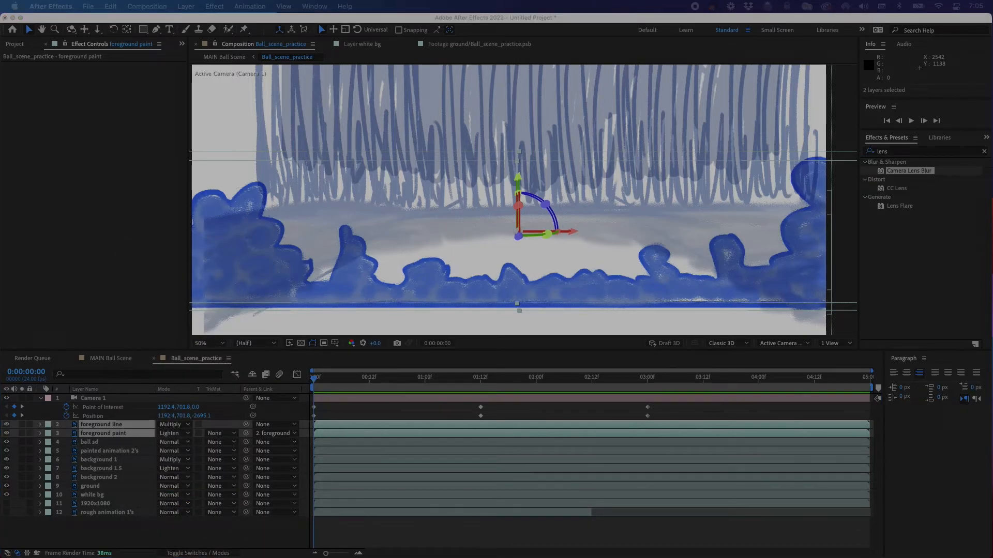
pyautogui.moveTo(547, 202); pyautogui.dragTo(497, 257)
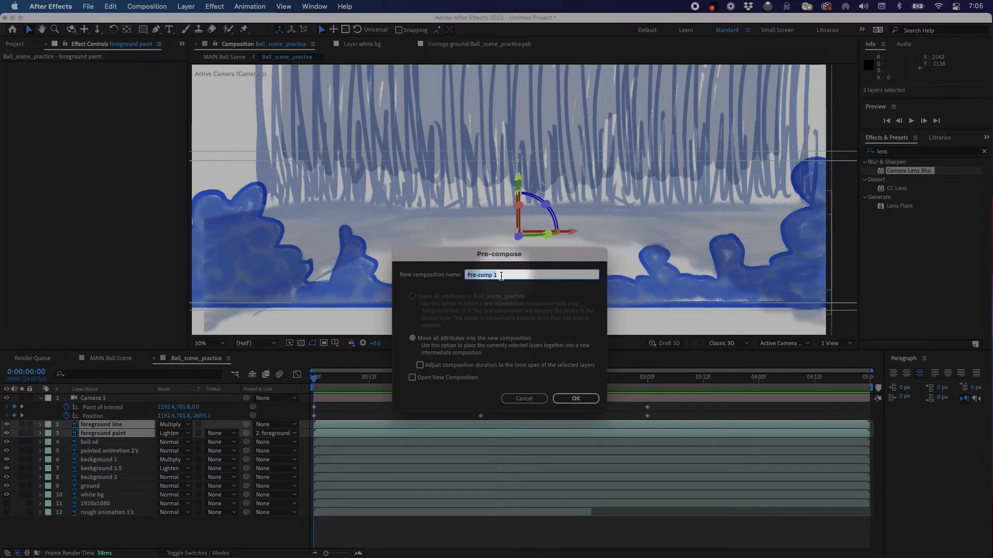
pyautogui.write('FG')
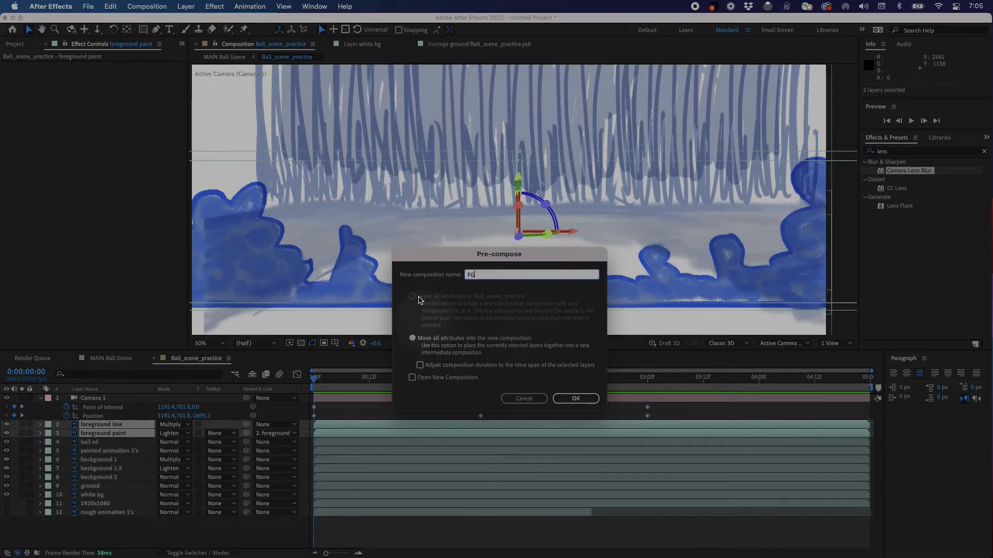
pyautogui.click(423, 301)
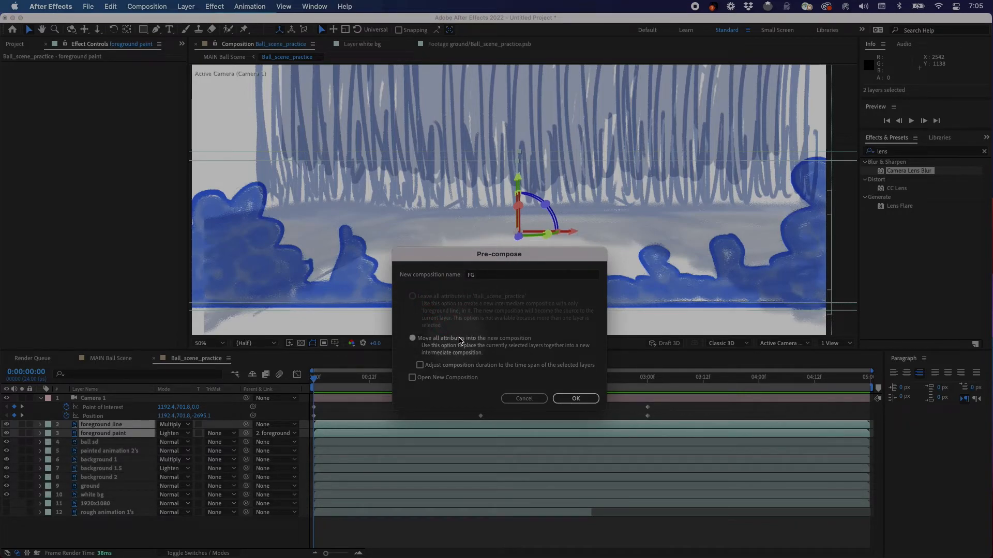
pyautogui.click(447, 344)
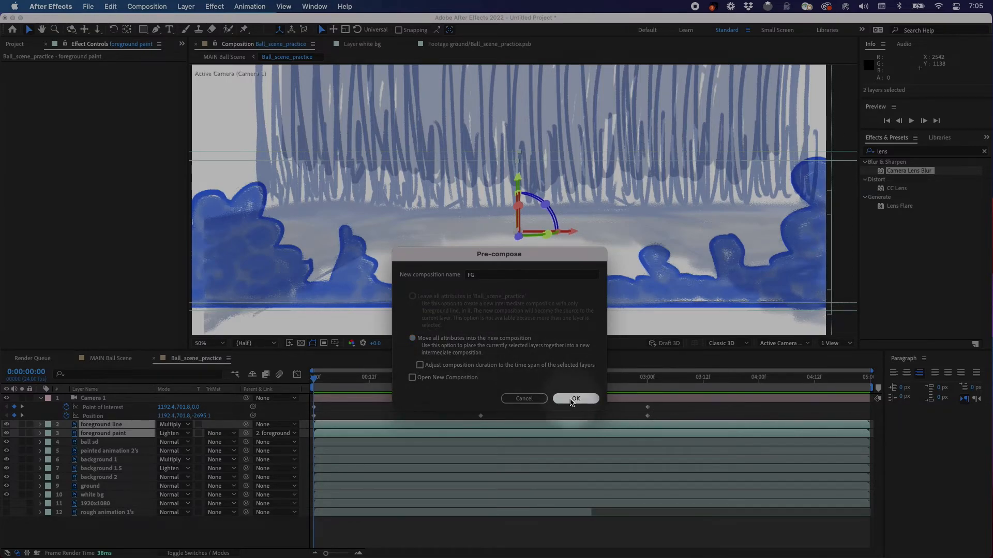
pyautogui.click(574, 399)
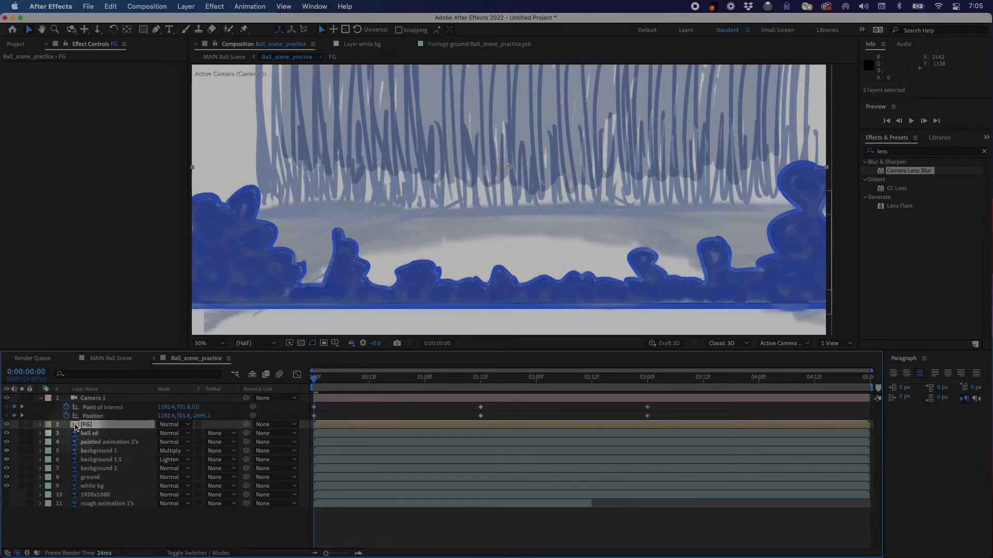
# Open the FG pre-composition and briefly solo foreground paint to inspect the nested artwork.
pyautogui.doubleClick(75, 425)
pyautogui.moveTo(332, 382); pyautogui.dragTo(281, 377)
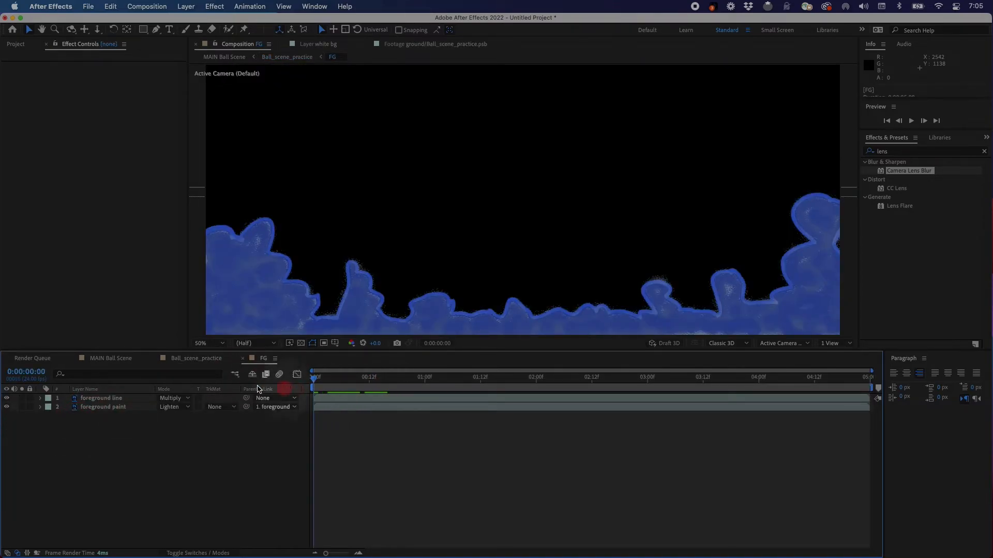
pyautogui.scroll(-1, 454, 206)
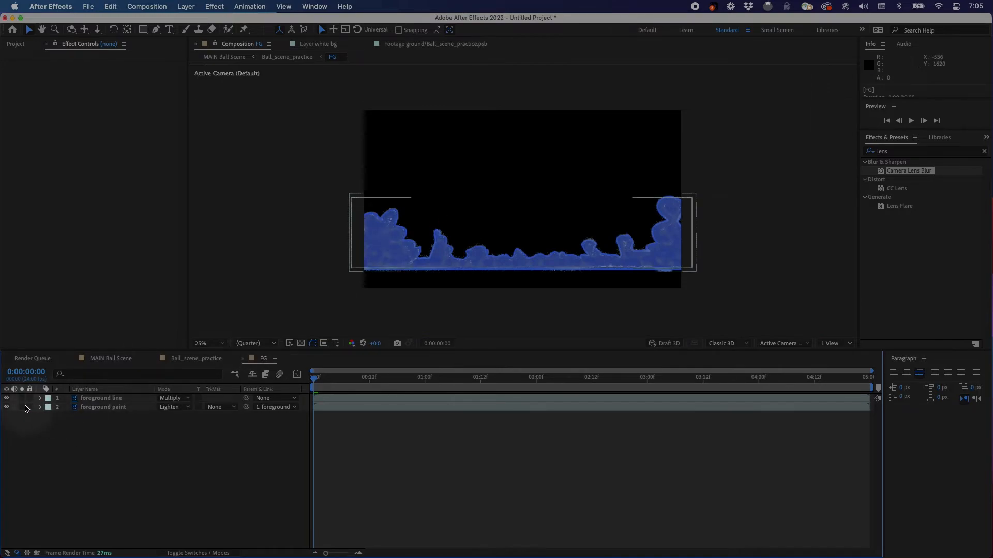
pyautogui.click(22, 407)
pyautogui.click(22, 408)
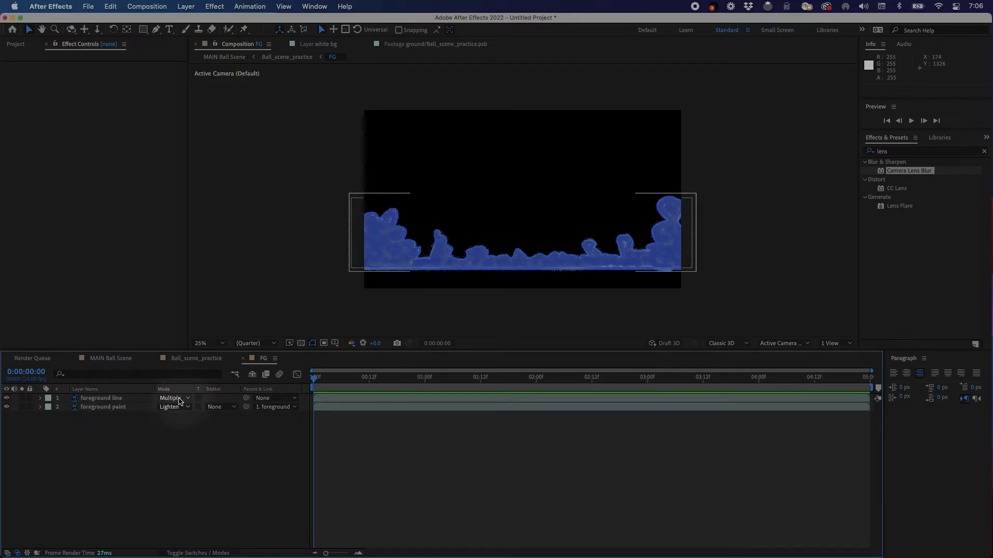
# Try the Normal blending mode on foreground line, and restore Multiply.
pyautogui.click(185, 401)
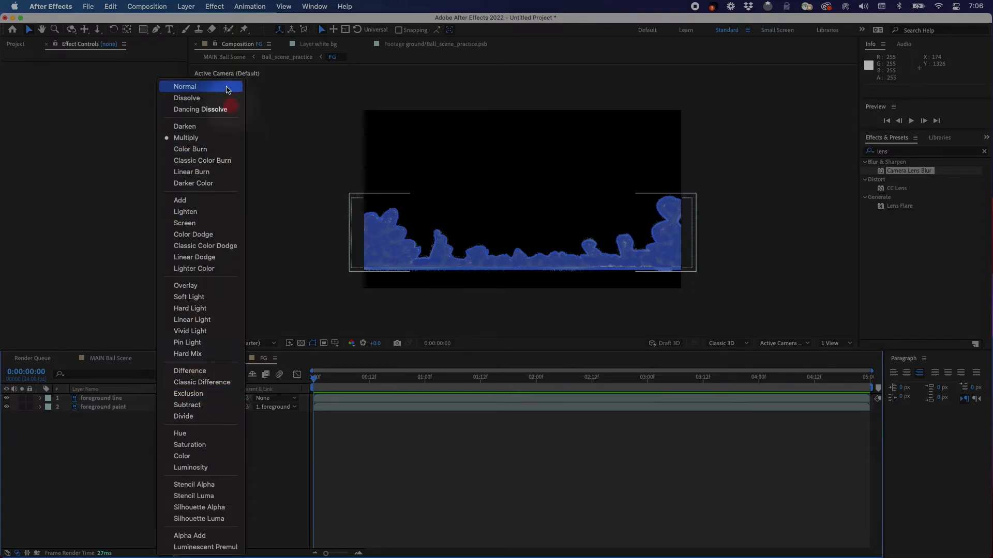
pyautogui.click(209, 92)
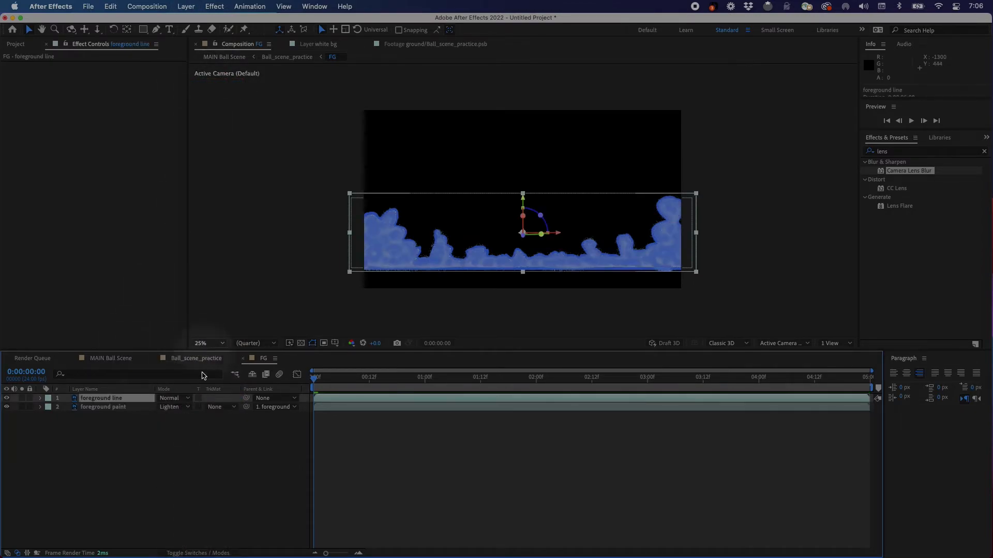
pyautogui.click(180, 399)
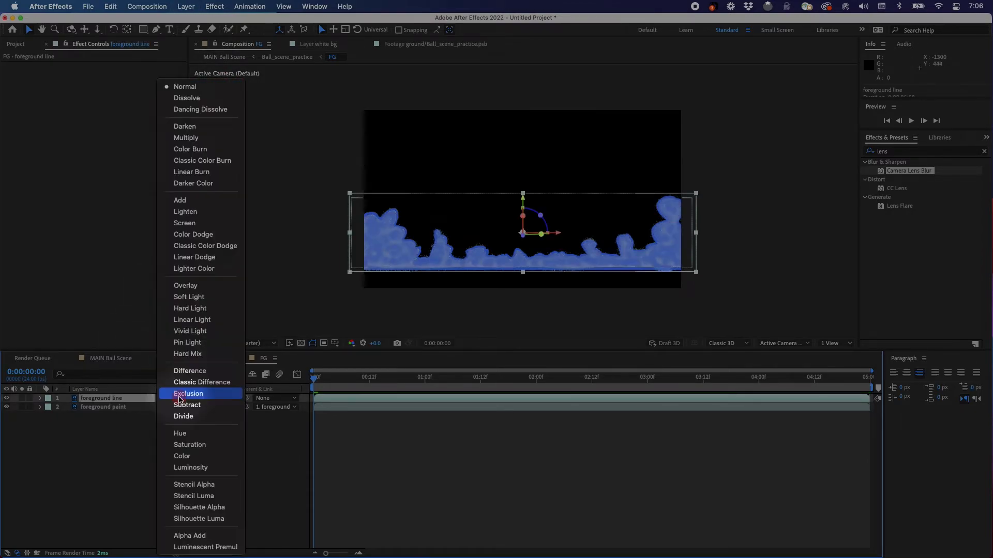
pyautogui.click(185, 138)
# Return from the FG pre-composition to the Ball_scene_practice composition using the mini-flowchart.
pyautogui.click(235, 376)
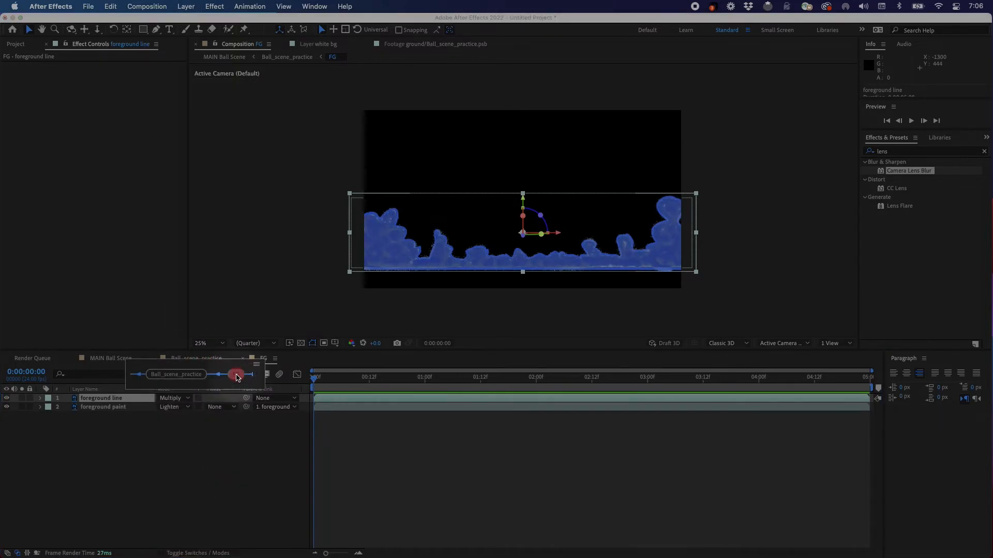
pyautogui.click(244, 436)
pyautogui.click(234, 375)
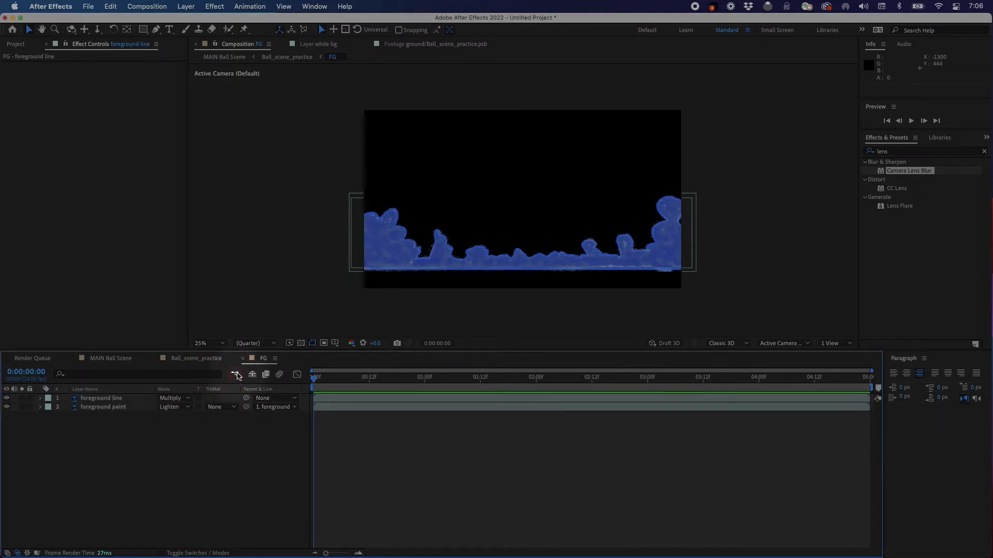
pyautogui.click(235, 375)
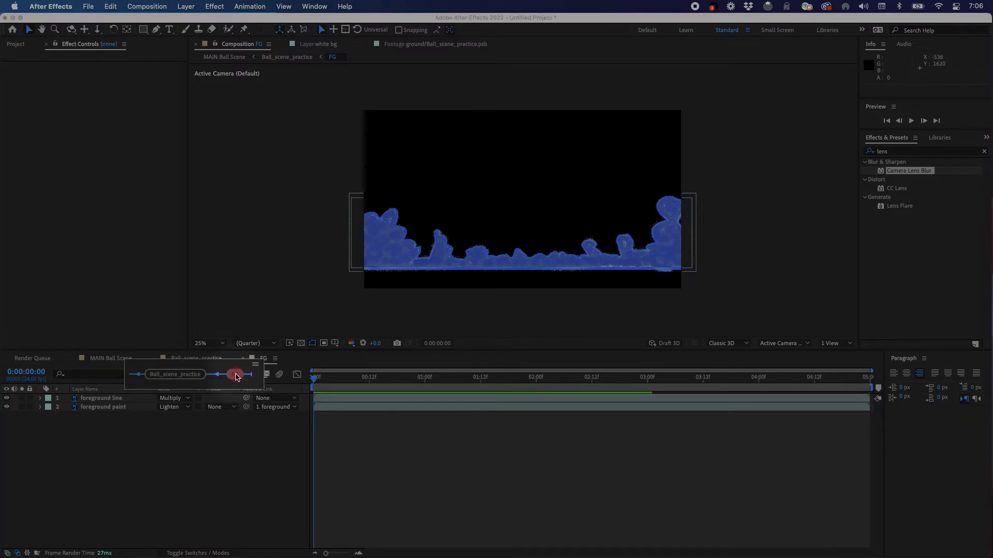
pyautogui.click(144, 374)
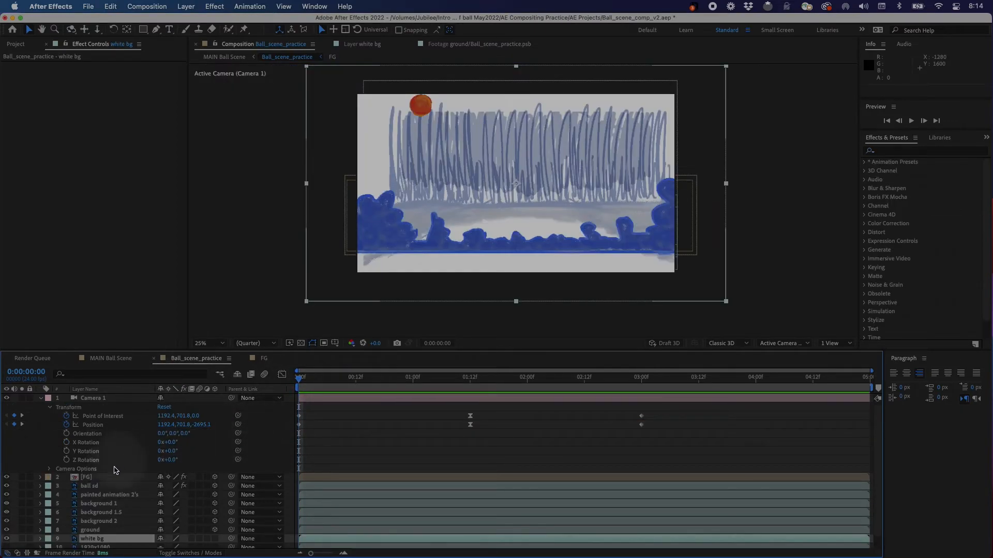
# Move the FG composition from the Elements folder into the Comps folder of the project, and collapse Elements.
pyautogui.click(109, 478)
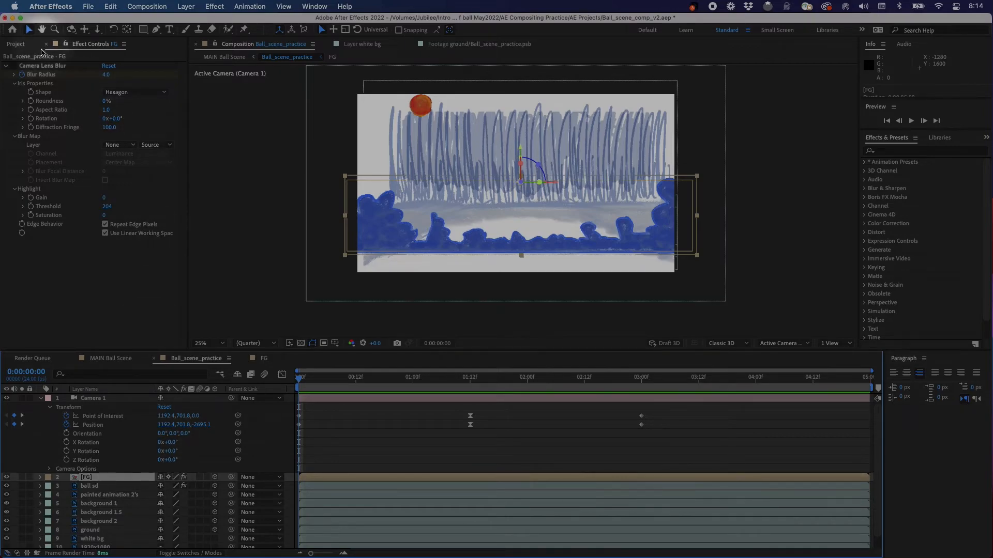
pyautogui.click(17, 44)
pyautogui.click(29, 159)
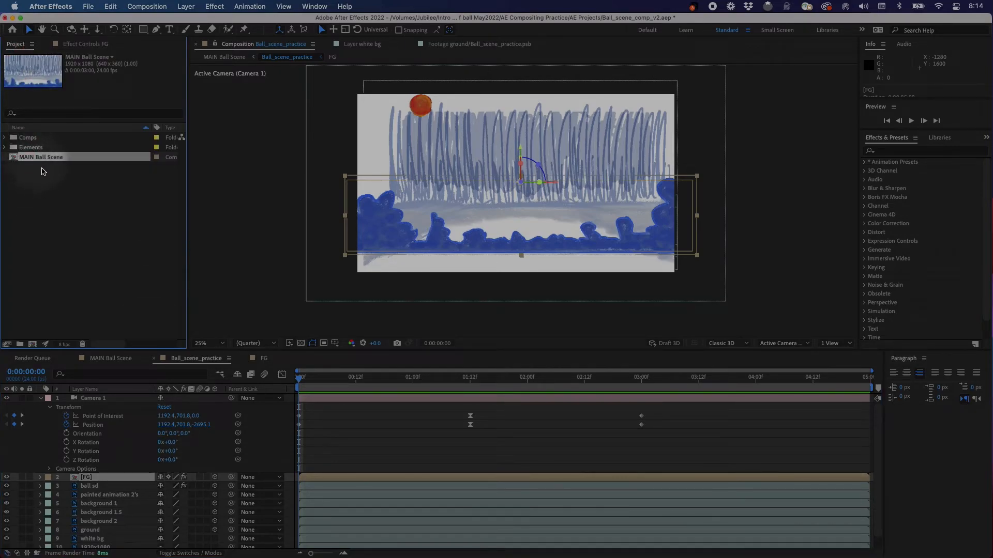
pyautogui.click(43, 188)
pyautogui.click(6, 147)
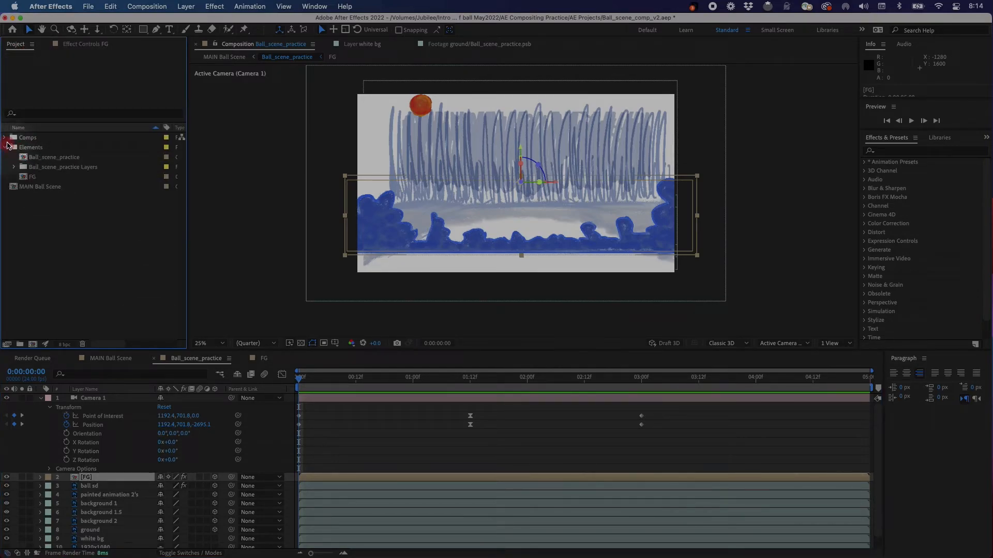
pyautogui.click(36, 179)
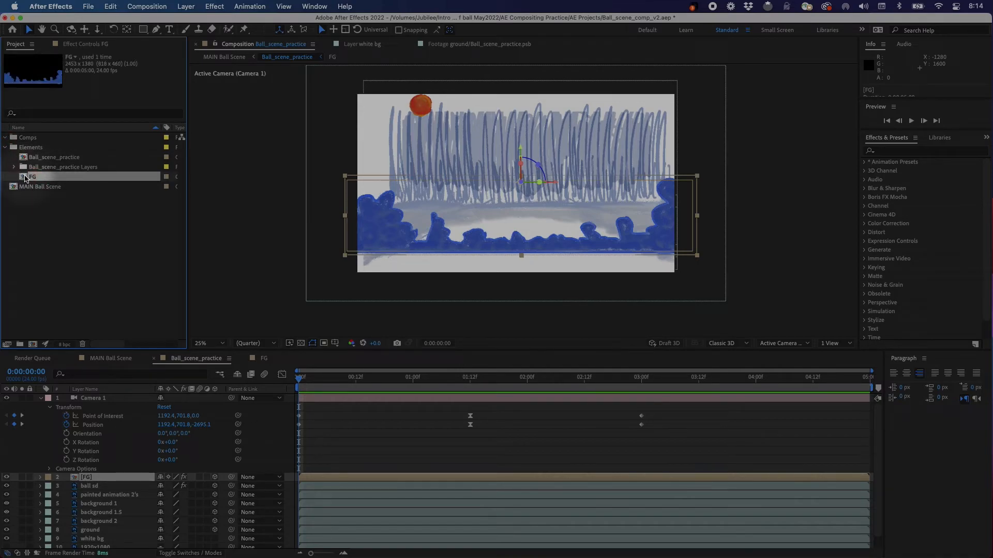
pyautogui.moveTo(24, 179); pyautogui.dragTo(33, 142)
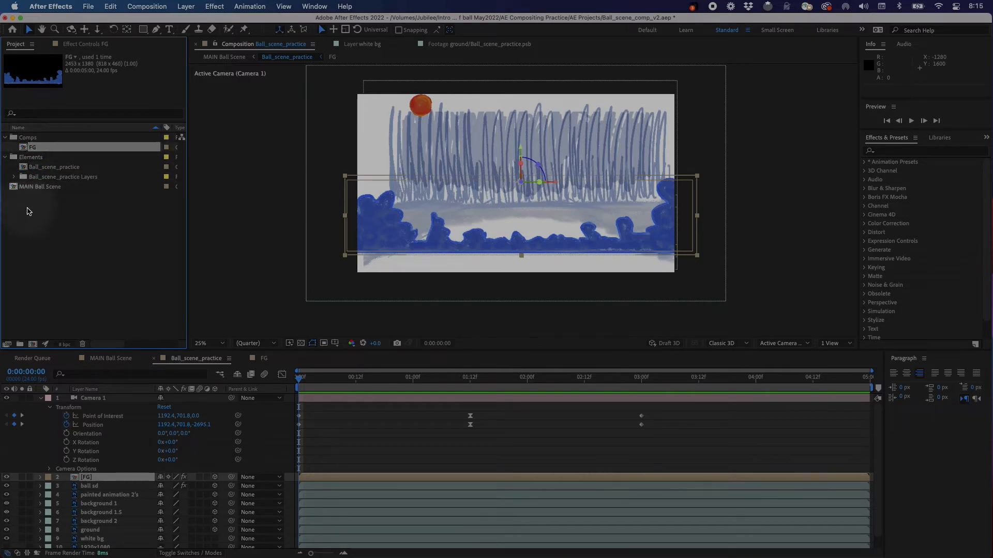
pyautogui.click(5, 157)
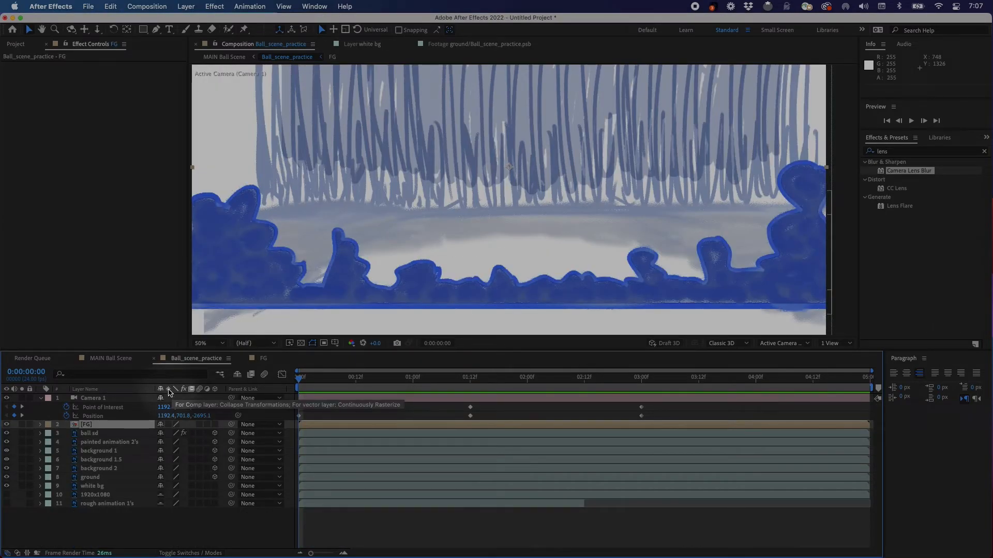
# Turn on Collapse Transformations for FG in Ball_scene_practice, and check the layers and blending modes inside it.
pyautogui.click(168, 425)
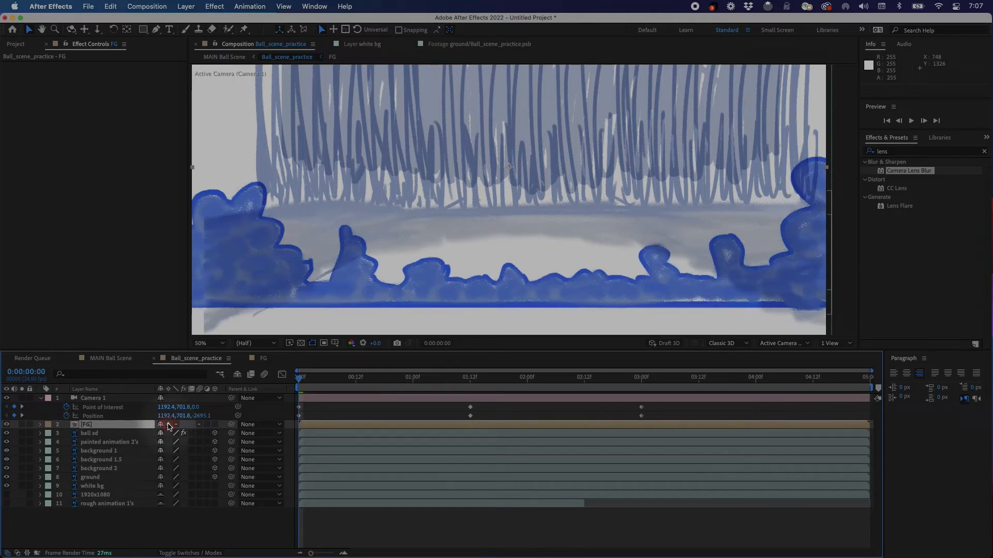
pyautogui.doubleClick(86, 425)
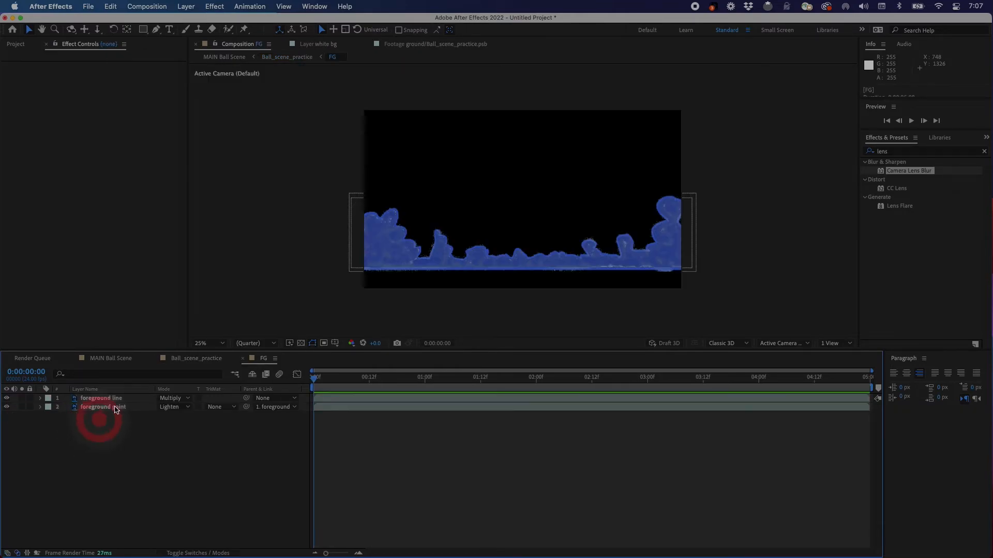
pyautogui.click(235, 374)
pyautogui.click(176, 374)
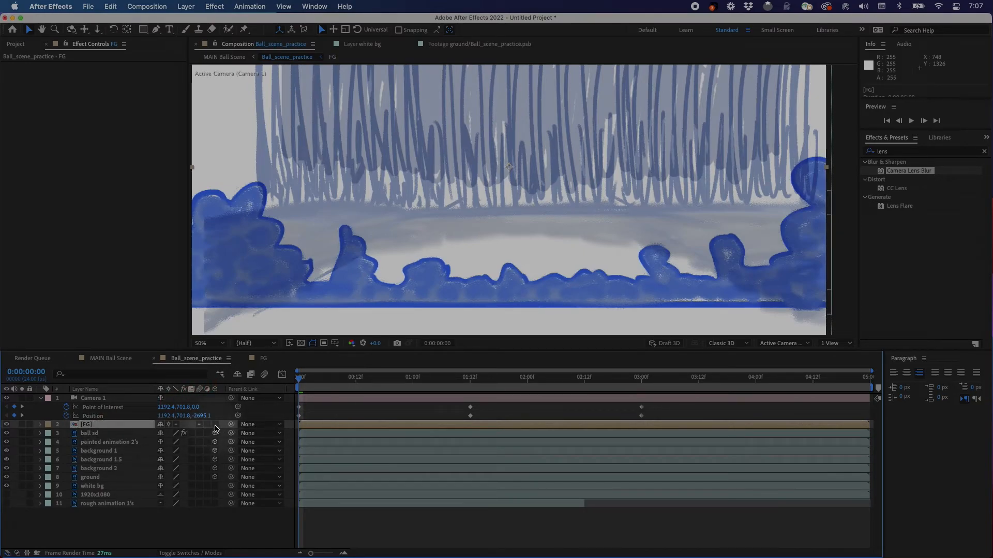
# Preview the first frames of Ball_scene_practice to examine how FG overlaps the ball, and return to the start.
pyautogui.press('space')
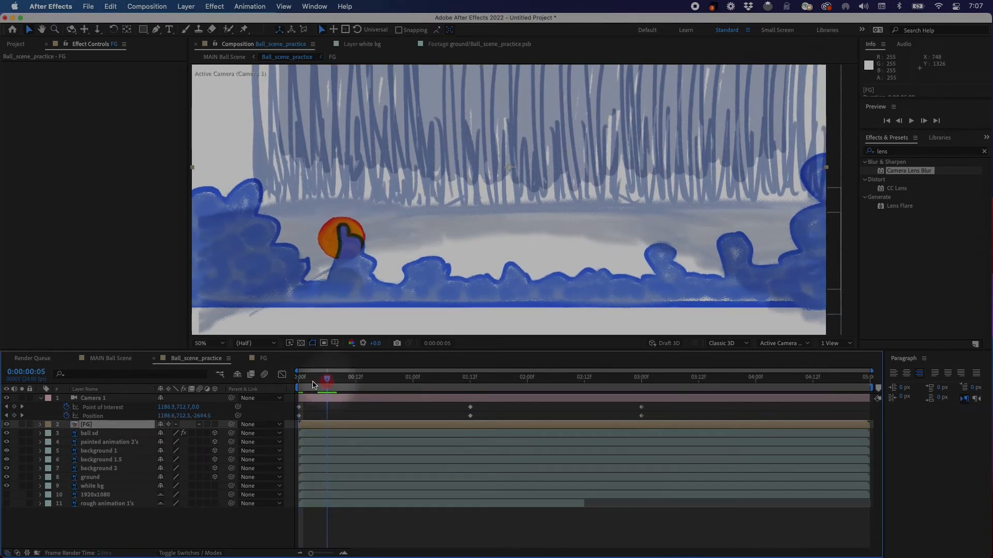
pyautogui.click(277, 387)
pyautogui.press('space')
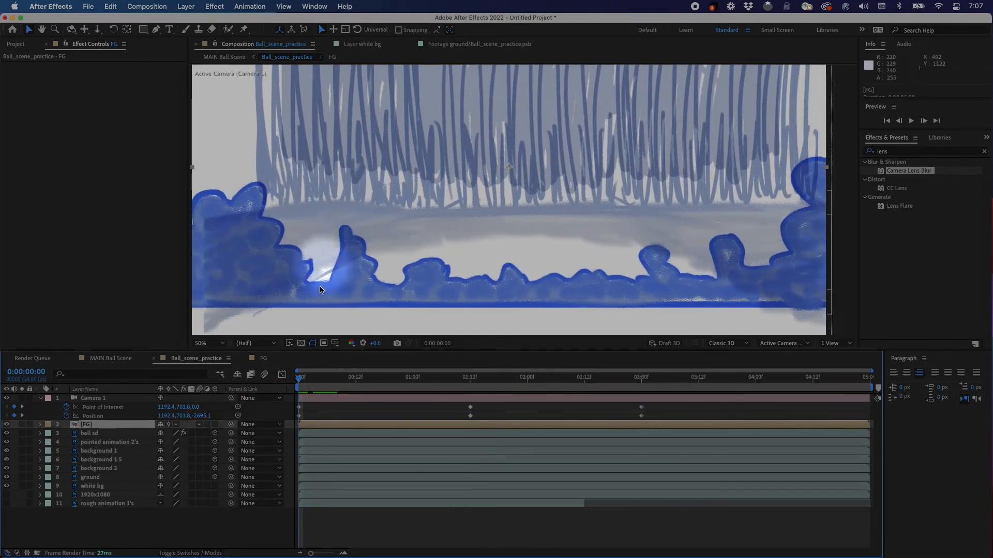
pyautogui.click(262, 393)
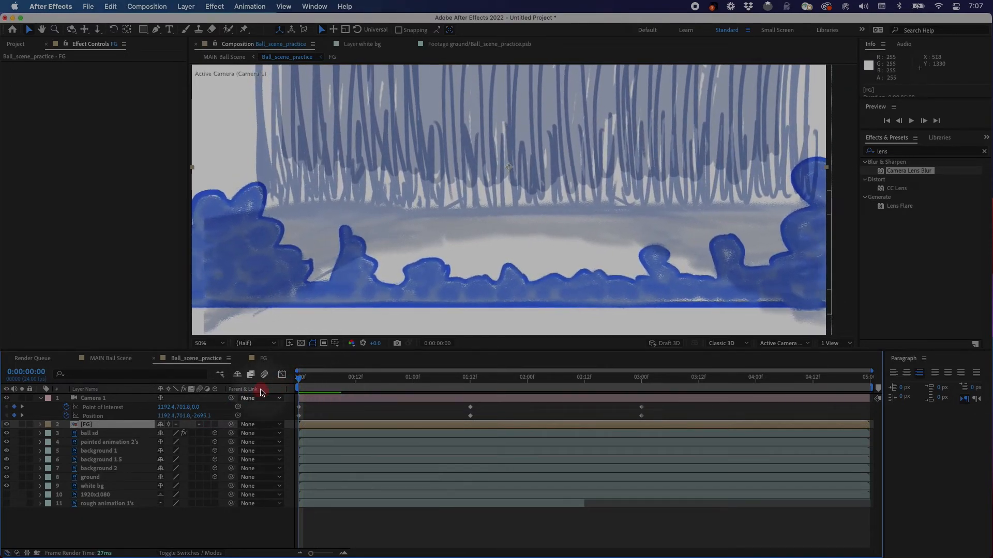
# Make FG a 3D layer and check the camera move in both Ball_scene_practice and MAIN Ball Scene.
pyautogui.click(216, 424)
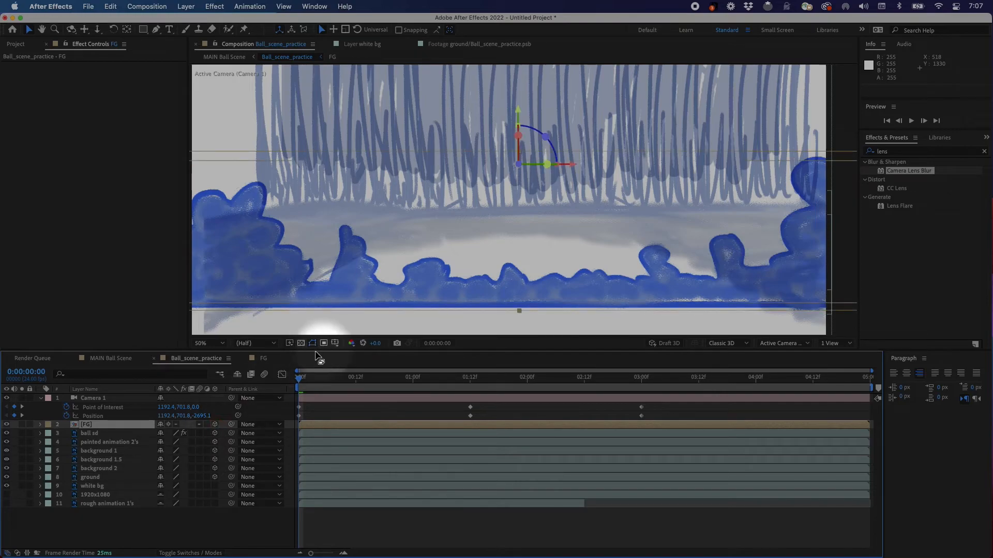
pyautogui.click(363, 381)
pyautogui.moveTo(379, 386); pyautogui.dragTo(311, 387)
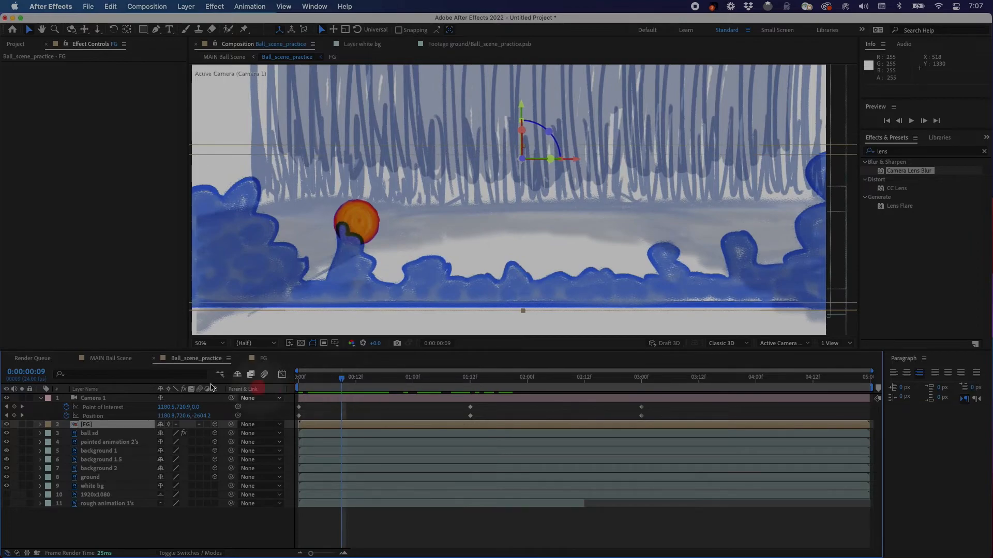
pyautogui.click(113, 359)
pyautogui.moveTo(351, 386); pyautogui.dragTo(238, 379)
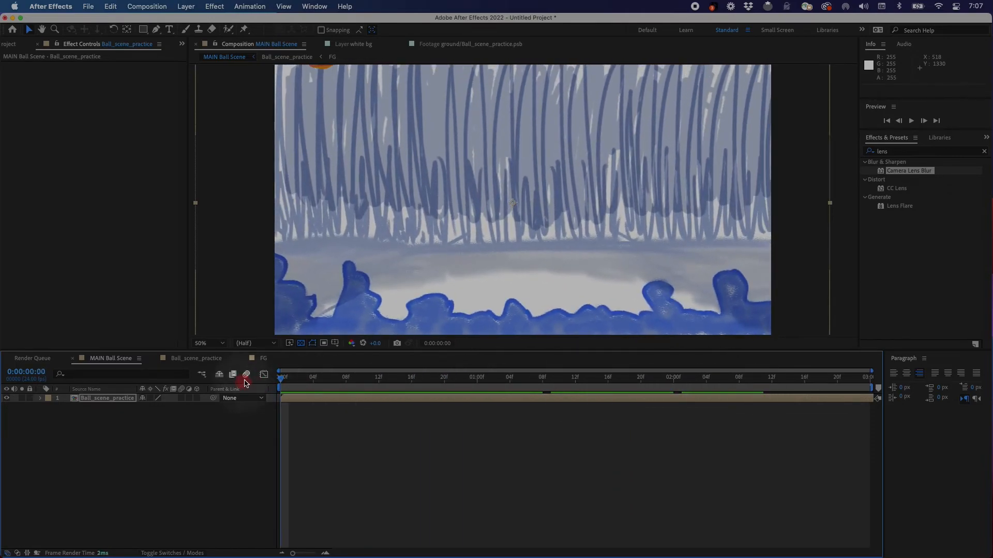
pyautogui.click(195, 358)
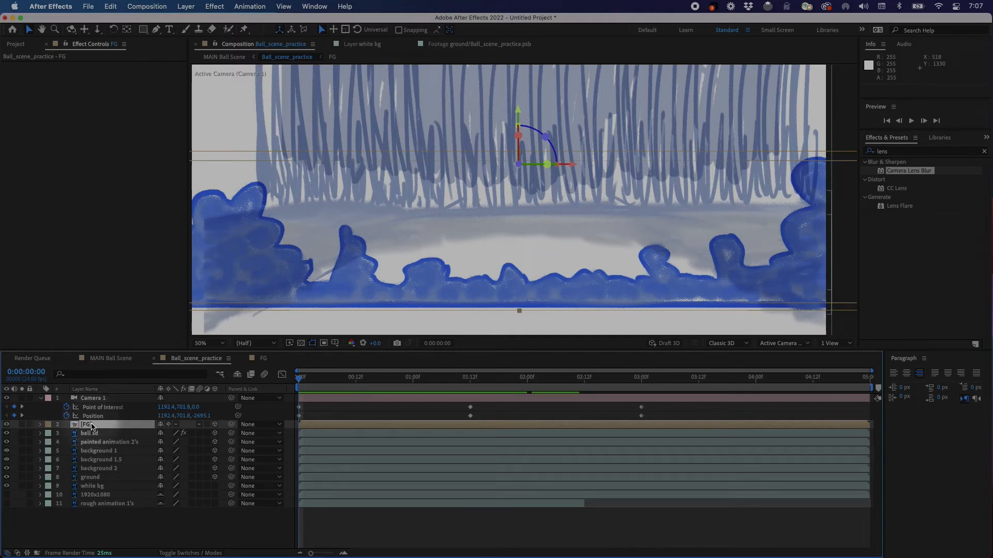
# Paste Camera Lens Blur onto FG and set a Blur Radius keyframe of 0 at 0:00:00:00.
pyautogui.press('super+v')
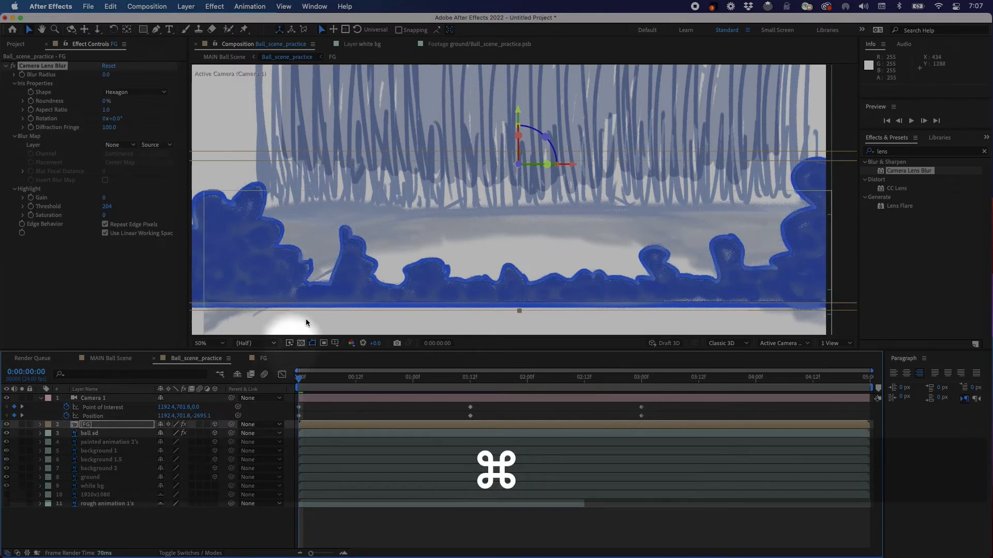
pyautogui.click(83, 424)
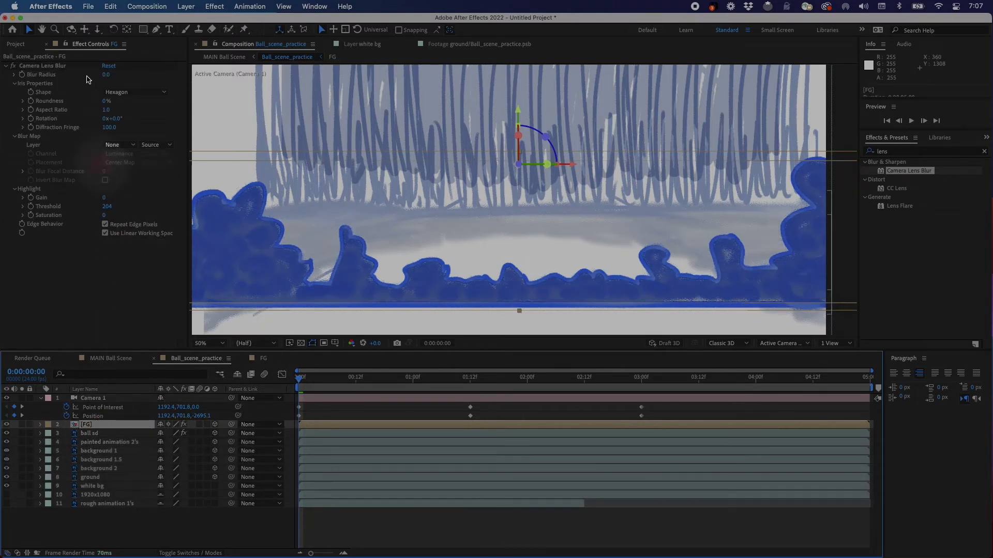
pyautogui.moveTo(106, 76); pyautogui.dragTo(107, 74)
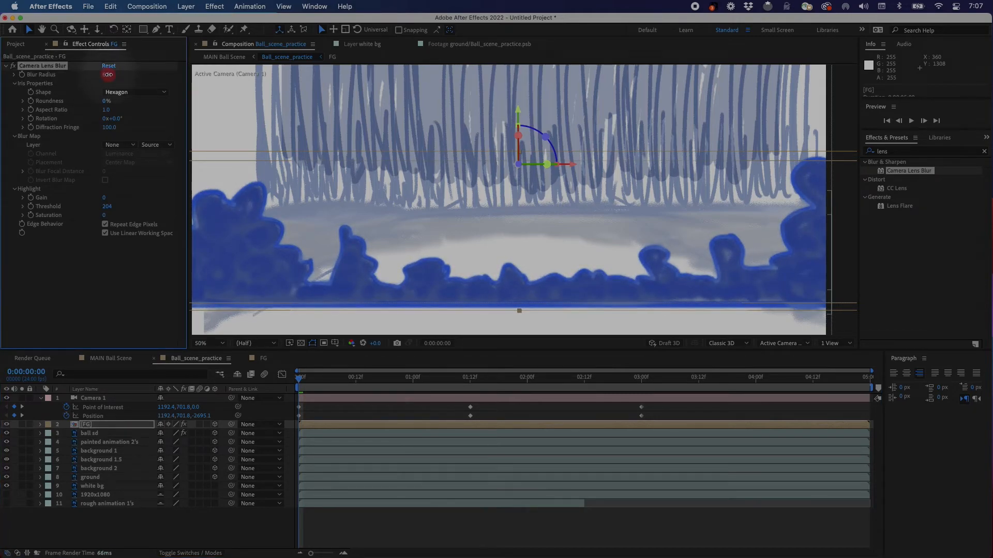
pyautogui.click(22, 75)
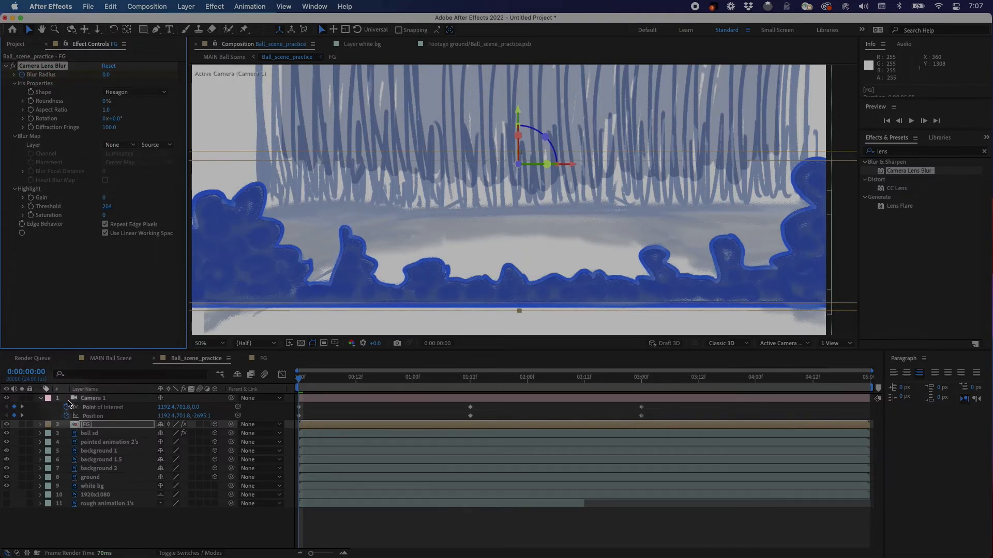
# Reveal FG's Blur Radius keyframes and set Blur Radius to 8 at the camera keyframe time 0:00:01:12.
pyautogui.click(97, 425)
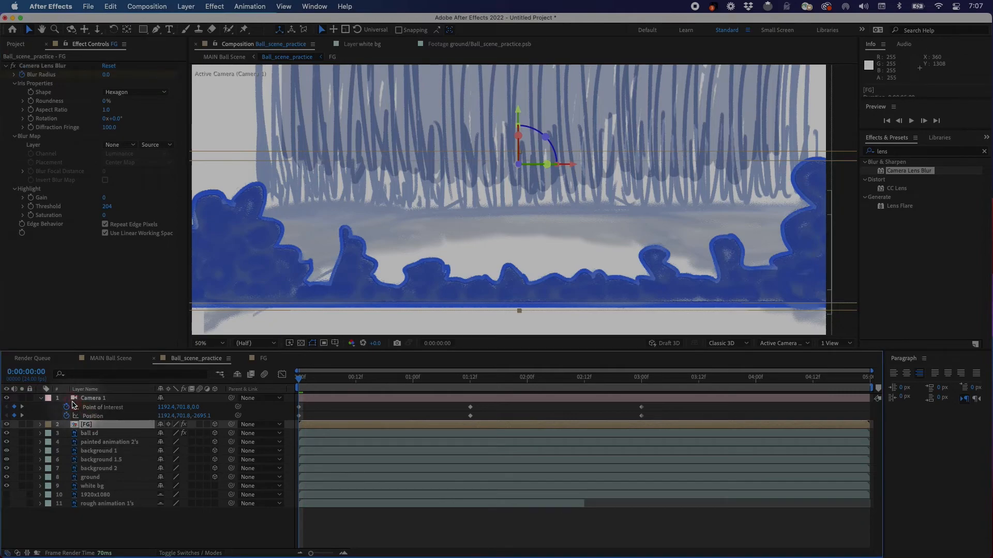
pyautogui.press('u')
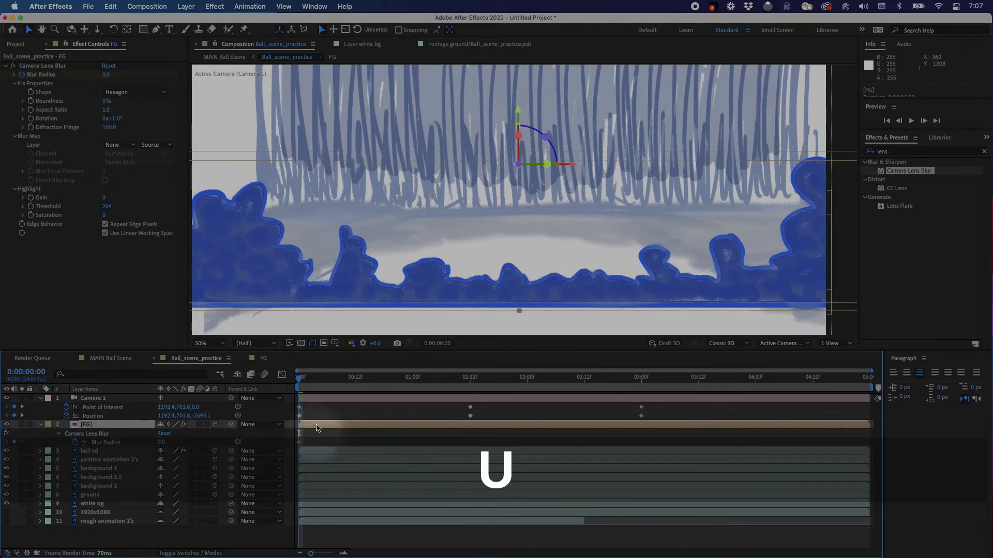
pyautogui.moveTo(298, 381); pyautogui.dragTo(470, 397)
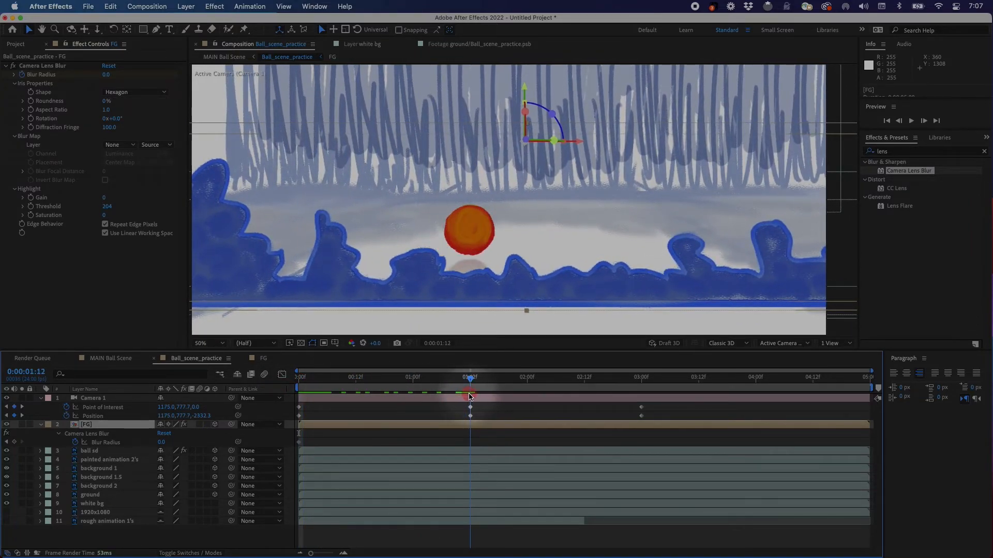
pyautogui.press('.')
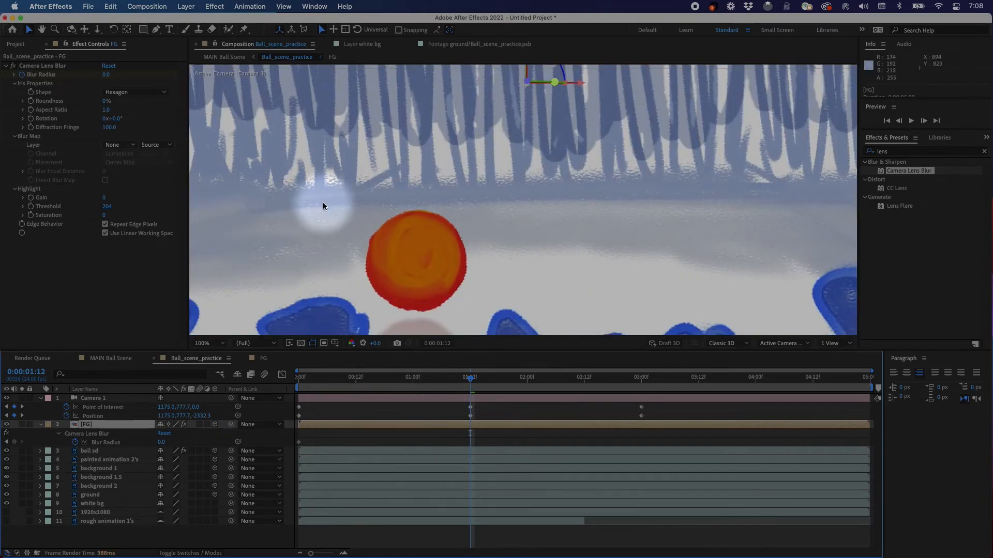
pyautogui.press(',')
pyautogui.press(',')
pyautogui.press('.')
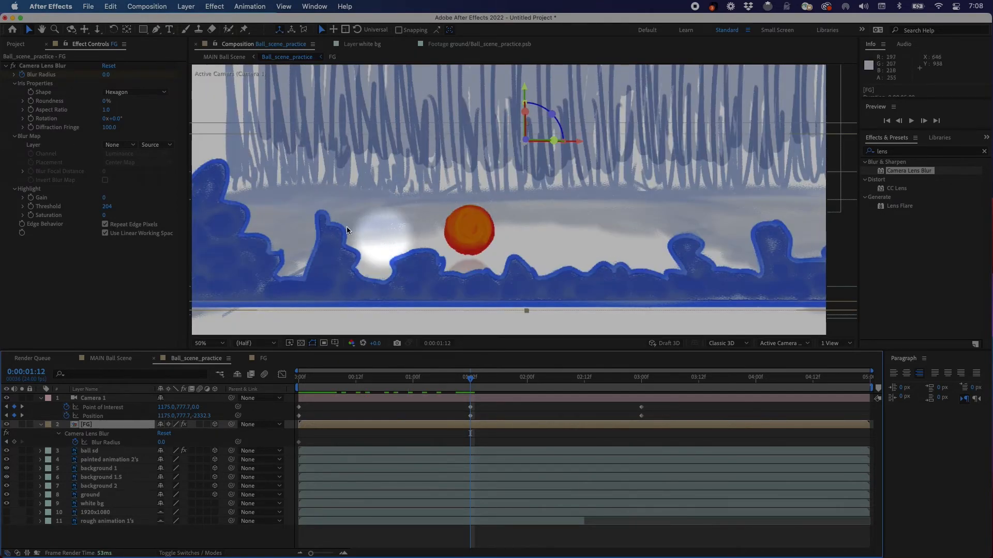
pyautogui.moveTo(107, 76); pyautogui.dragTo(114, 75)
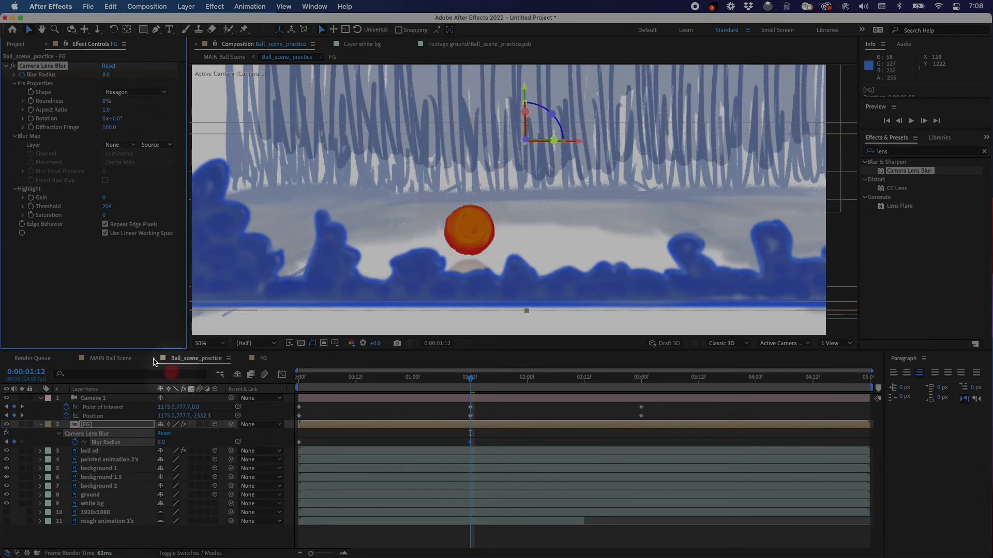
# Check the blur in MAIN Ball Scene and set FG's Blur Radius at 0:00:00:00 to 4 in Ball_scene_practice.
pyautogui.click(111, 358)
pyautogui.moveTo(423, 378); pyautogui.dragTo(234, 387)
pyautogui.click(197, 358)
pyautogui.moveTo(106, 75); pyautogui.dragTo(109, 77)
pyautogui.press('super+z')
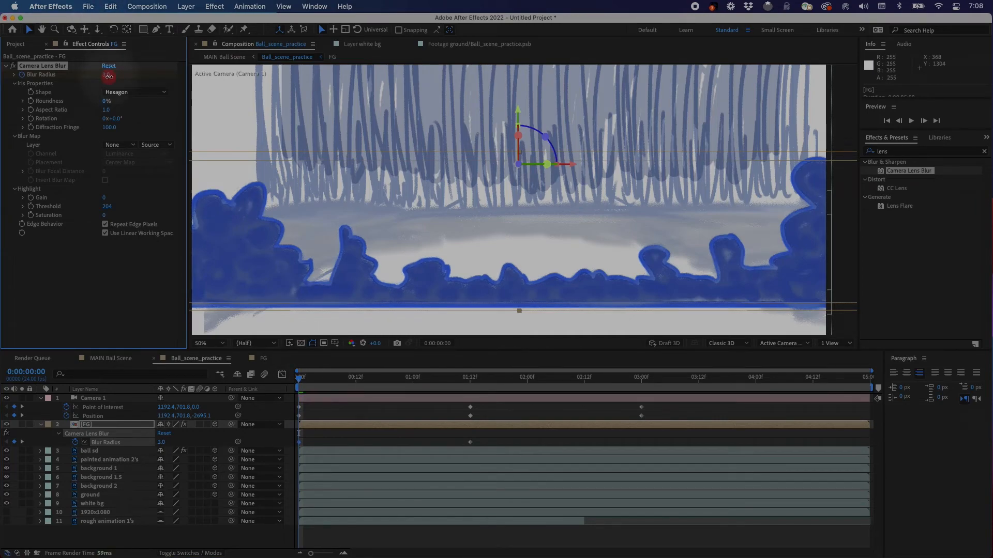
# Set FG's Blur Radius at 0:00:01:12 to 11 and scrub back to check the blur.
pyautogui.moveTo(299, 380); pyautogui.dragTo(475, 404)
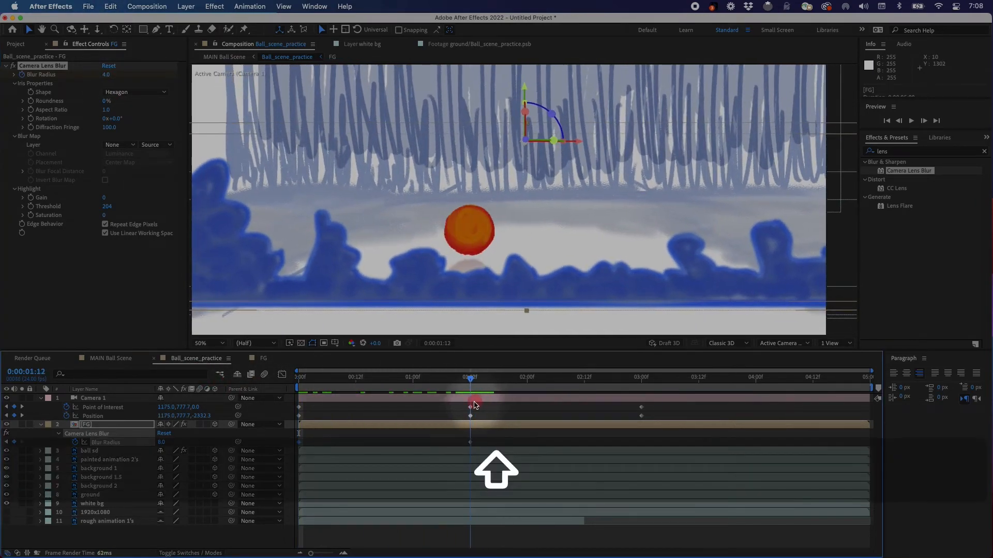
pyautogui.moveTo(107, 75); pyautogui.dragTo(111, 75)
pyautogui.moveTo(470, 412); pyautogui.dragTo(376, 417)
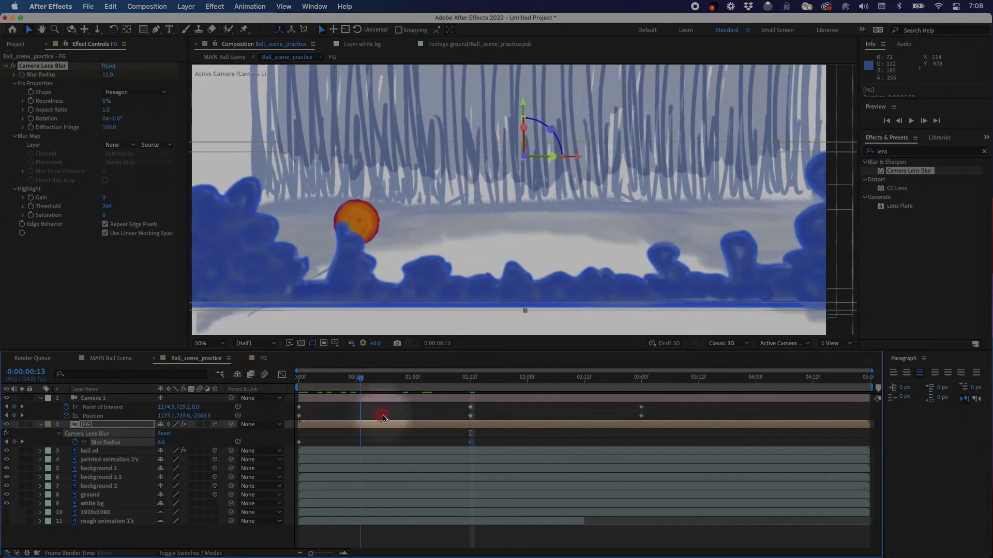
# Preview the blur animation in MAIN Ball Scene, rewind to the start, and return to Ball_scene_practice.
pyautogui.click(111, 359)
pyautogui.press('space')
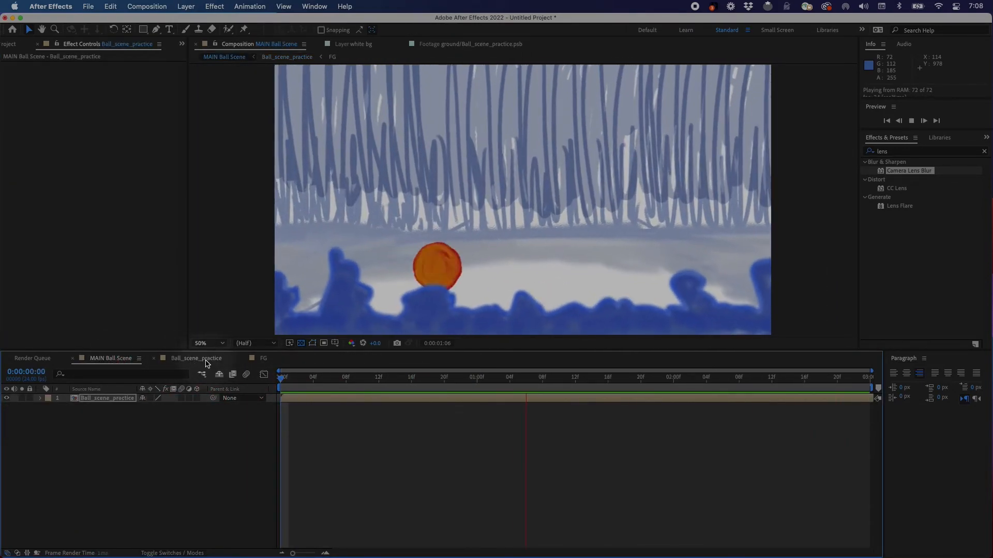
pyautogui.press('space')
pyautogui.moveTo(317, 380); pyautogui.dragTo(242, 404)
pyautogui.click(190, 357)
pyautogui.click(538, 431)
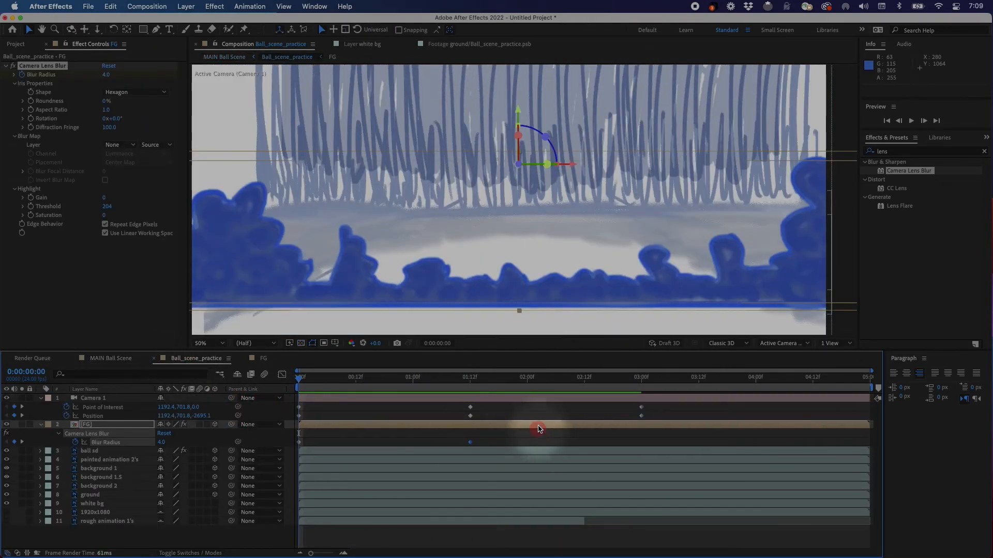
pyautogui.moveTo(457, 407); pyautogui.dragTo(474, 429)
pyautogui.moveTo(480, 442); pyautogui.dragTo(479, 435)
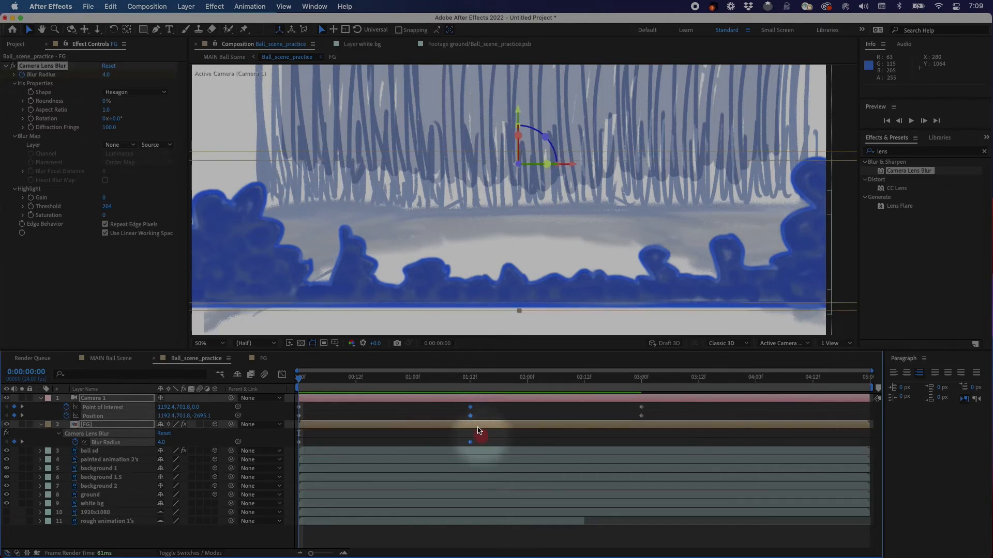
pyautogui.rightClick(470, 407)
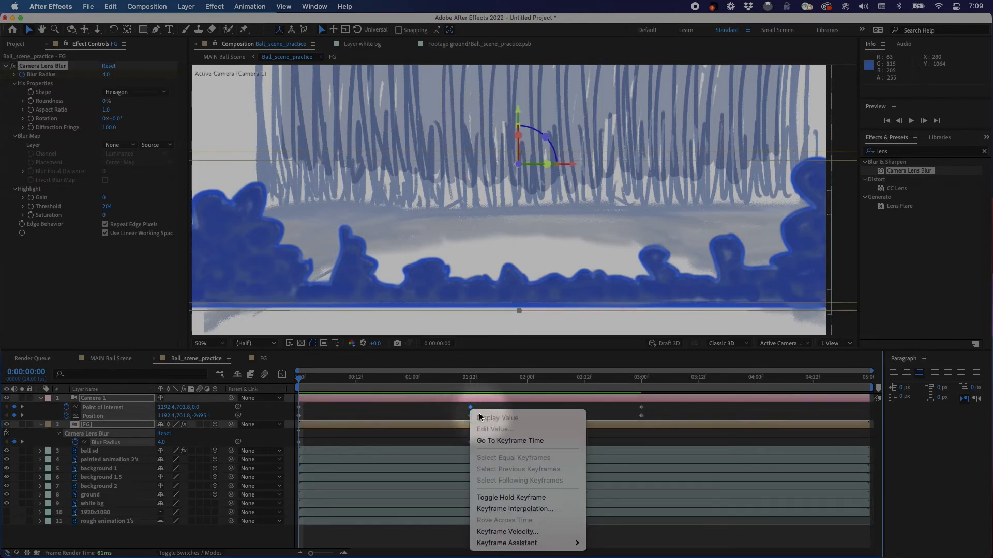
pyautogui.moveTo(518, 545)
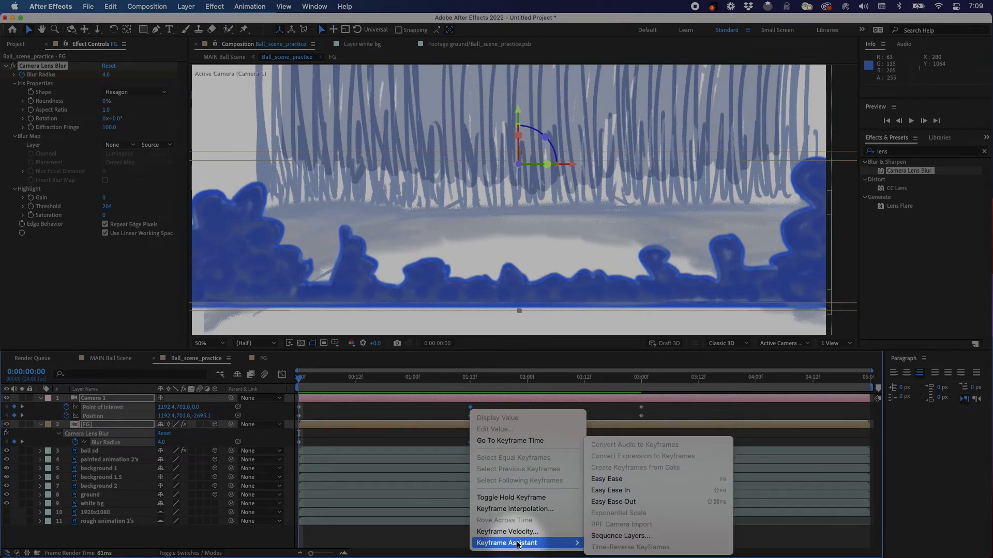
pyautogui.click(444, 411)
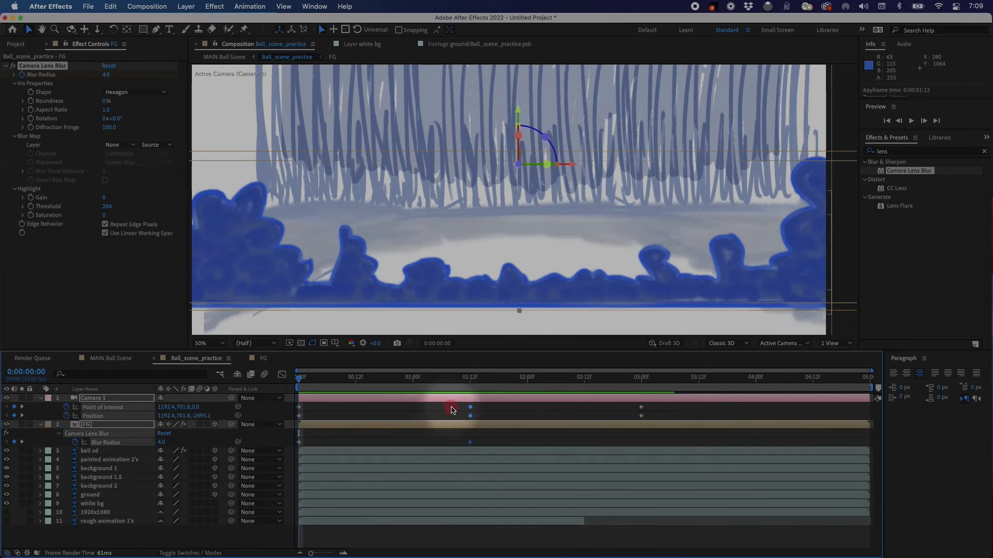
pyautogui.click(455, 409)
# Apply Easy Ease to Camera 1's Point of Interest and Position keyframes and FG's Blur Radius keyframe at 0:00:01:12.
pyautogui.moveTo(457, 410); pyautogui.dragTo(483, 443)
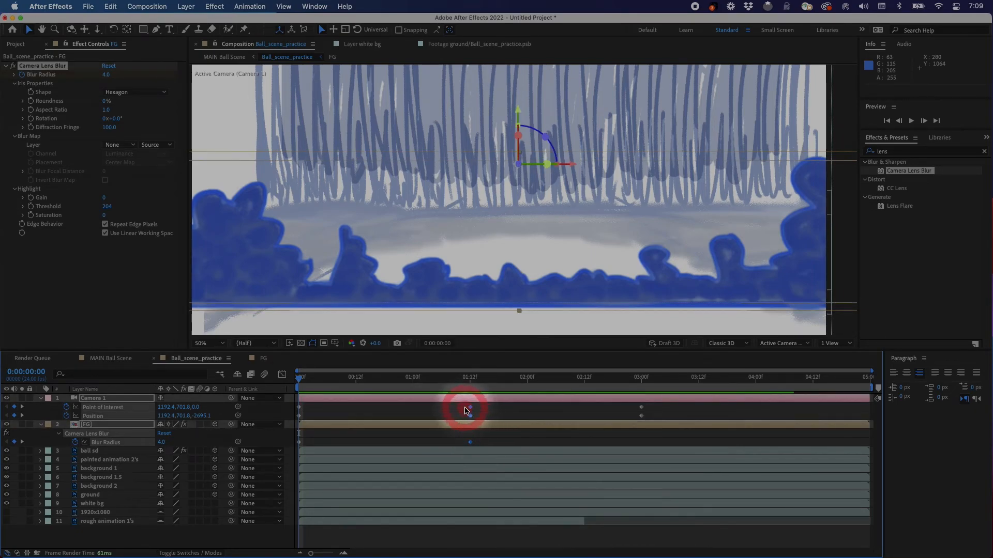
pyautogui.rightClick(470, 411)
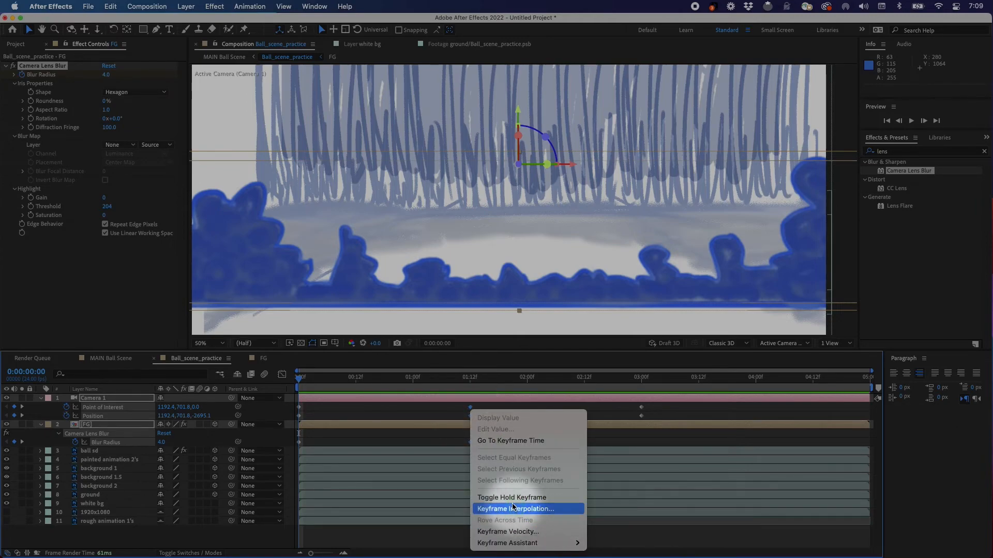
pyautogui.moveTo(535, 547)
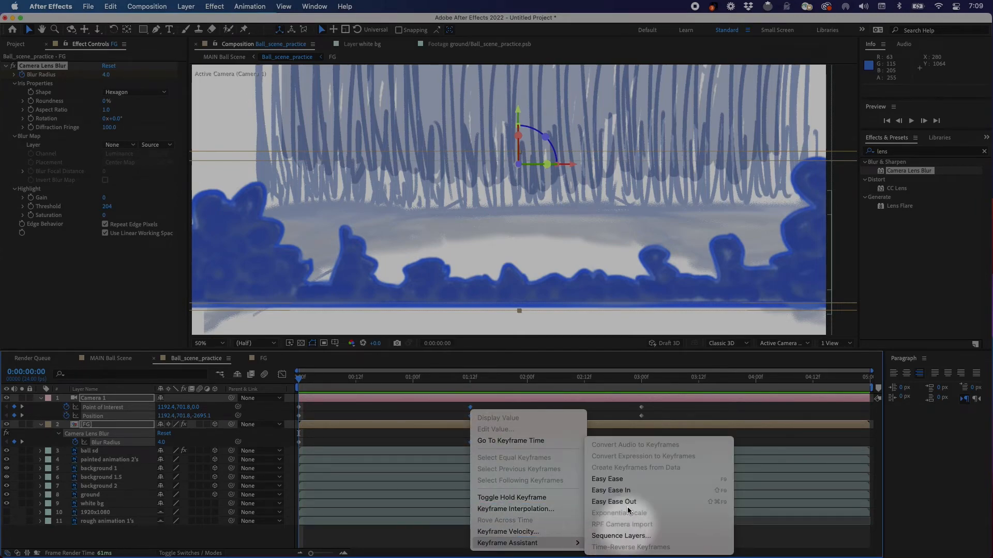
pyautogui.click(627, 479)
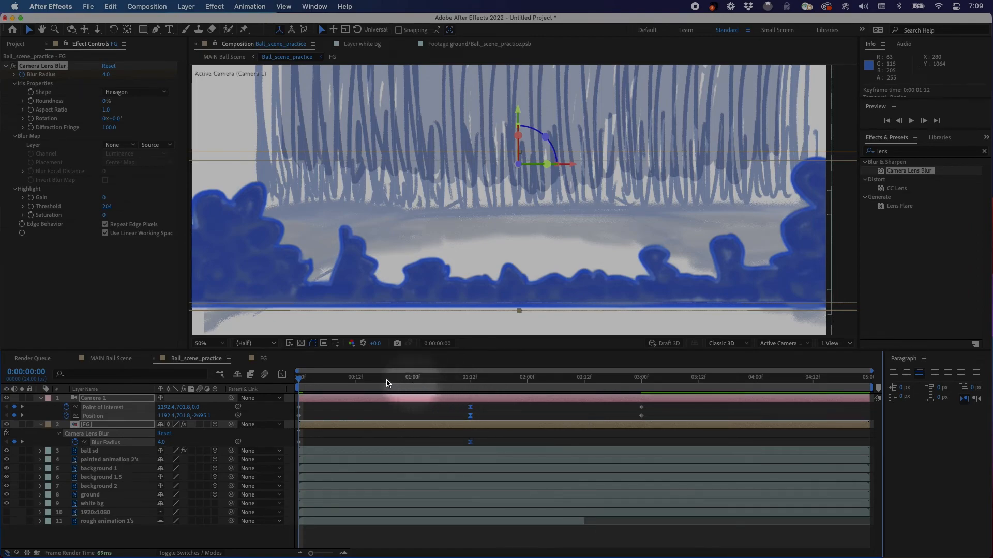
# Preview the eased camera move and blur in MAIN Ball Scene from the start, and return to Ball_scene_practice.
pyautogui.moveTo(301, 380); pyautogui.dragTo(356, 406)
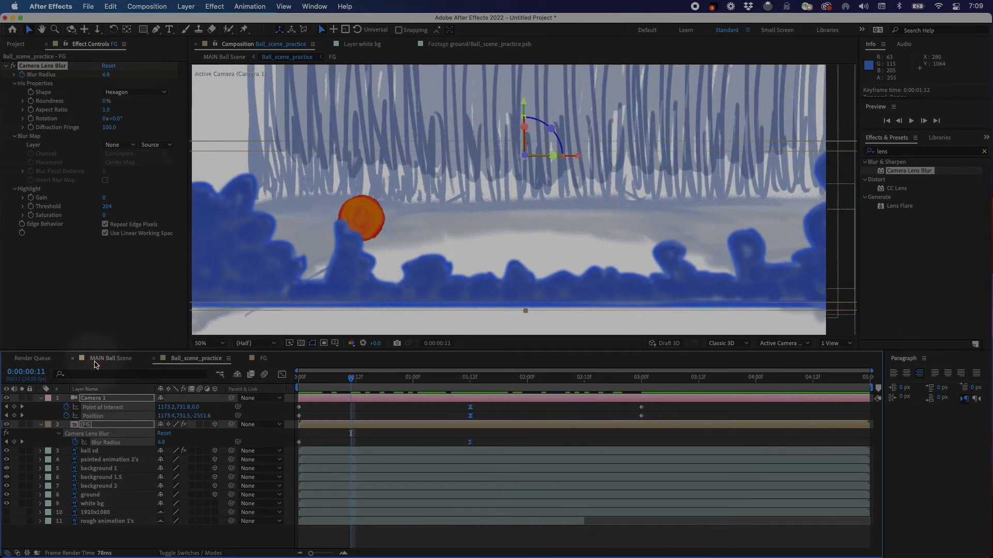
pyautogui.click(99, 358)
pyautogui.click(282, 377)
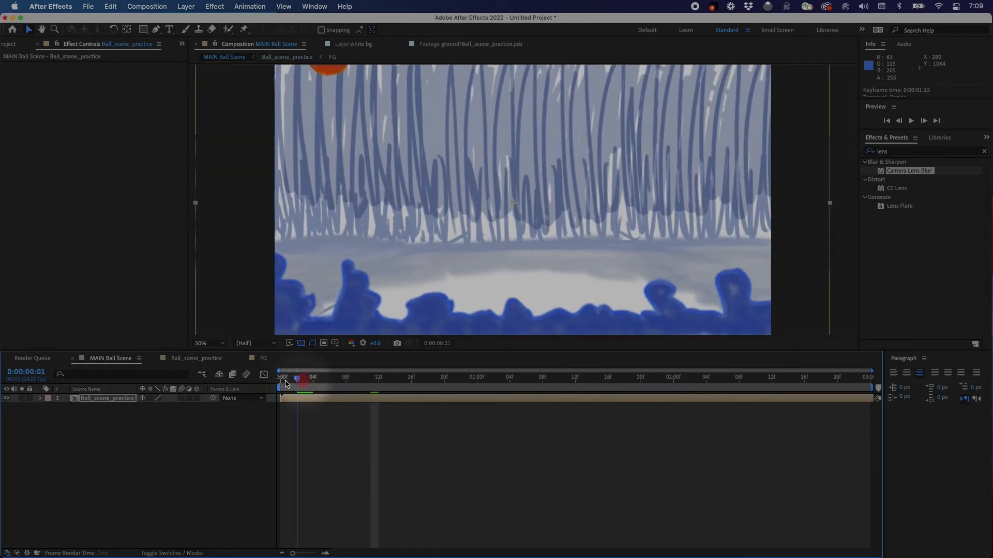
pyautogui.press('space')
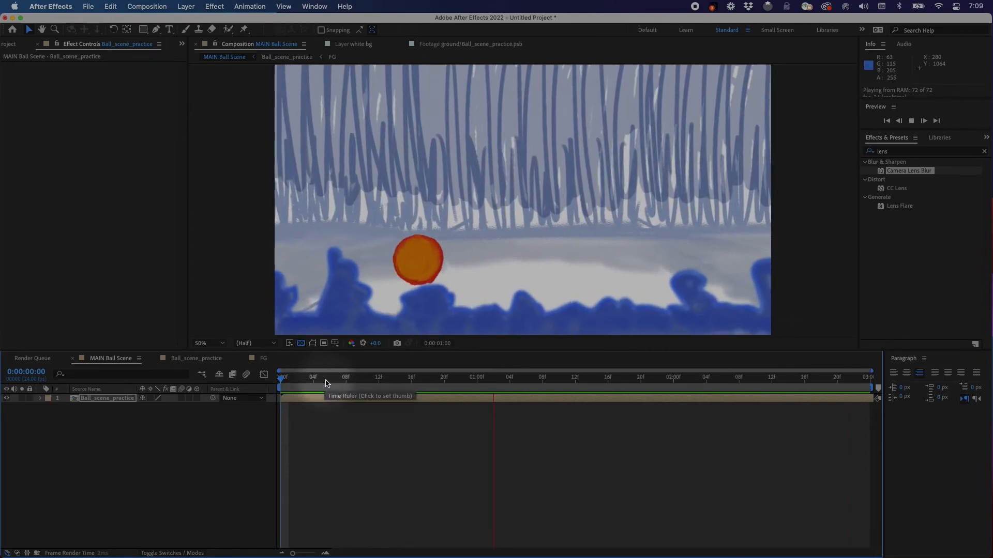
pyautogui.press('space')
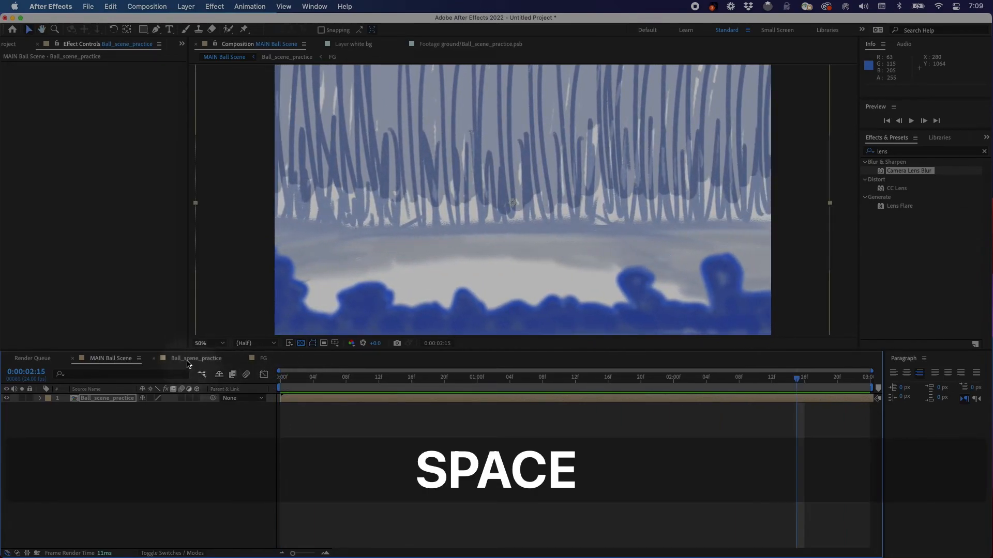
pyautogui.click(262, 358)
pyautogui.click(197, 358)
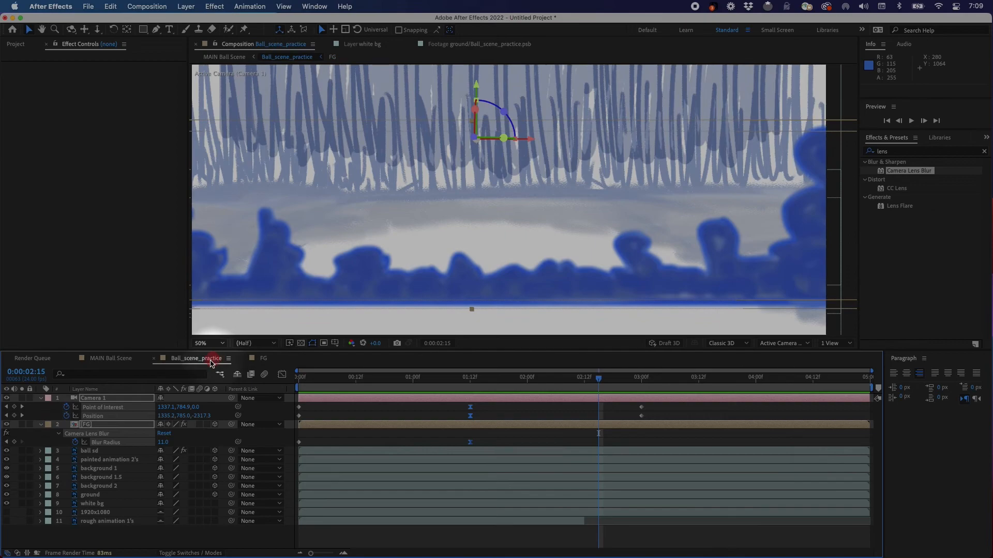
# Open the Graph Editor at 0:00:01:12 and display Camera 1's Point of Interest and Position curves together.
pyautogui.moveTo(405, 376); pyautogui.dragTo(469, 403)
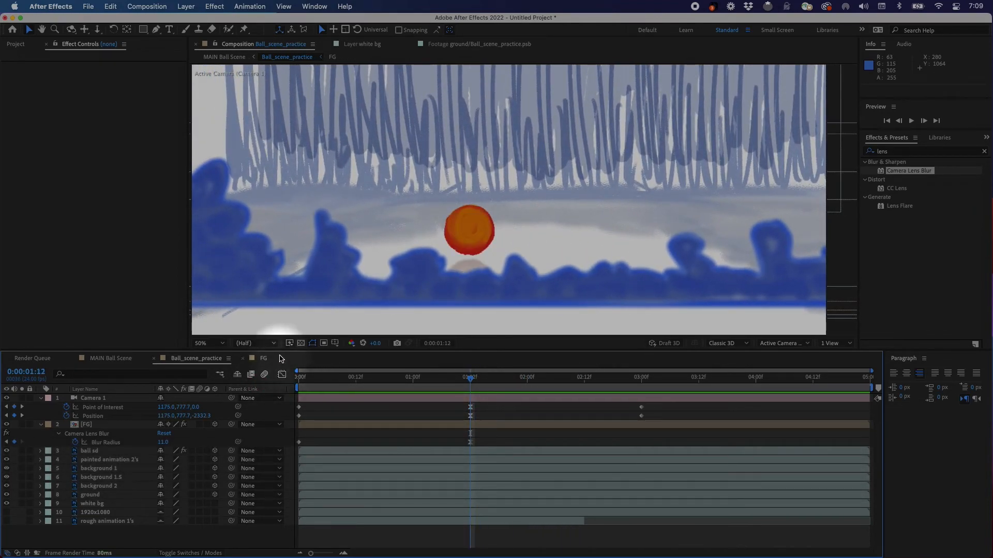
pyautogui.click(282, 375)
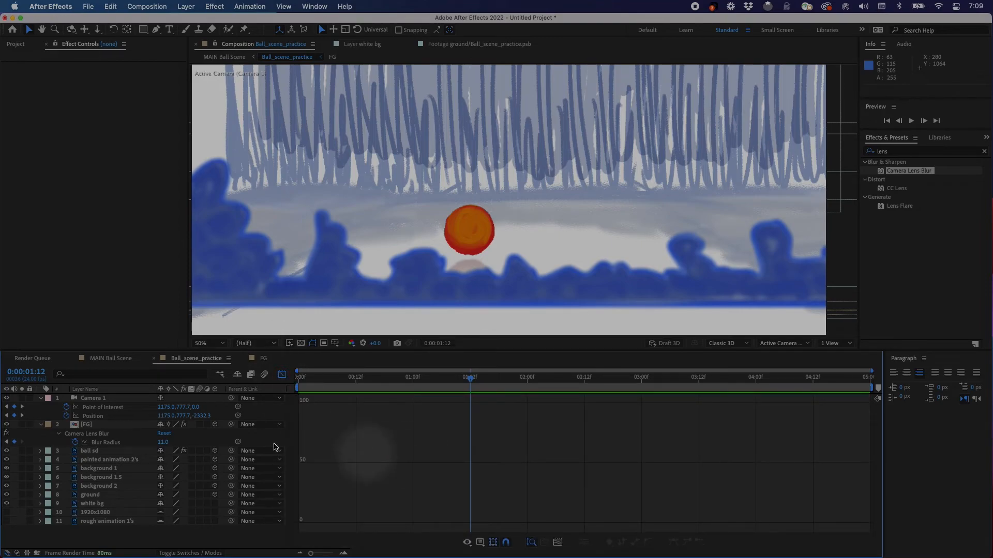
pyautogui.click(102, 400)
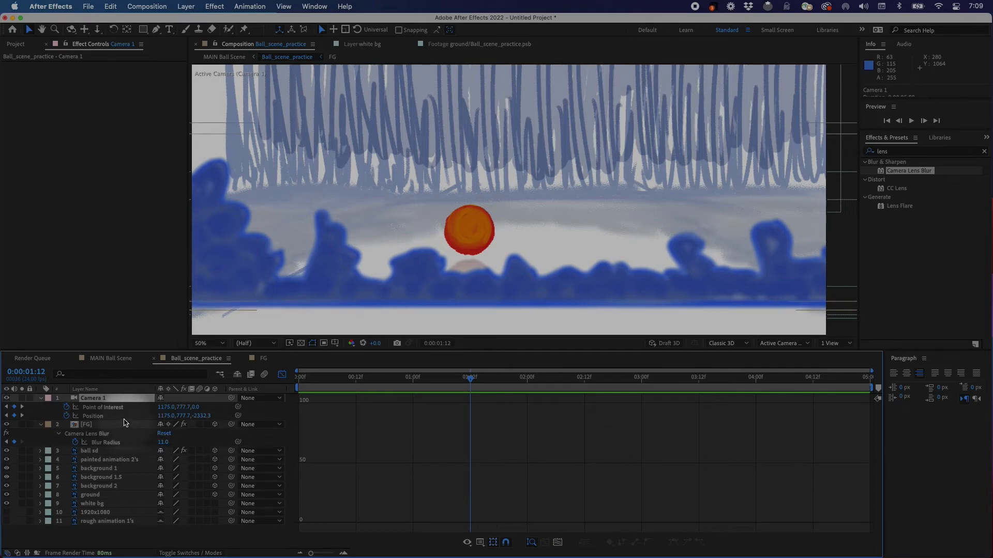
pyautogui.click(115, 409)
pyautogui.keyDown('shift'); pyautogui.click(106, 417); pyautogui.keyUp('shift')
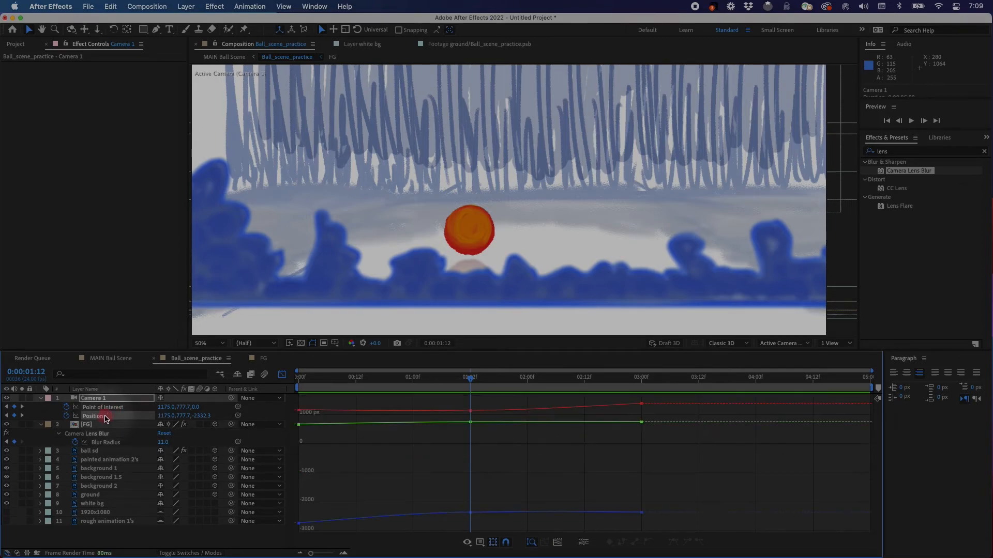
pyautogui.keyDown('shift'); pyautogui.click(119, 410); pyautogui.keyUp('shift')
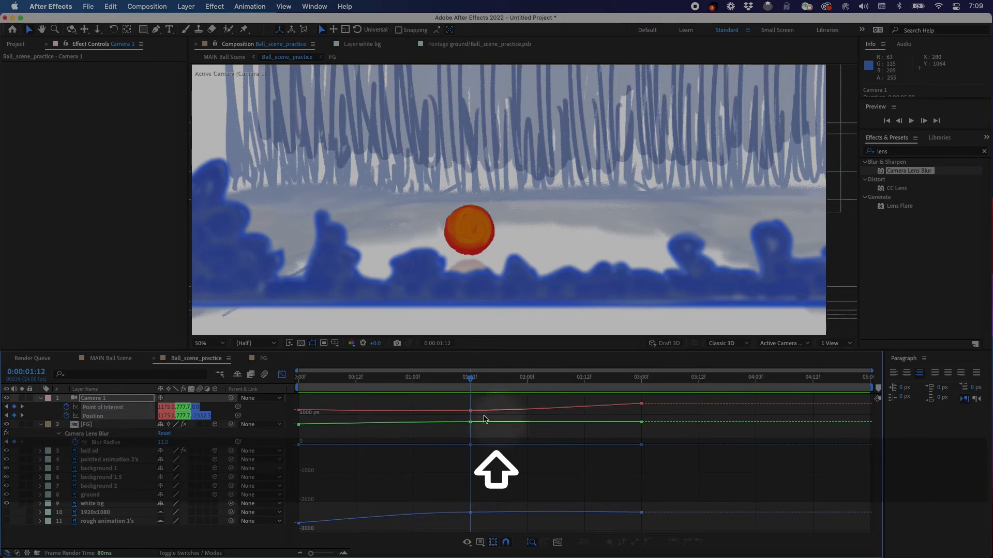
# Select Camera 1's keyframes at 0:00:01:12 and switch the Graph Editor to the speed graph.
pyautogui.moveTo(459, 395); pyautogui.dragTo(476, 517)
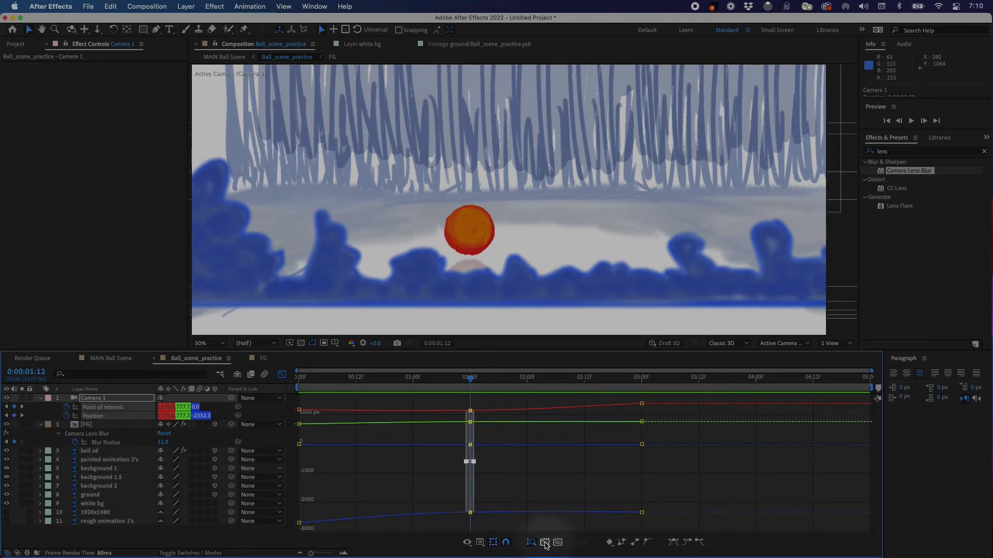
pyautogui.click(480, 543)
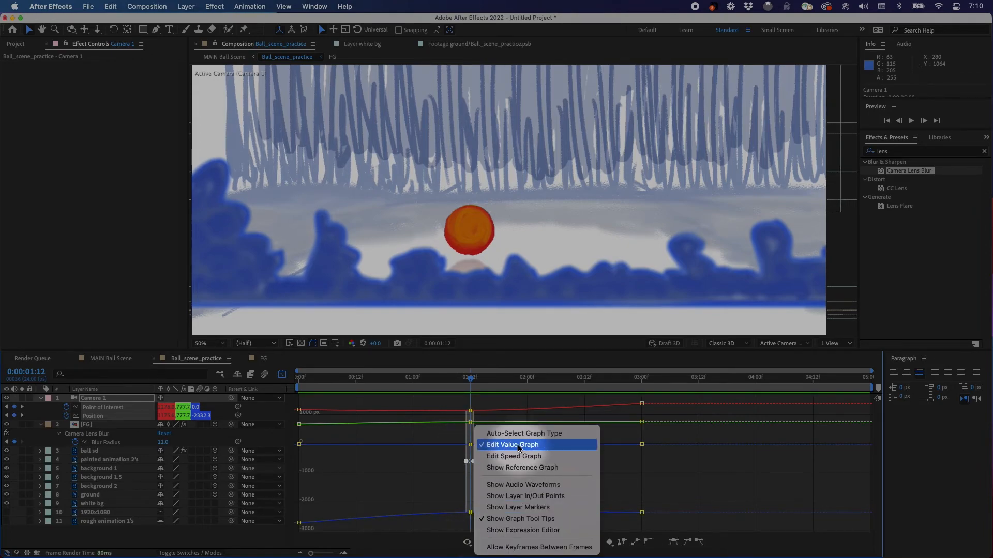
pyautogui.click(515, 459)
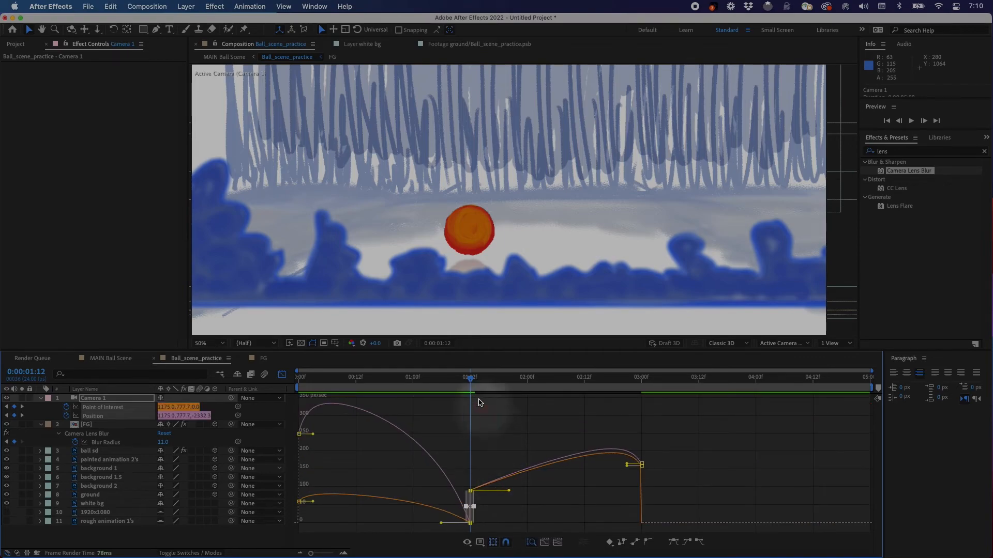
# Extend the outgoing speed handles of Camera 1's 0:00:01:12 keyframes to about 66% influence and preview the motion.
pyautogui.press('space')
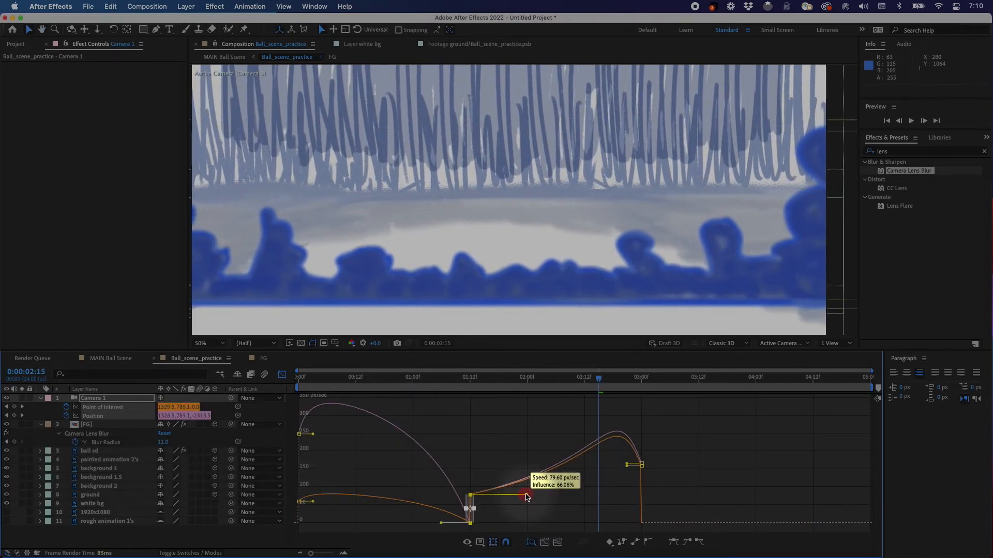
pyautogui.moveTo(538, 491); pyautogui.dragTo(527, 494)
pyautogui.press('space')
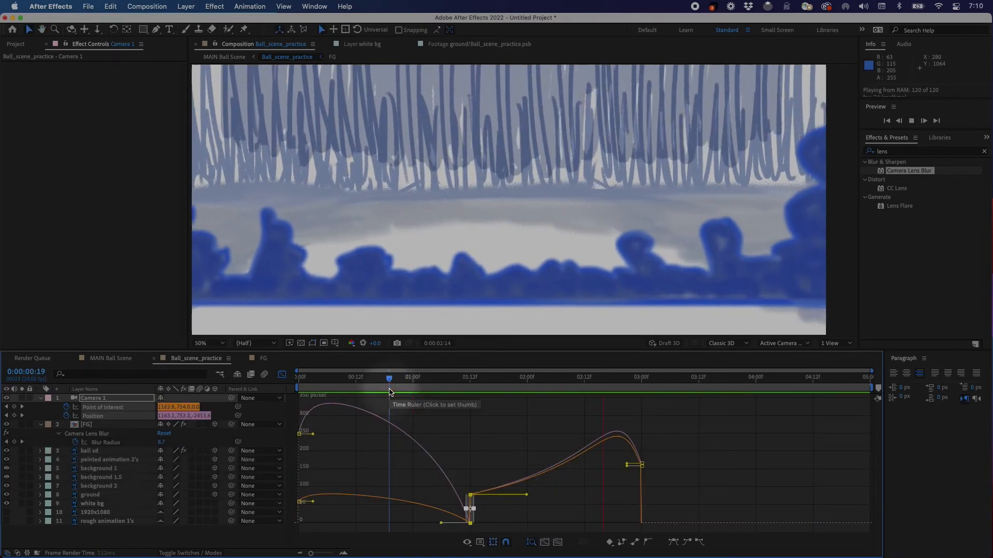
pyautogui.press('space')
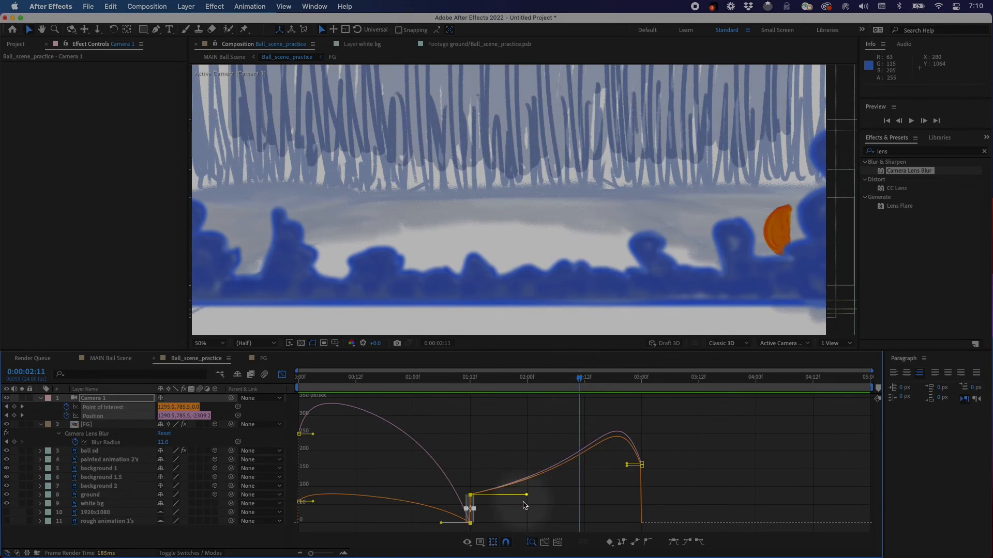
# Undo the last speed handle edits and lengthen the incoming and outgoing handles of Camera 1's 0:00:01:12 keyframes slightly, flat at zero speed.
pyautogui.press('super+z')
pyautogui.moveTo(565, 380); pyautogui.dragTo(431, 520)
pyautogui.press('super+z')
pyautogui.moveTo(498, 519); pyautogui.dragTo(513, 521)
# Preview the adjusted camera motion from the start in Ball_scene_practice and in MAIN Ball Scene.
pyautogui.moveTo(405, 381); pyautogui.dragTo(285, 383)
pyautogui.press('space')
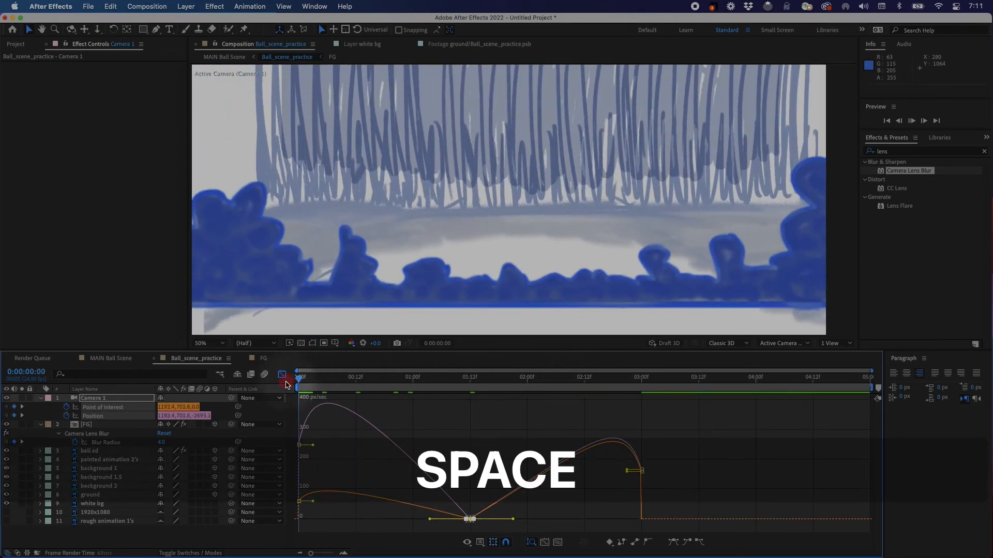
pyautogui.press('space')
pyautogui.click(110, 358)
pyautogui.press('space')
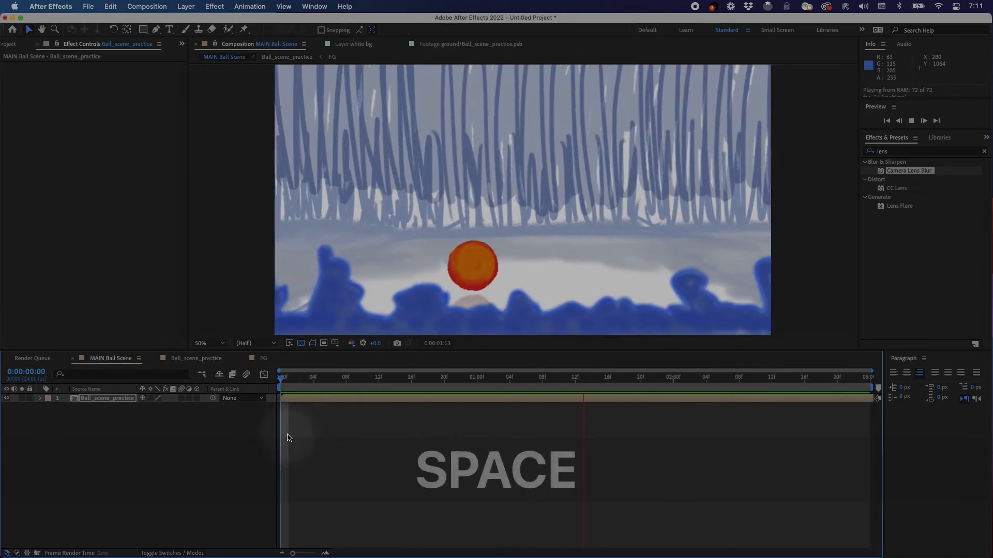
pyautogui.press('space')
pyautogui.click(171, 478)
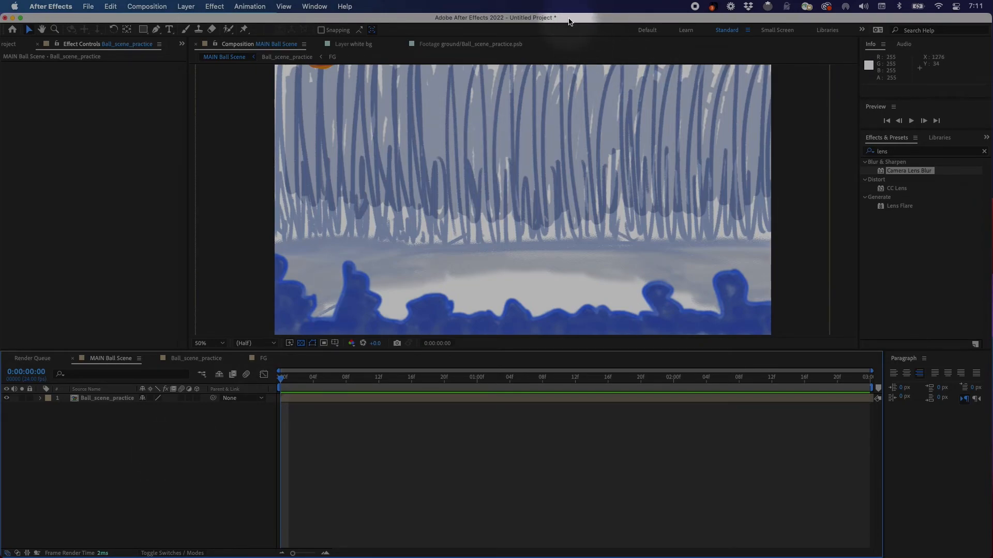
# Save the project as Ball_scene_comp_v2.aep in the AE Projects folder inside AE Compositing Practice.
pyautogui.press('super+s')
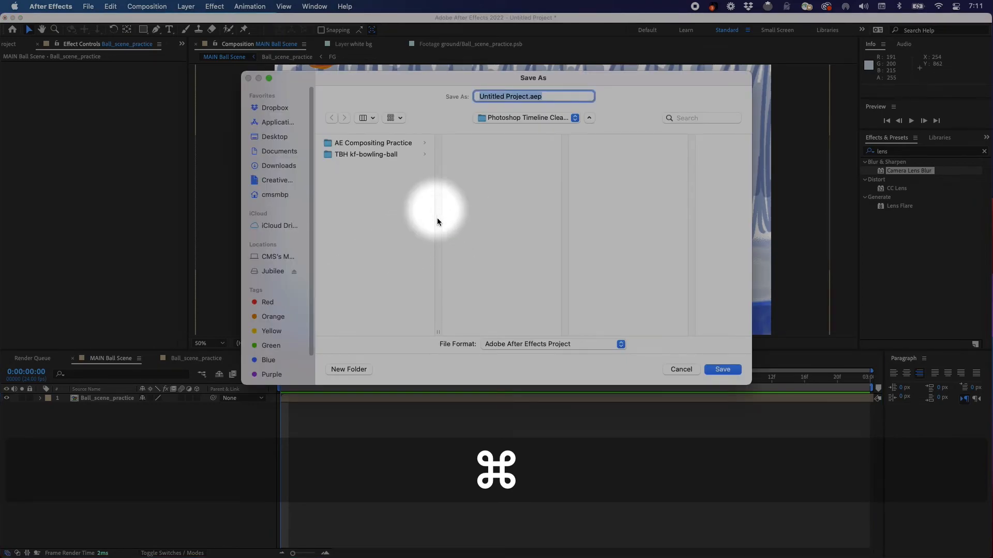
pyautogui.click(396, 143)
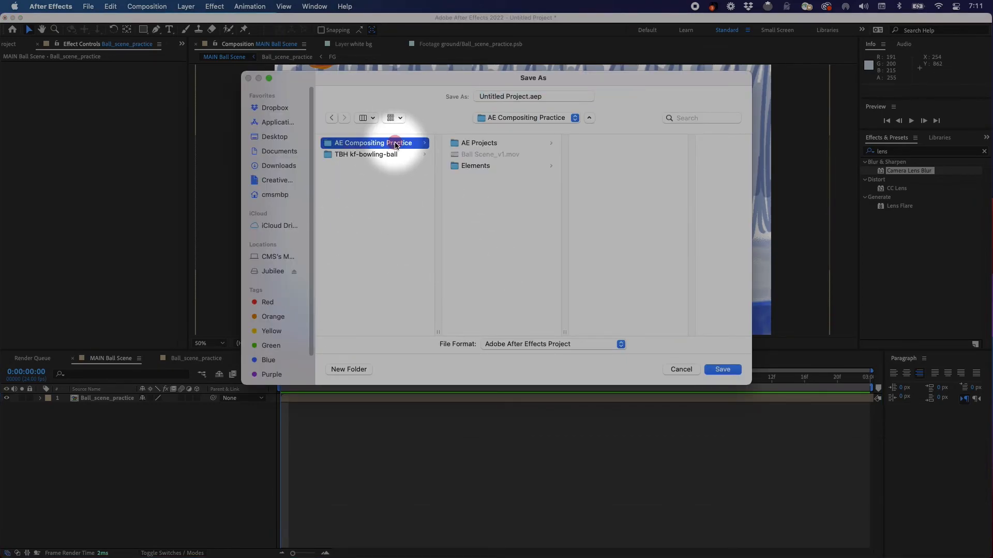
pyautogui.click(476, 143)
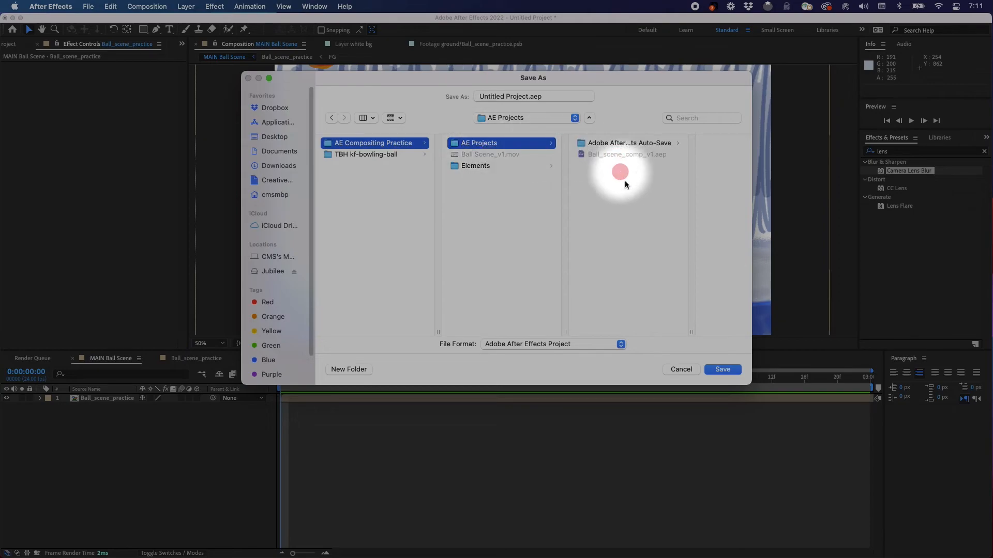
pyautogui.click(615, 156)
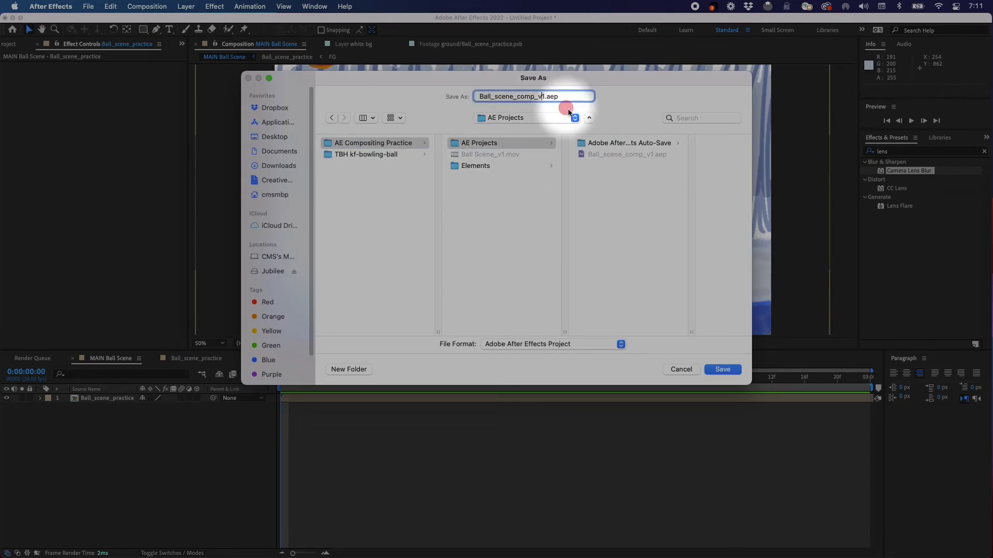
pyautogui.press('BackSpace')
pyautogui.write('2')
pyautogui.click(635, 240)
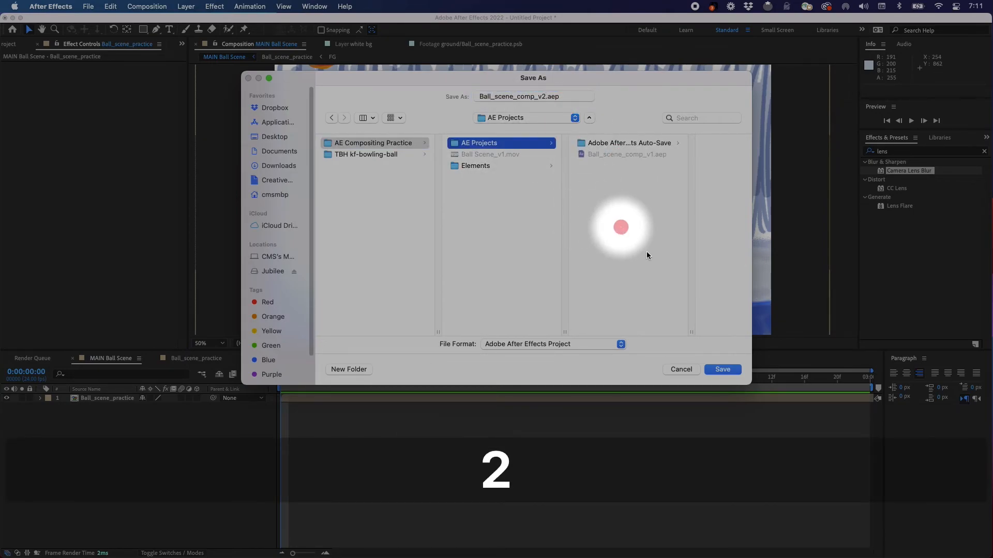
pyautogui.click(722, 370)
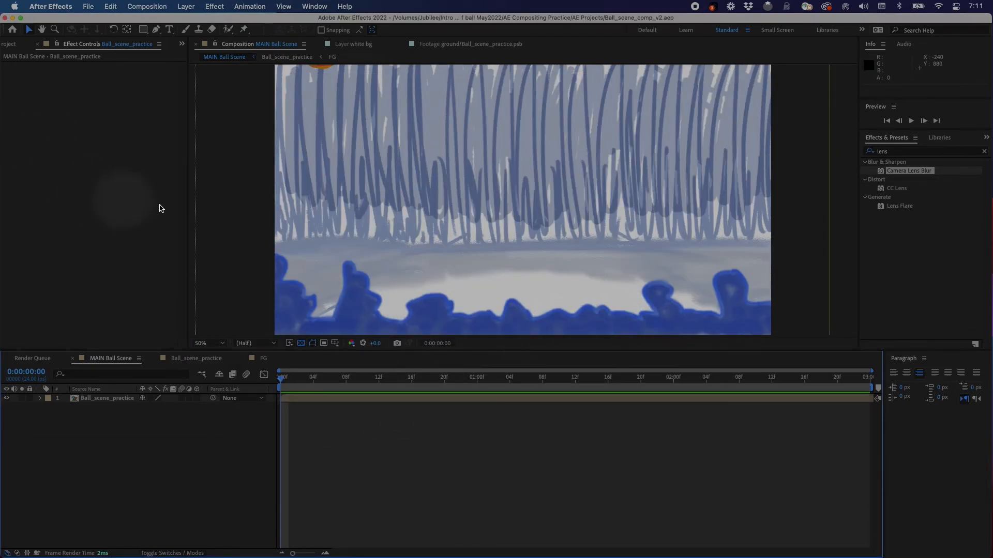
# Review the Auto-Save preferences, including the save interval, maximum project versions and save location.
pyautogui.click(52, 7)
pyautogui.moveTo(77, 38)
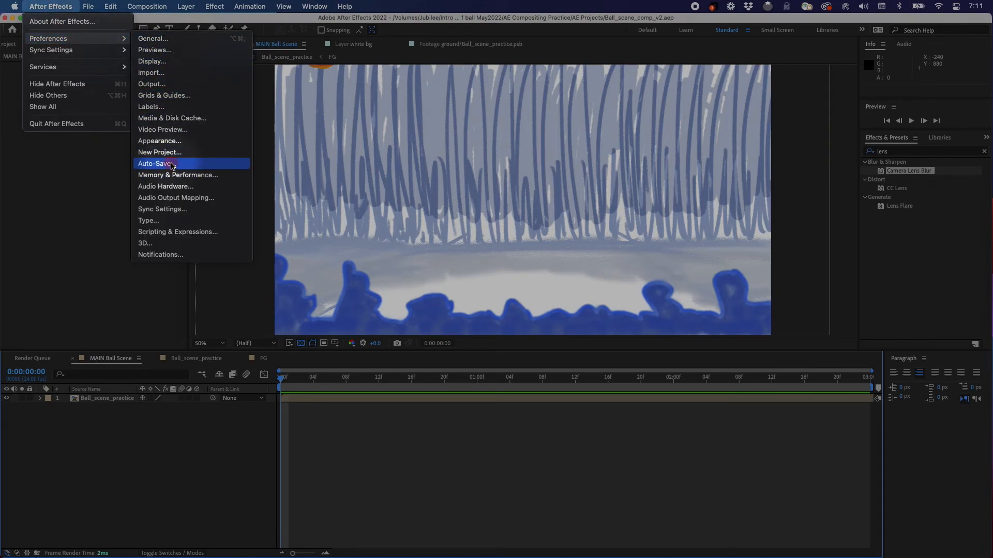
pyautogui.click(126, 160)
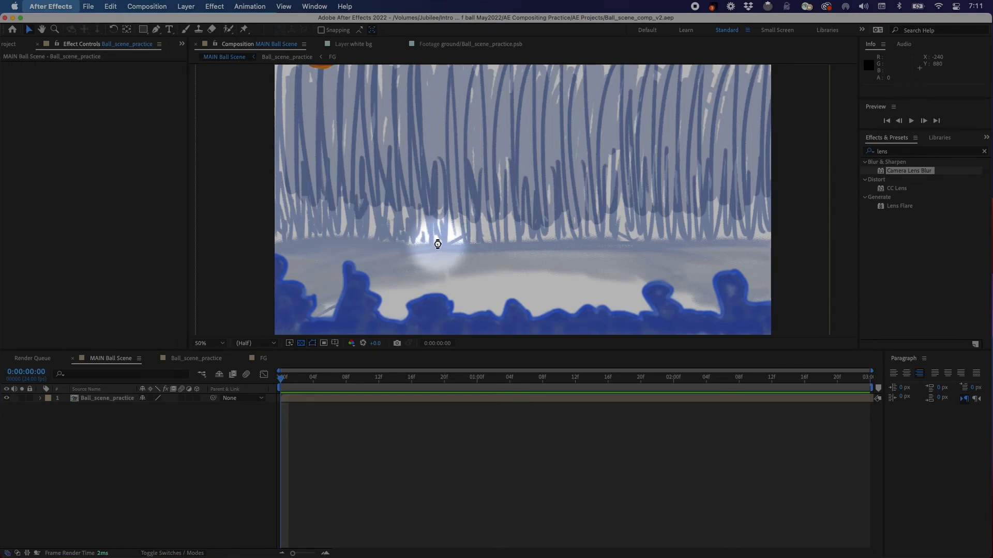
pyautogui.moveTo(438, 244); pyautogui.dragTo(379, 233)
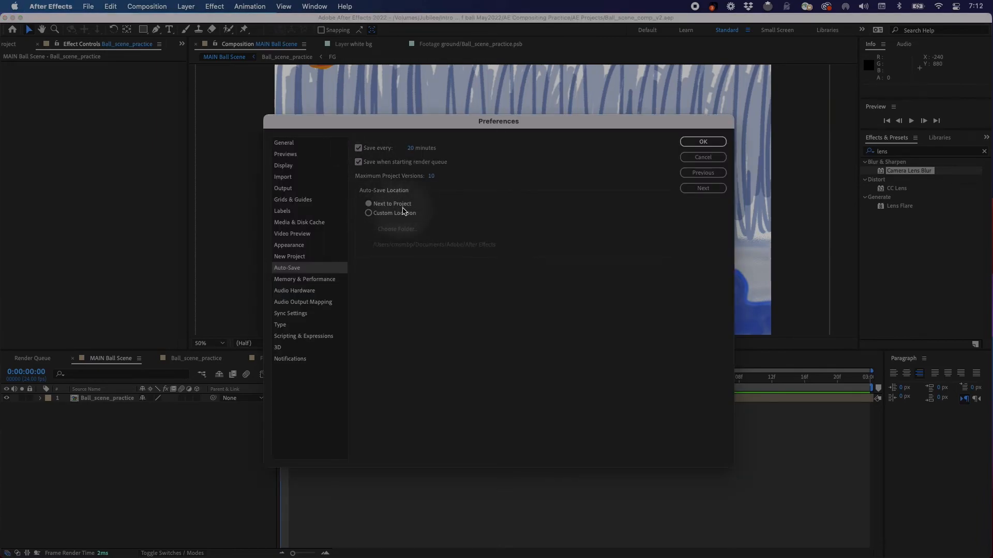
pyautogui.click(704, 141)
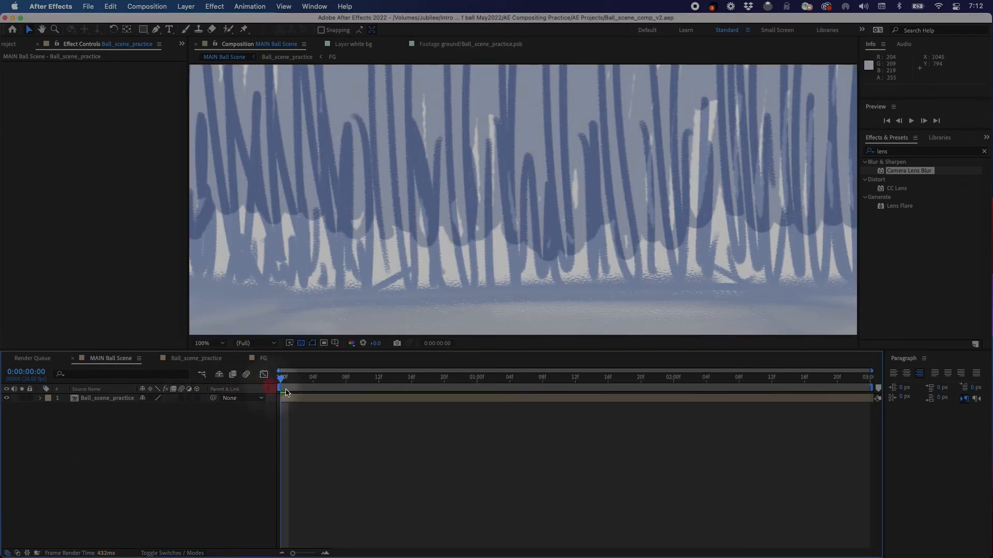
pyautogui.scroll(-2, 479, 243)
pyautogui.scroll(-2, 479, 243)
pyautogui.scroll(2, 479, 243)
pyautogui.scroll(-2, 480, 243)
pyautogui.moveTo(304, 388); pyautogui.dragTo(234, 415)
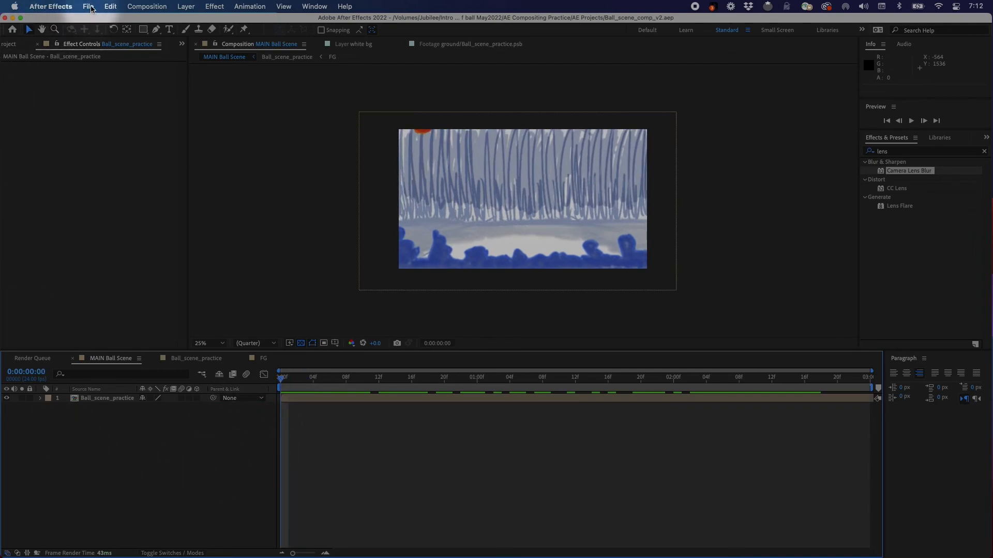
# Add the MAIN Ball Scene composition to the render queue.
pyautogui.click(144, 7)
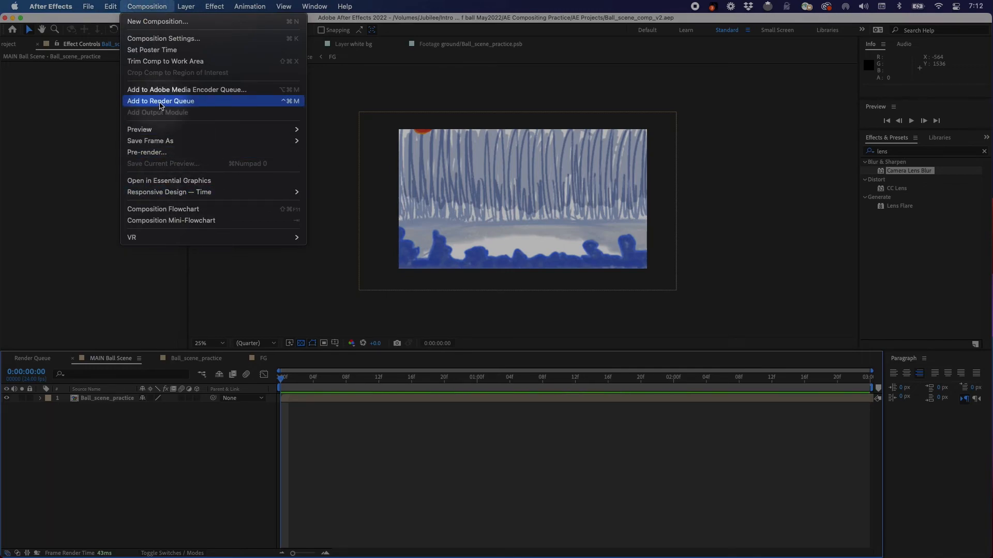
pyautogui.click(160, 105)
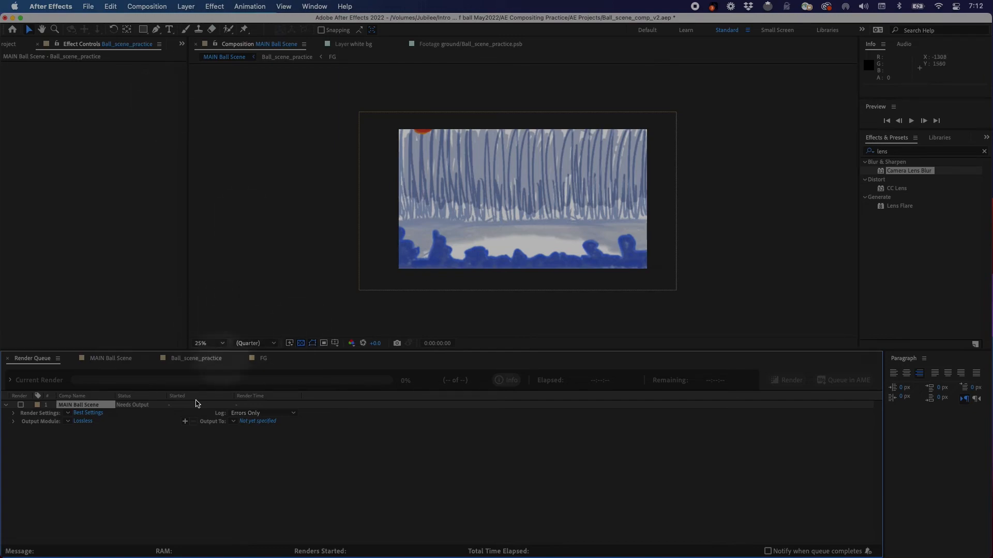
pyautogui.click(138, 461)
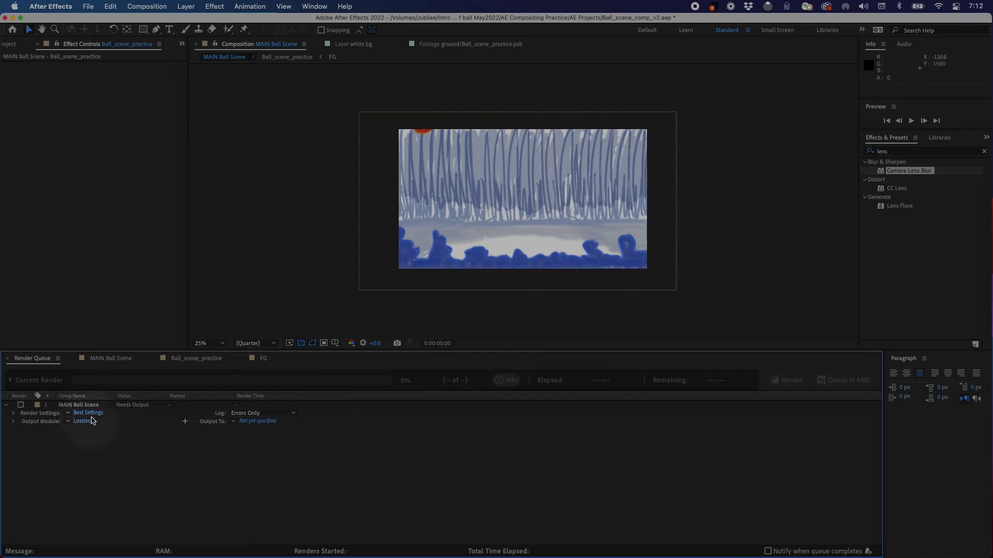
# Apply render settings of Best quality, Full resolution and a Work Area Only time span to MAIN Ball Scene.
pyautogui.click(93, 418)
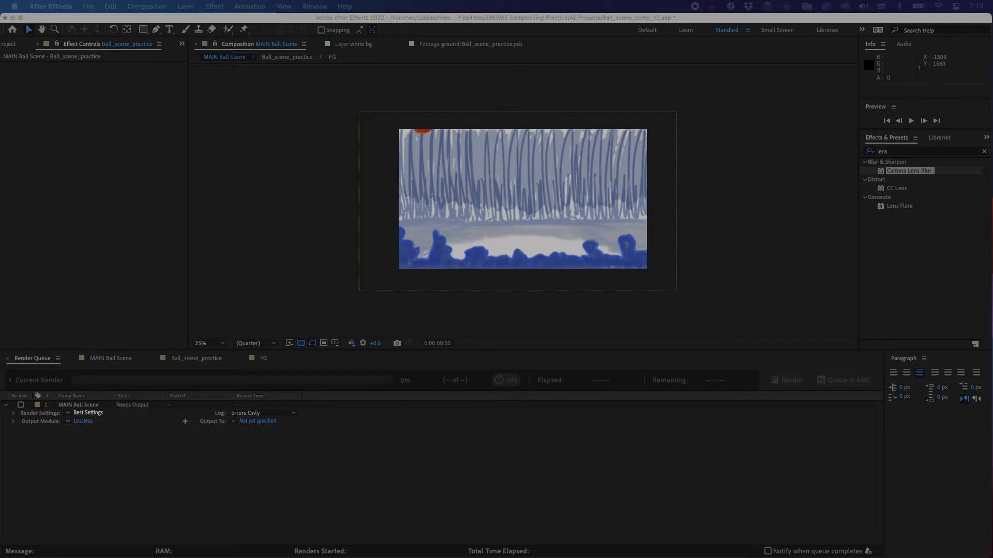
pyautogui.moveTo(627, 79); pyautogui.dragTo(481, 193)
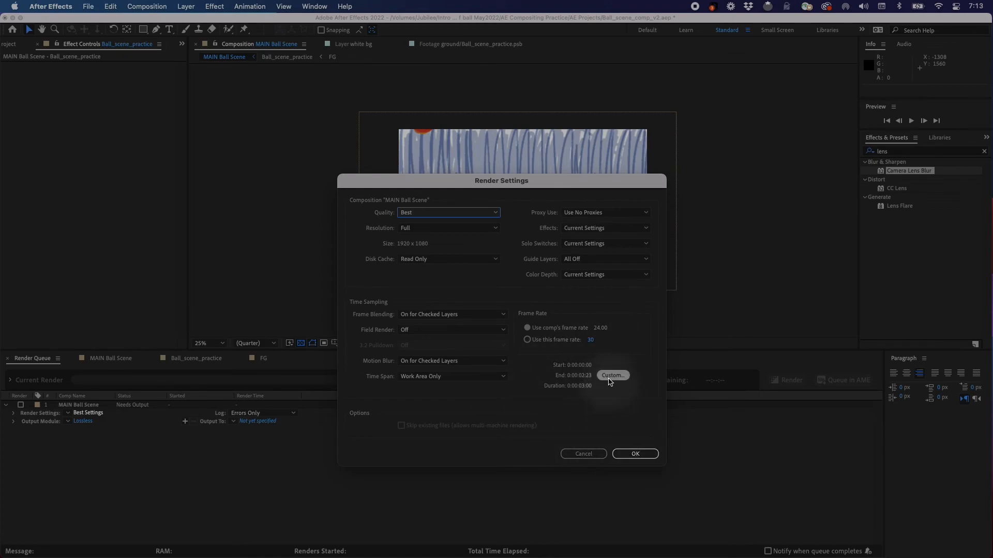
pyautogui.click(635, 454)
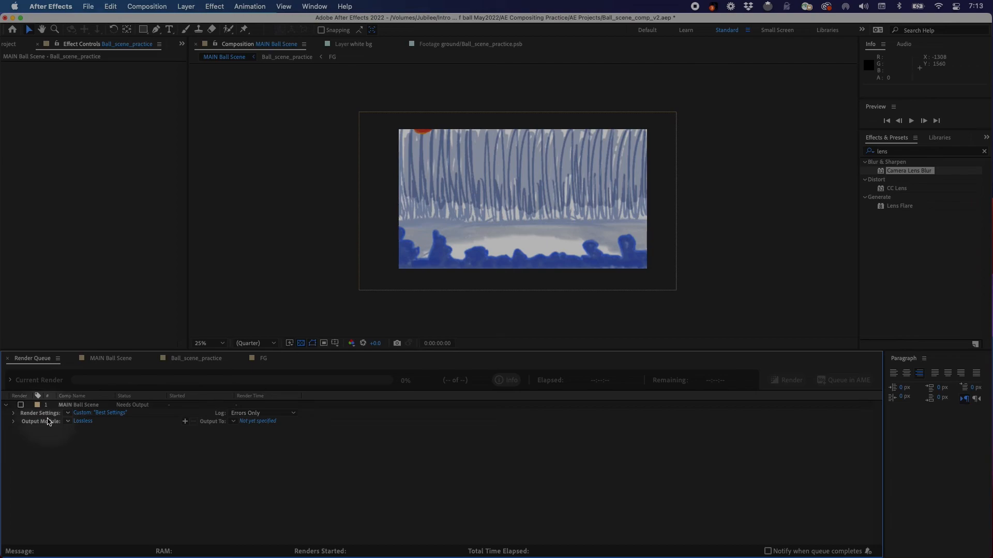
# Configure MAIN Ball Scene's output module as QuickTime with the Apple ProRes 422 HQ codec and Audio Output Auto.
pyautogui.click(84, 422)
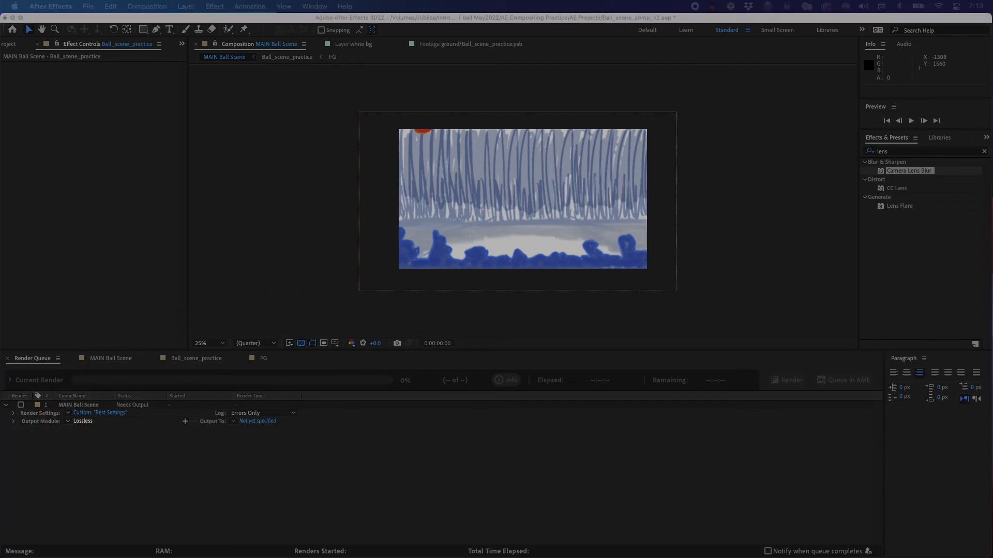
pyautogui.moveTo(606, 38); pyautogui.dragTo(565, 114)
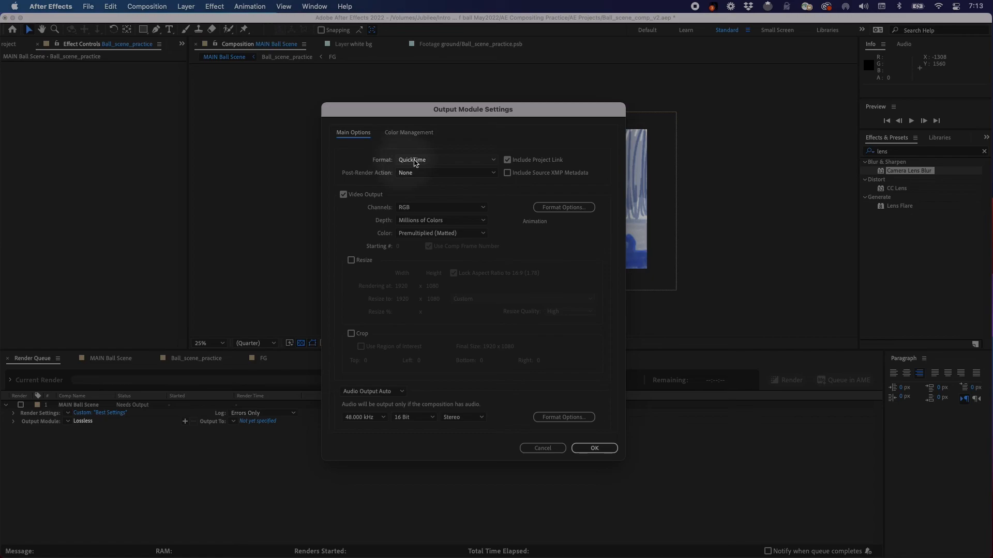
pyautogui.click(559, 208)
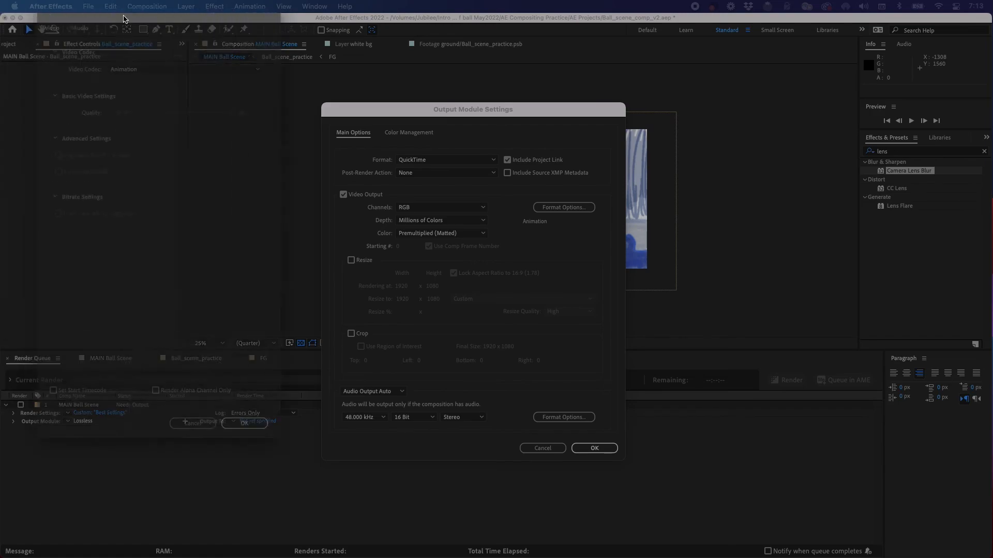
pyautogui.moveTo(328, 84)
pyautogui.mouseDown()
pyautogui.moveTo(505, 82)
pyautogui.moveTo(440, 78)
pyautogui.mouseUp()
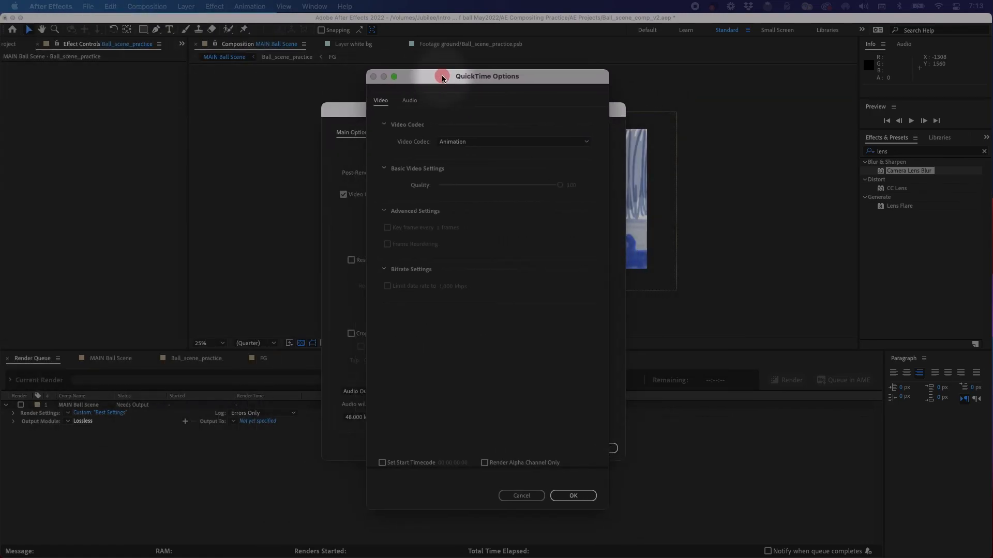
pyautogui.click(490, 144)
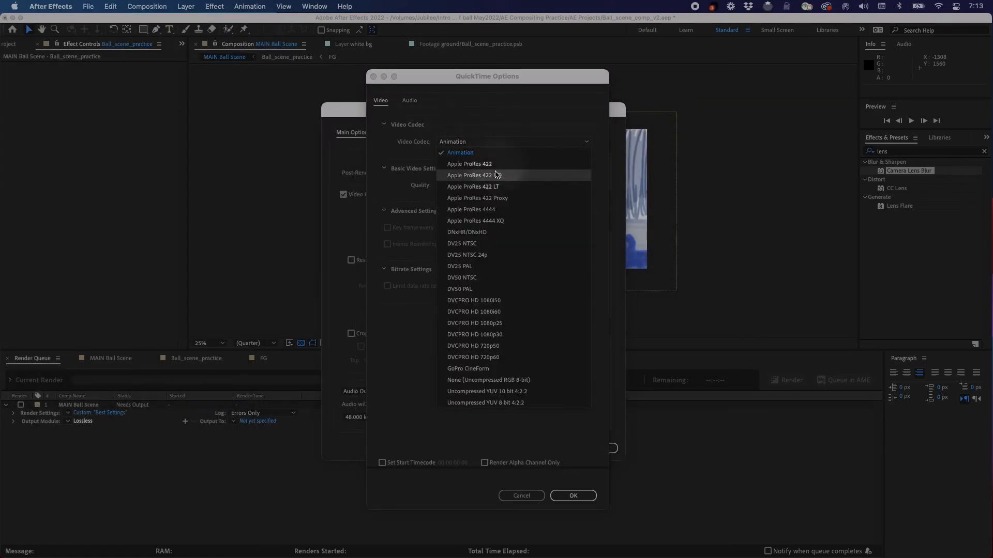
pyautogui.click(501, 176)
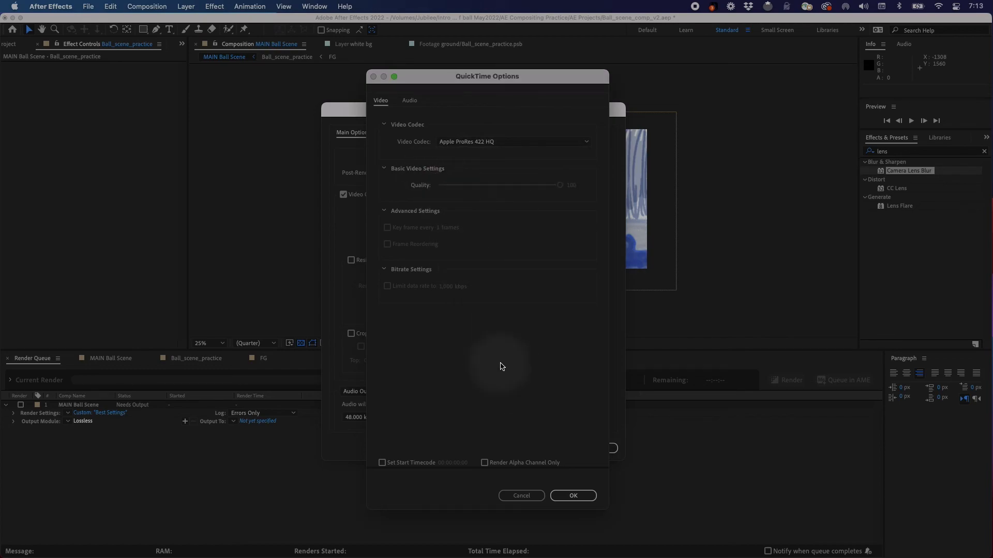
pyautogui.click(572, 496)
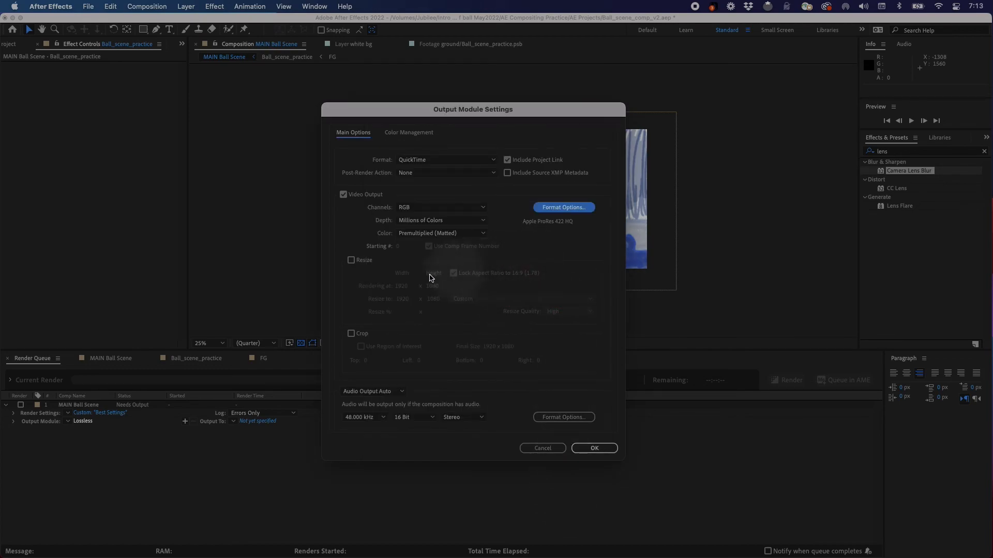
pyautogui.click(400, 394)
pyautogui.click(431, 392)
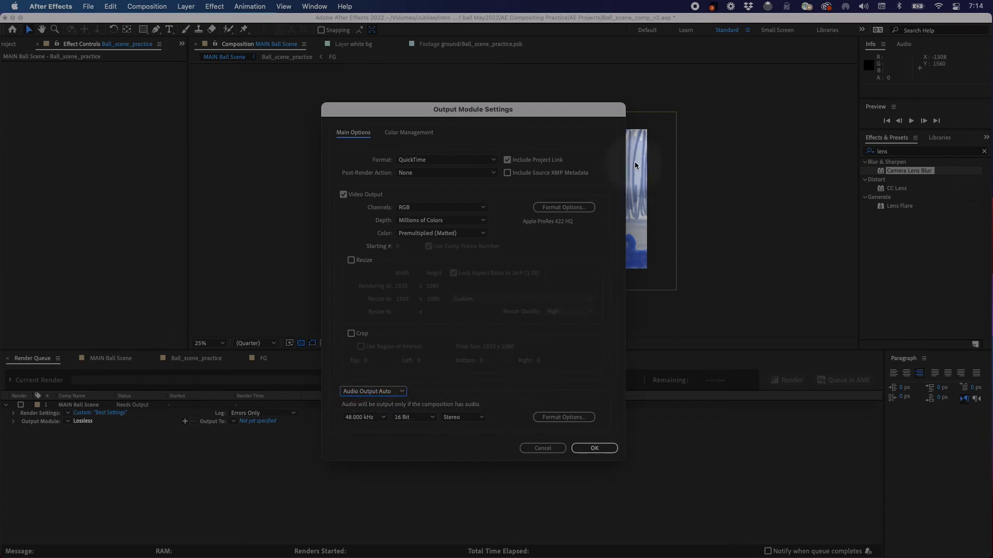
pyautogui.click(593, 448)
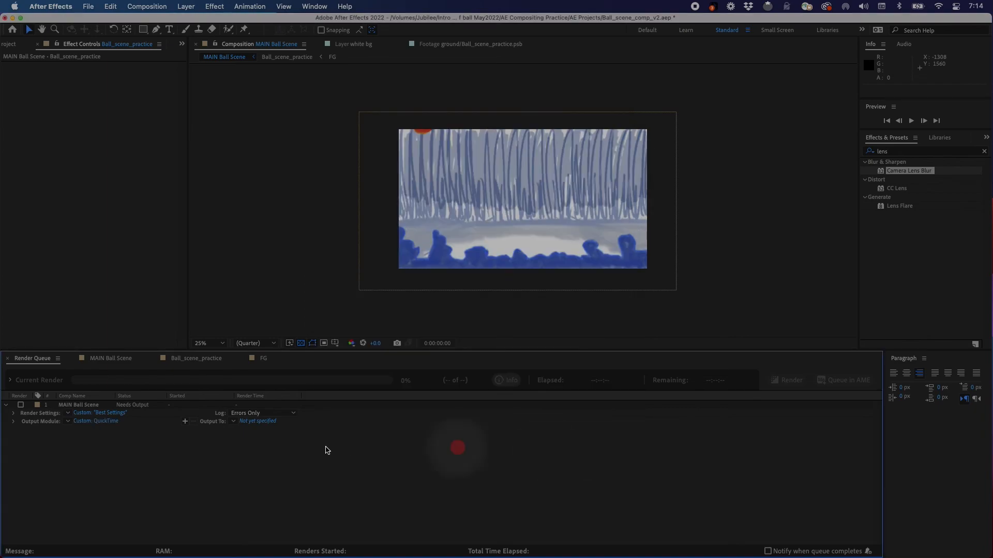
# Set MAIN Ball Scene's output file to CS_Ball Scene_v2_date.mov in the AE Compositing Practice folder.
pyautogui.click(257, 423)
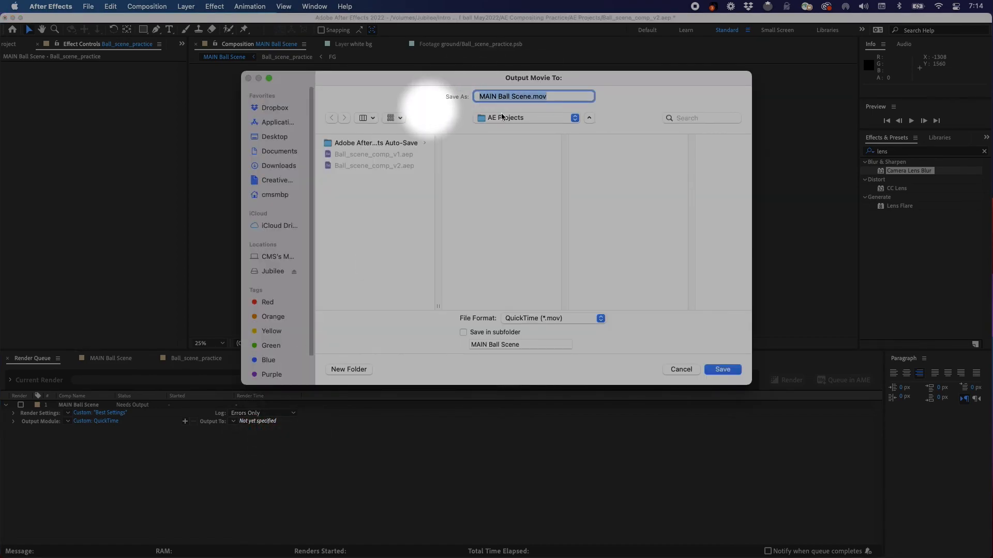
pyautogui.click(515, 117)
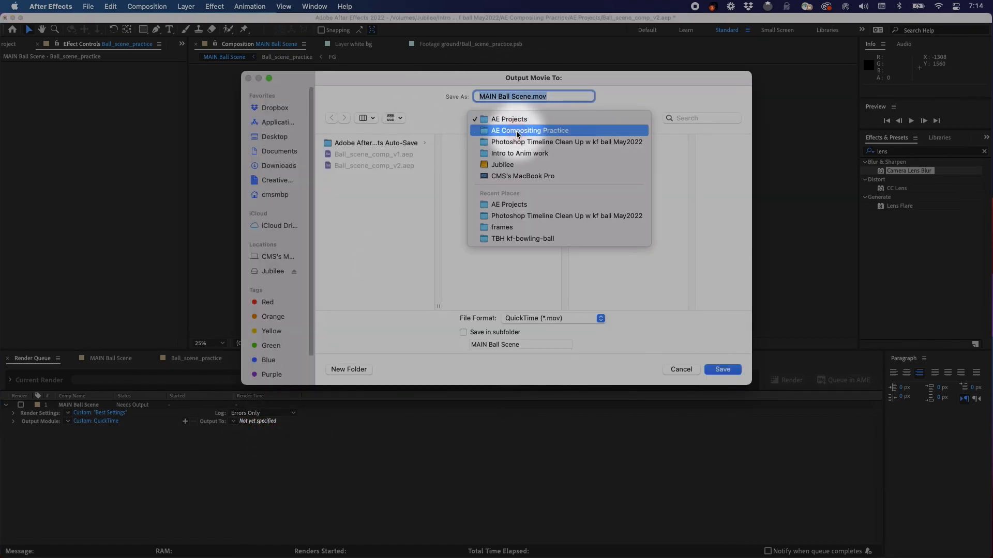
pyautogui.click(516, 130)
pyautogui.click(654, 209)
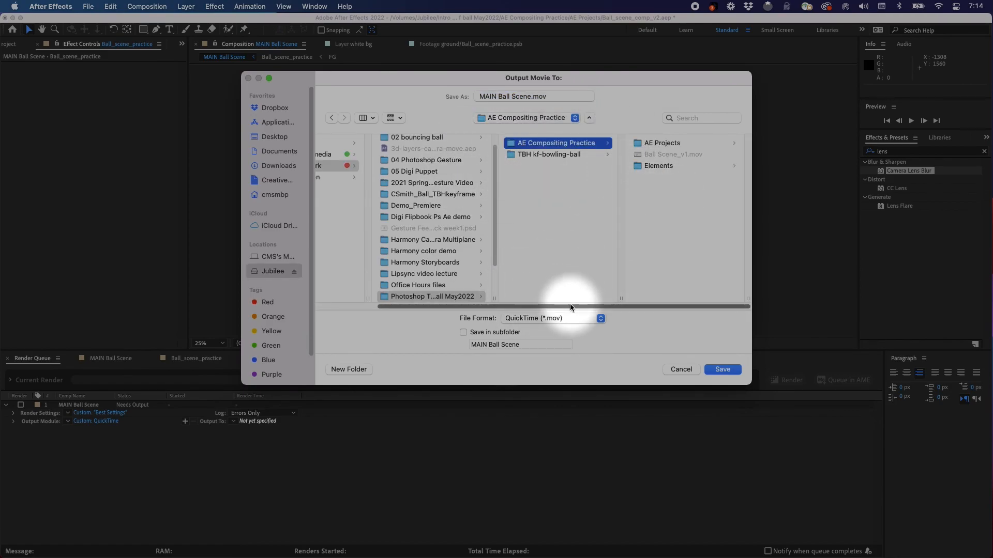
pyautogui.click(666, 202)
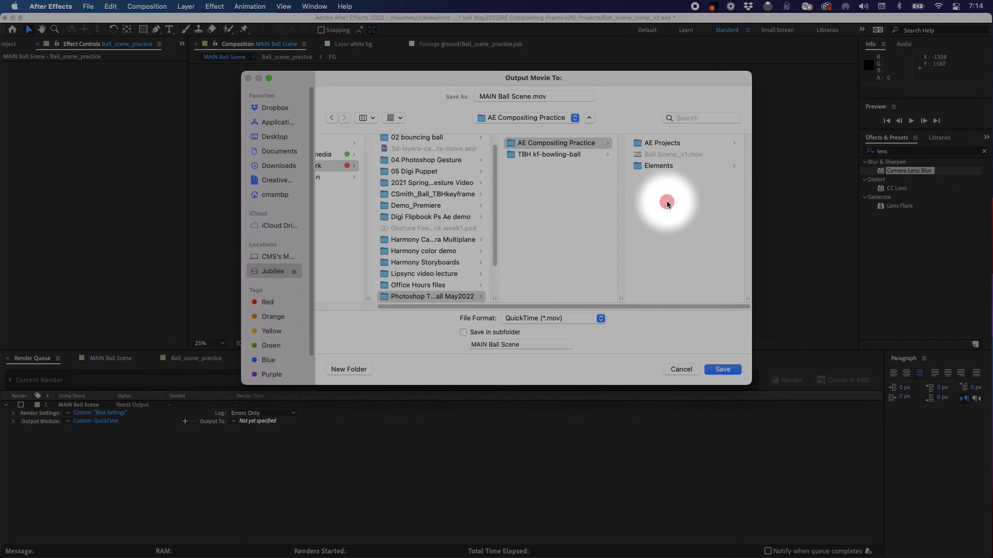
pyautogui.click(663, 155)
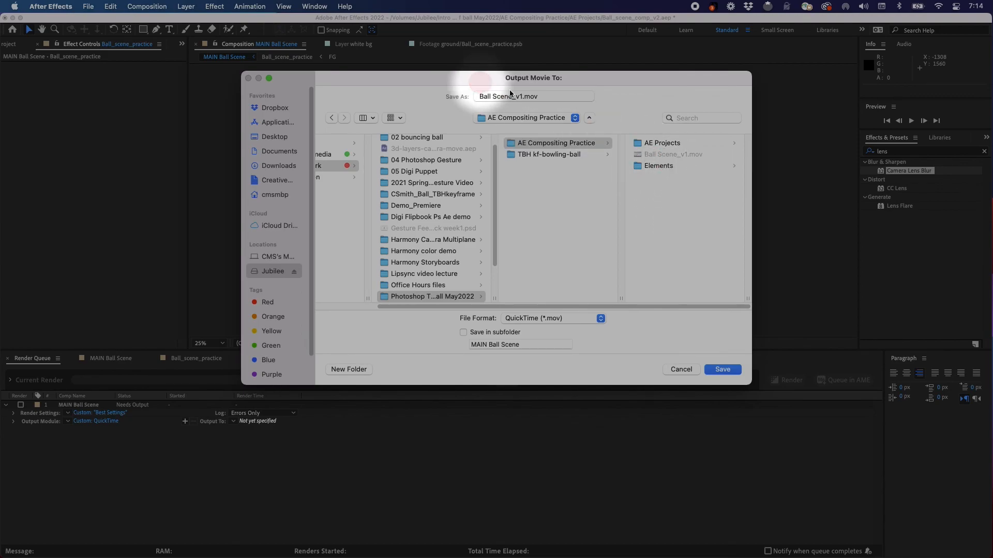
pyautogui.click(521, 97)
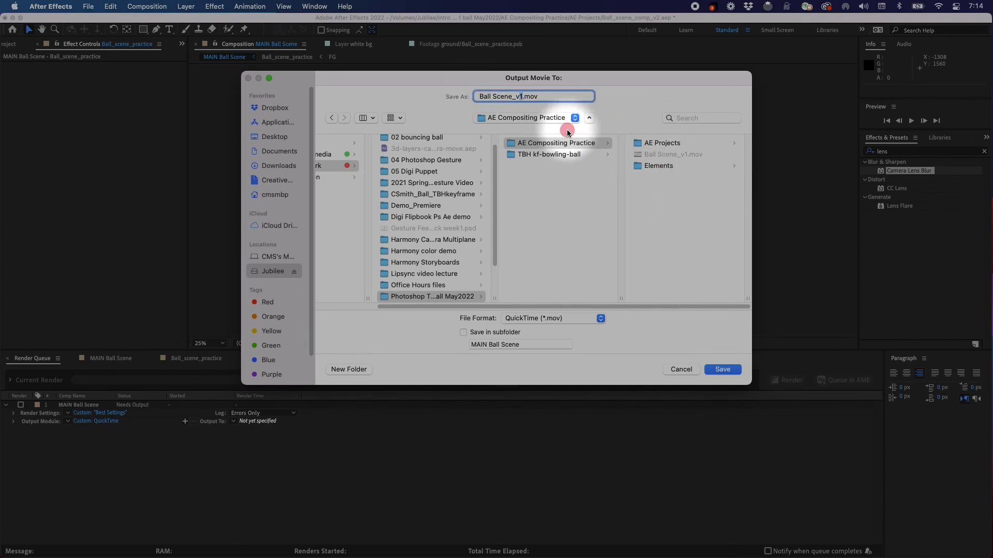
pyautogui.write('2_date')
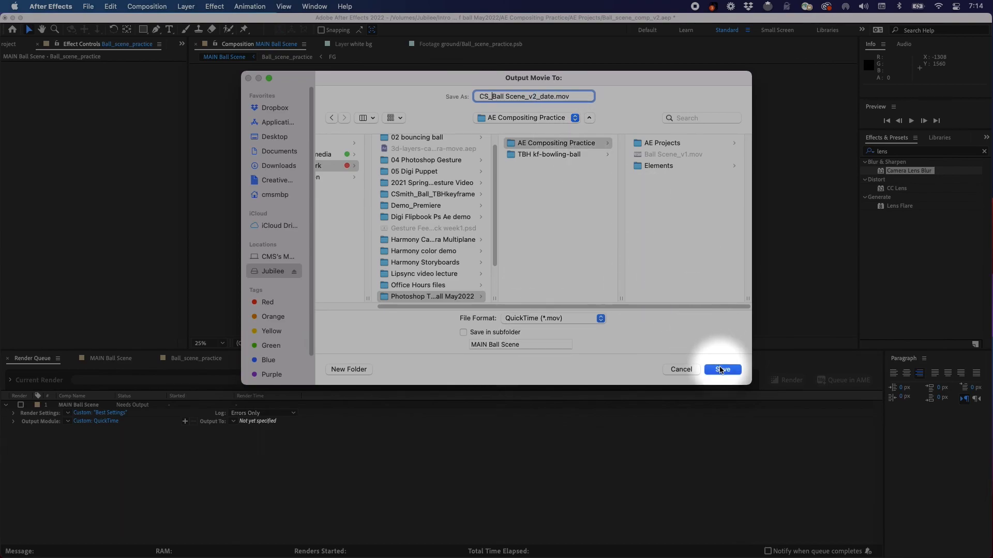
pyautogui.click(721, 369)
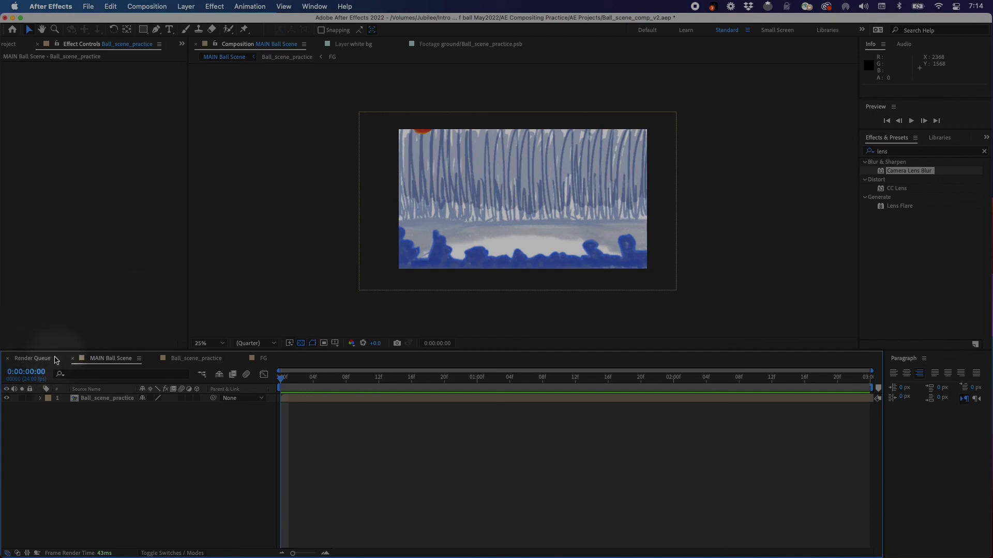
# Render the queued MAIN Ball Scene composition and save the project.
pyautogui.click(34, 361)
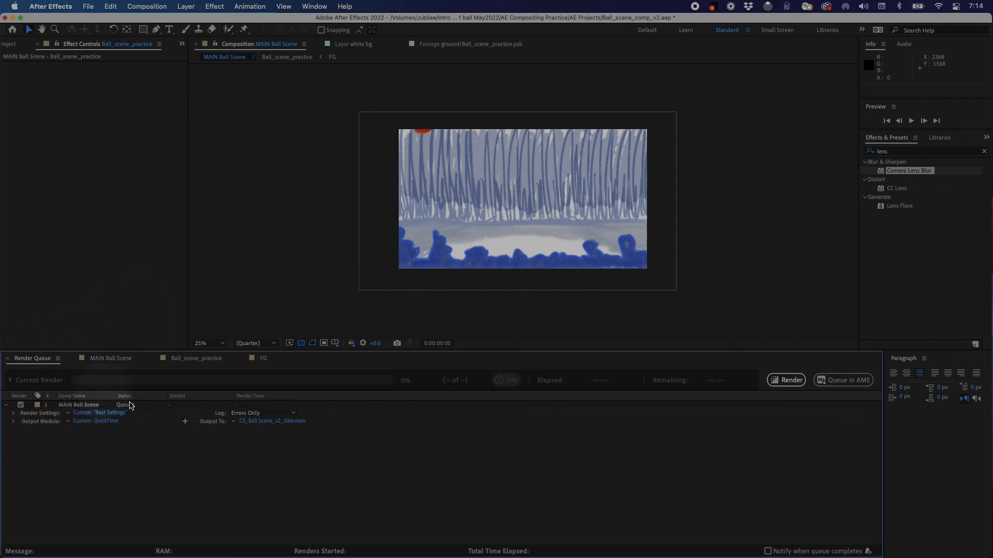
pyautogui.click(781, 382)
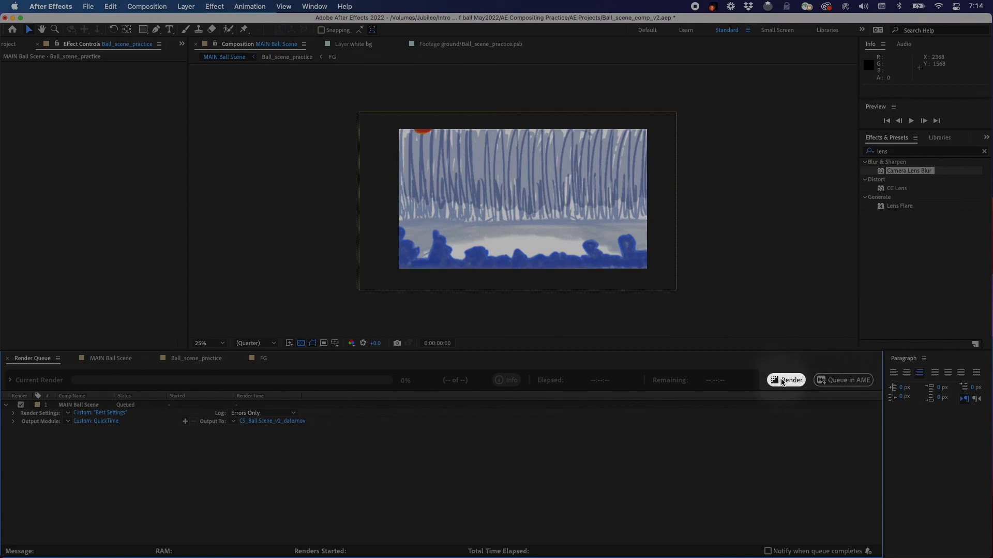
pyautogui.click(784, 383)
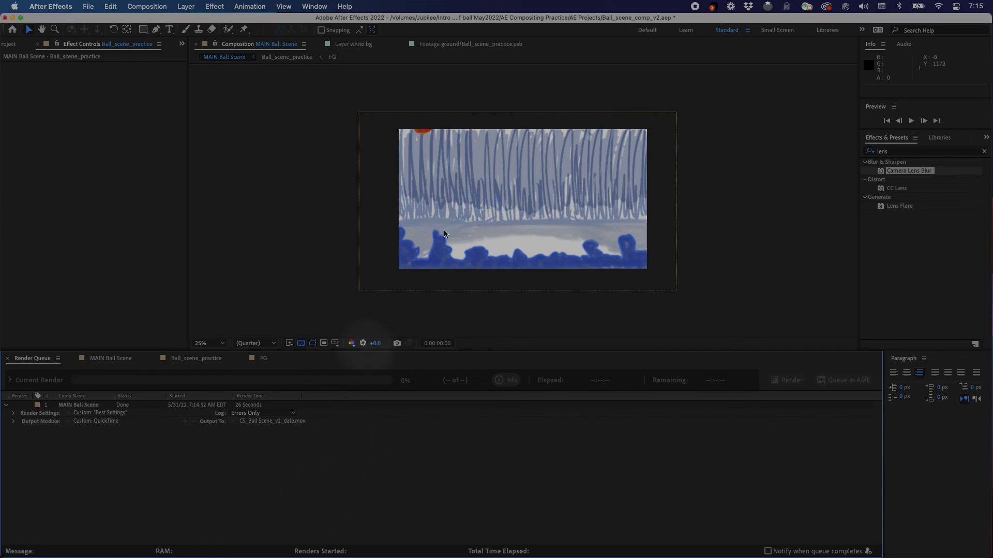
pyautogui.press('super+s')
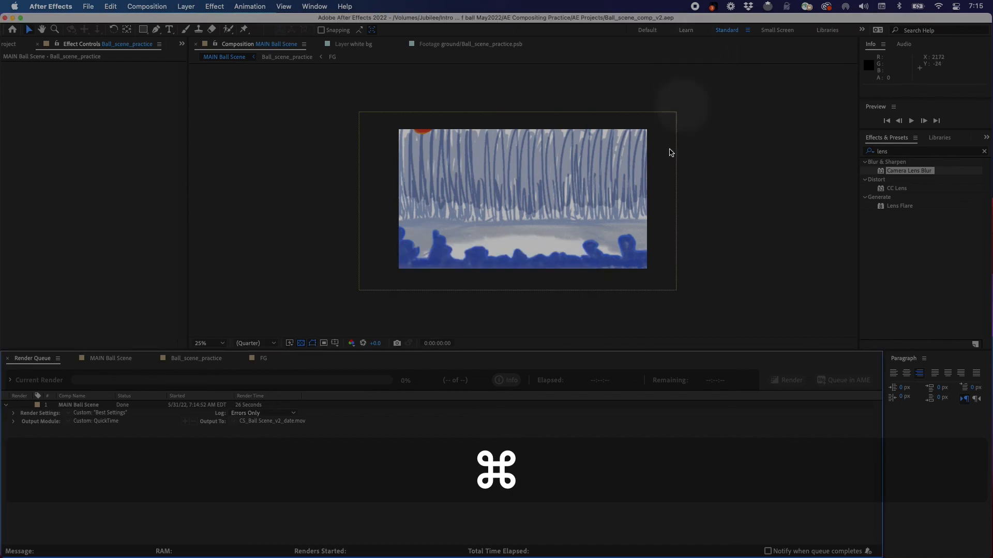